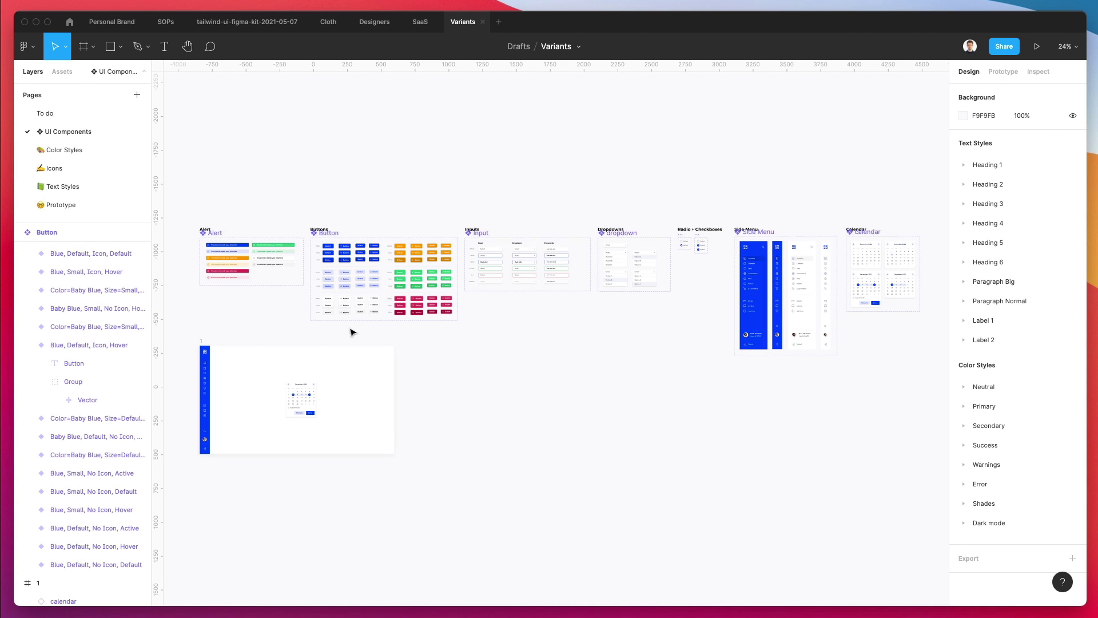
Step: Draw a header rectangle about 1363 × 71 along the top of frame 1, spanning from the side menu to the frame's opposite edge
{"action": "scroll", "coordinate": [331, 343], "scroll_direction": "down", "scroll_amount": 1}
{"action": "scroll", "coordinate": [331, 343], "scroll_direction": "left", "scroll_amount": 1}
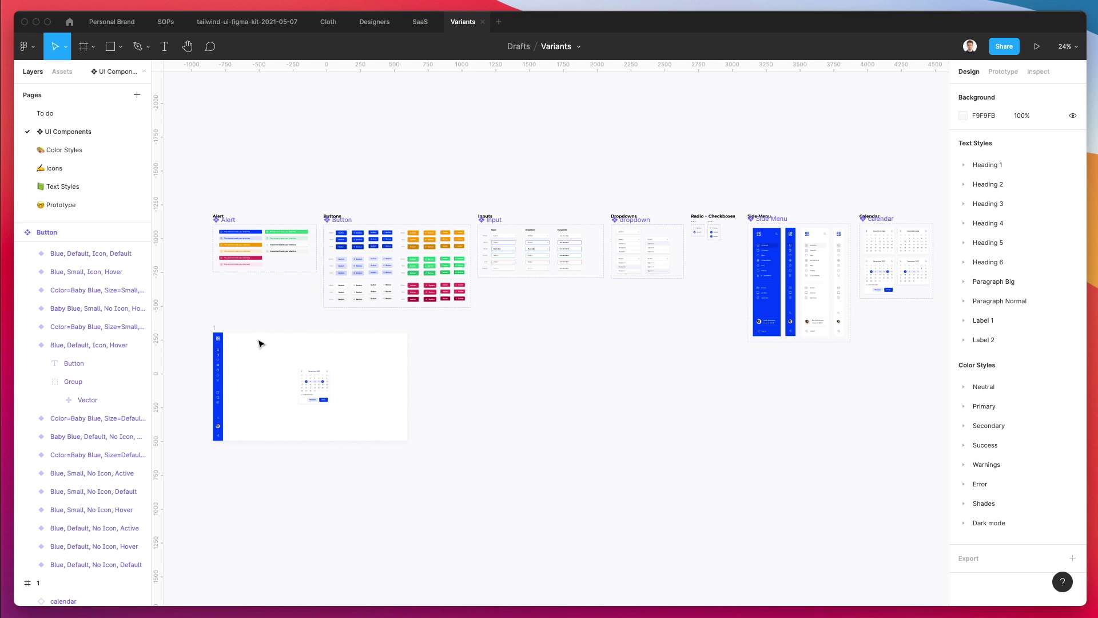
{"action": "scroll", "coordinate": [258, 344], "scroll_direction": "up", "scroll_amount": 2, "text": "ctrl"}
{"action": "scroll", "coordinate": [240, 334], "scroll_direction": "up", "scroll_amount": 4, "text": "ctrl"}
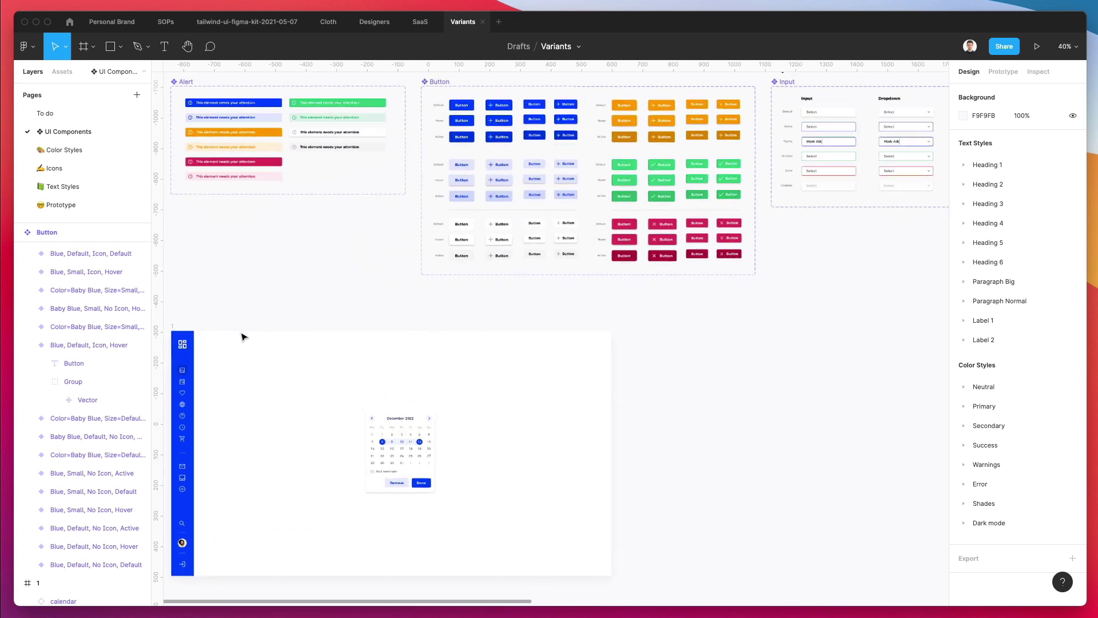
{"action": "scroll", "coordinate": [241, 336], "scroll_direction": "down", "scroll_amount": 2, "text": "ctrl"}
{"action": "scroll", "coordinate": [242, 336], "scroll_direction": "up", "scroll_amount": 6, "text": "ctrl"}
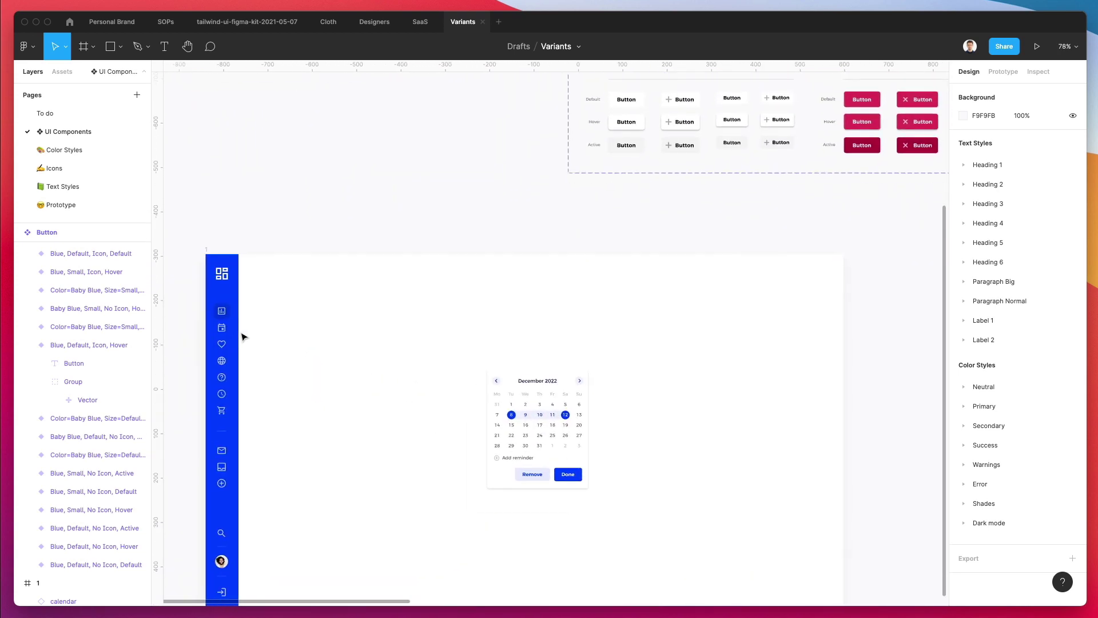
{"action": "scroll", "coordinate": [242, 336], "scroll_direction": "down", "scroll_amount": 2}
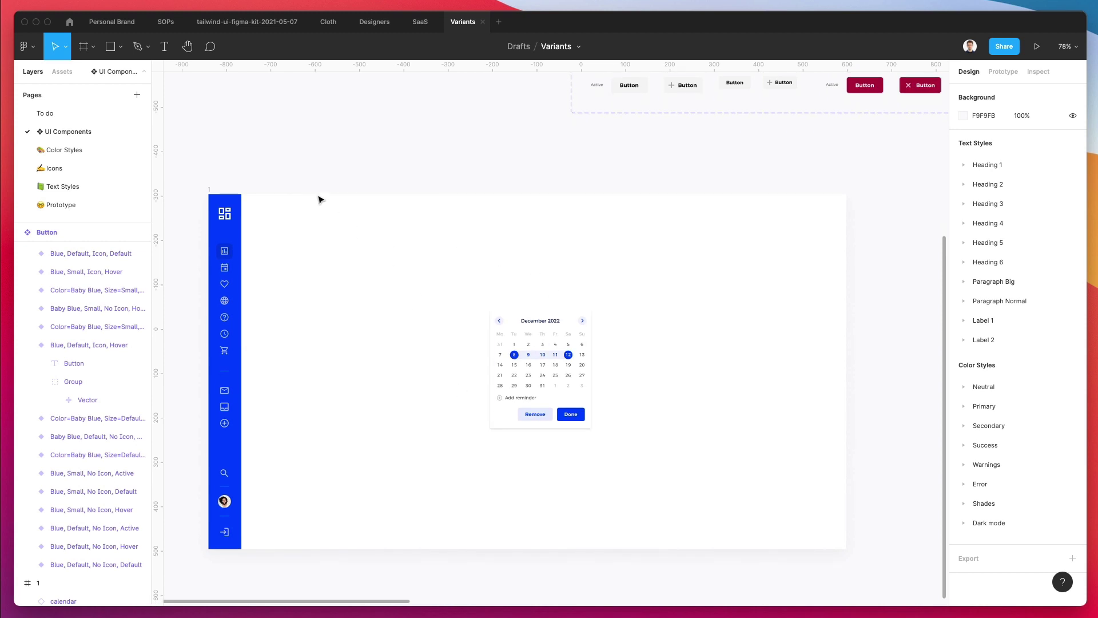
{"action": "scroll", "coordinate": [393, 239], "scroll_direction": "up", "scroll_amount": 2, "text": "ctrl"}
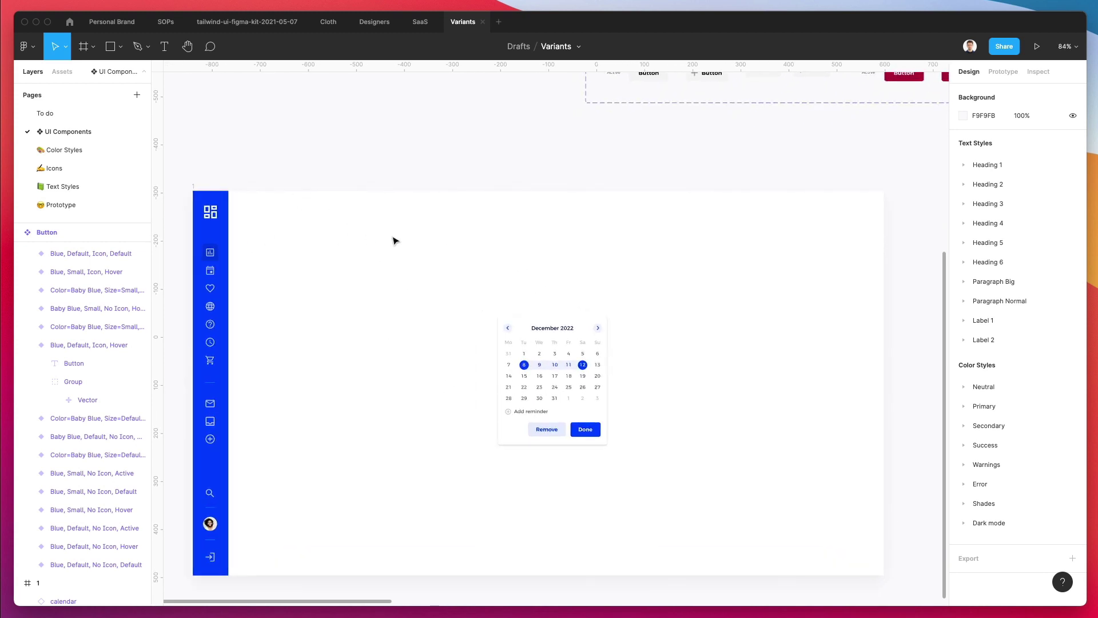
{"action": "key", "text": "r"}
{"action": "scroll", "coordinate": [259, 203], "scroll_direction": "down", "scroll_amount": 1}
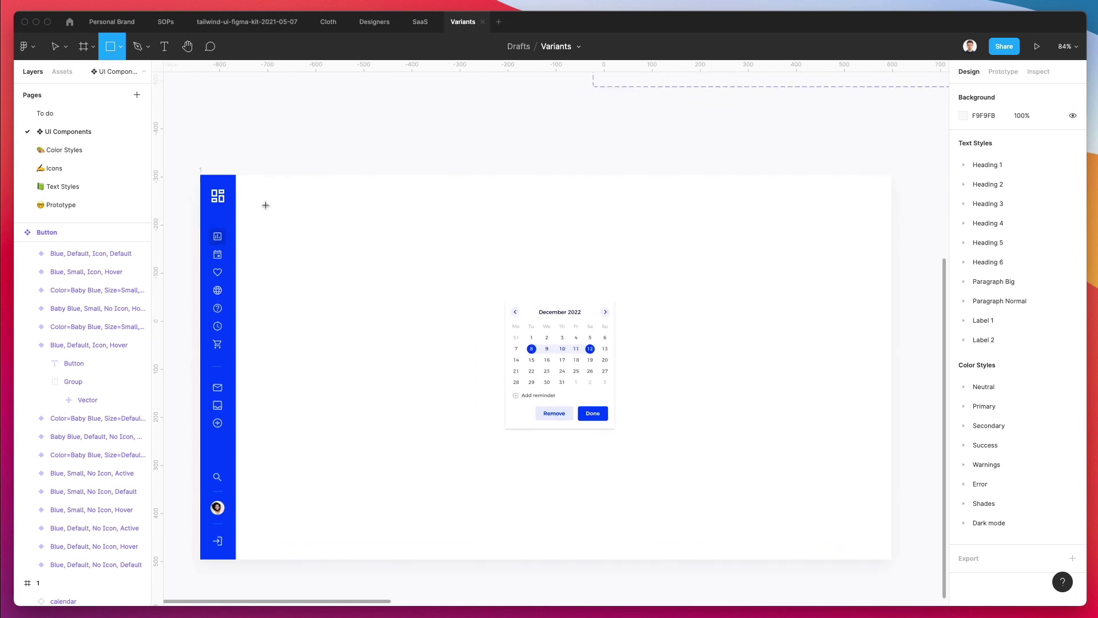
{"action": "key", "text": "v"}
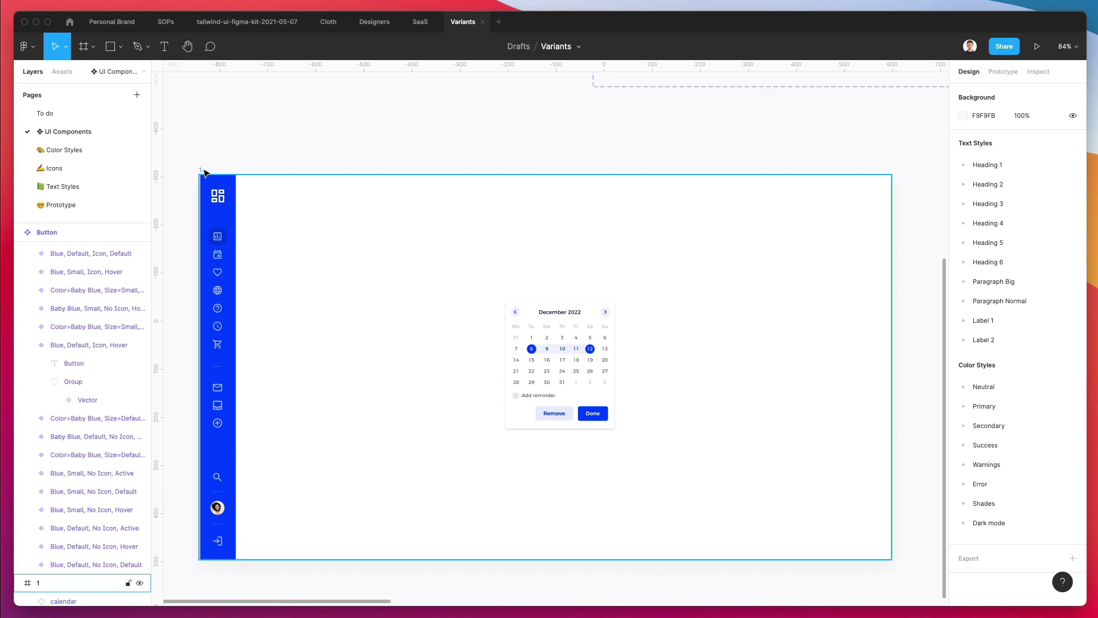
{"action": "left_click", "coordinate": [202, 170]}
{"action": "scroll", "coordinate": [445, 244], "scroll_direction": "down", "scroll_amount": 1}
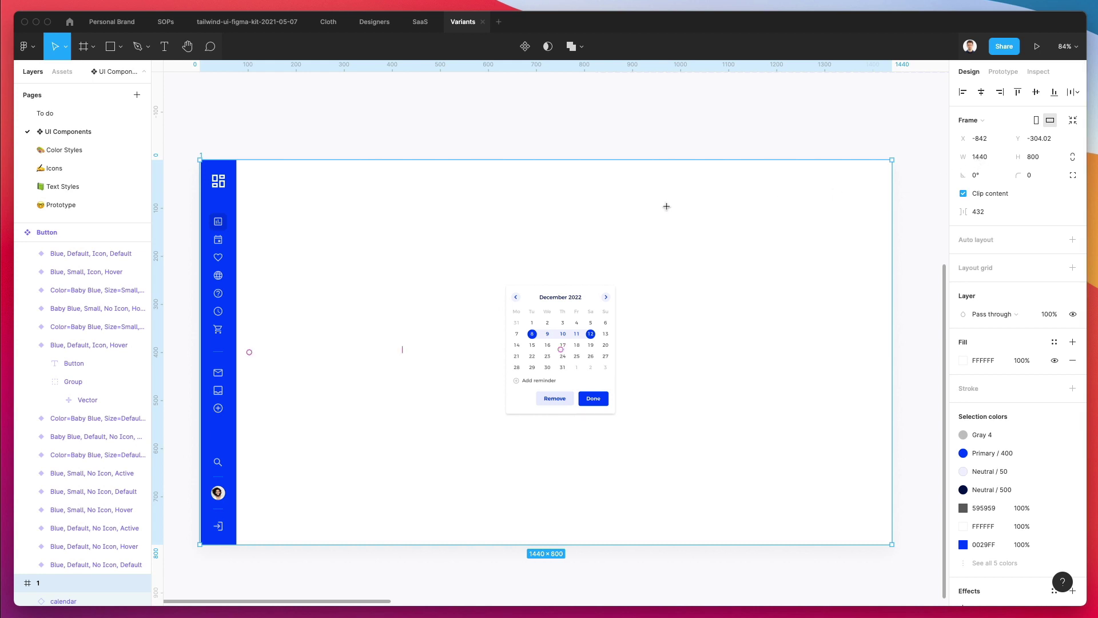
{"action": "key", "text": "r"}
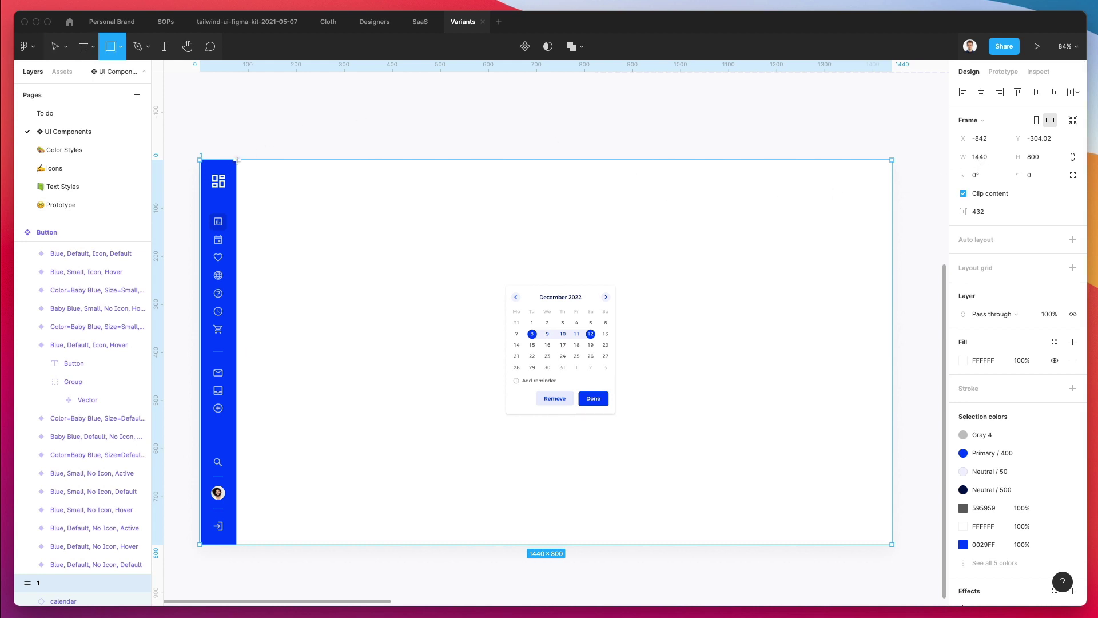
{"action": "mouse_move", "coordinate": [236, 160]}
{"action": "left_mouse_down"}
{"action": "mouse_move", "coordinate": [591, 216]}
{"action": "mouse_move", "coordinate": [887, 194]}
{"action": "left_mouse_up"}
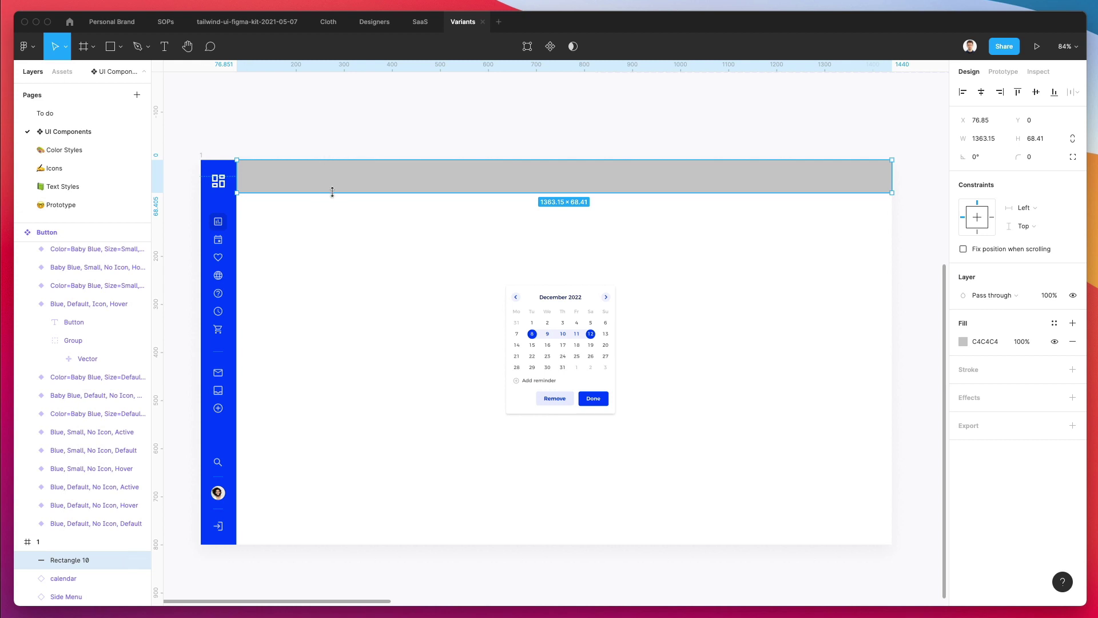
{"action": "left_click_drag", "start_coordinate": [332, 192], "coordinate": [337, 195]}
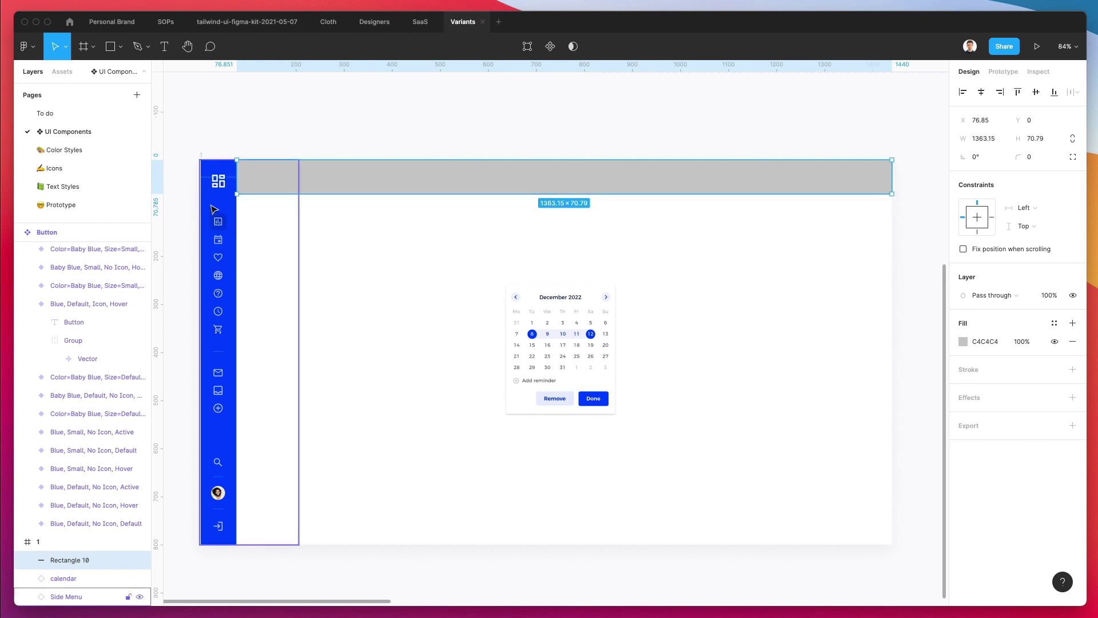
{"action": "left_click", "coordinate": [314, 138]}
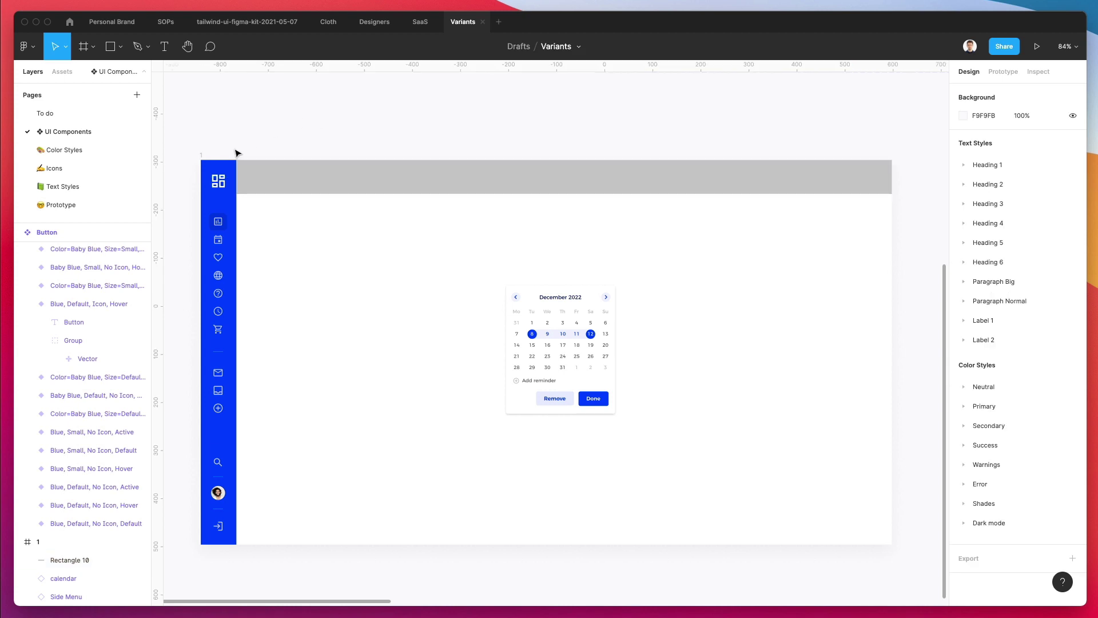
Step: Nudge the header rectangle one pixel toward the side menu, to X 75.85, and set its fill to FFFFFF
{"action": "left_click", "coordinate": [304, 170]}
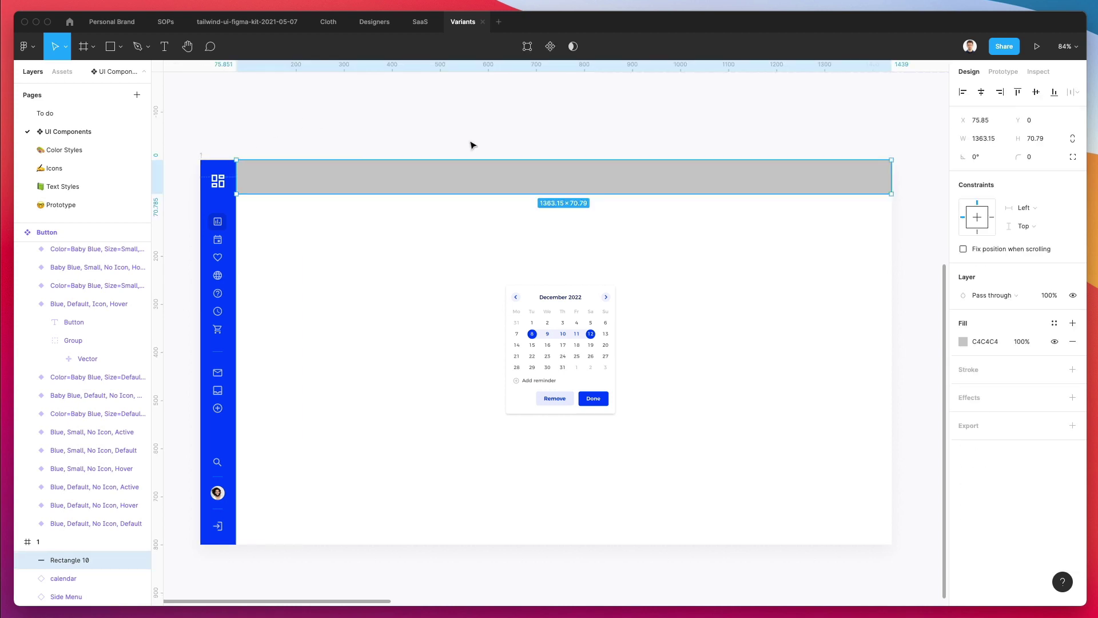
{"action": "left_click", "coordinate": [962, 342]}
{"action": "type", "text": "FFFFFF"}
{"action": "key", "text": "Return"}
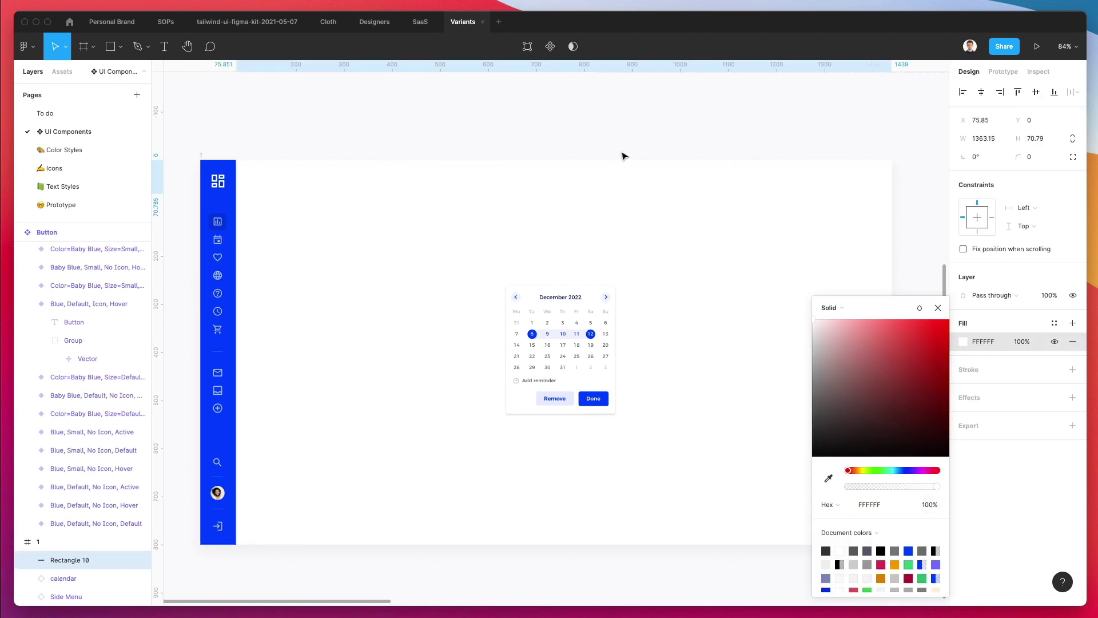
Step: Add a drop shadow to the header rectangle and send it behind the calendar and the side menu
{"action": "left_click", "coordinate": [970, 397]}
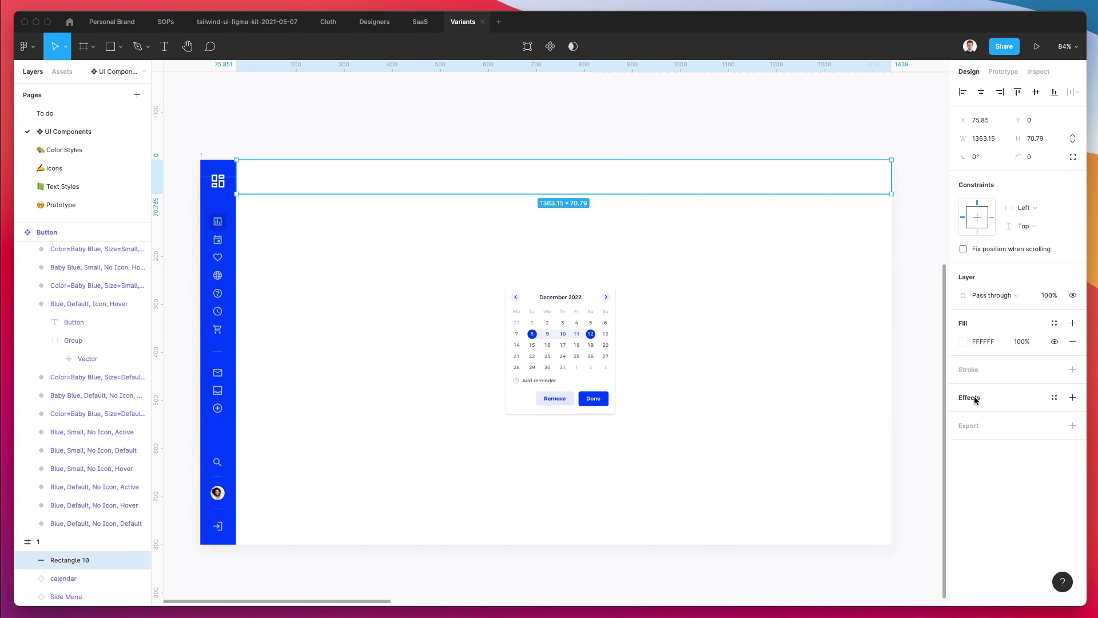
{"action": "left_click", "coordinate": [970, 397]}
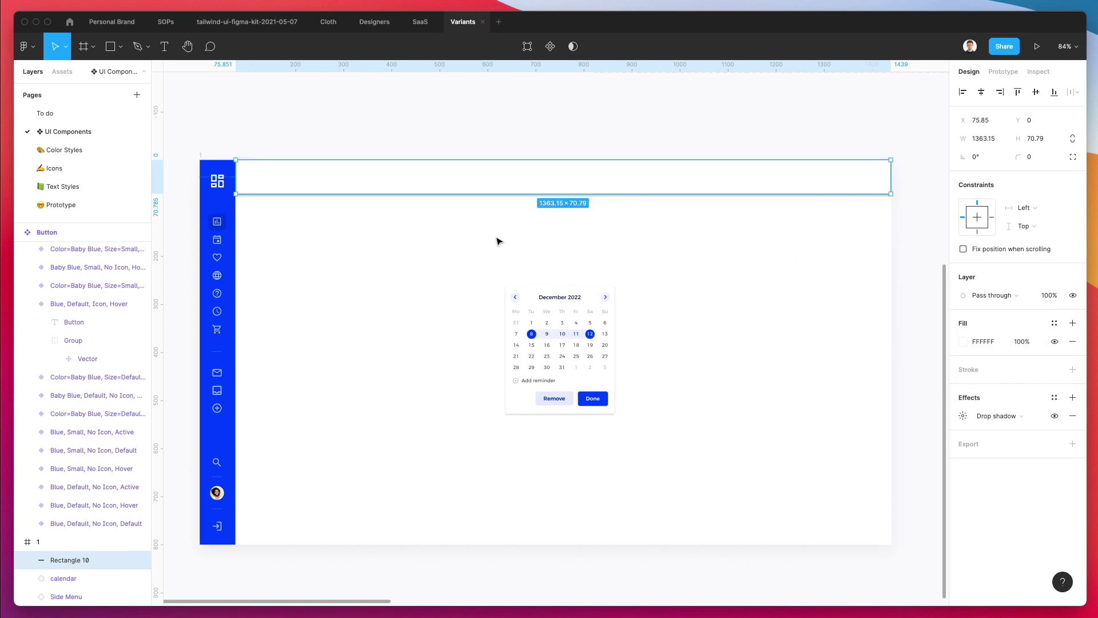
{"action": "key", "text": "super+bracketleft"}
{"action": "key", "text": "super+bracketleft"}
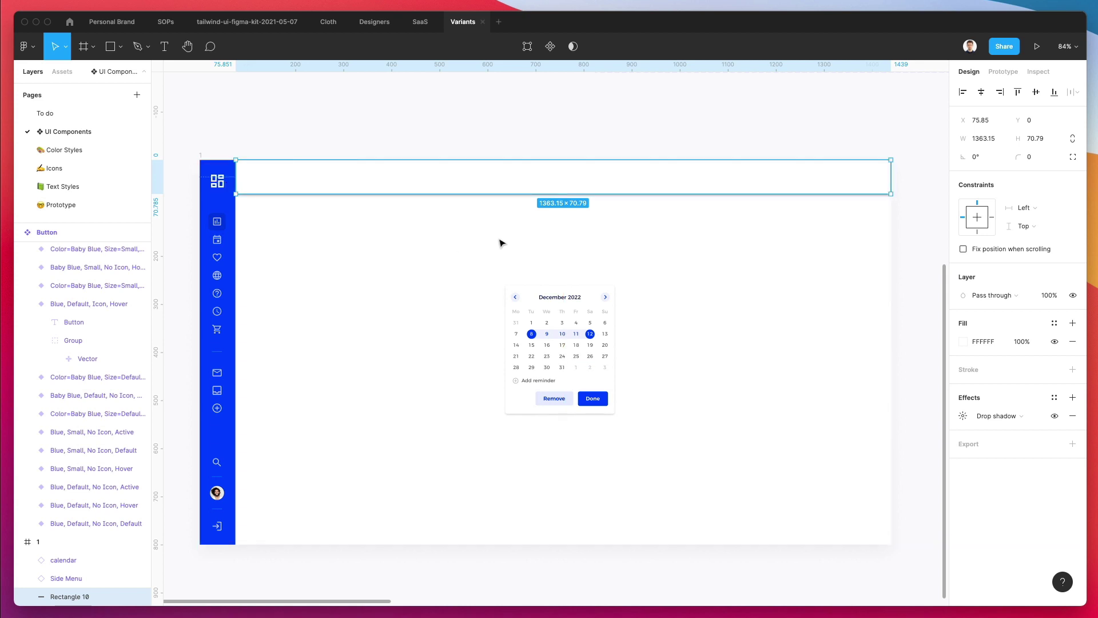
Step: Set the opacity of the header rectangle's drop shadow to 13%
{"action": "left_click", "coordinate": [963, 418]}
{"action": "left_click", "coordinate": [885, 481]}
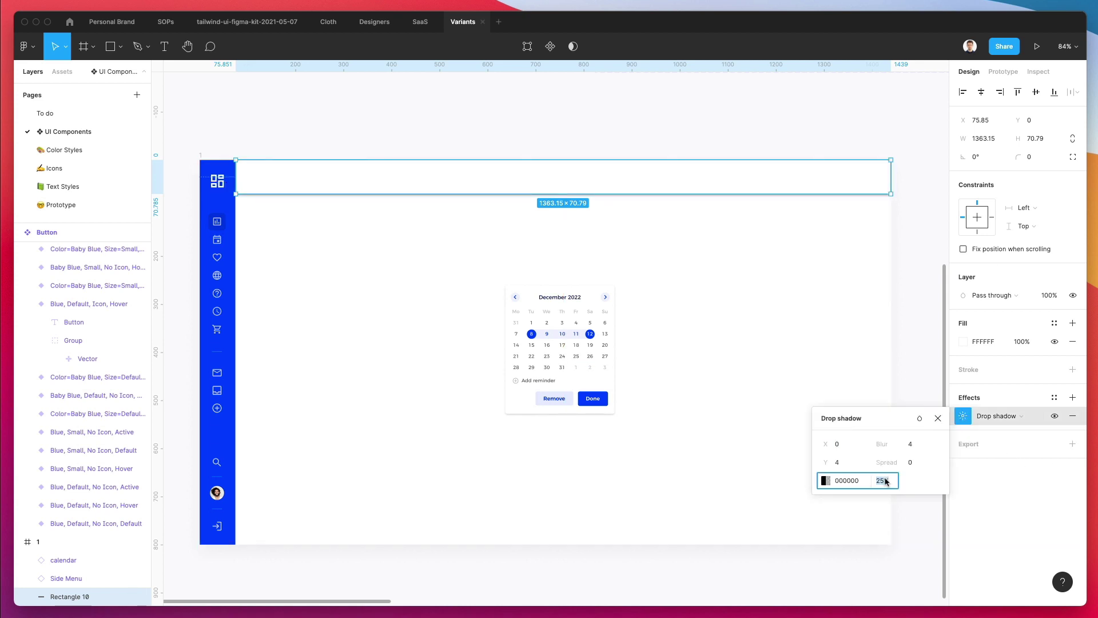
{"action": "type", "text": "15"}
{"action": "key", "text": "Return"}
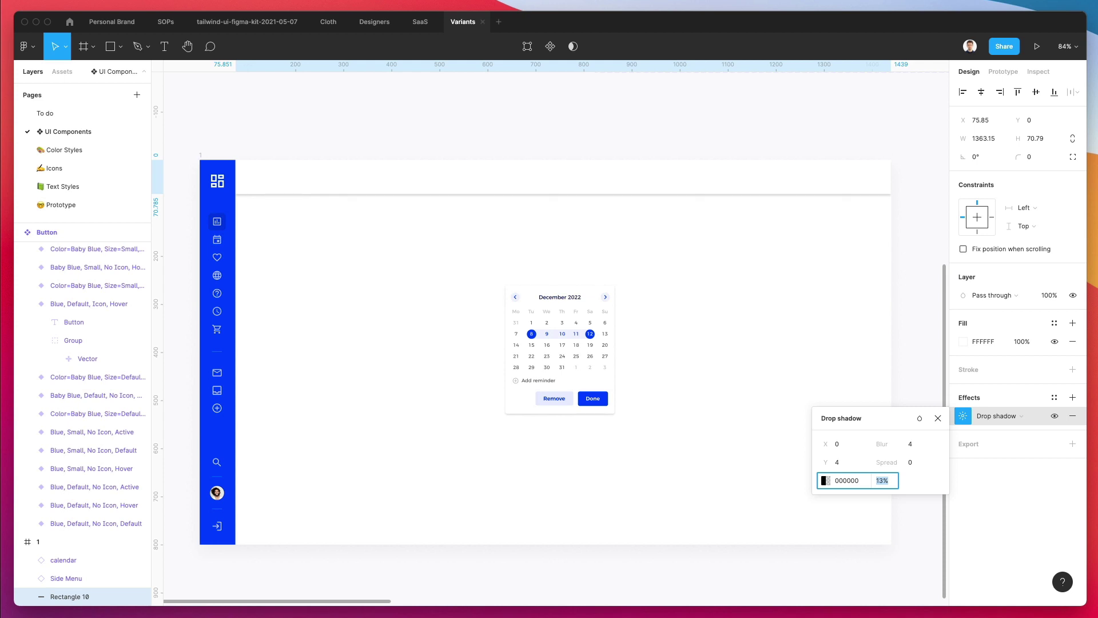
{"action": "left_click", "coordinate": [307, 229]}
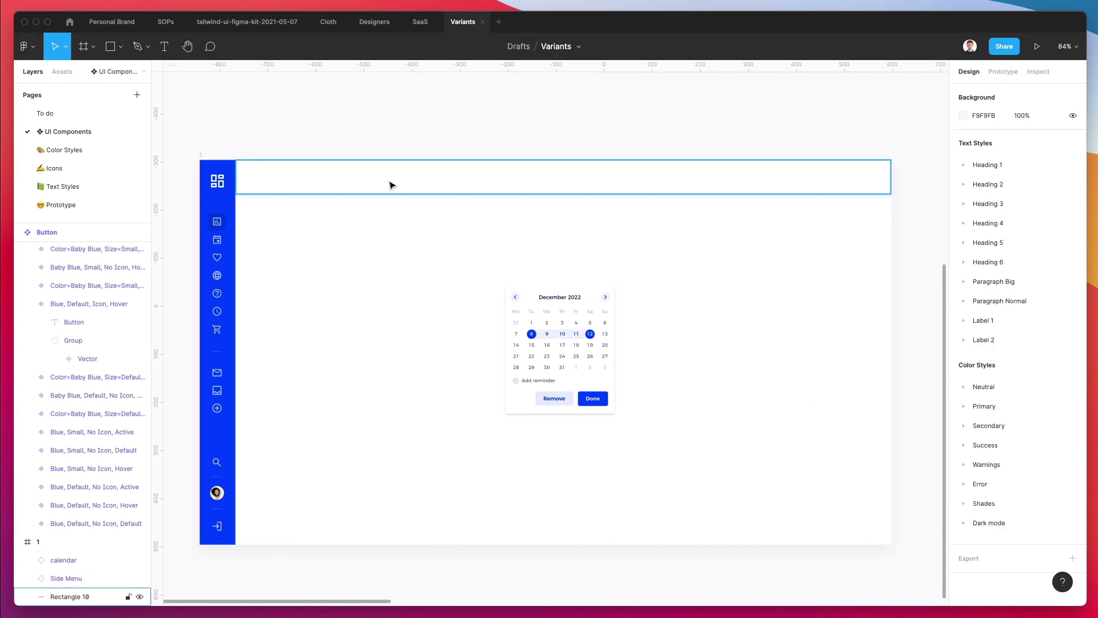
Step: Sample the side menu's blue for frame 1's fill and lighten it to the pale grey F8F8FB
{"action": "left_click", "coordinate": [200, 157]}
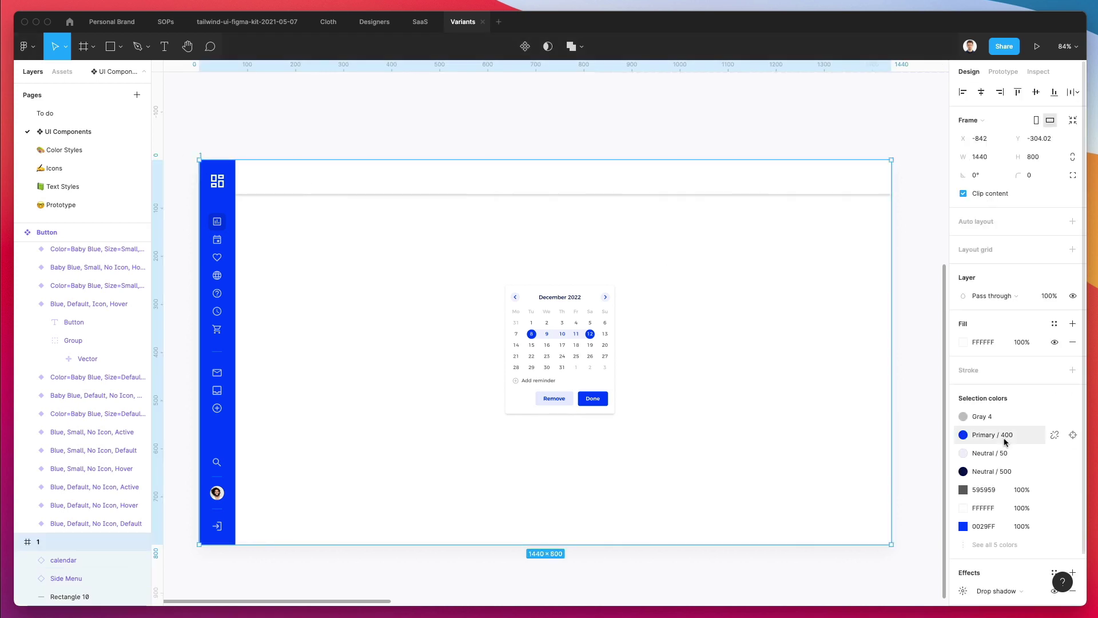
{"action": "left_click", "coordinate": [962, 342]}
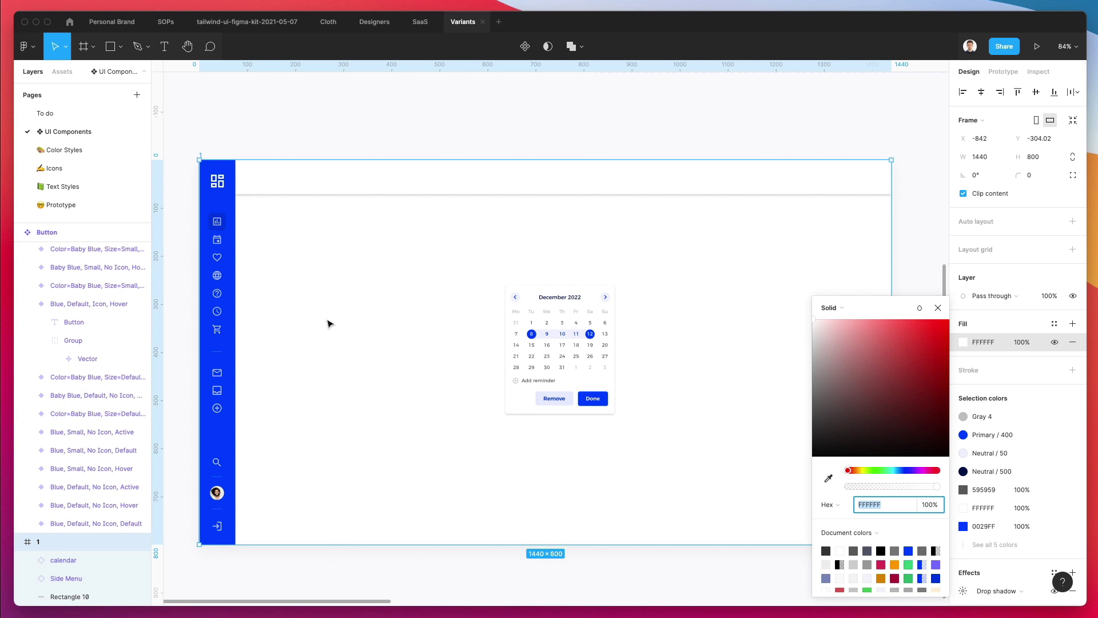
{"action": "key", "text": "i"}
{"action": "left_click", "coordinate": [218, 274]}
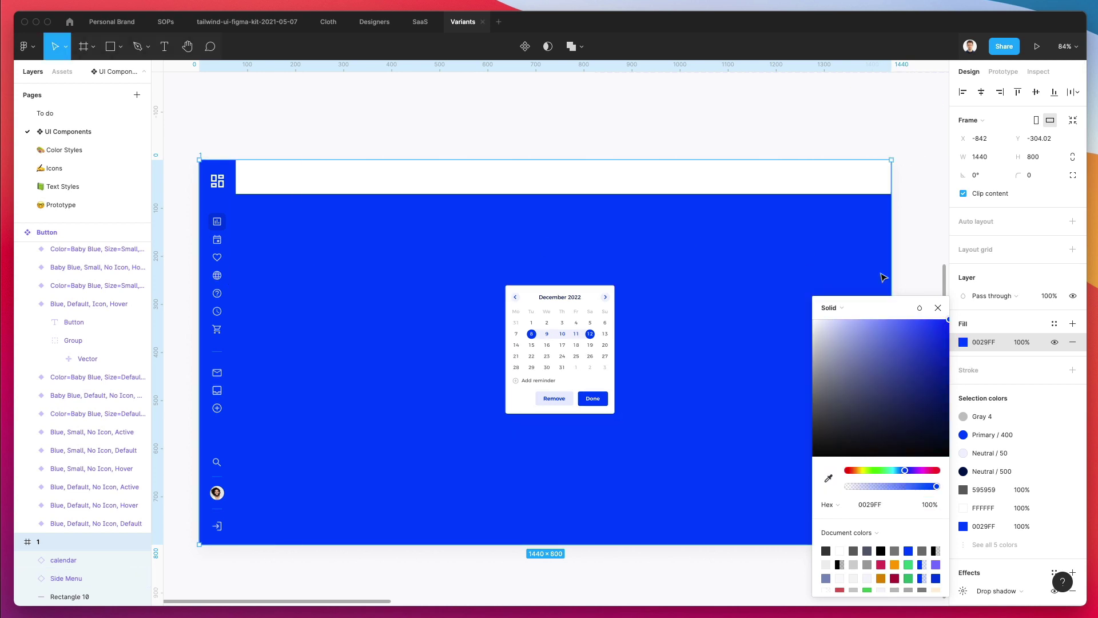
{"action": "left_click", "coordinate": [813, 321]}
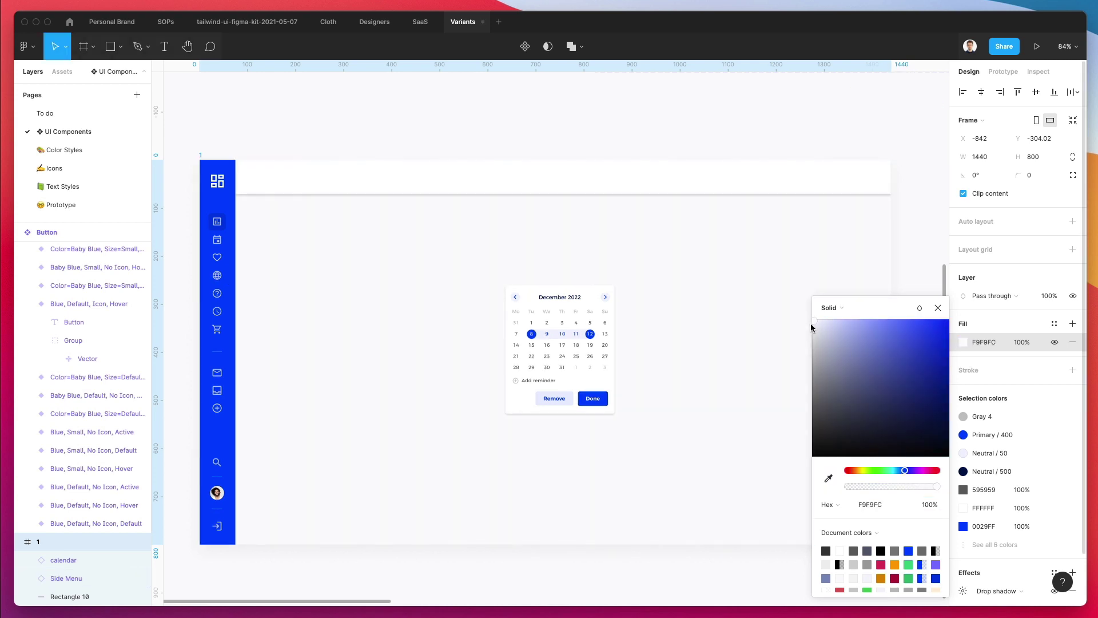
{"action": "left_click_drag", "start_coordinate": [811, 327], "coordinate": [812, 328]}
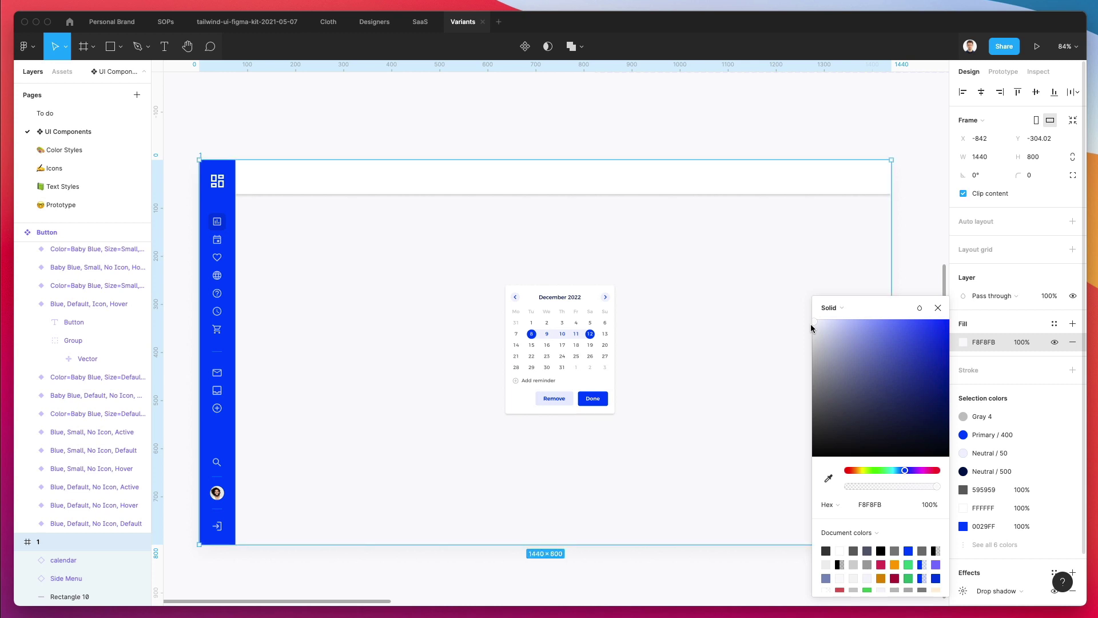
{"action": "left_click", "coordinate": [606, 108]}
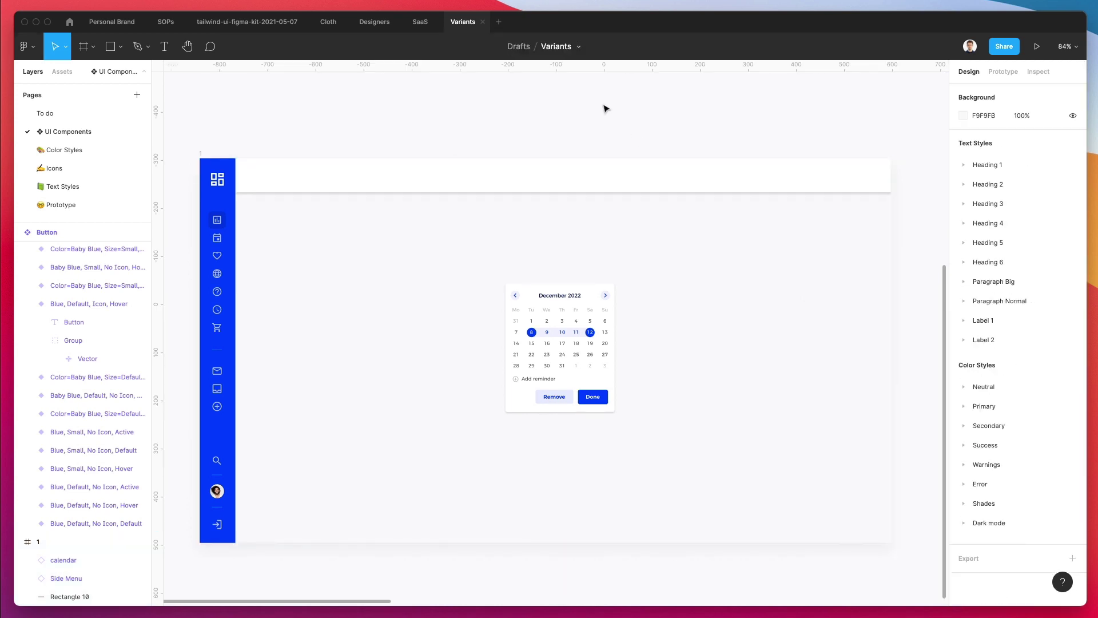
Step: Set the Y offset of the header rectangle's drop shadow to 2
{"action": "scroll", "coordinate": [331, 176], "scroll_direction": "up", "scroll_amount": 5}
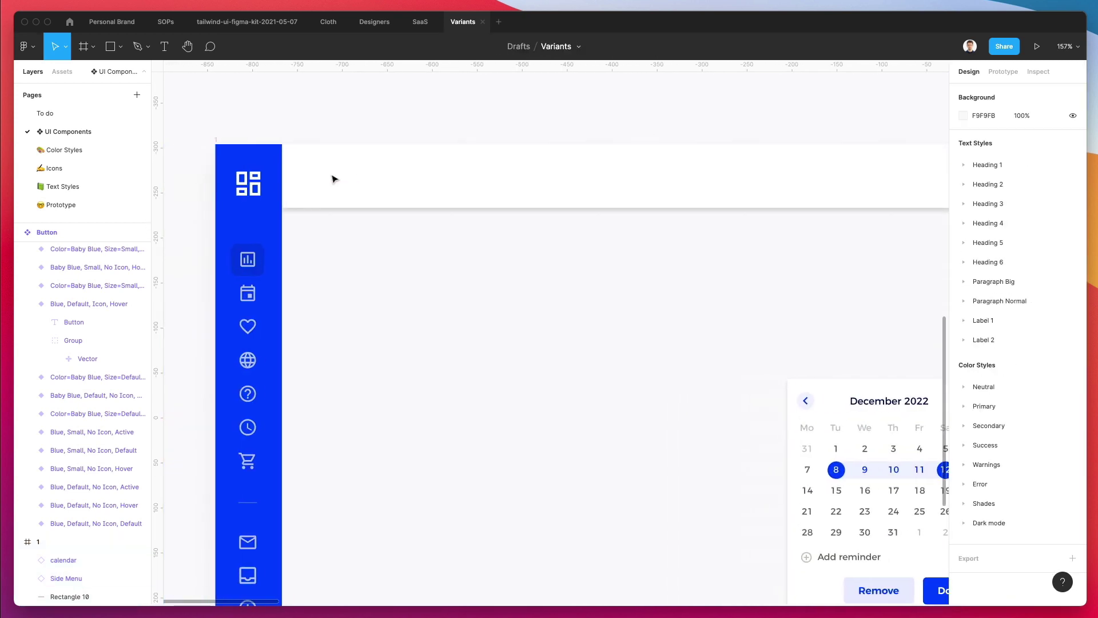
{"action": "left_click", "coordinate": [428, 200]}
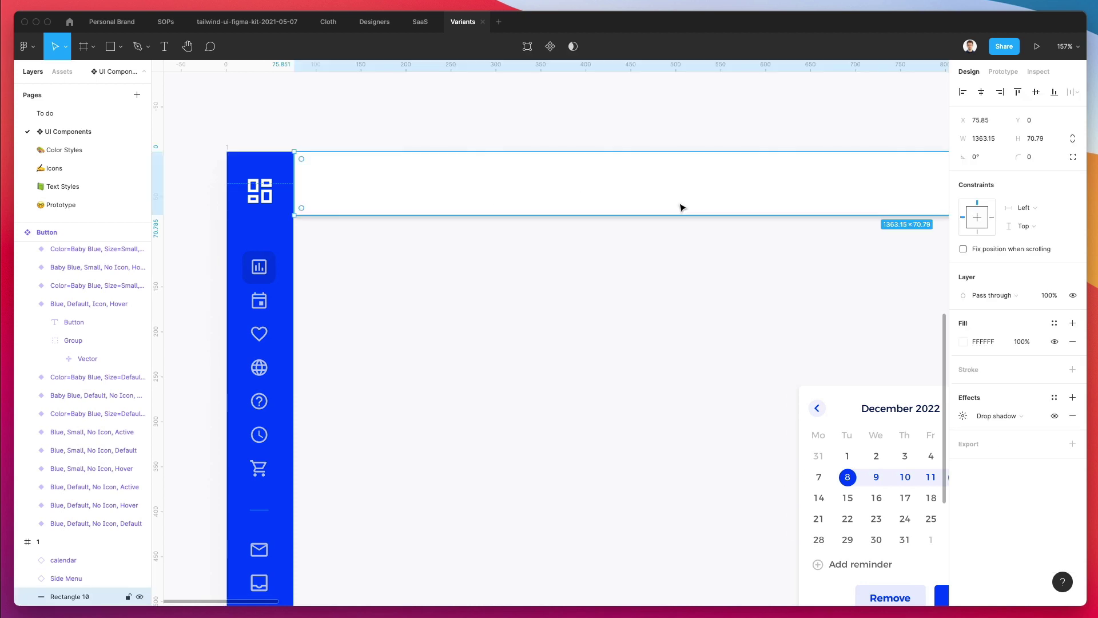
{"action": "left_click", "coordinate": [963, 415]}
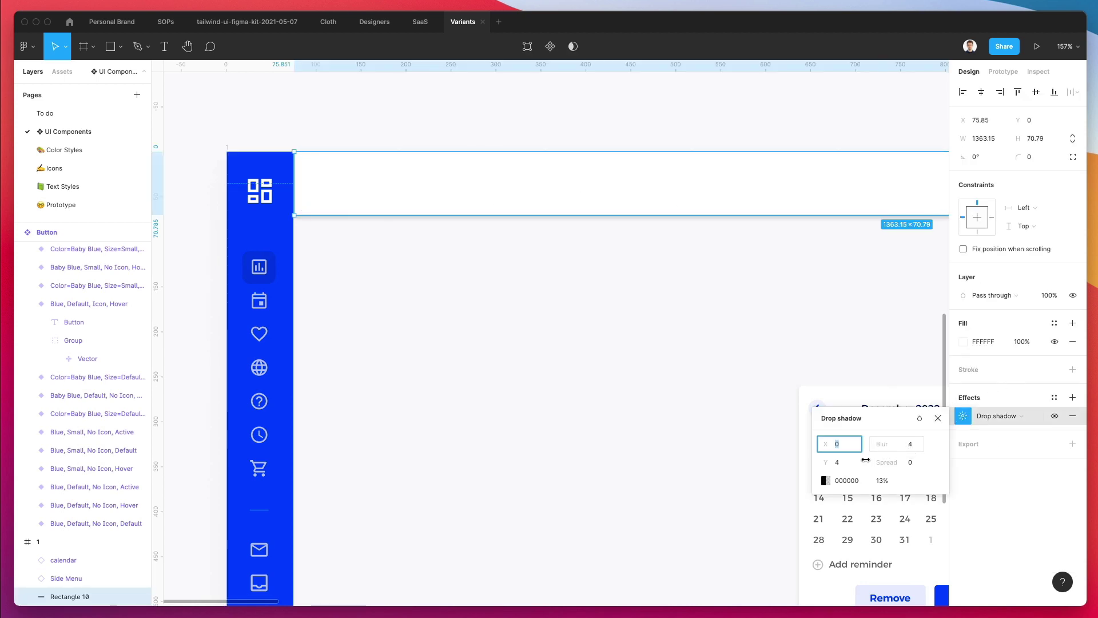
{"action": "key", "text": "Tab"}
{"action": "type", "text": "2"}
{"action": "key", "text": "Return"}
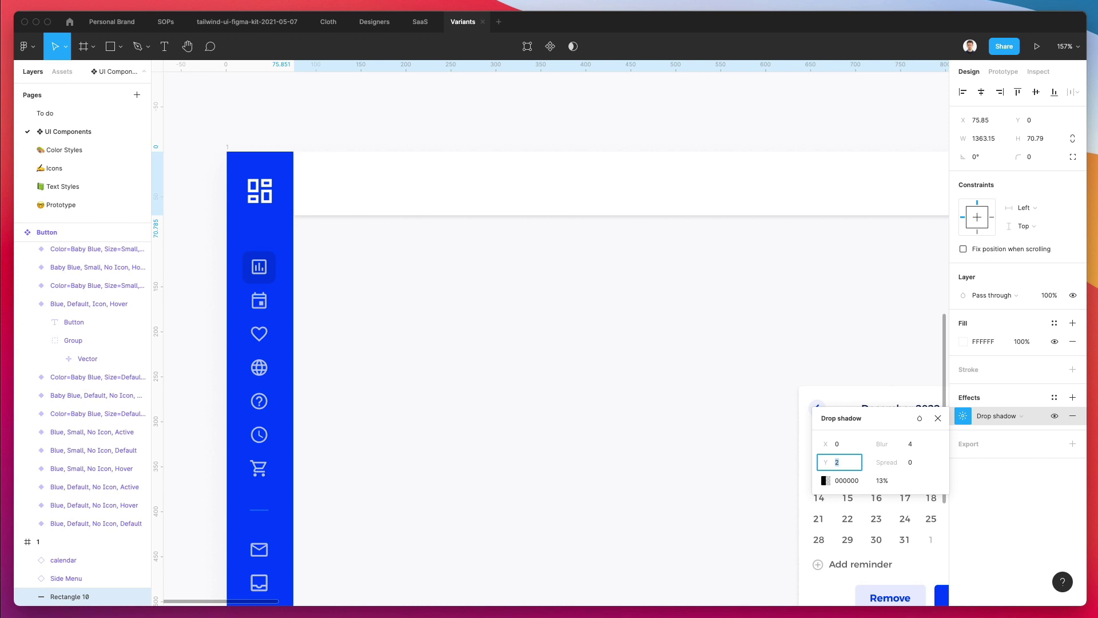
{"action": "left_click", "coordinate": [566, 389]}
{"action": "scroll", "coordinate": [566, 387], "scroll_direction": "down", "scroll_amount": 3}
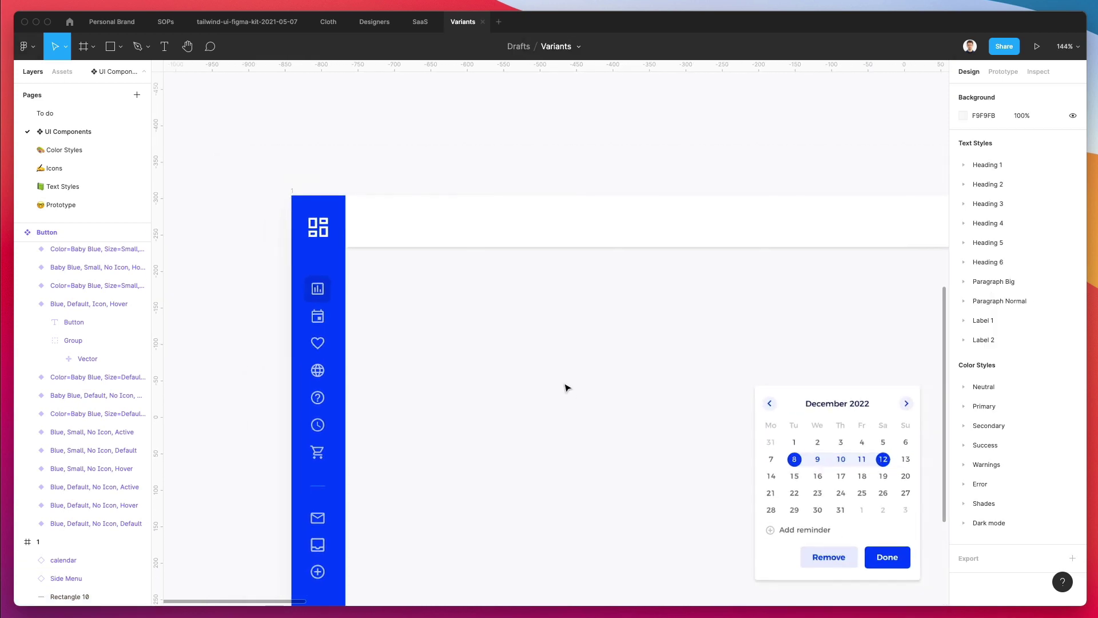
{"action": "scroll", "coordinate": [571, 382], "scroll_direction": "right", "scroll_amount": 3}
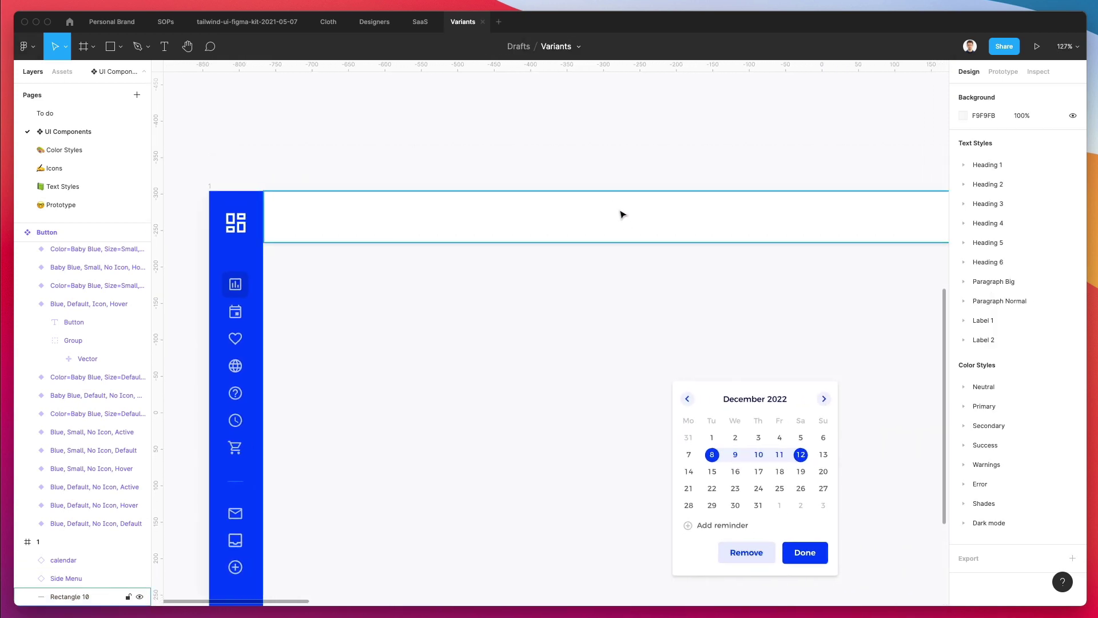
{"action": "scroll", "coordinate": [642, 240], "scroll_direction": "down", "scroll_amount": 3}
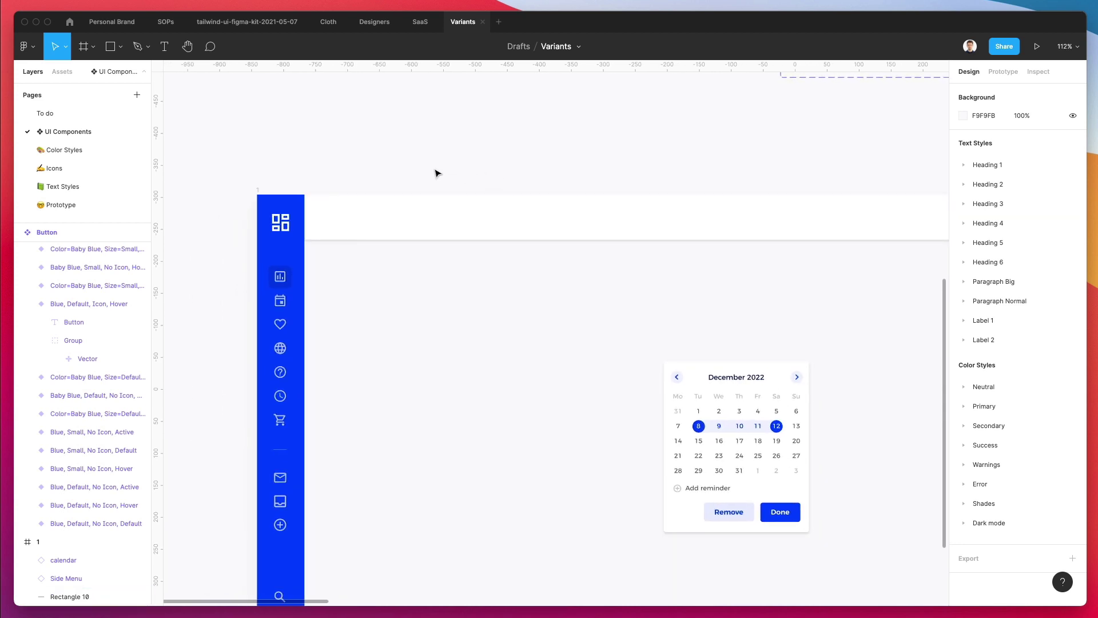
{"action": "scroll", "coordinate": [437, 173], "scroll_direction": "right", "scroll_amount": 3}
{"action": "scroll", "coordinate": [437, 173], "scroll_direction": "down", "scroll_amount": 1}
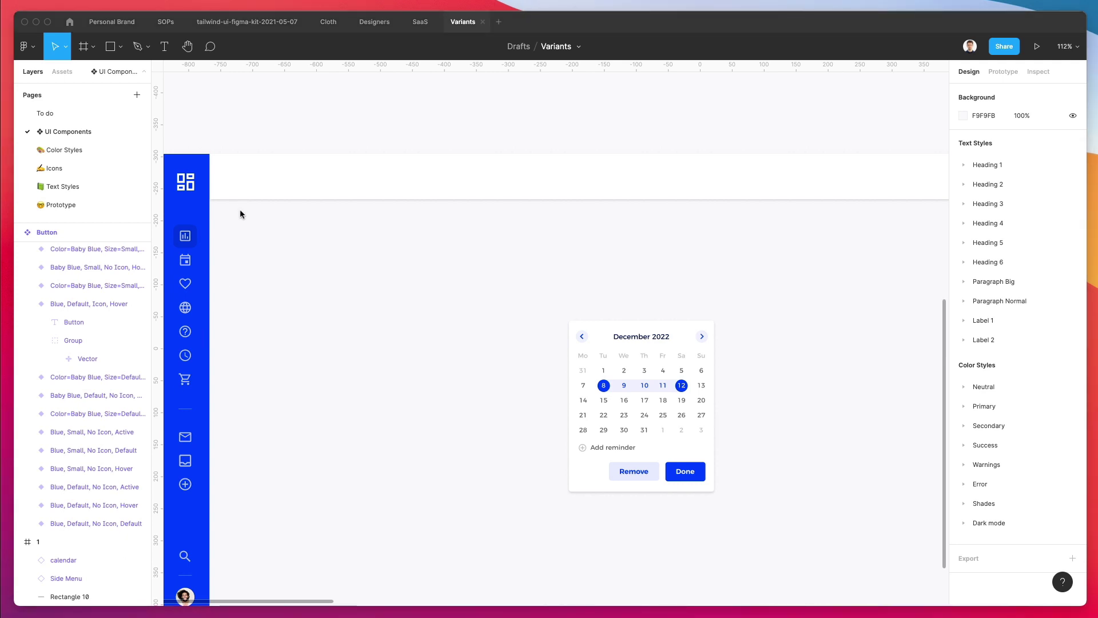
{"action": "scroll", "coordinate": [239, 213], "scroll_direction": "left", "scroll_amount": 2}
{"action": "scroll", "coordinate": [239, 214], "scroll_direction": "down", "scroll_amount": 1}
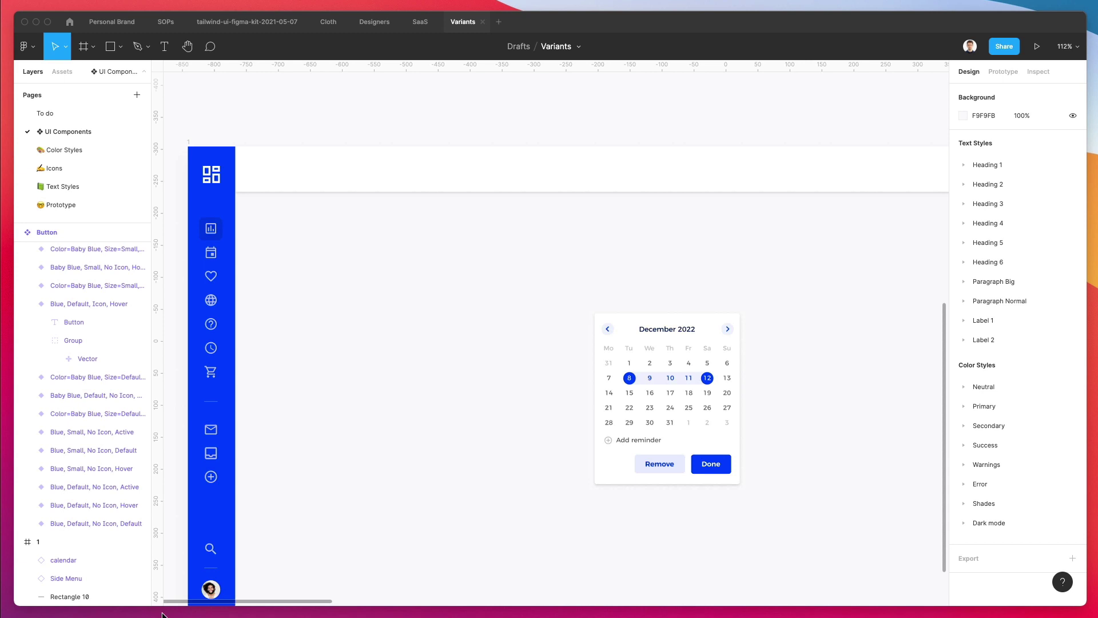
Step: Search Nucleo's outline icons for "hamburger" and place the three-line menu icon in the header bar beside the side menu
{"action": "key", "text": "super+shift+n"}
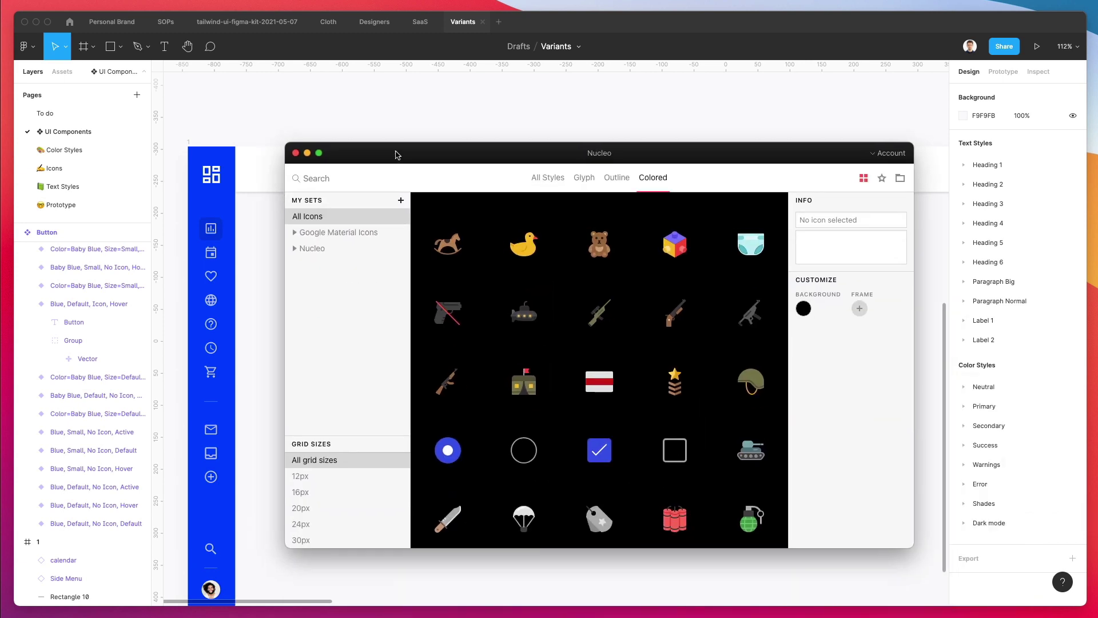
{"action": "type", "text": "hamburger"}
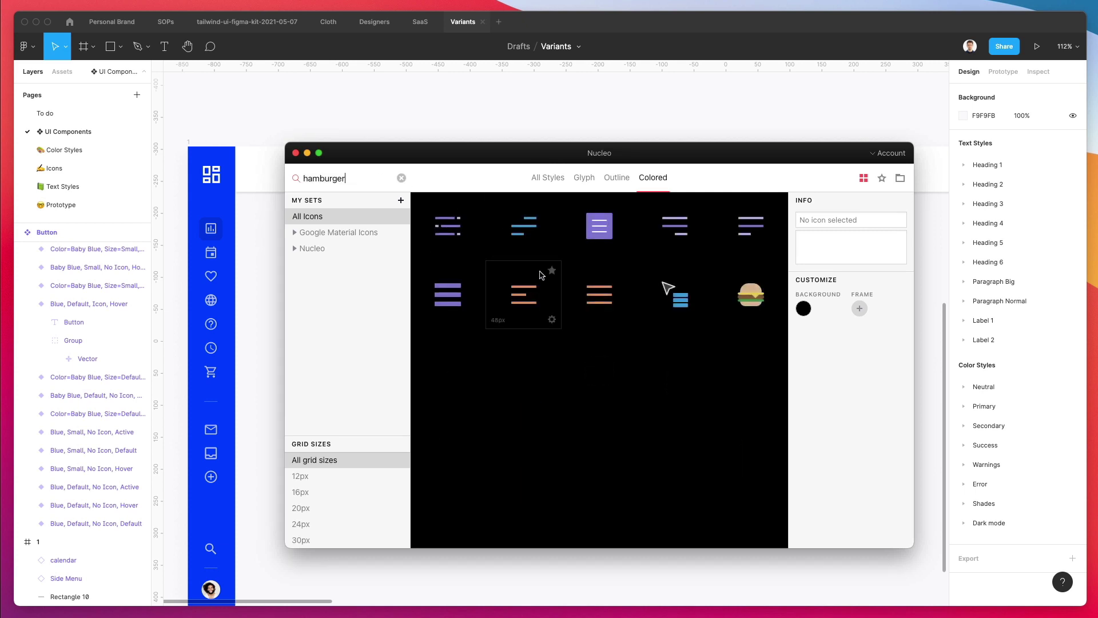
{"action": "left_click", "coordinate": [608, 177]}
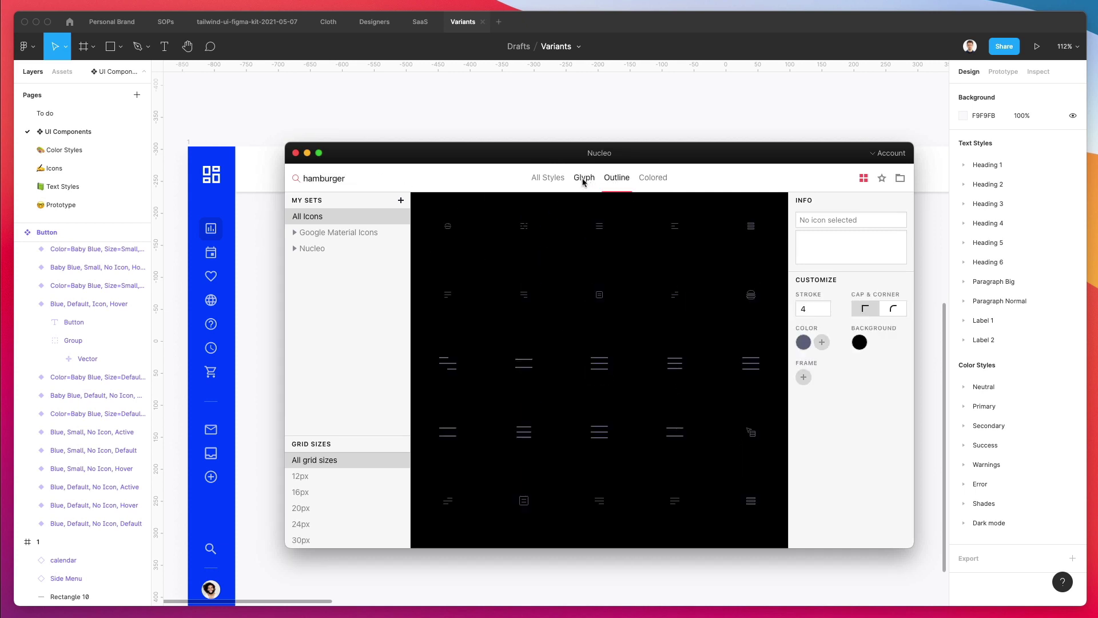
{"action": "left_click_drag", "start_coordinate": [599, 363], "coordinate": [263, 175]}
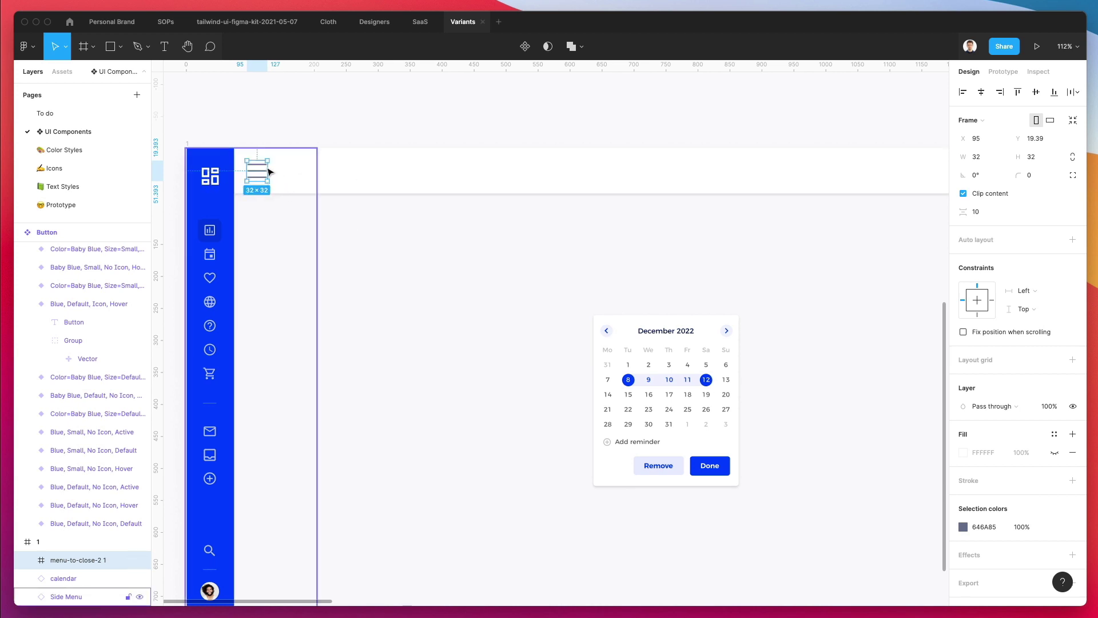
Step: Scale the menu icon down to about 28 px square, nudge it to X 96 and ungroup its frame
{"action": "scroll", "coordinate": [266, 179], "scroll_direction": "up", "scroll_amount": 5}
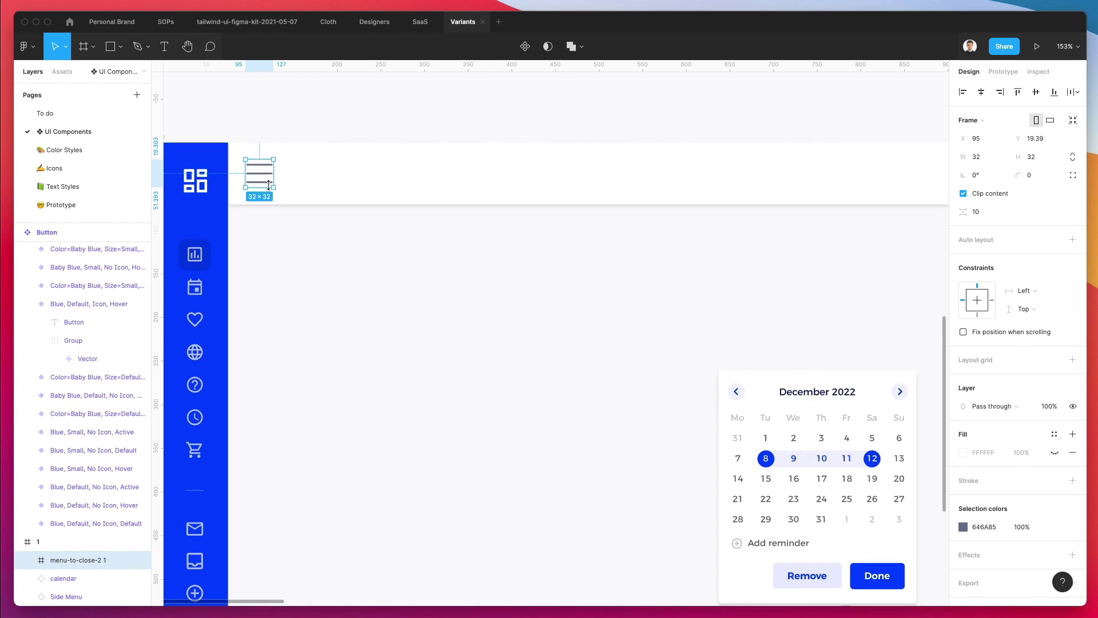
{"action": "left_click_drag", "start_coordinate": [267, 184], "coordinate": [268, 183]}
{"action": "key", "text": "Right"}
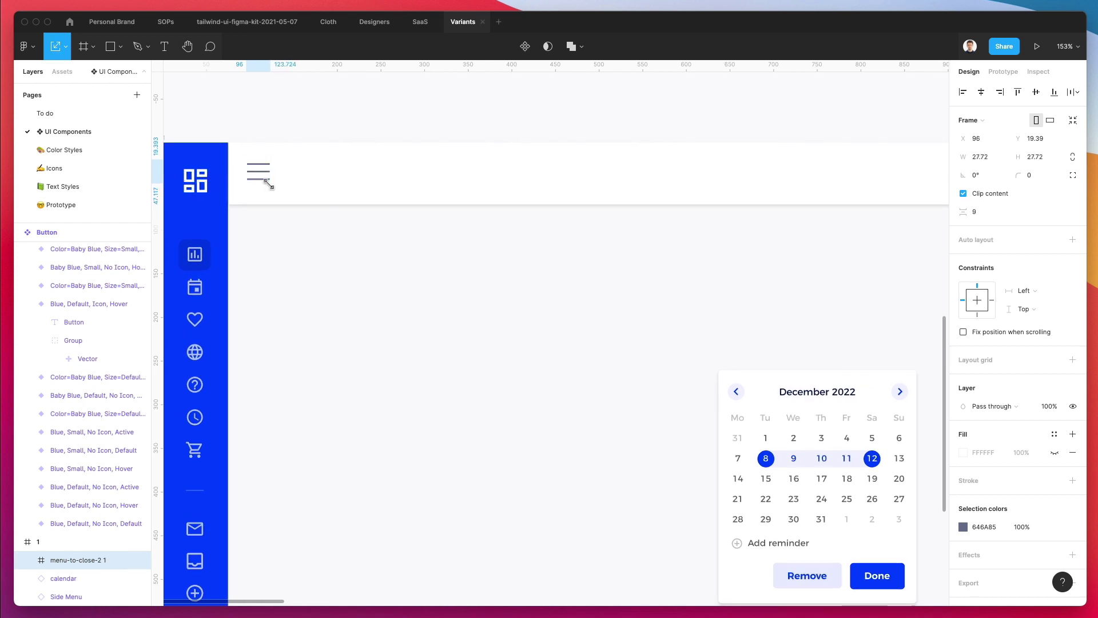
{"action": "key", "text": "super+shift+g"}
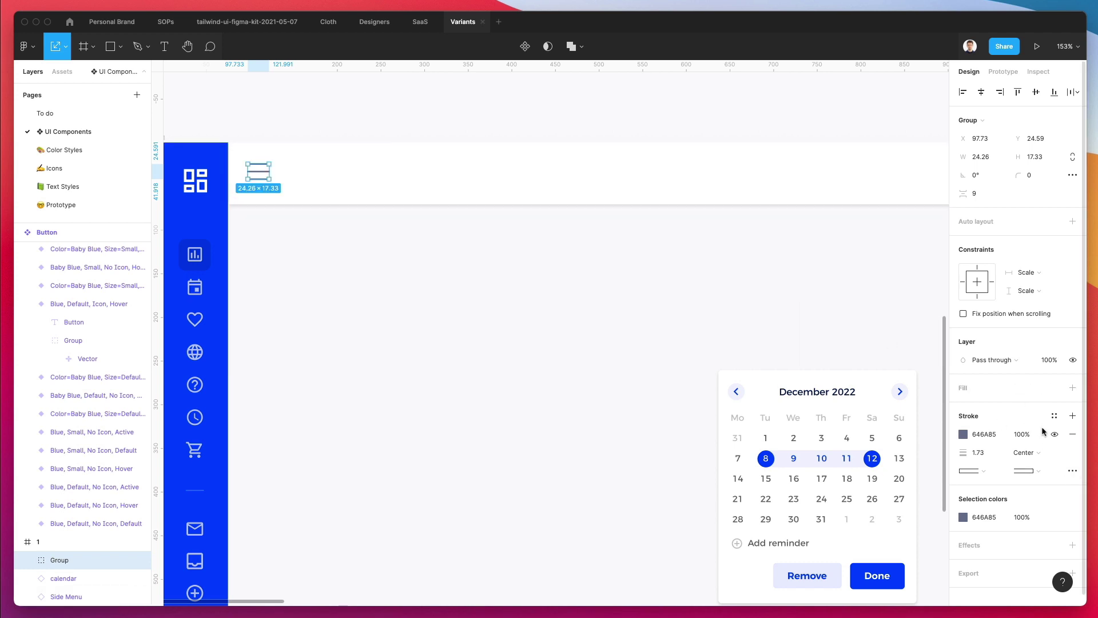
Step: Apply the Gray 4 color style to the menu icon's stroke
{"action": "left_click", "coordinate": [1054, 416]}
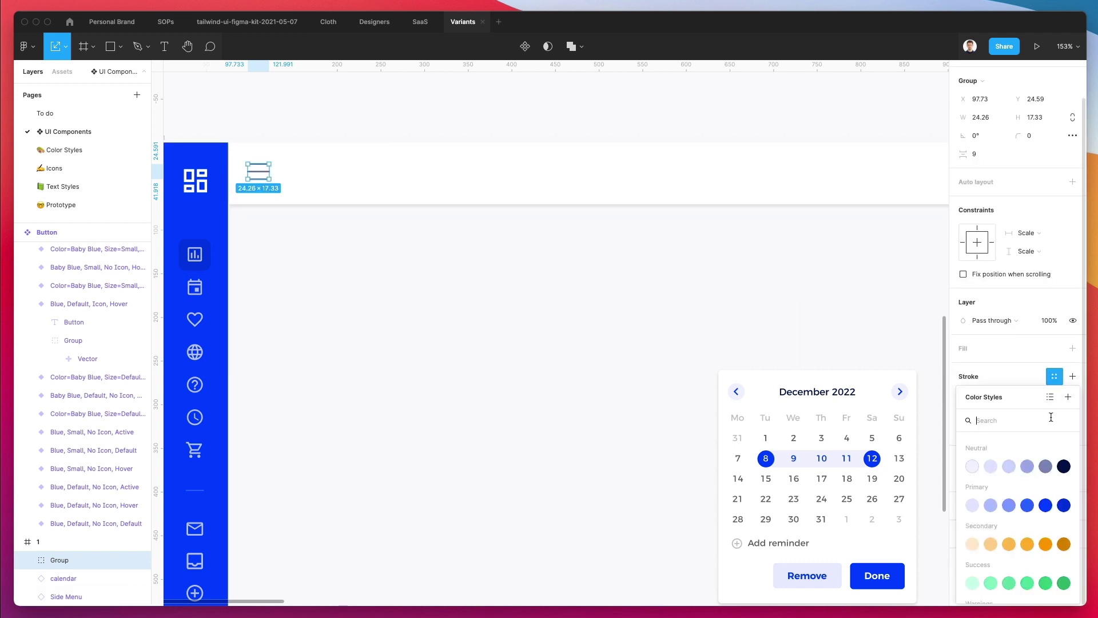
{"action": "left_click", "coordinate": [1041, 467]}
{"action": "left_click", "coordinate": [1005, 469]}
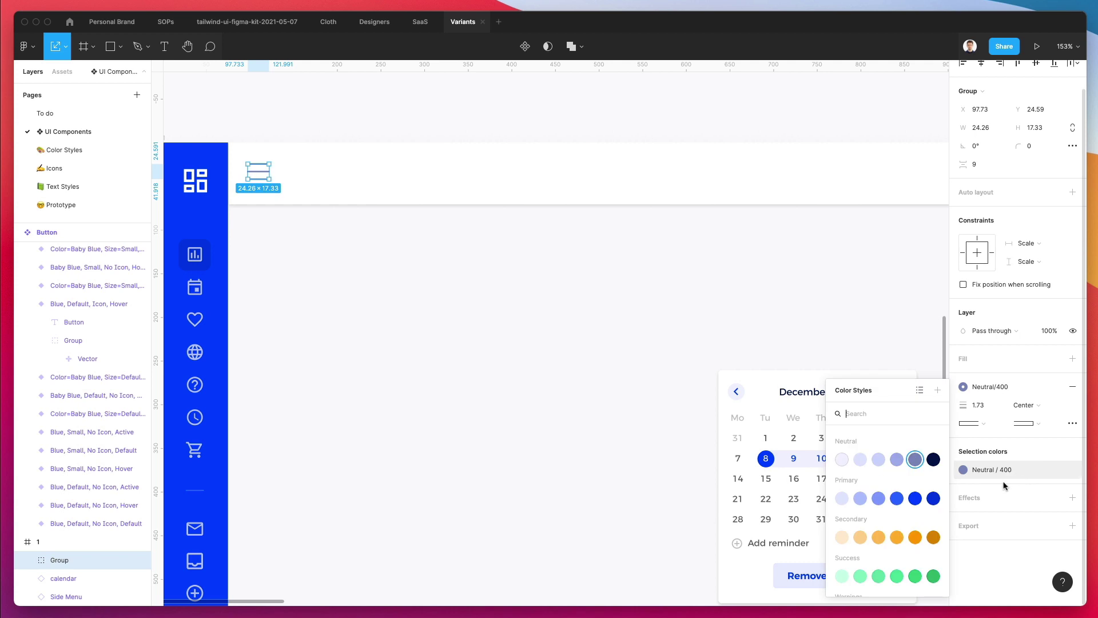
{"action": "scroll", "coordinate": [887, 478], "scroll_direction": "down", "scroll_amount": 10}
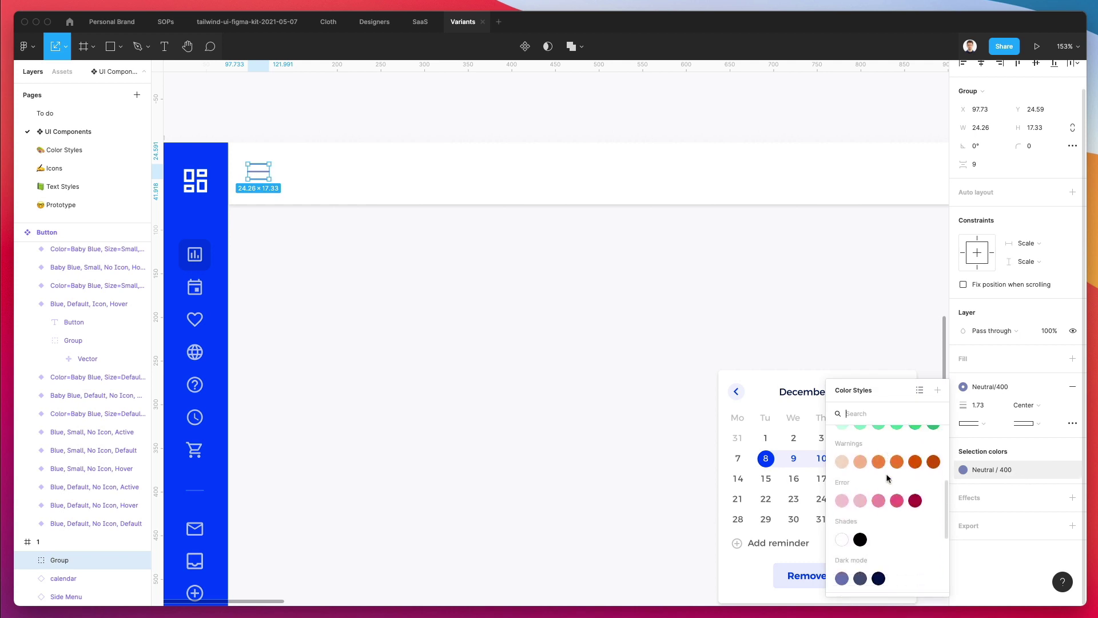
{"action": "left_click", "coordinate": [896, 487]}
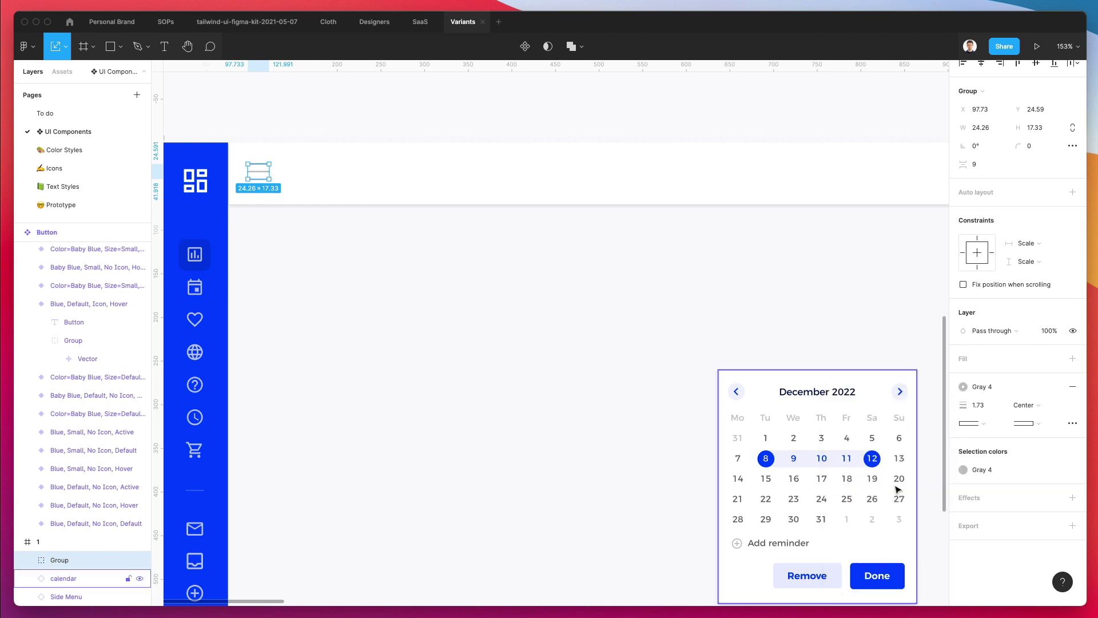
{"action": "left_click", "coordinate": [473, 360]}
{"action": "scroll", "coordinate": [386, 259], "scroll_direction": "down", "scroll_amount": 3}
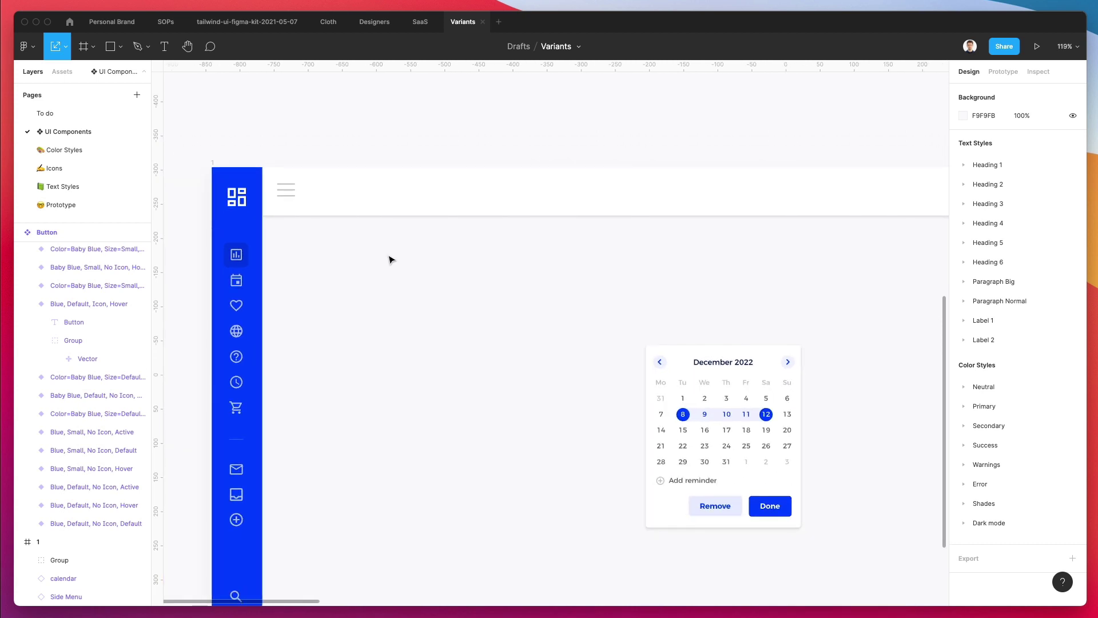
{"action": "double_click", "coordinate": [239, 201]}
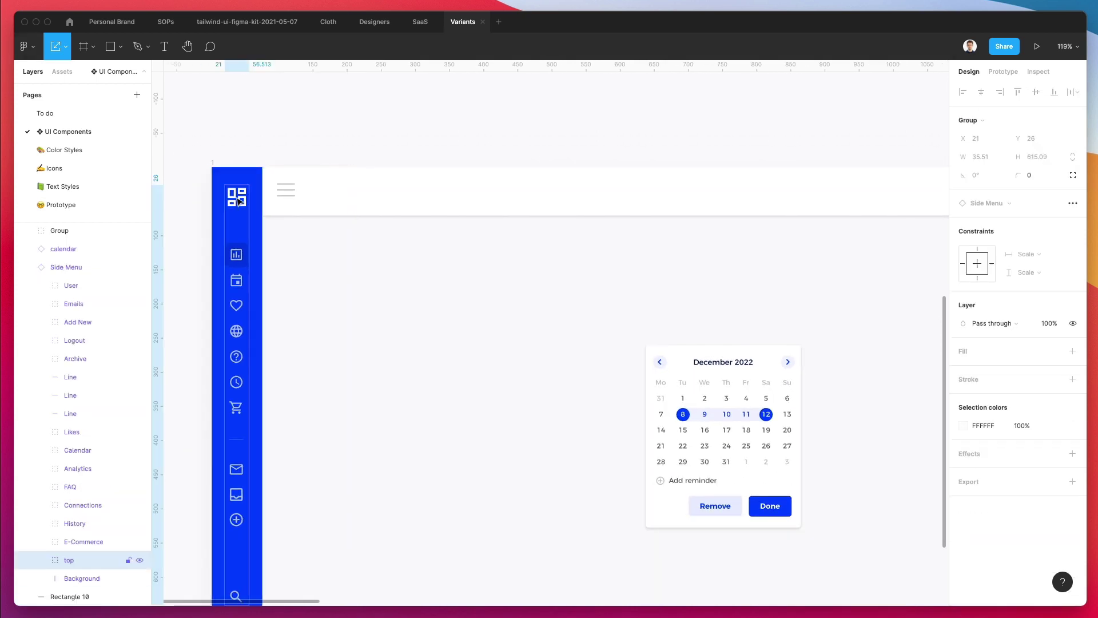
{"action": "double_click", "coordinate": [240, 199]}
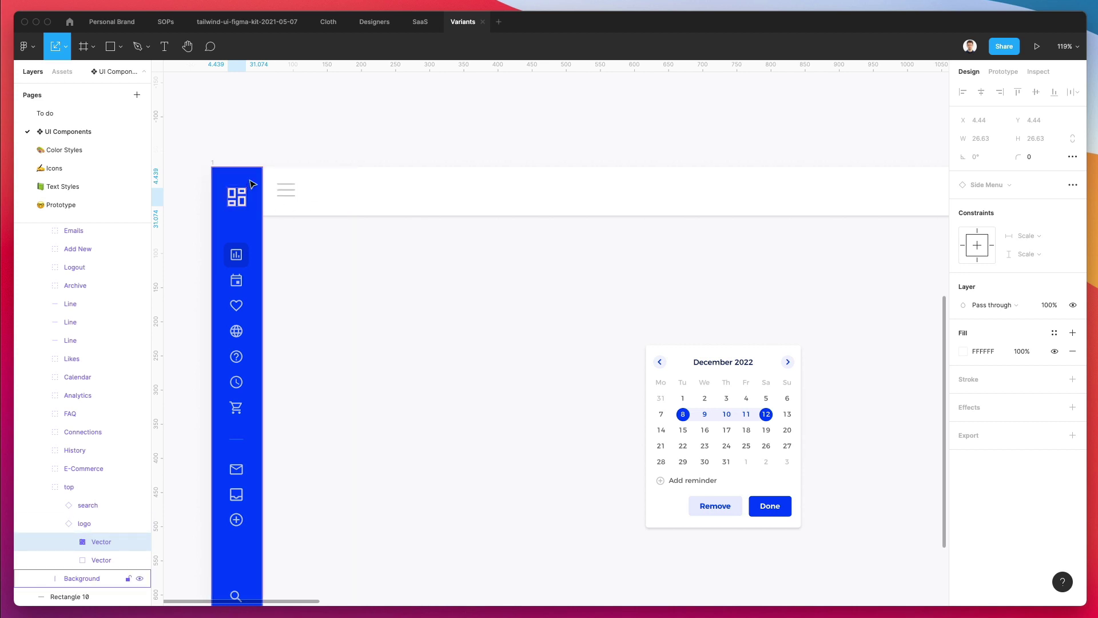
{"action": "left_click", "coordinate": [223, 153]}
Step: Lower the top edge of frame 1 to reduce the frame's height to 788
{"action": "left_click", "coordinate": [212, 162]}
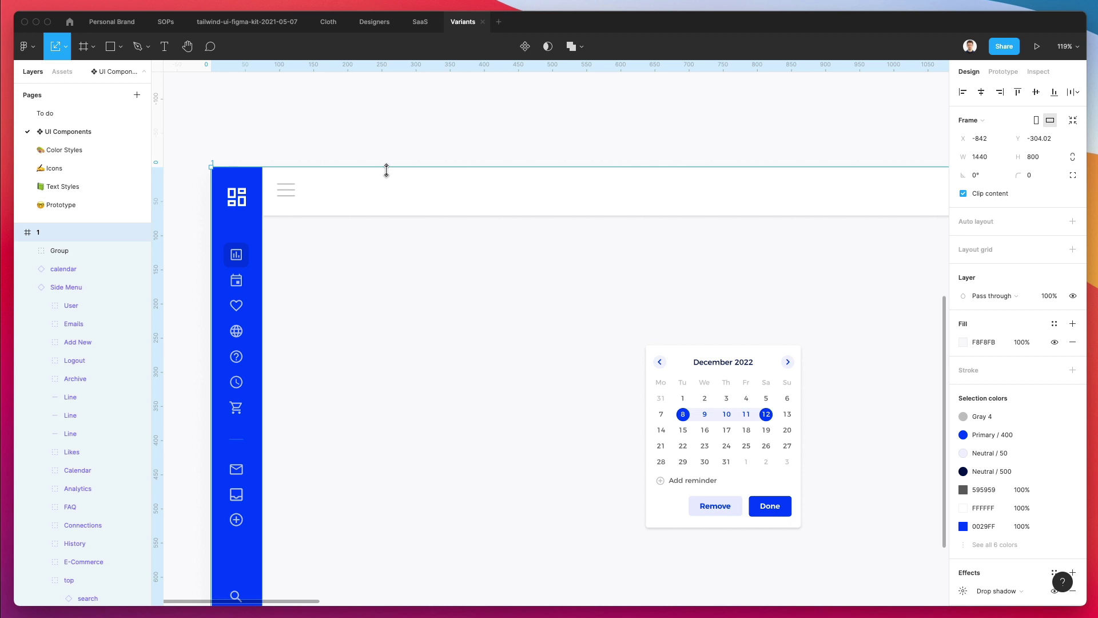
{"action": "key", "text": "v"}
{"action": "left_click_drag", "start_coordinate": [388, 173], "coordinate": [389, 175]}
Step: Move the header rectangle down and trim its top edge to Y 0, giving it a height of 65.29
{"action": "left_click", "coordinate": [345, 204]}
{"action": "left_click", "coordinate": [424, 210]}
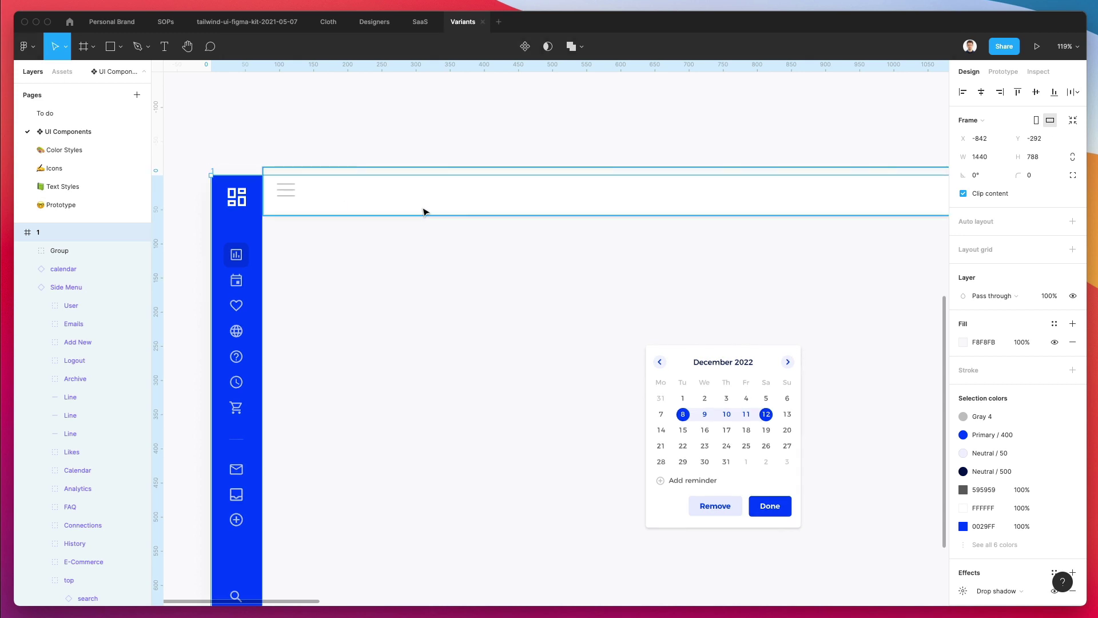
{"action": "left_click", "coordinate": [429, 213]}
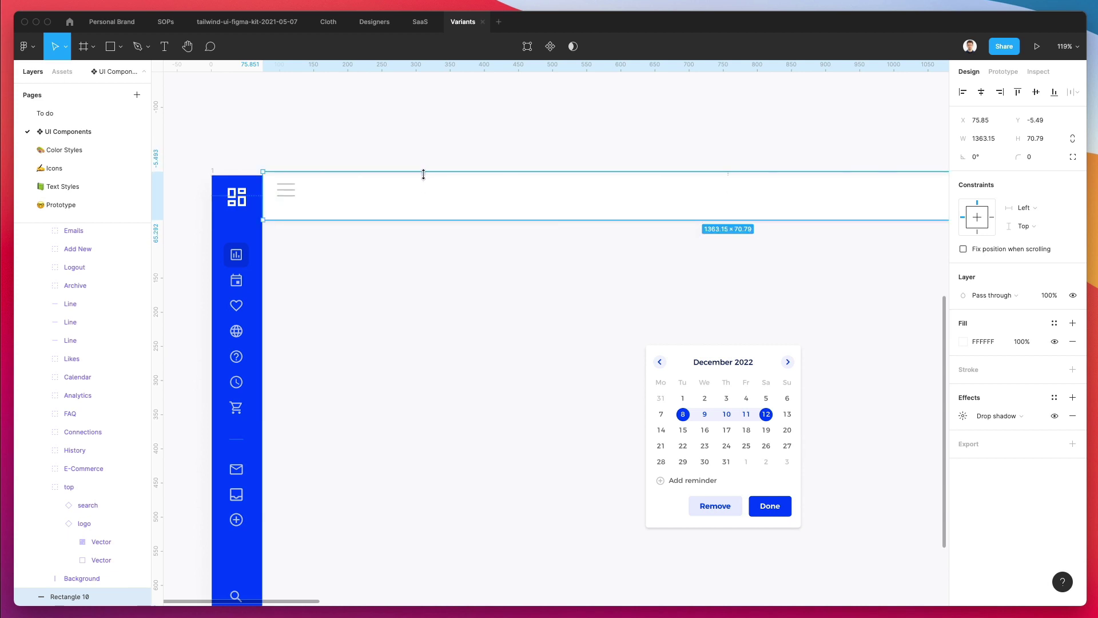
{"action": "left_click_drag", "start_coordinate": [421, 172], "coordinate": [423, 177]}
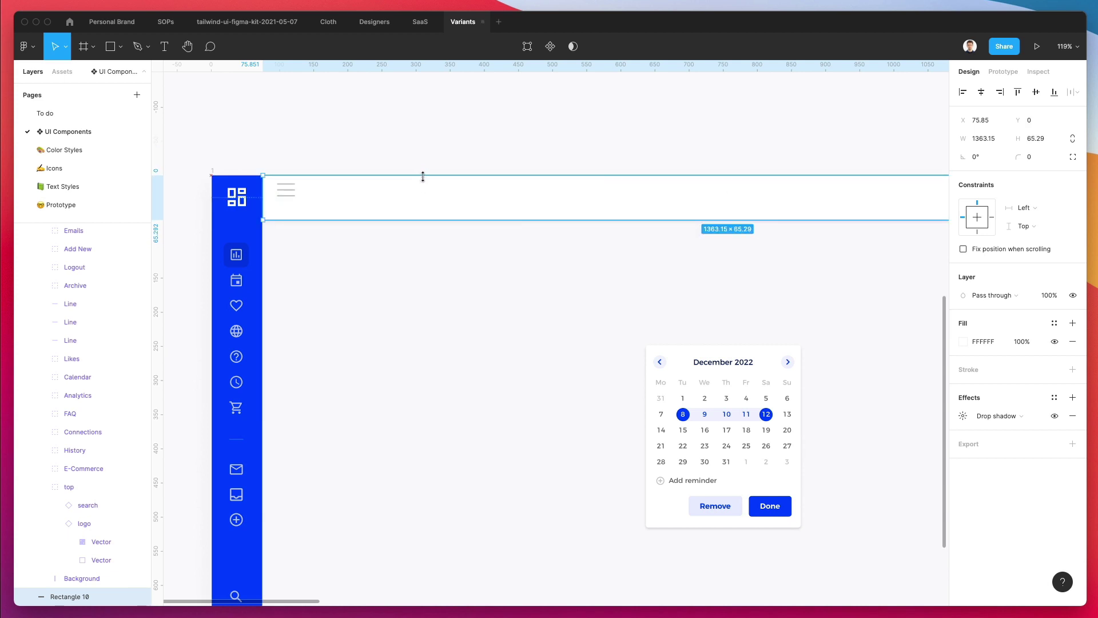
Step: Nudge the menu icon down to line up with the side menu's logo in the header bar
{"action": "left_click", "coordinate": [290, 194]}
{"action": "key", "text": "Down"}
{"action": "key", "text": "Down"}
{"action": "key", "text": "Down"}
{"action": "key", "text": "Down"}
{"action": "key", "text": "Down"}
{"action": "key", "text": "Down"}
{"action": "key", "text": "Down"}
{"action": "key", "text": "Down"}
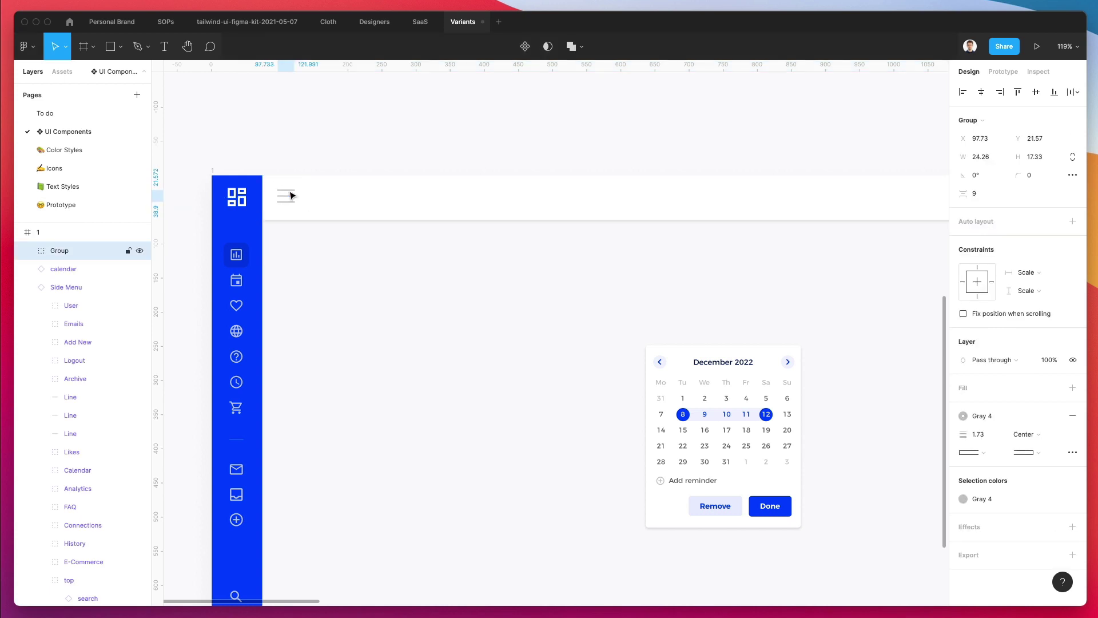
{"action": "key", "text": "Down"}
{"action": "left_click", "coordinate": [312, 161]}
{"action": "left_click_drag", "start_coordinate": [205, 72], "coordinate": [286, 43]}
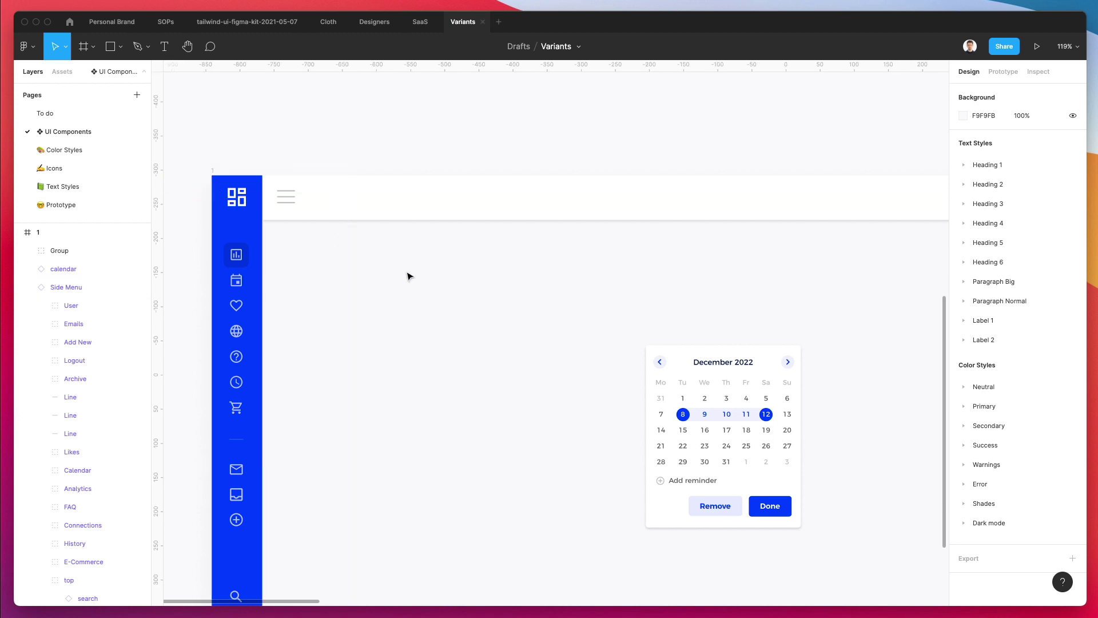
Step: Draw a circle about 32 px across in the header bar and place it near the bar's far right end
{"action": "scroll", "coordinate": [399, 277], "scroll_direction": "down", "scroll_amount": 3}
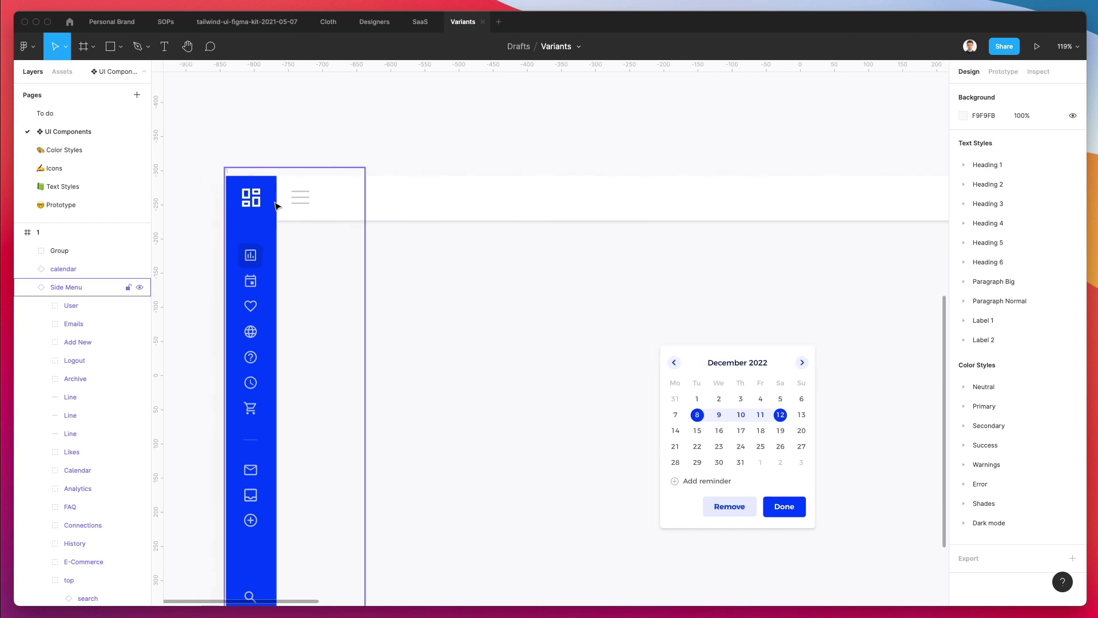
{"action": "scroll", "coordinate": [359, 200], "scroll_direction": "down", "scroll_amount": 2}
{"action": "scroll", "coordinate": [359, 200], "scroll_direction": "right", "scroll_amount": 5}
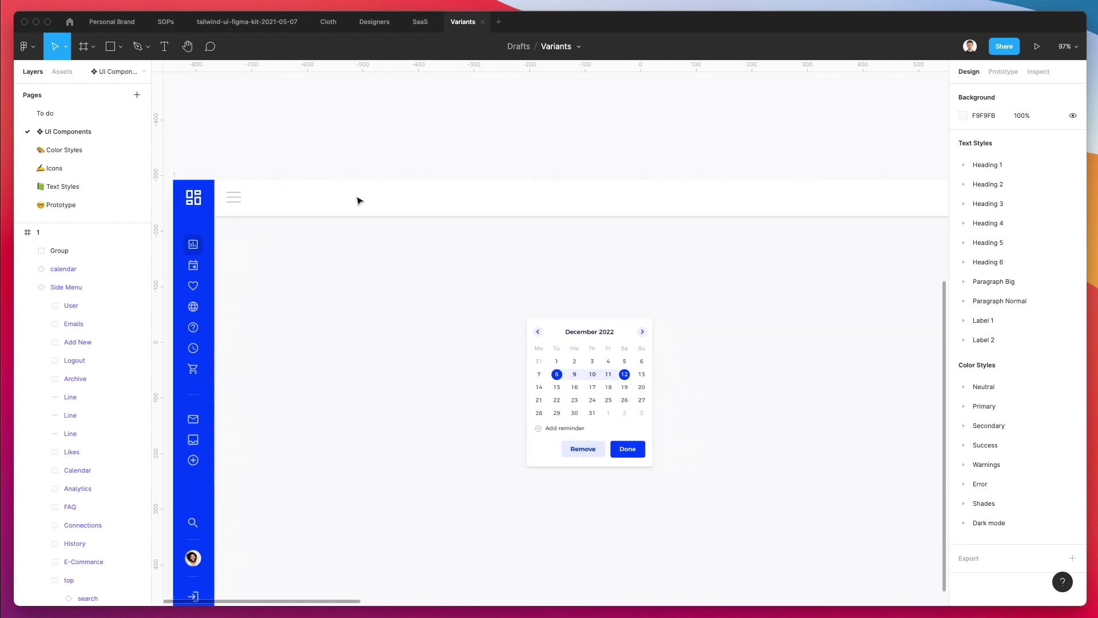
{"action": "scroll", "coordinate": [359, 200], "scroll_direction": "down", "scroll_amount": 1}
{"action": "scroll", "coordinate": [359, 200], "scroll_direction": "left", "scroll_amount": 3}
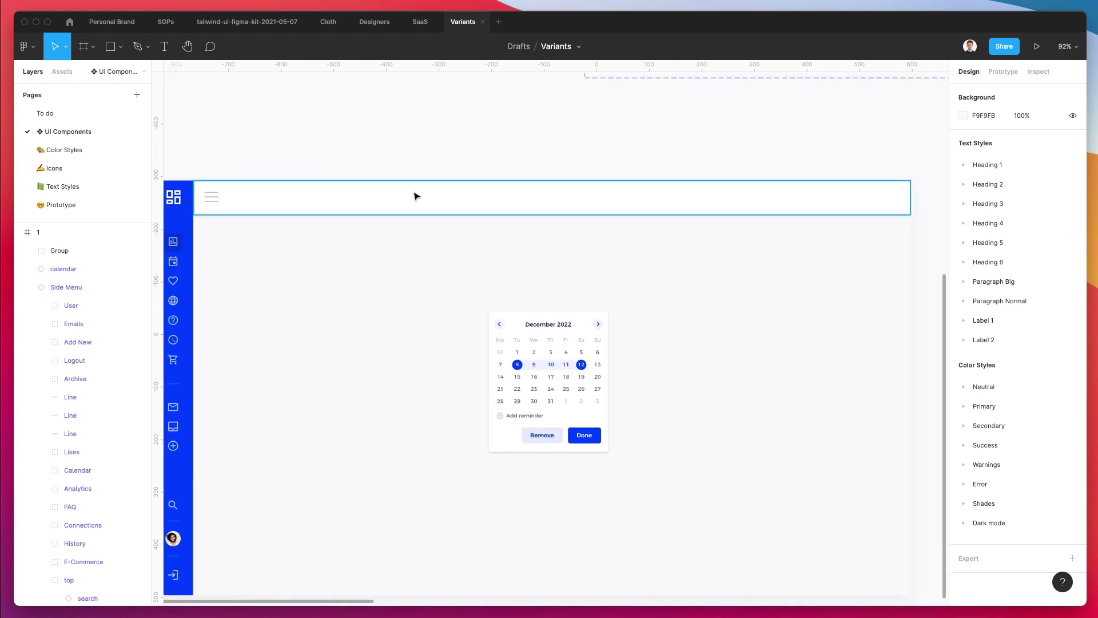
{"action": "scroll", "coordinate": [289, 245], "scroll_direction": "left", "scroll_amount": 1}
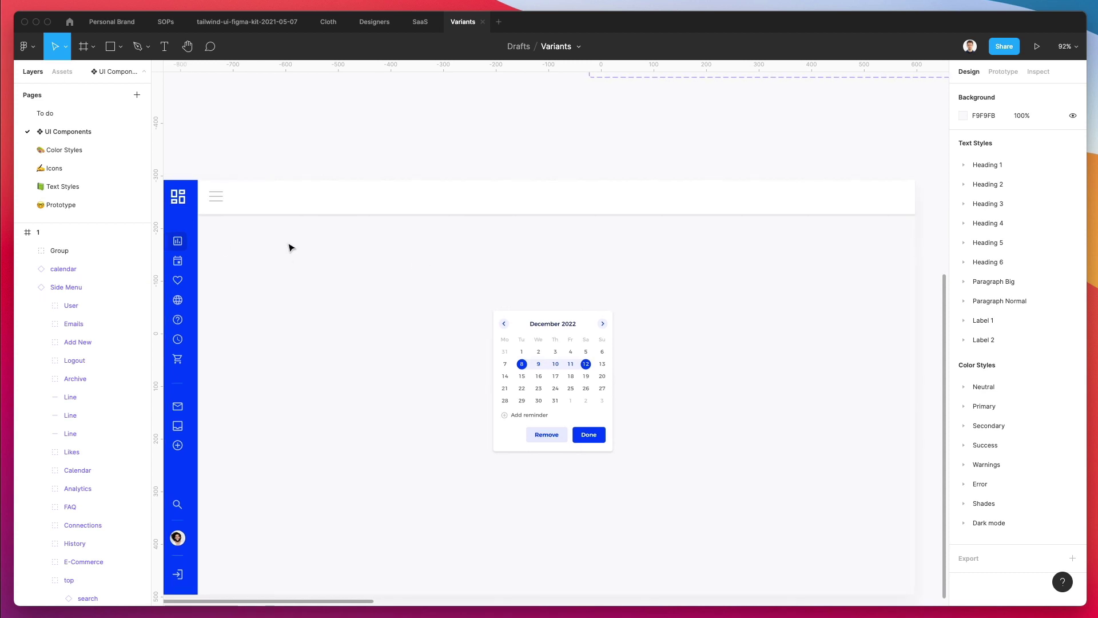
{"action": "key", "text": "i"}
{"action": "key", "text": "o"}
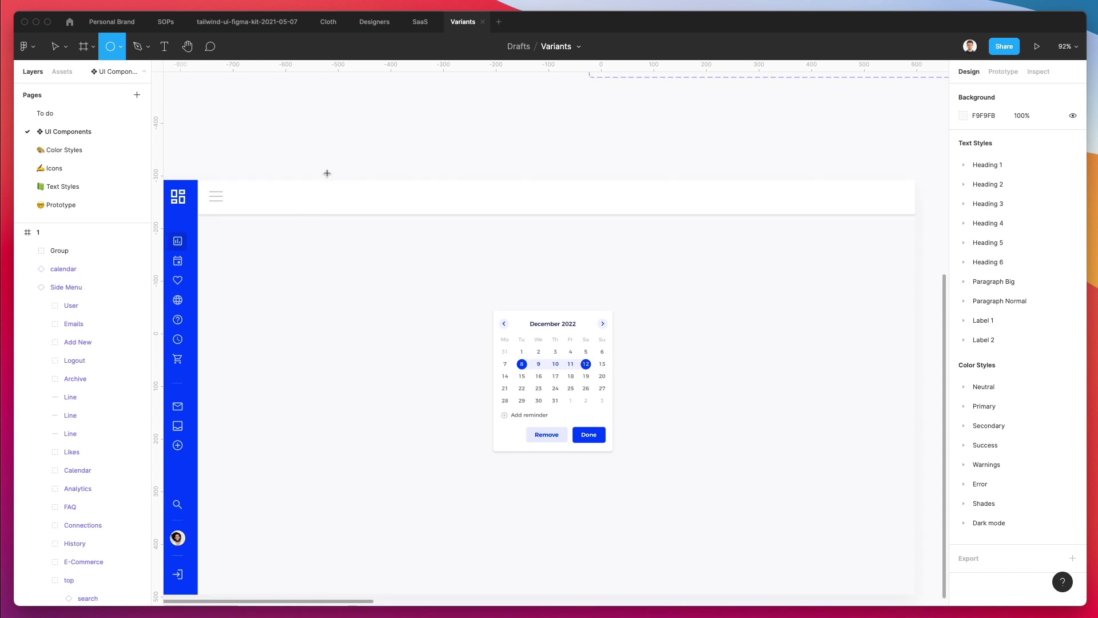
{"action": "left_click_drag", "start_coordinate": [252, 191], "coordinate": [268, 204]}
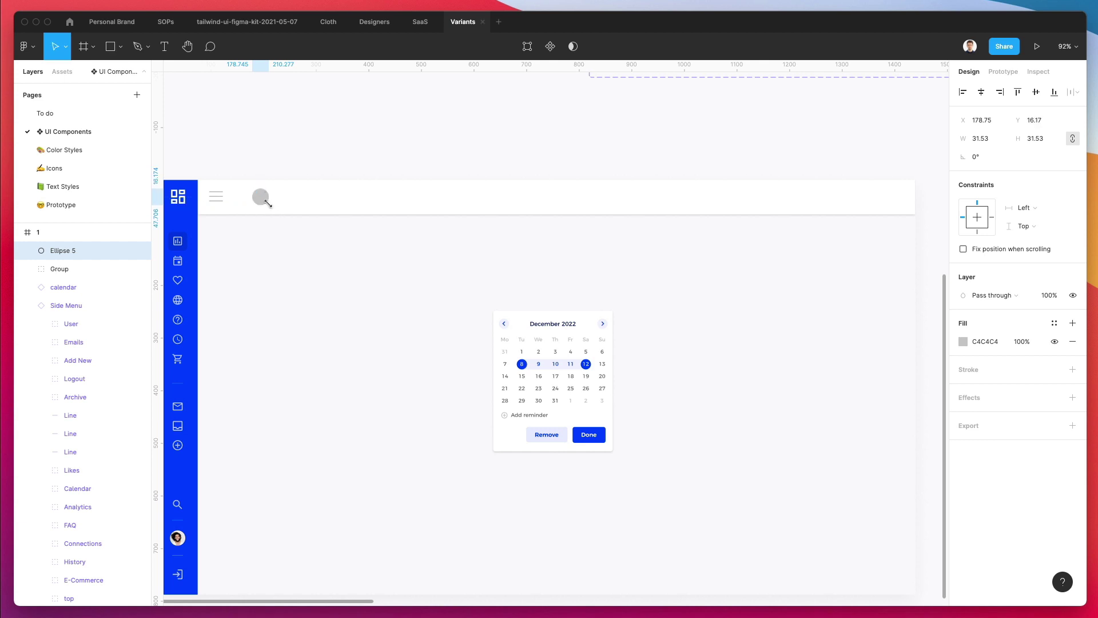
{"action": "left_click_drag", "start_coordinate": [258, 196], "coordinate": [898, 206]}
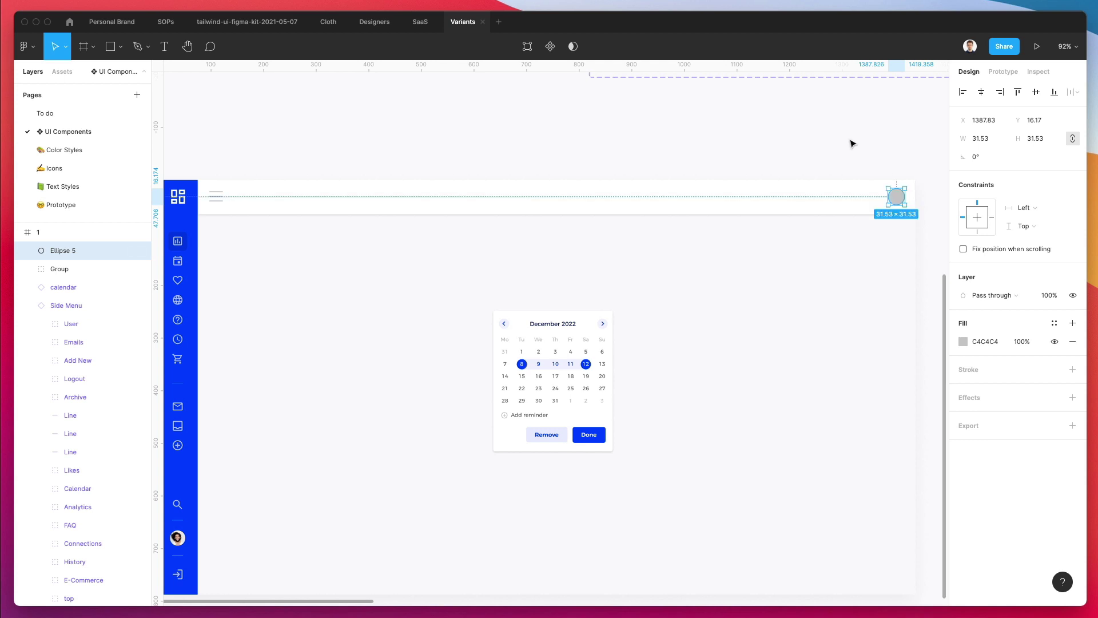
Step: Fill the header circle with a man's photo from the Avatars collection of the Content Reel plugin
{"action": "scroll", "coordinate": [900, 181], "scroll_direction": "up", "scroll_amount": 5}
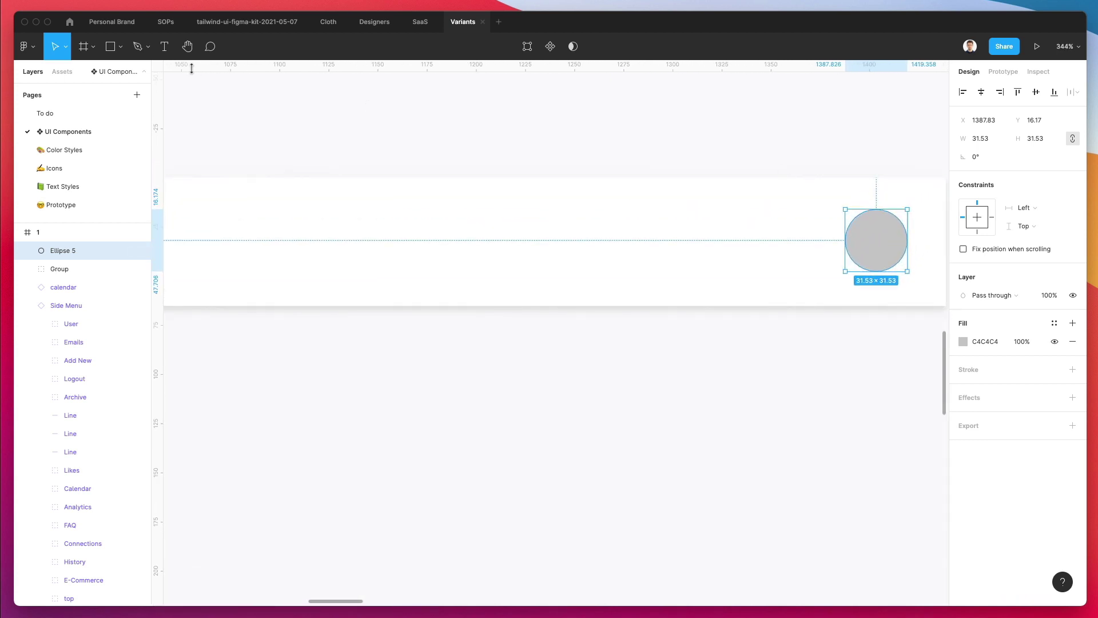
{"action": "left_click", "coordinate": [36, 48]}
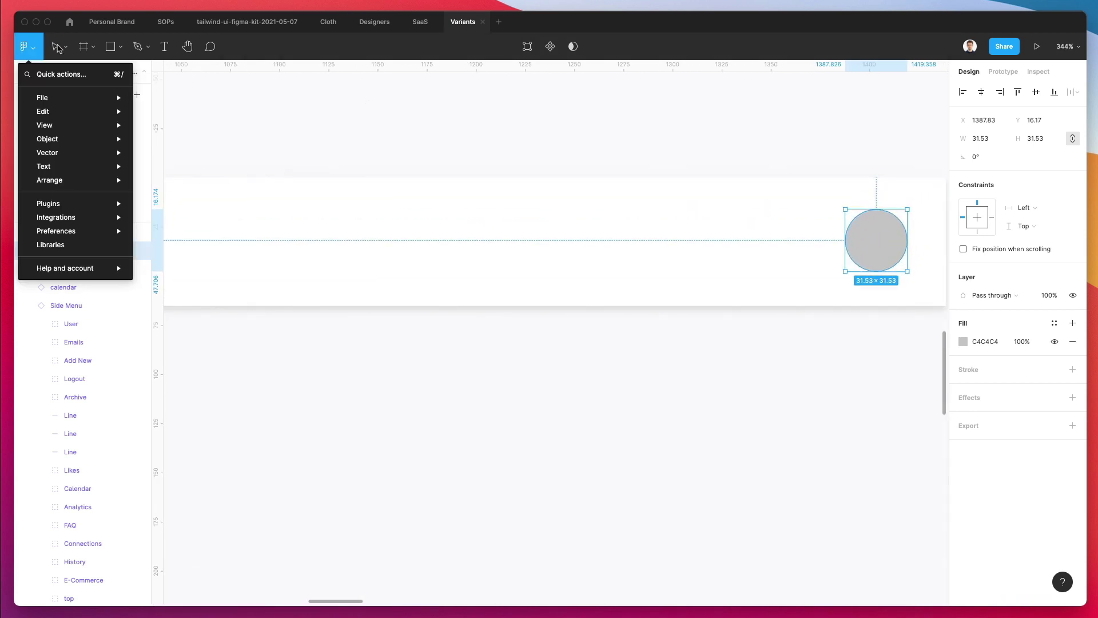
{"action": "mouse_move", "coordinate": [85, 207]}
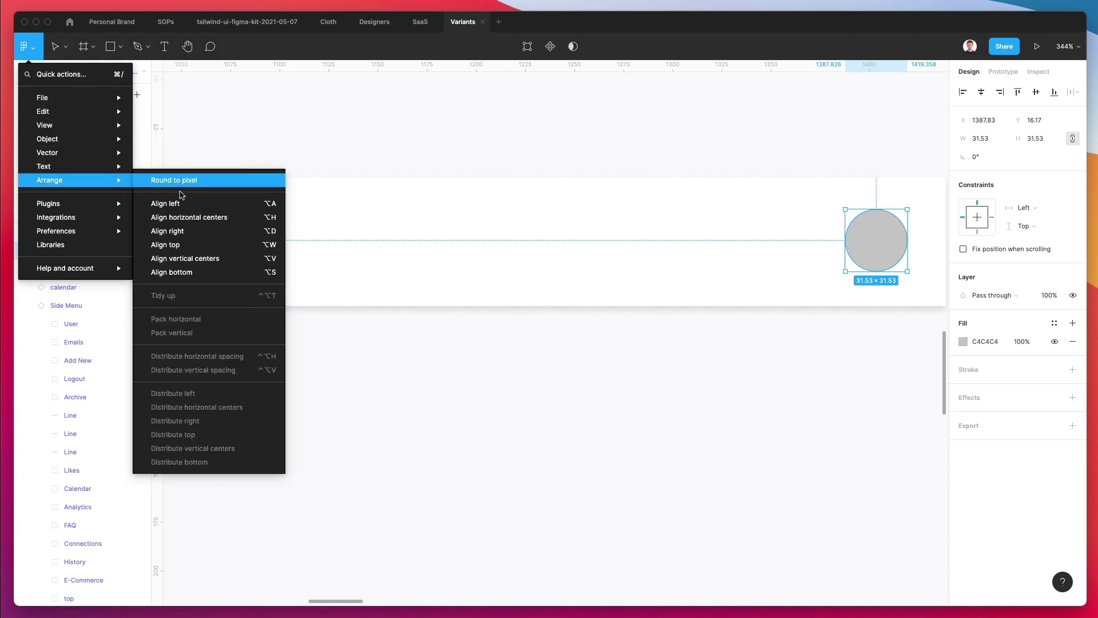
{"action": "mouse_move", "coordinate": [87, 180]}
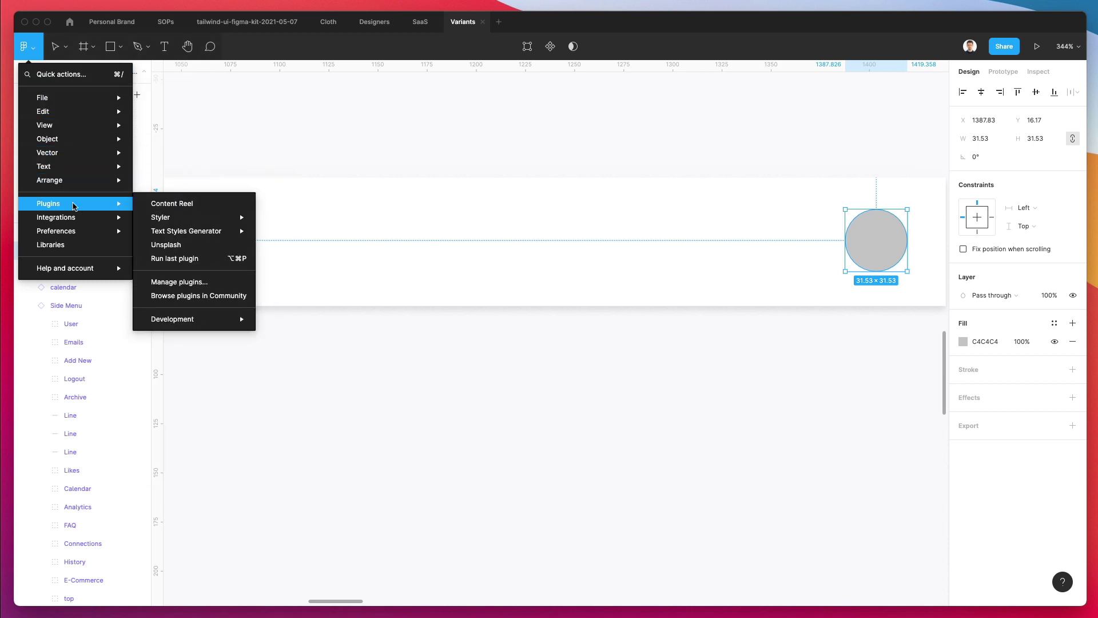
{"action": "left_click", "coordinate": [197, 205]}
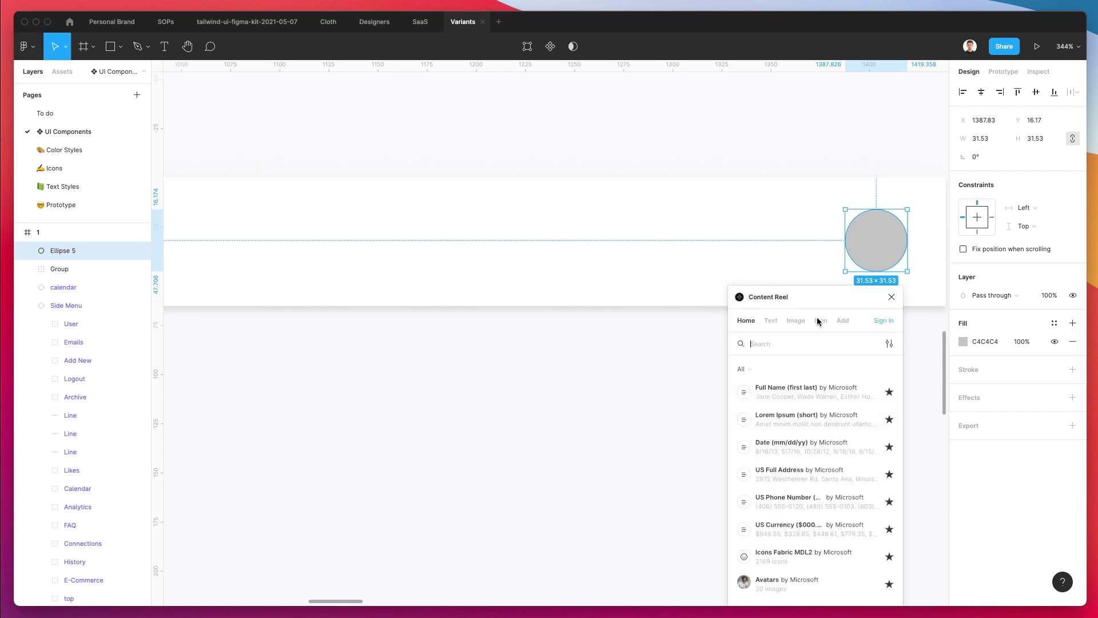
{"action": "left_click", "coordinate": [765, 583]}
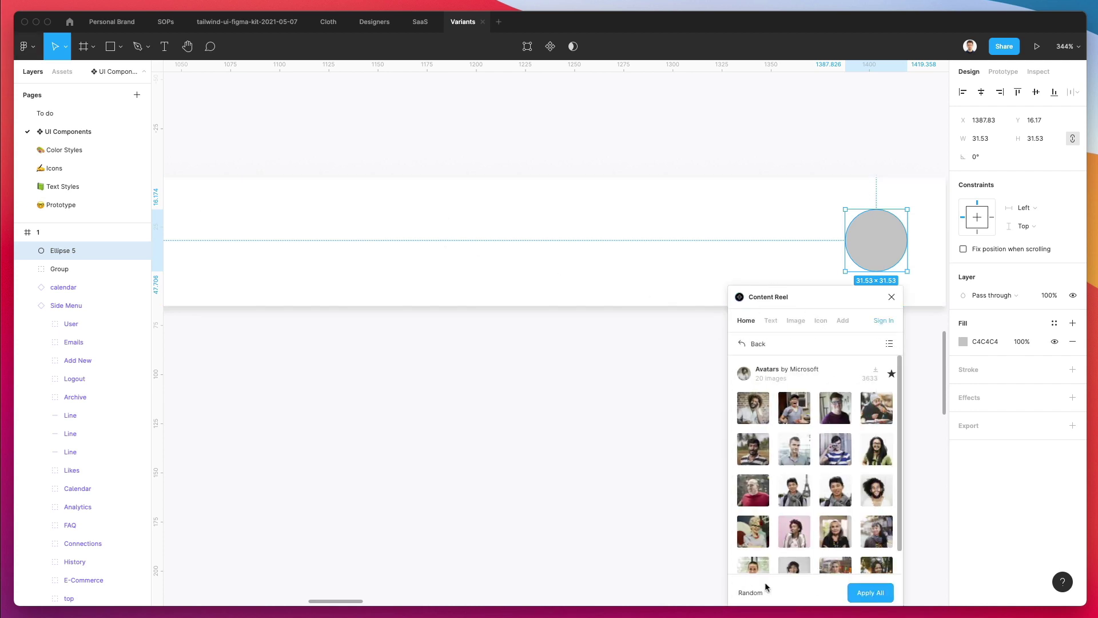
{"action": "left_click", "coordinate": [797, 452]}
{"action": "scroll", "coordinate": [658, 416], "scroll_direction": "down", "scroll_amount": 3}
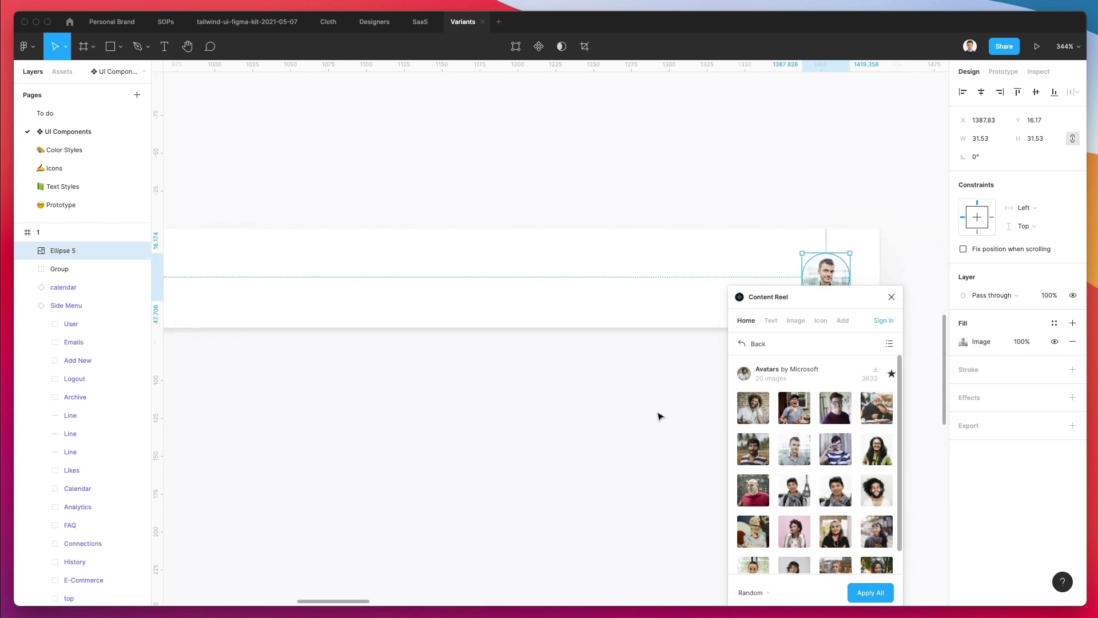
{"action": "scroll", "coordinate": [657, 416], "scroll_direction": "down", "scroll_amount": 3}
{"action": "scroll", "coordinate": [610, 309], "scroll_direction": "down", "scroll_amount": 2}
{"action": "left_click", "coordinate": [612, 276]}
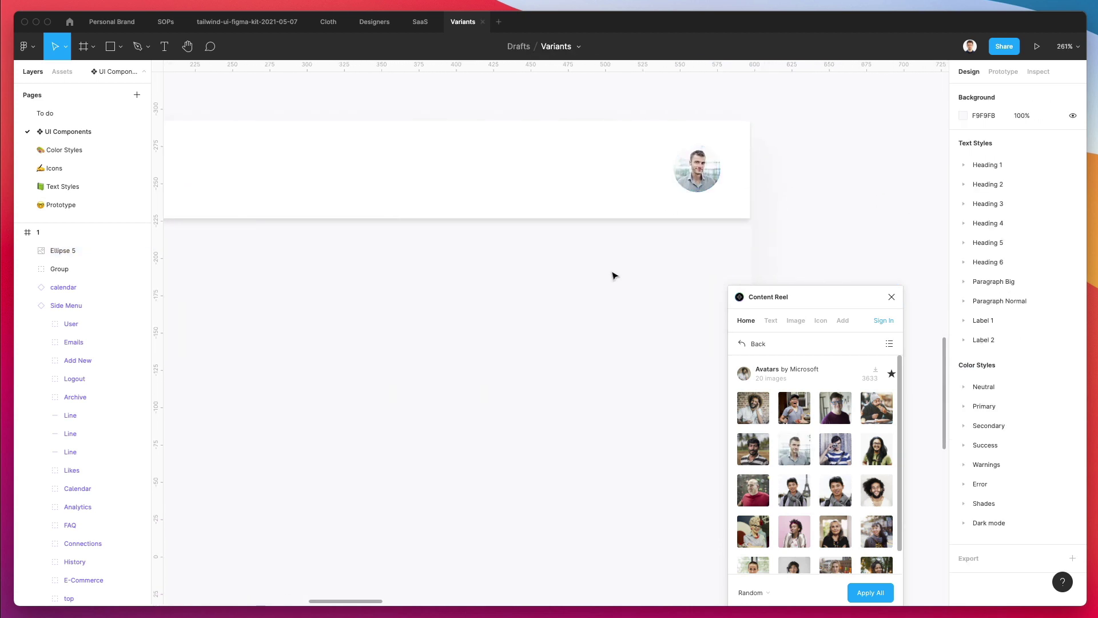
Step: Copy the calendar's "Add reminder" text and place the copy in the header bar just before the avatar
{"action": "scroll", "coordinate": [589, 286], "scroll_direction": "down", "scroll_amount": 5}
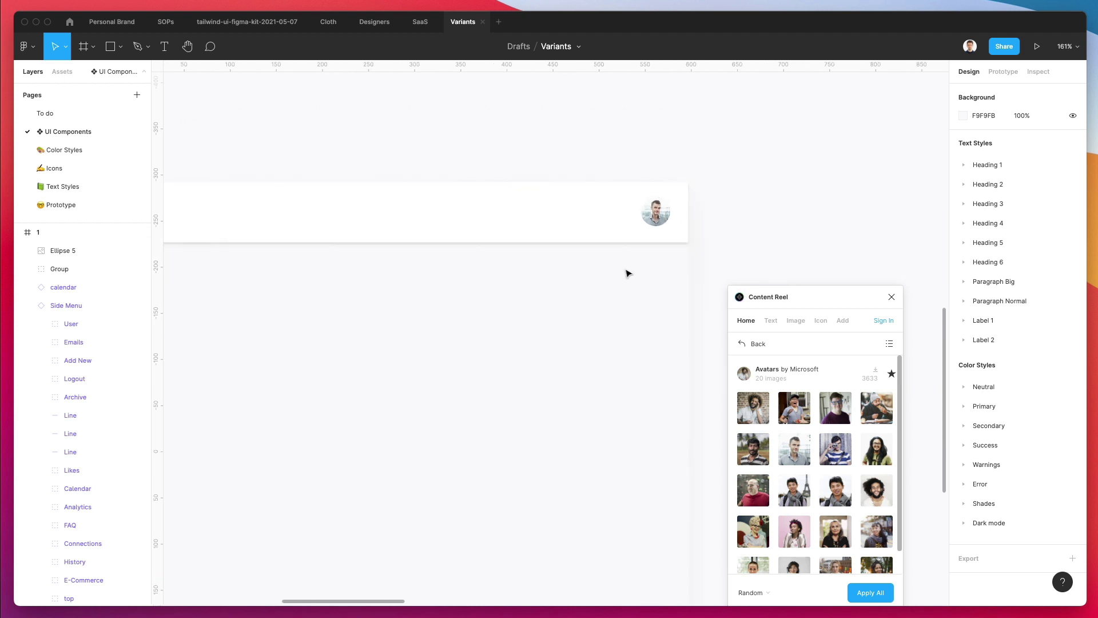
{"action": "scroll", "coordinate": [627, 272], "scroll_direction": "down", "scroll_amount": 3}
{"action": "scroll", "coordinate": [627, 272], "scroll_direction": "left", "scroll_amount": 3}
{"action": "left_click", "coordinate": [205, 325]}
{"action": "double_click", "coordinate": [235, 319]}
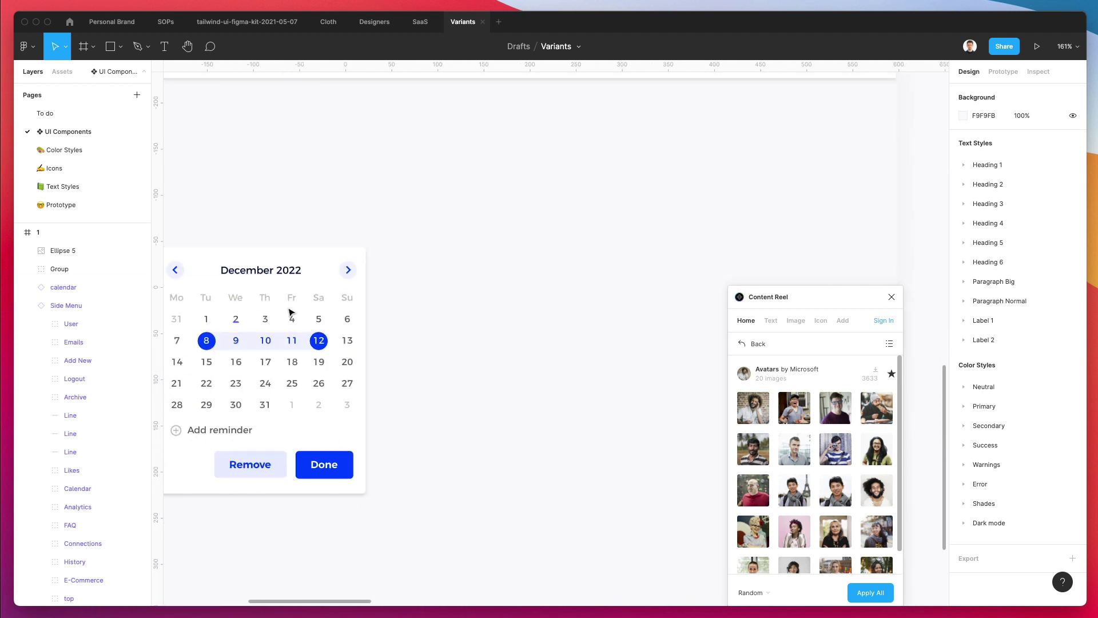
{"action": "scroll", "coordinate": [448, 290], "scroll_direction": "up", "scroll_amount": 4}
{"action": "scroll", "coordinate": [449, 289], "scroll_direction": "right", "scroll_amount": 2}
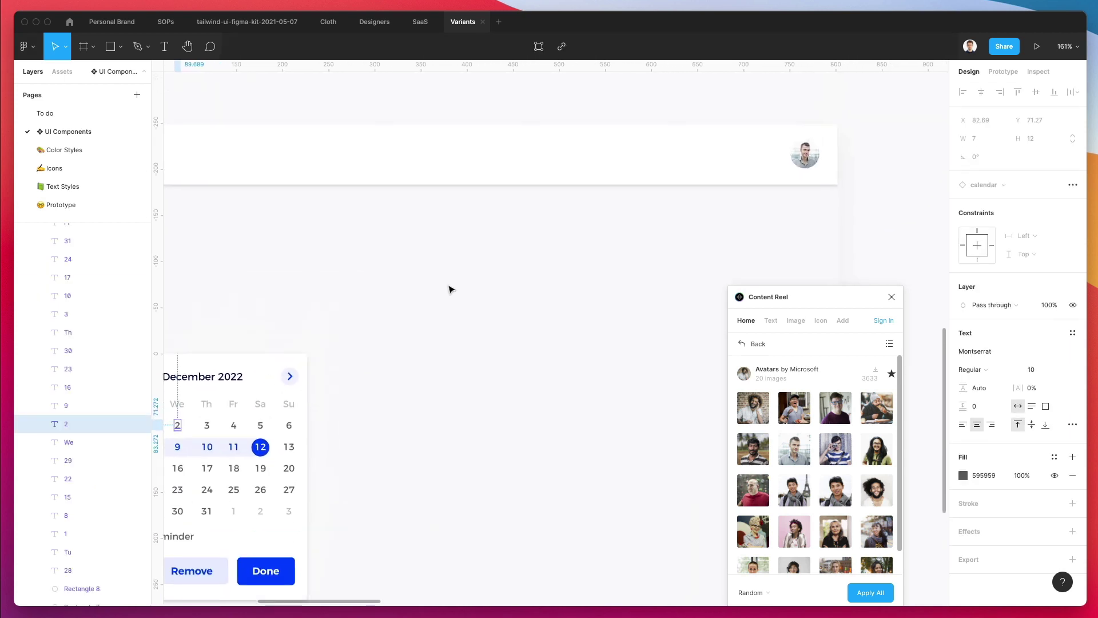
{"action": "left_click", "coordinate": [191, 536]}
{"action": "scroll", "coordinate": [522, 304], "scroll_direction": "up", "scroll_amount": 3}
{"action": "scroll", "coordinate": [522, 305], "scroll_direction": "right", "scroll_amount": 2}
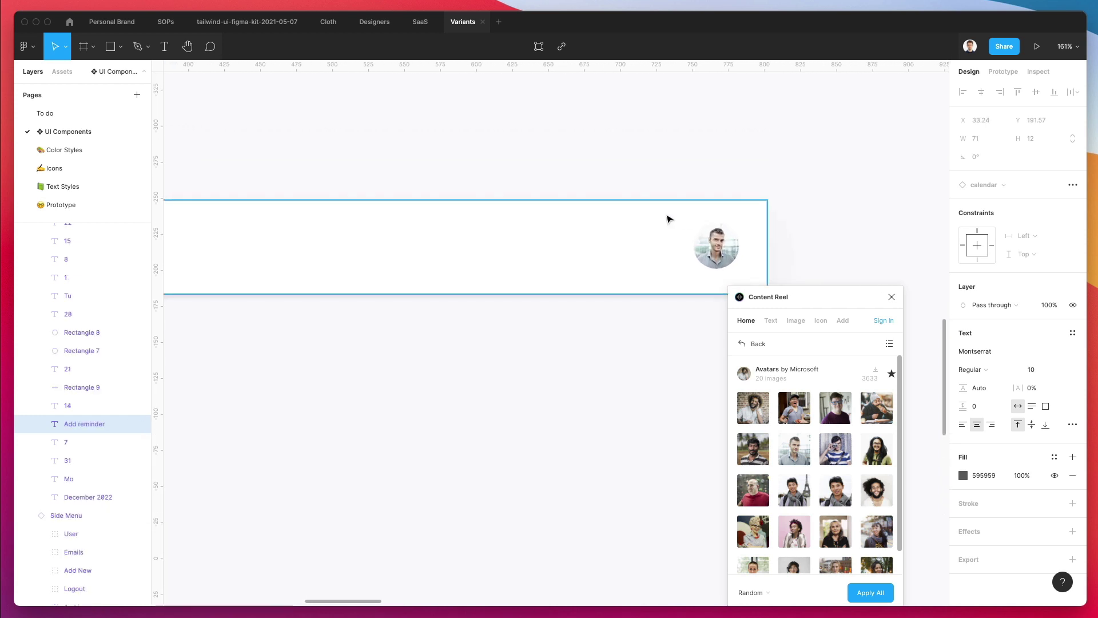
{"action": "key", "text": "super+v"}
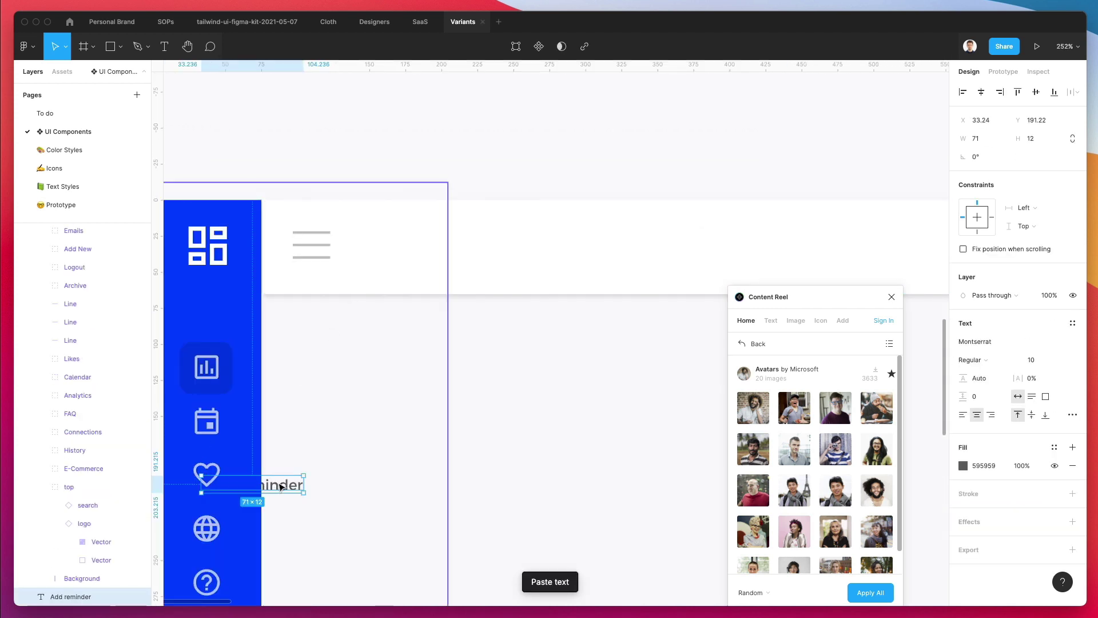
{"action": "left_click_drag", "start_coordinate": [280, 486], "coordinate": [663, 234]}
Step: Replace the copied header text with the profile person's full name and nudge it slightly down
{"action": "double_click", "coordinate": [663, 234]}
{"action": "type", "text": "Adam"}
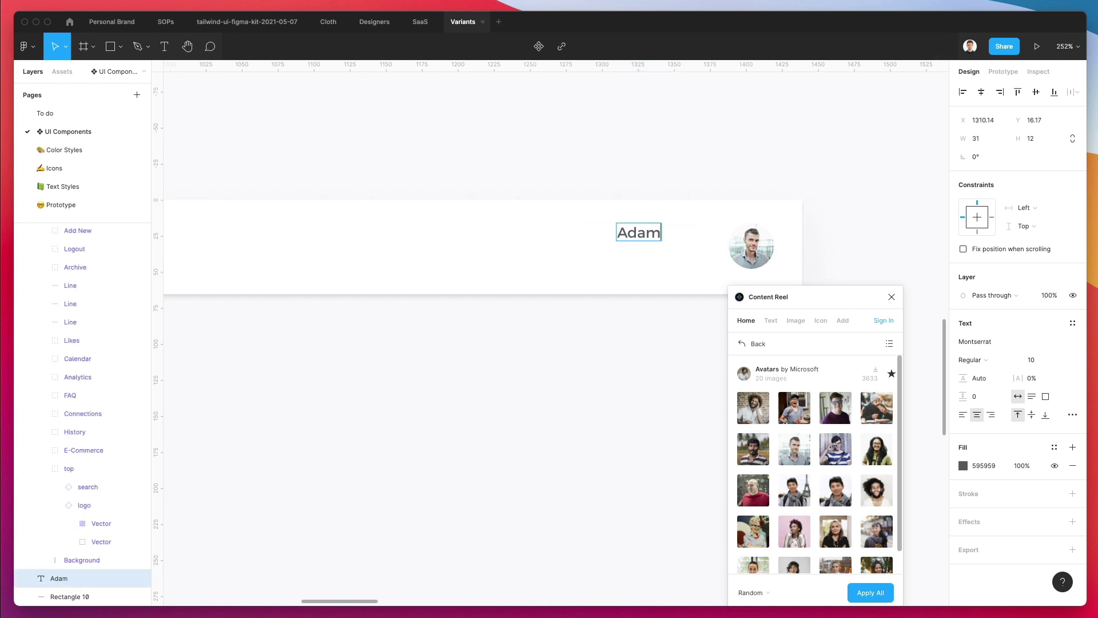
{"action": "type", "text": " Sandlers"}
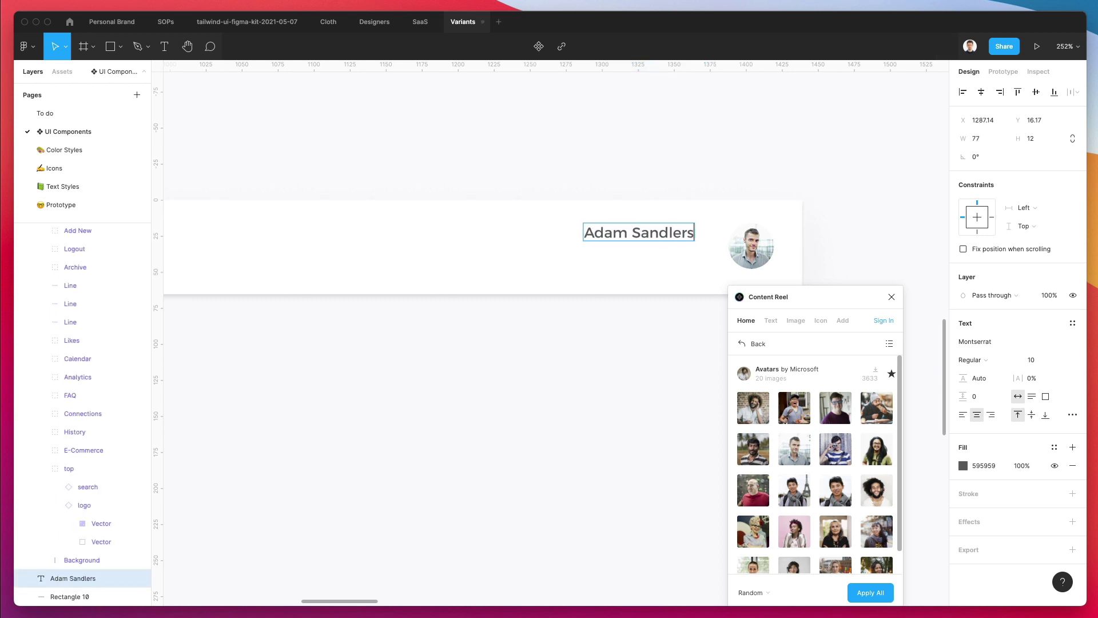
{"action": "key", "text": "Escape"}
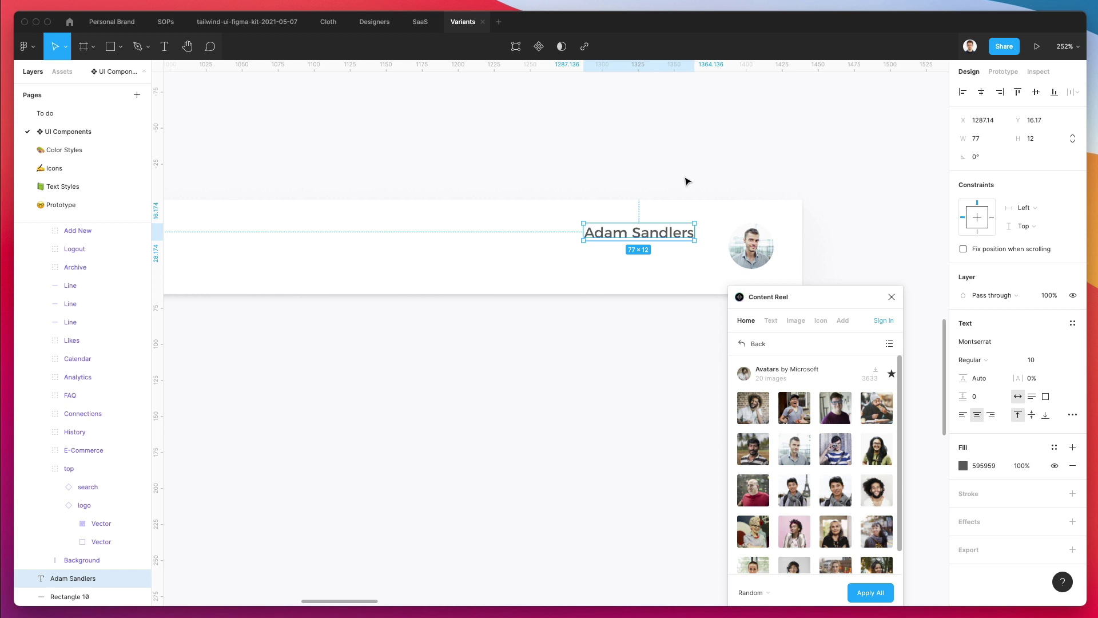
{"action": "key", "text": "Down"}
Step: Duplicate the name text directly below itself and change the copy to "CTO of Company XYZ"
{"action": "left_click_drag", "start_coordinate": [678, 235], "coordinate": [680, 262]}
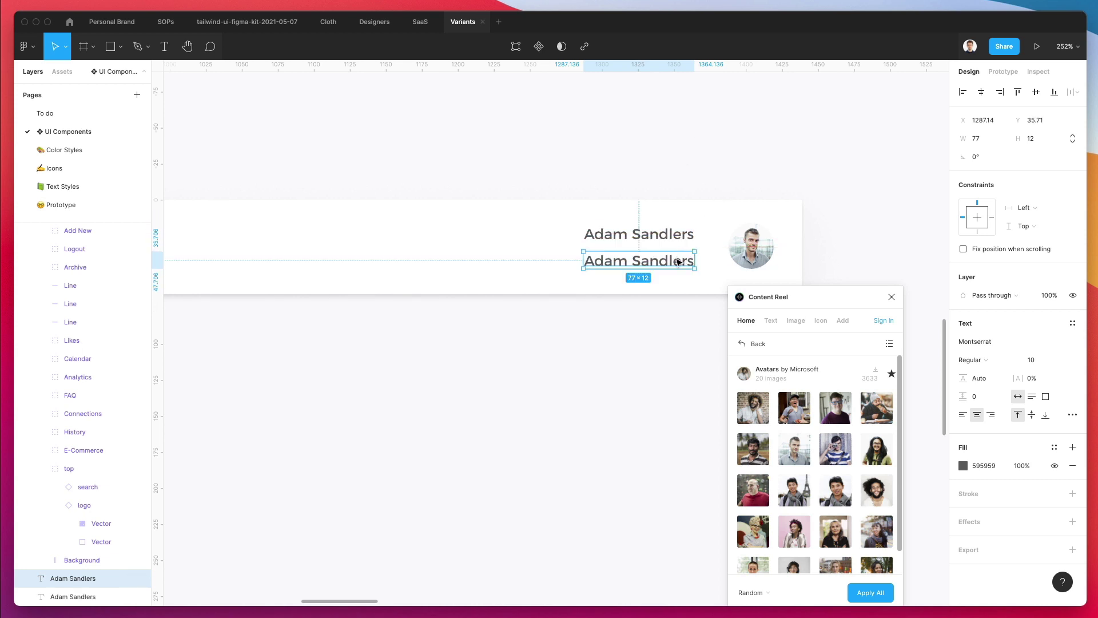
{"action": "double_click", "coordinate": [680, 260]}
{"action": "type", "text": "CTO of Company"}
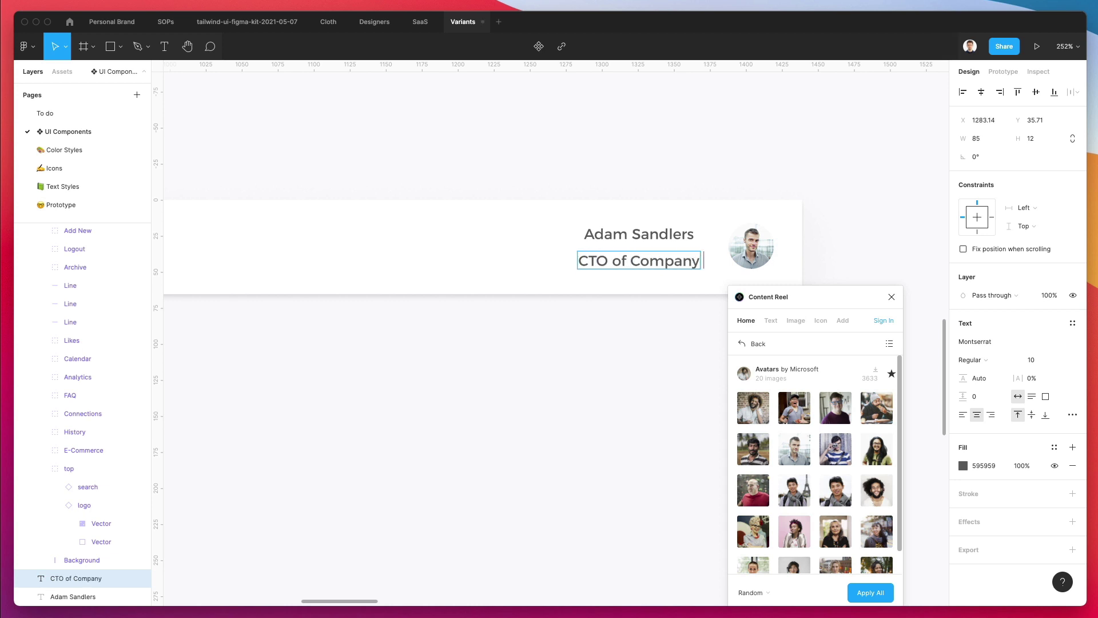
{"action": "type", "text": " XYZ"}
{"action": "key", "text": "super+a"}
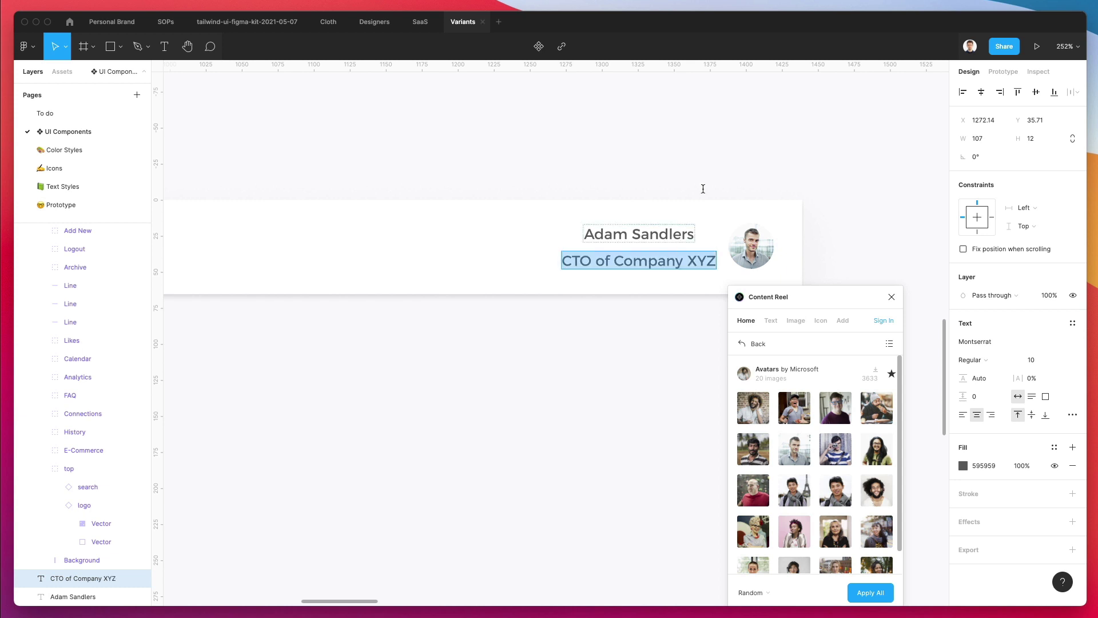
{"action": "key", "text": "Escape"}
Step: Move the job title sideways so its right edge lines up with the end of the name above
{"action": "left_click_drag", "start_coordinate": [674, 267], "coordinate": [653, 264]}
{"action": "left_click", "coordinate": [661, 235], "text": "shift"}
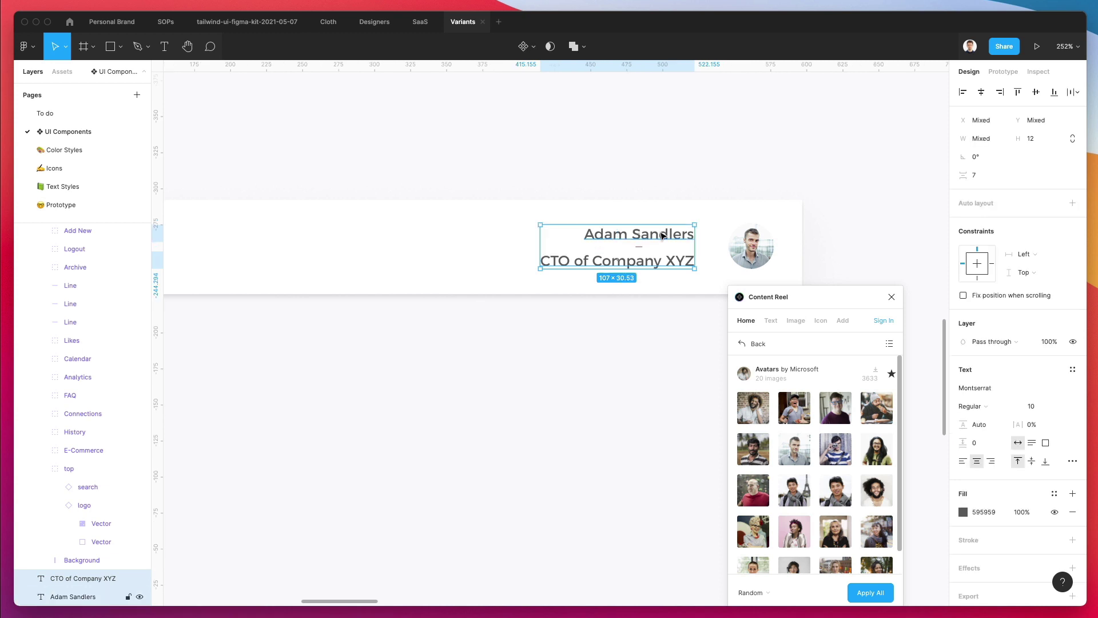
{"action": "left_click", "coordinate": [728, 162]}
Step: Set the job title's font size to 9 and move both text lines closer to the avatar with their right edges aligned
{"action": "left_click", "coordinate": [637, 269]}
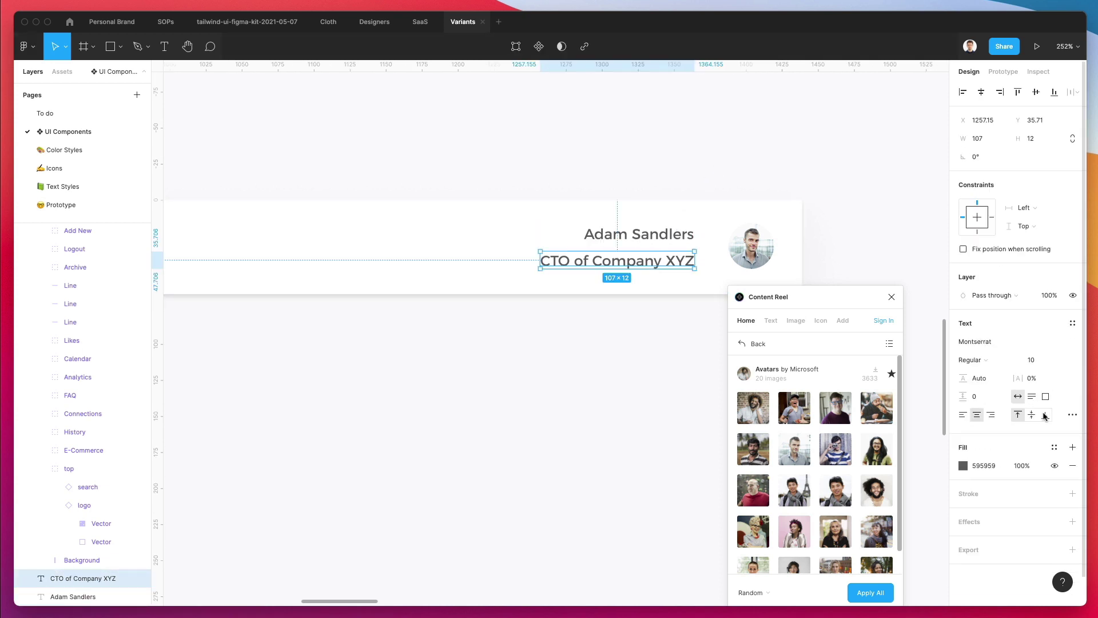
{"action": "key", "text": "Down"}
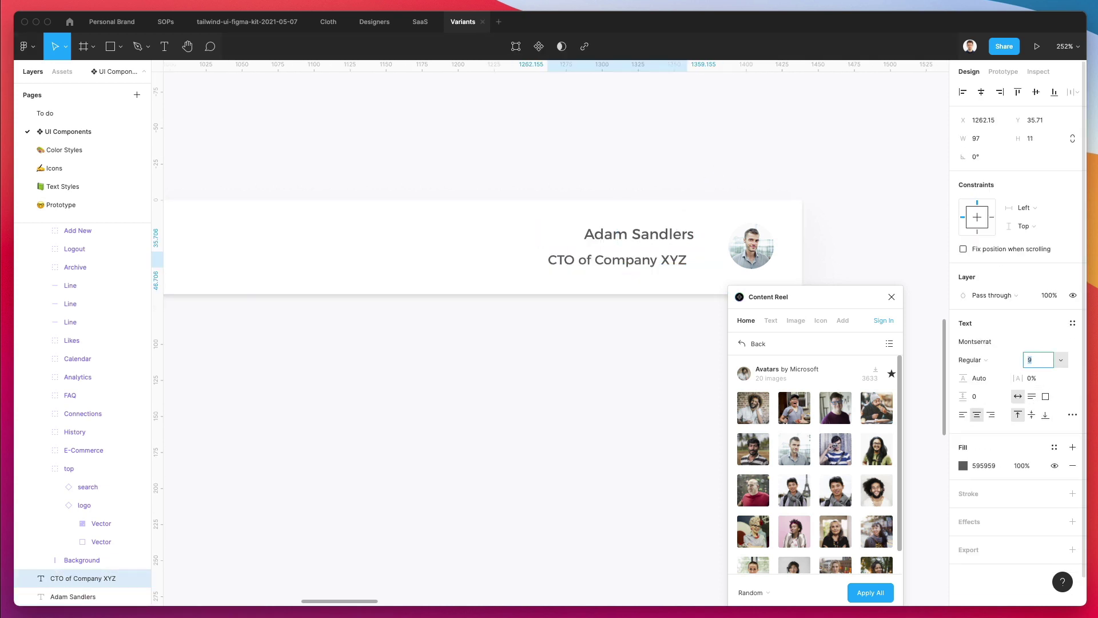
{"action": "left_click", "coordinate": [646, 309]}
{"action": "left_click_drag", "start_coordinate": [649, 268], "coordinate": [675, 234]}
{"action": "left_click", "coordinate": [653, 234], "text": "shift"}
Step: Apply the darkest Neutral color style to the profile name text
{"action": "left_click", "coordinate": [675, 234]}
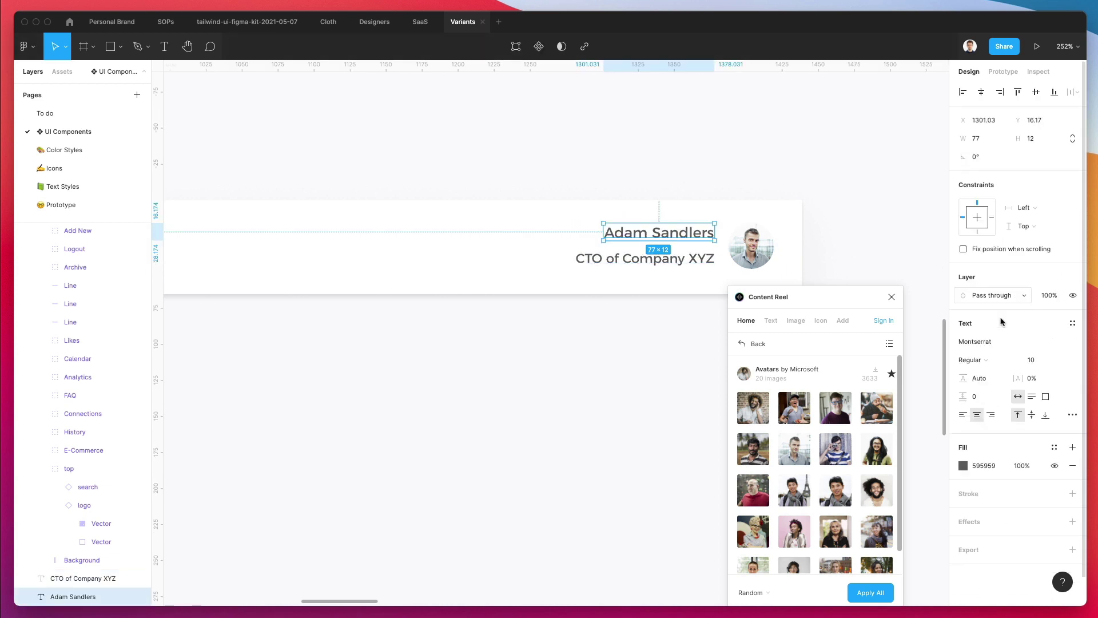
{"action": "left_click", "coordinate": [1051, 447]}
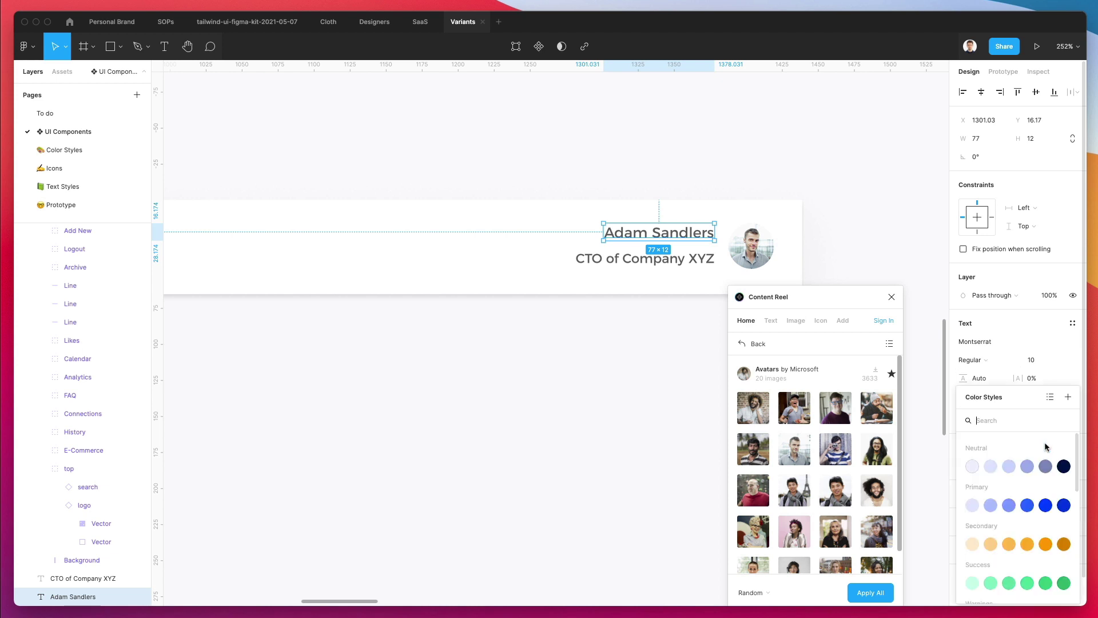
{"action": "left_click", "coordinate": [1064, 467]}
{"action": "left_click", "coordinate": [589, 365]}
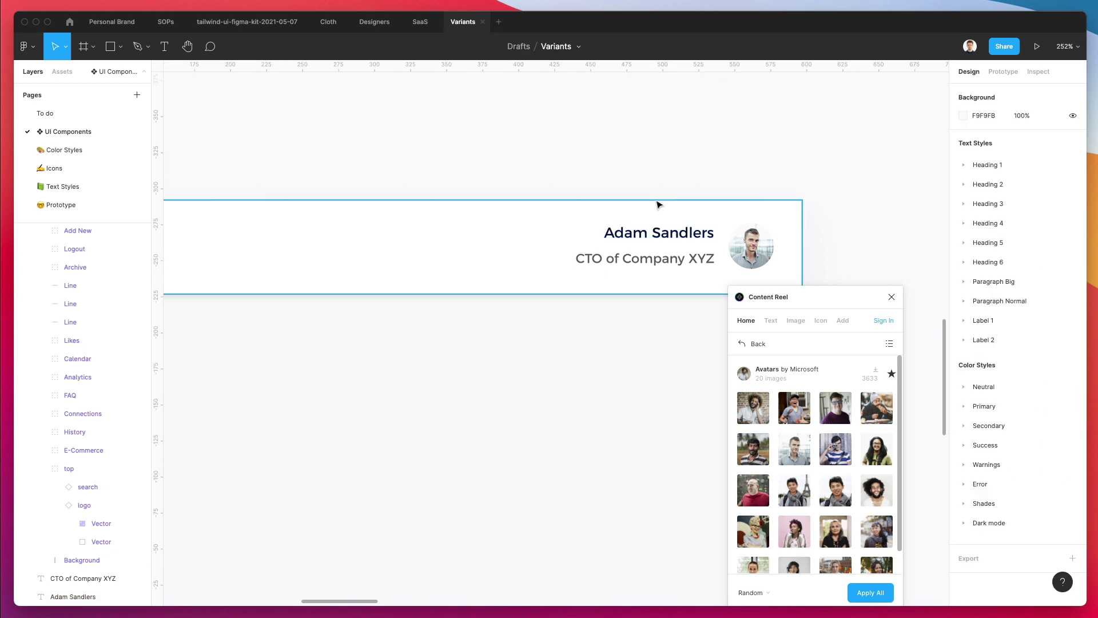
Step: Apply the Dark mode/200 color style to the profile name text
{"action": "scroll", "coordinate": [659, 204], "scroll_direction": "down", "scroll_amount": 1}
{"action": "left_click", "coordinate": [659, 229]}
{"action": "left_click", "coordinate": [1051, 447]}
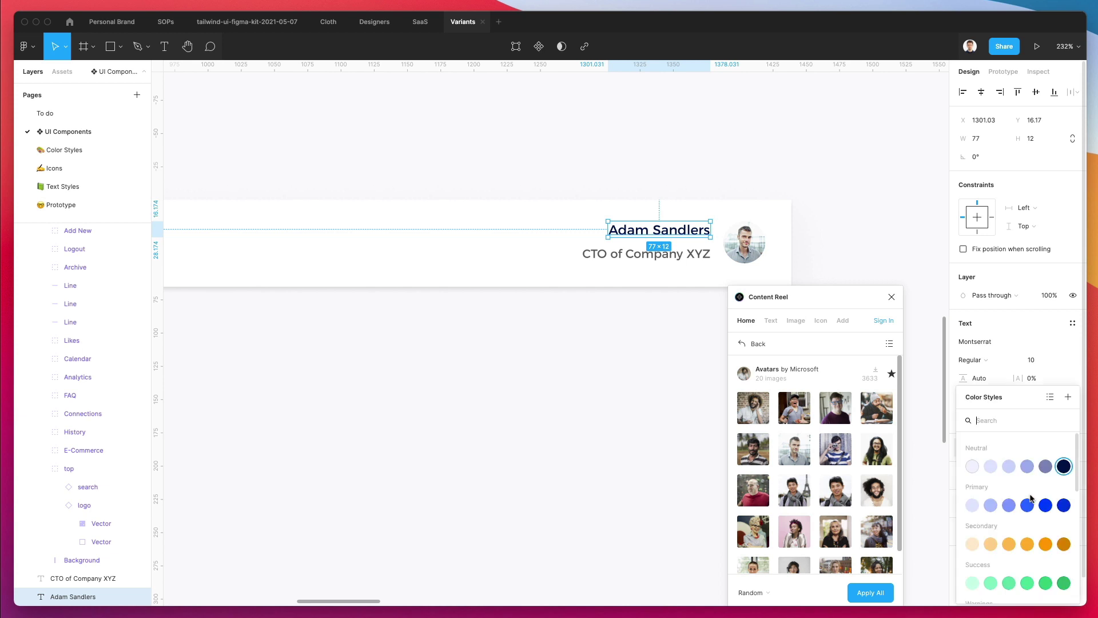
{"action": "scroll", "coordinate": [1031, 498], "scroll_direction": "down", "scroll_amount": 5}
{"action": "left_click", "coordinate": [1009, 519]}
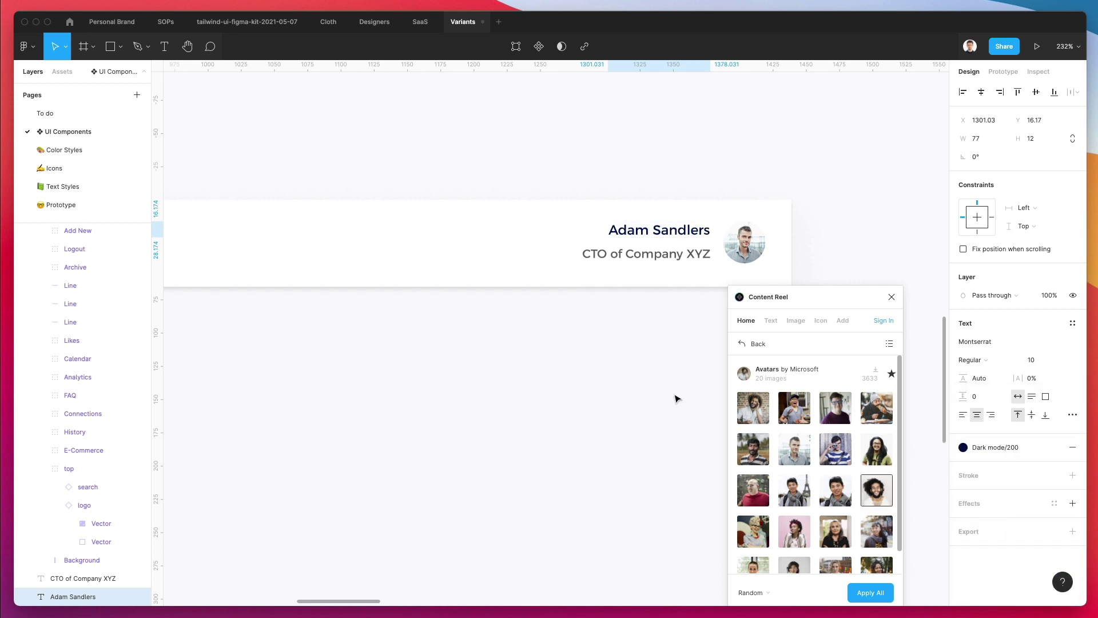
{"action": "left_click", "coordinate": [643, 366]}
Step: Nudge the job title up so it sits closer beneath the profile name
{"action": "left_click", "coordinate": [663, 253]}
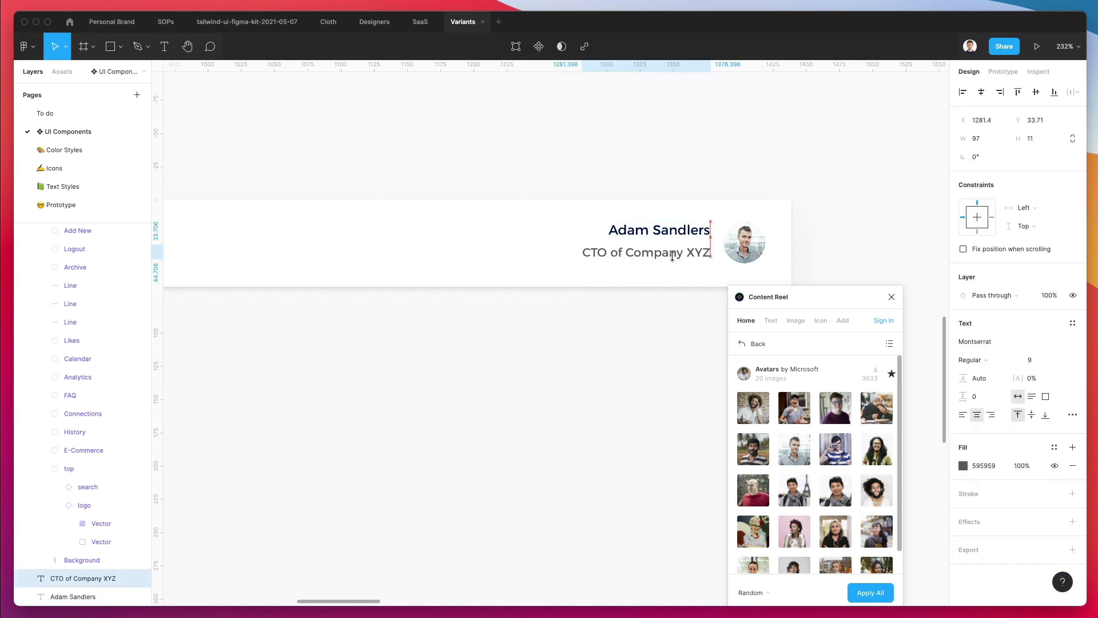
{"action": "key", "text": "Up"}
{"action": "key", "text": "Up"}
{"action": "left_click", "coordinate": [656, 294]}
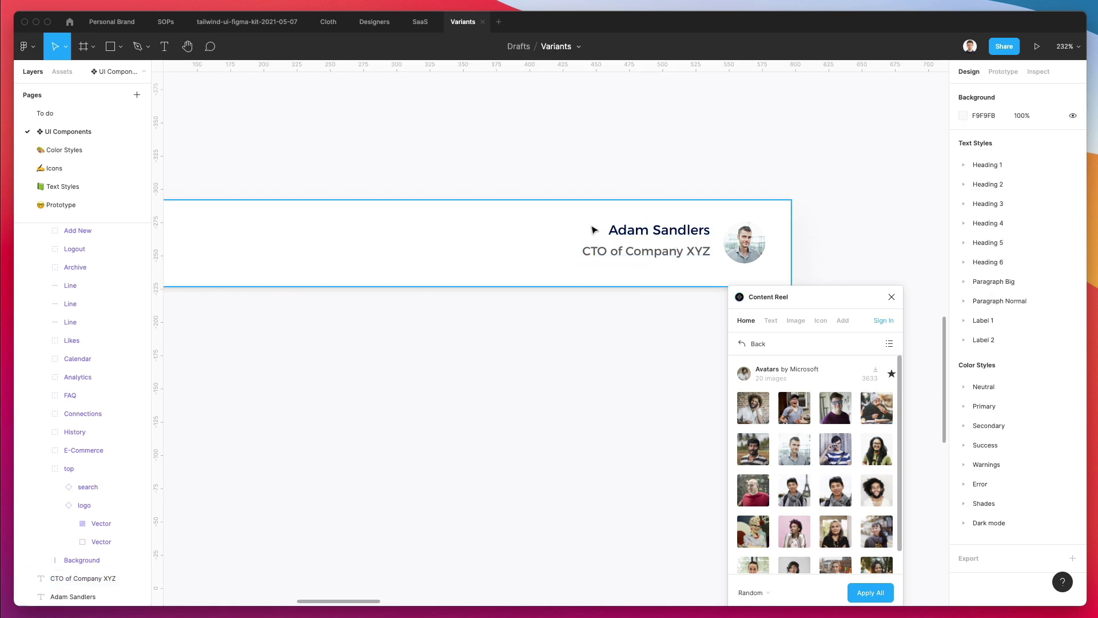
Step: Move the name, job title and avatar together slightly left to free space at the header bar's far end
{"action": "scroll", "coordinate": [629, 229], "scroll_direction": "right", "scroll_amount": 3}
{"action": "left_click", "coordinate": [634, 230]}
{"action": "left_click", "coordinate": [617, 251], "text": "shift"}
{"action": "left_click", "coordinate": [666, 250], "text": "shift"}
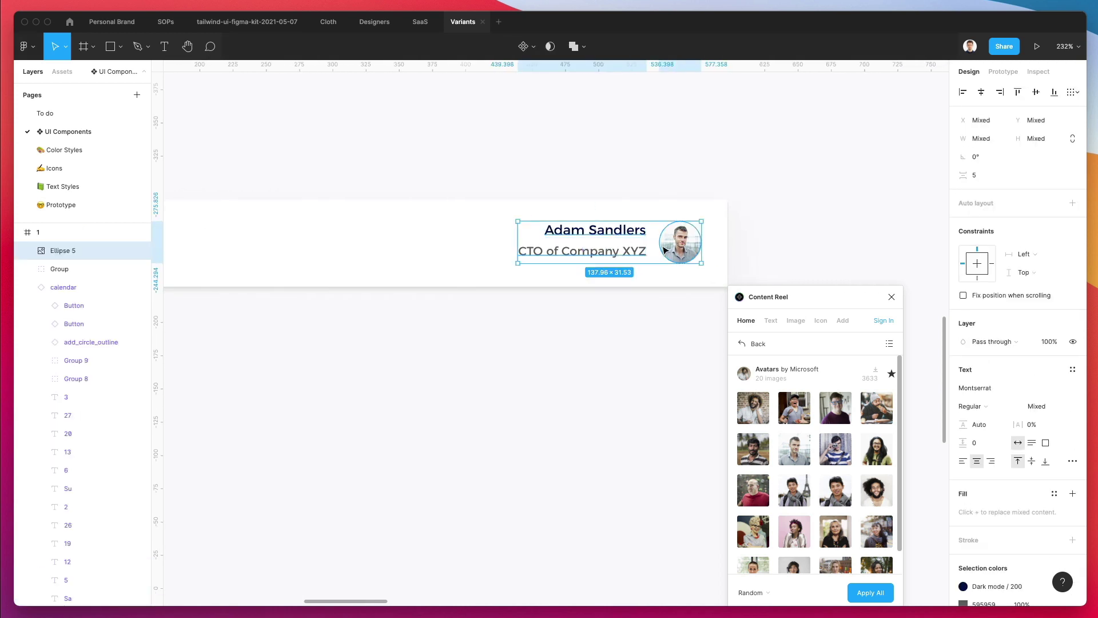
{"action": "key", "text": "shift+a"}
{"action": "left_click", "coordinate": [722, 172]}
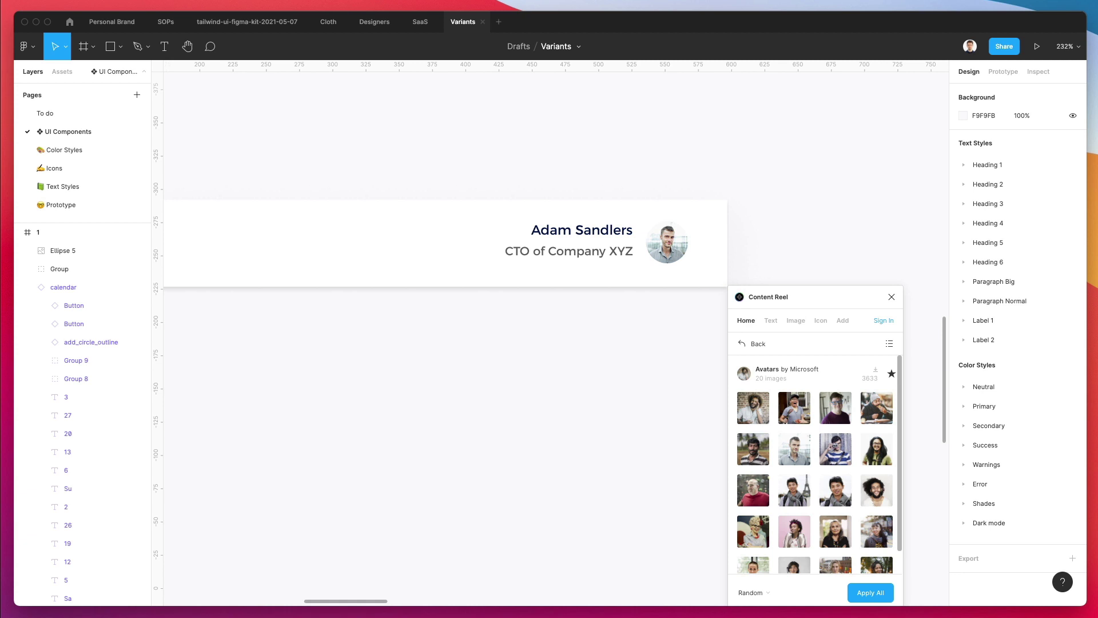
Step: Switch to Nucleo, search the Glyph icons for "arrow" and bring the 12px down chevron onto the frame below the header
{"action": "key", "text": "super+shift+n"}
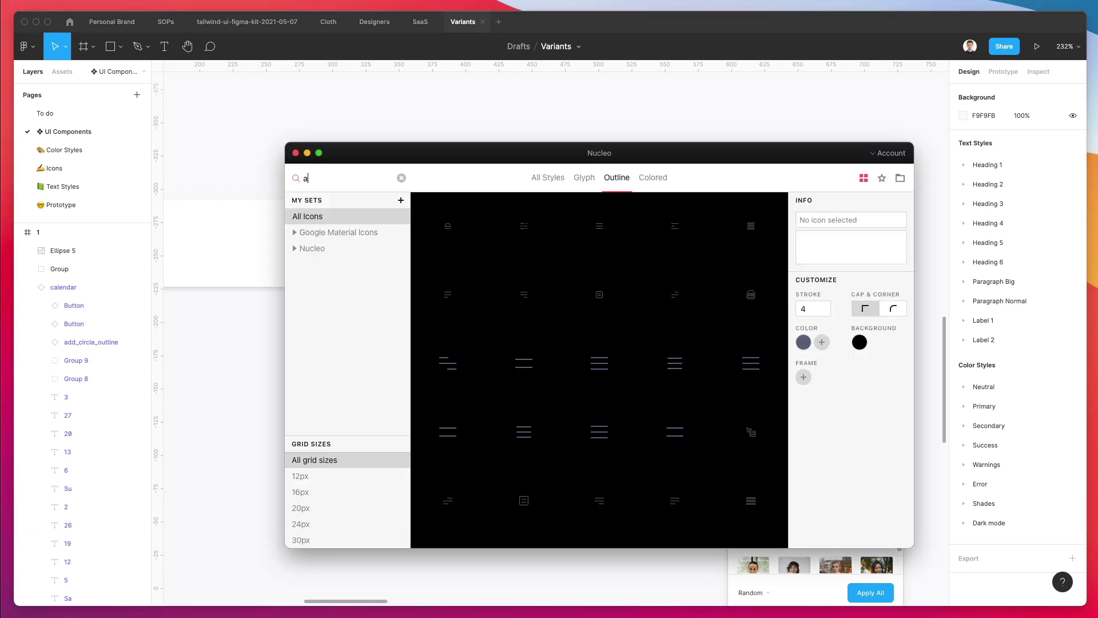
{"action": "scroll", "coordinate": [531, 375], "scroll_direction": "down", "scroll_amount": 5}
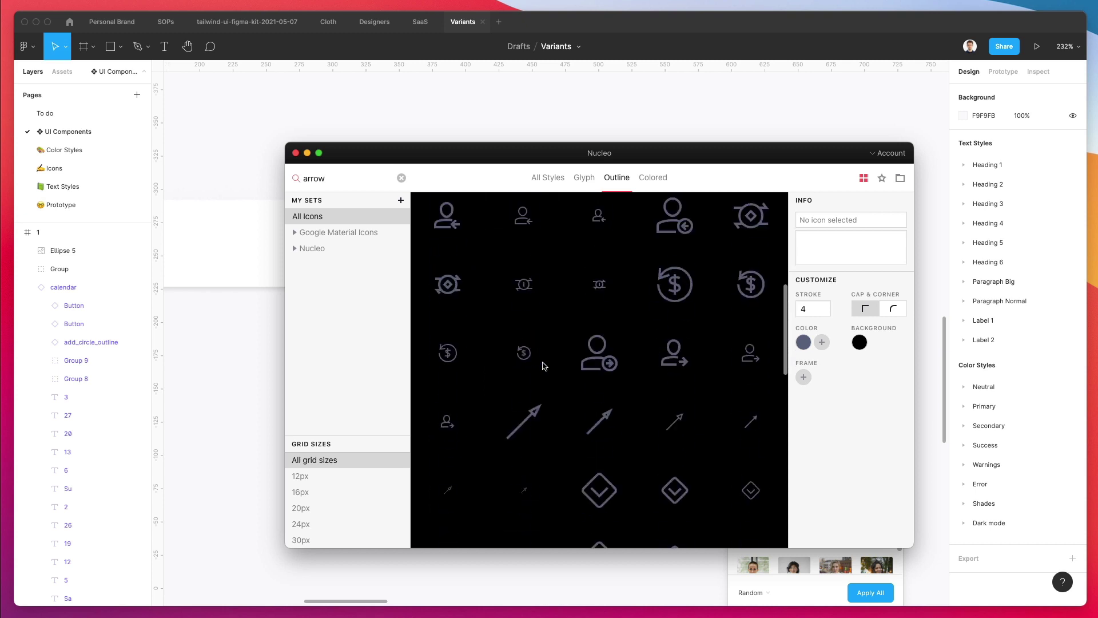
{"action": "scroll", "coordinate": [538, 360], "scroll_direction": "down", "scroll_amount": 4}
{"action": "scroll", "coordinate": [583, 348], "scroll_direction": "down", "scroll_amount": 3}
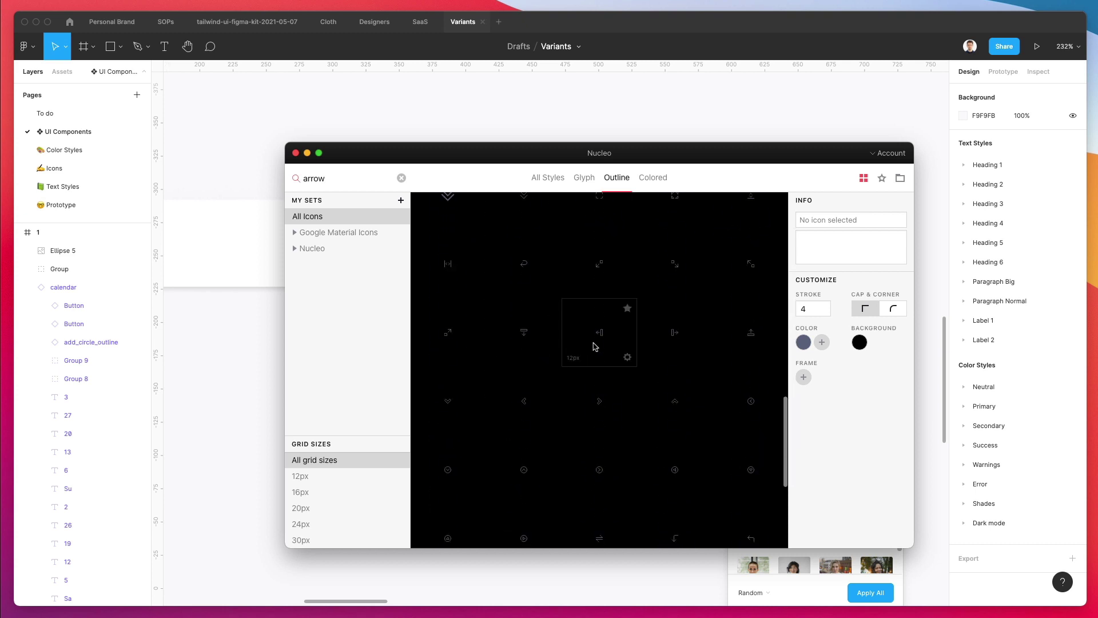
{"action": "left_click", "coordinate": [584, 178]}
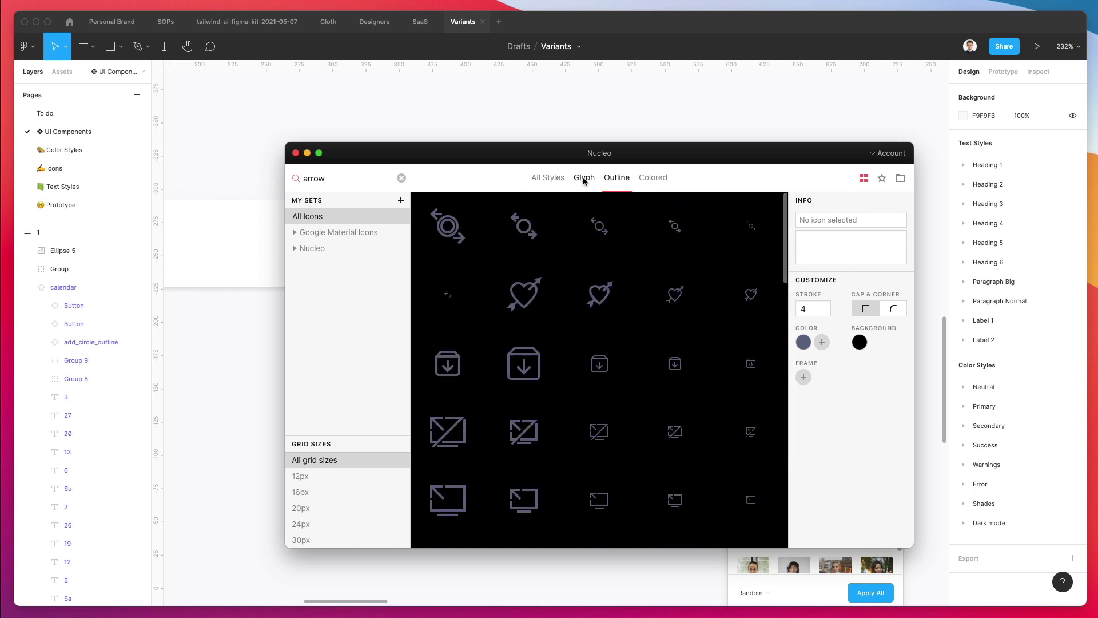
{"action": "scroll", "coordinate": [576, 297], "scroll_direction": "down", "scroll_amount": 10}
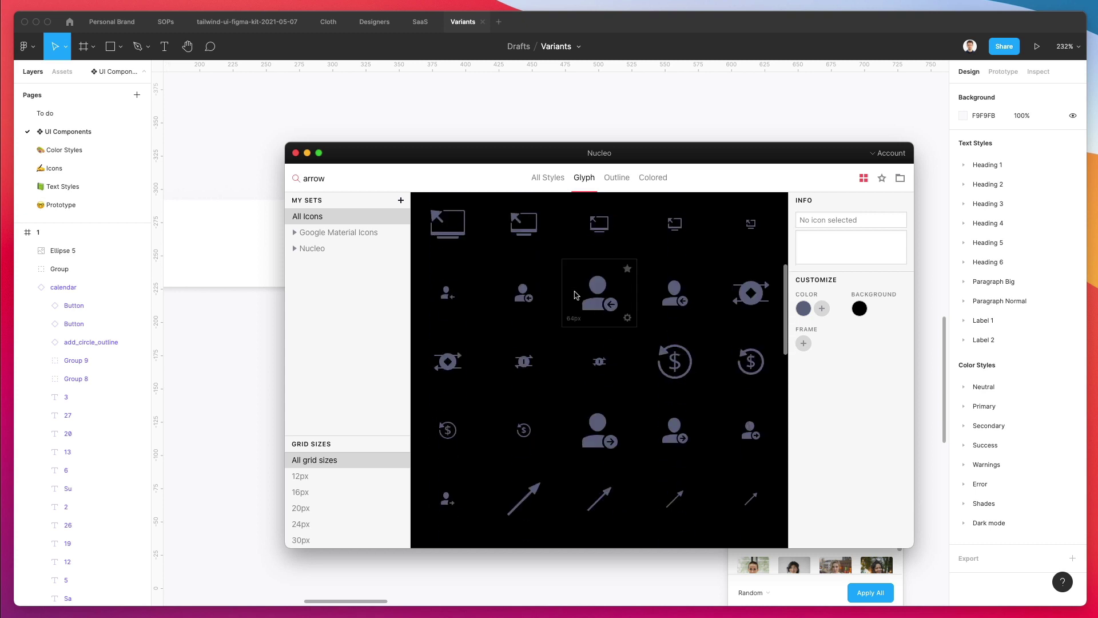
{"action": "scroll", "coordinate": [575, 295], "scroll_direction": "down", "scroll_amount": 3}
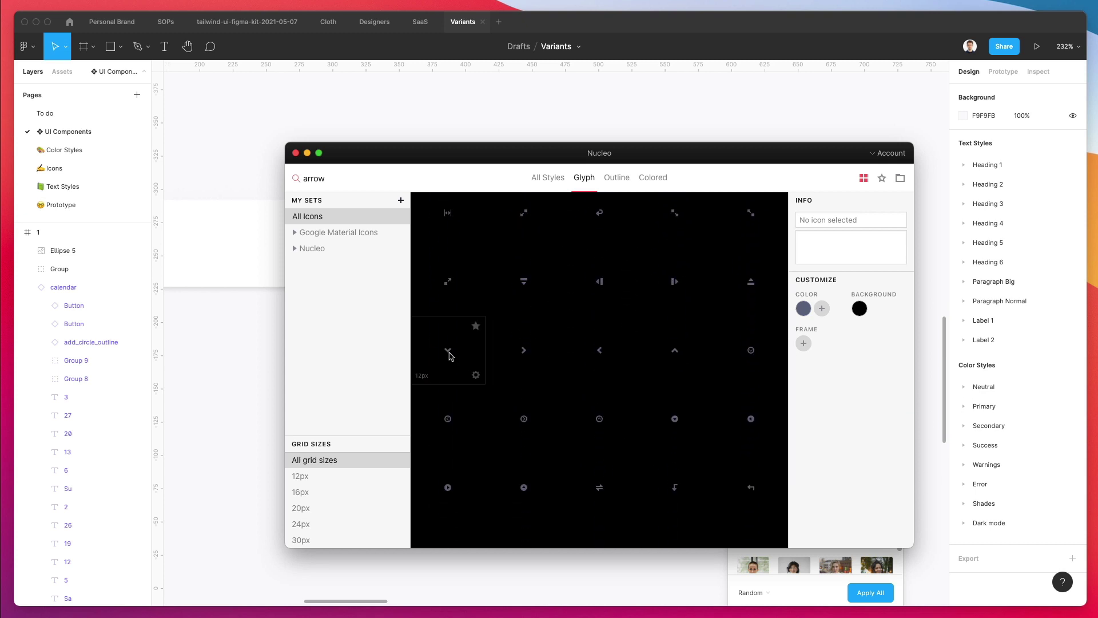
{"action": "left_click_drag", "start_coordinate": [261, 392], "coordinate": [646, 326]}
{"action": "double_click", "coordinate": [645, 324]}
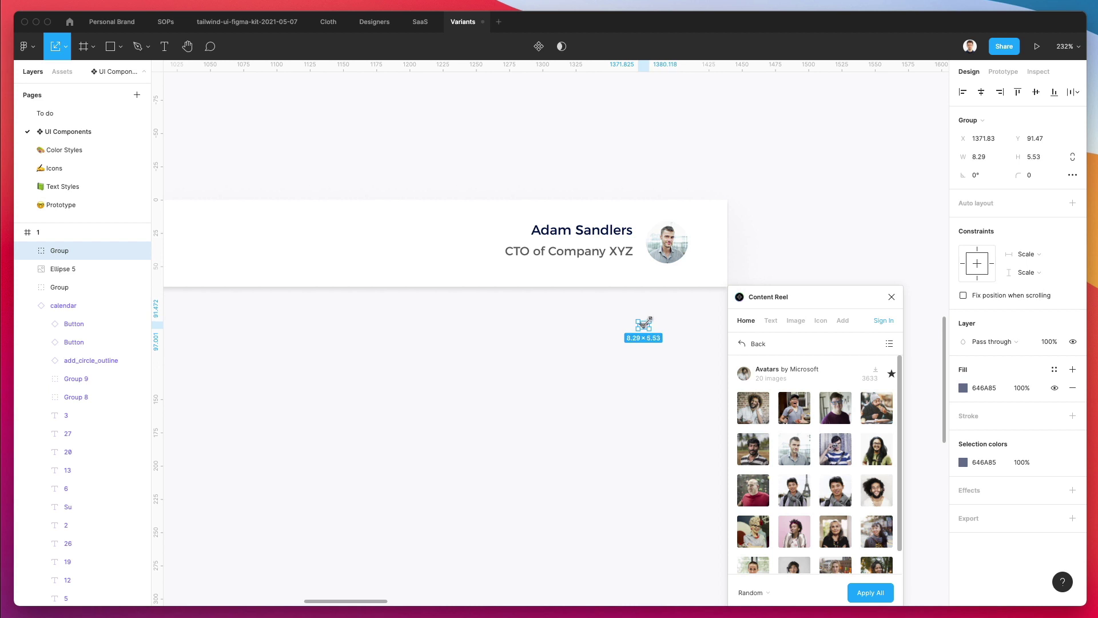
Step: Place the chevron just after the avatar in the header bar and scale it proportionally to 7.5 × 5
{"action": "left_click", "coordinate": [641, 334]}
{"action": "left_click_drag", "start_coordinate": [642, 327], "coordinate": [706, 246]}
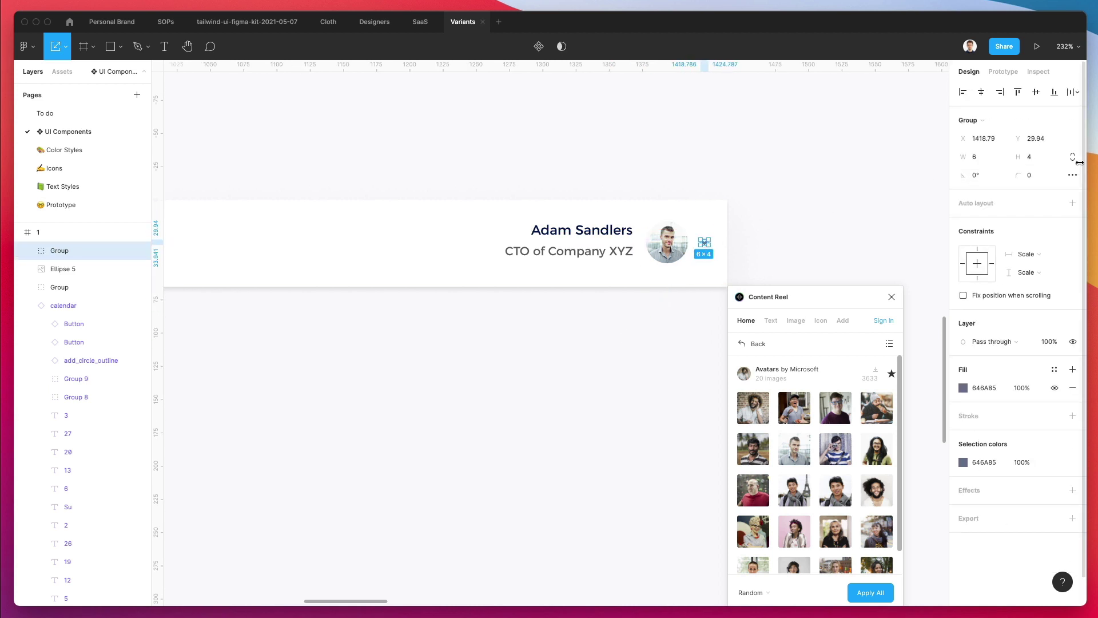
{"action": "type", "text": "6"}
{"action": "key", "text": "Return"}
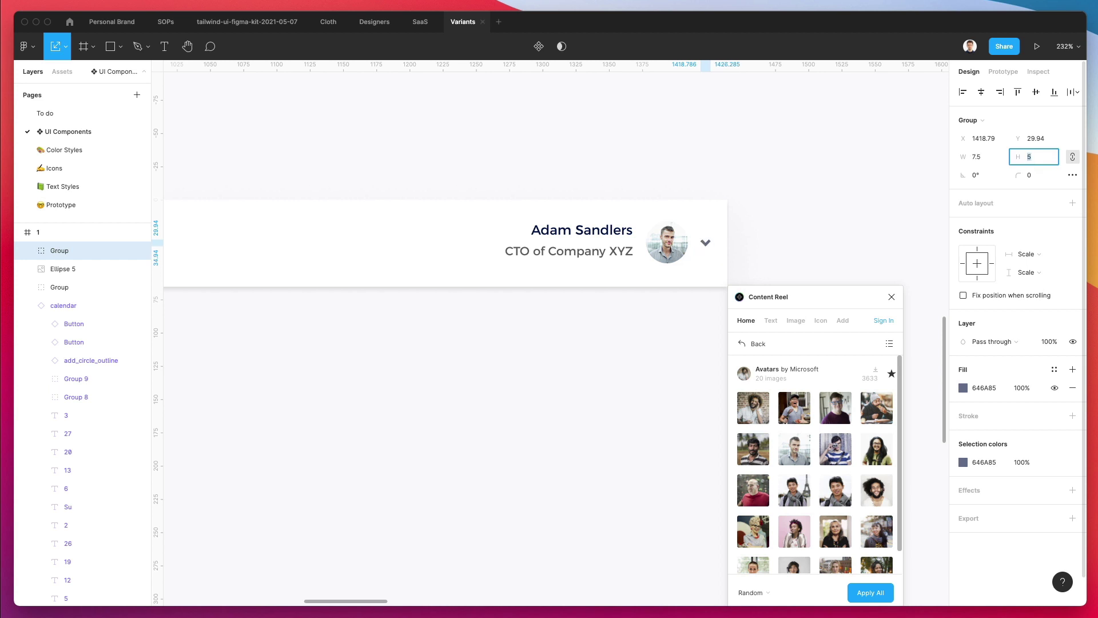
{"action": "left_click", "coordinate": [806, 220]}
Step: Apply the Neutral/400 color style to the chevron
{"action": "left_click", "coordinate": [705, 242]}
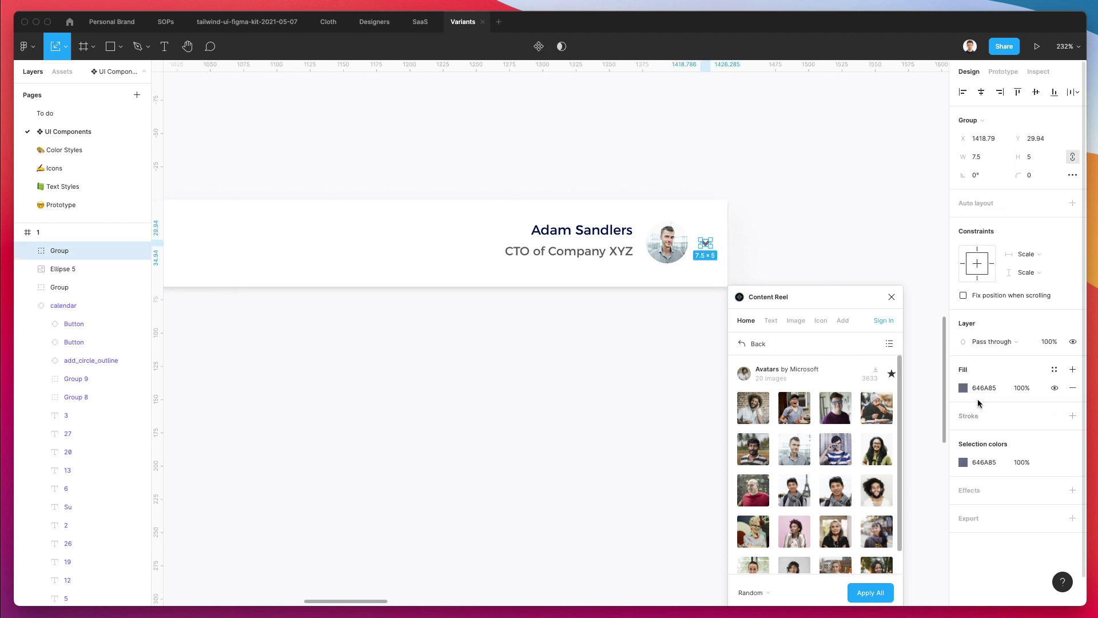
{"action": "left_click", "coordinate": [1054, 371]}
{"action": "left_click", "coordinate": [1041, 460]}
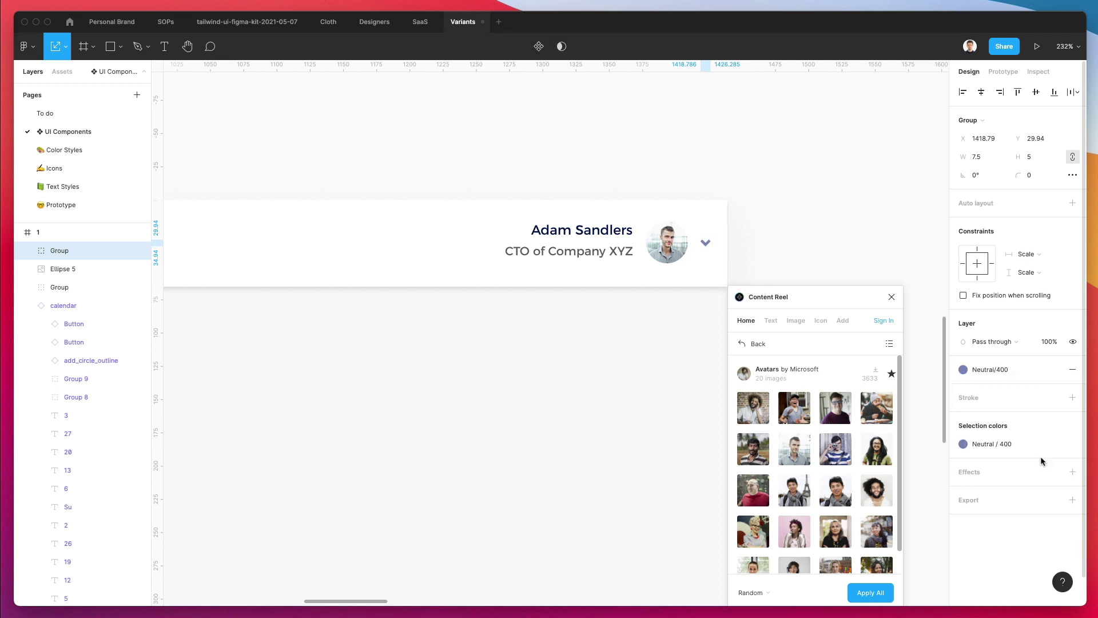
Step: Change the chevron's fill to the Neutral/300 color style and reselect its group
{"action": "left_click", "coordinate": [1054, 369]}
{"action": "left_click", "coordinate": [1023, 460]}
{"action": "left_click", "coordinate": [527, 385]}
{"action": "left_click", "coordinate": [59, 251]}
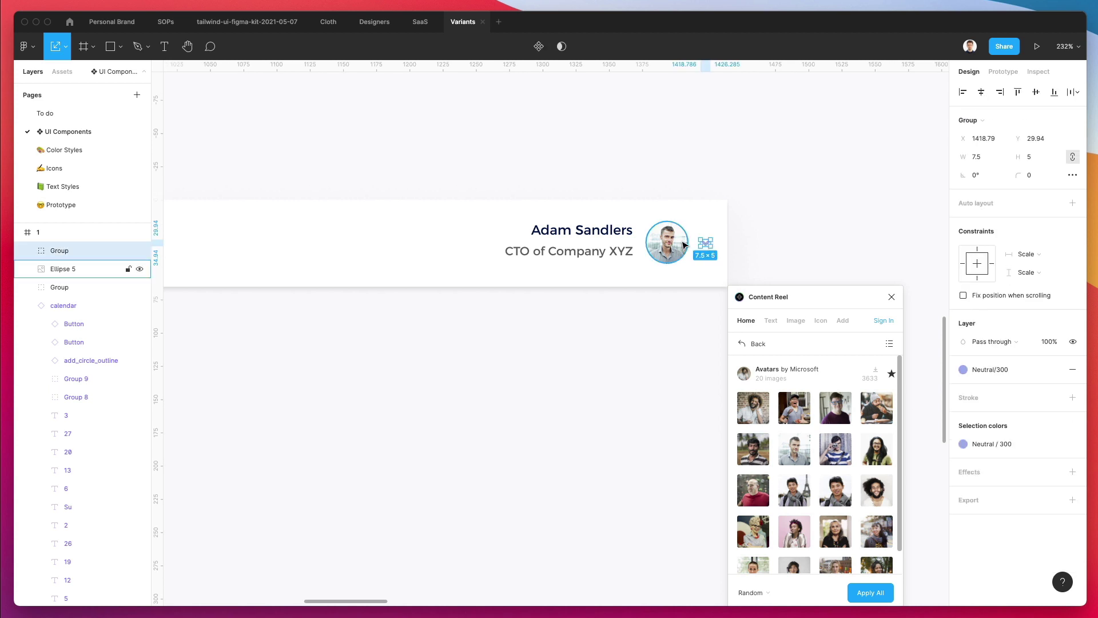
Step: Shift the header's profile name, job title, avatar and chevron together 2 px to the left
{"action": "left_click", "coordinate": [63, 269], "text": "shift"}
{"action": "left_click", "coordinate": [613, 247], "text": "shift"}
{"action": "key", "text": "Left"}
{"action": "key", "text": "Left"}
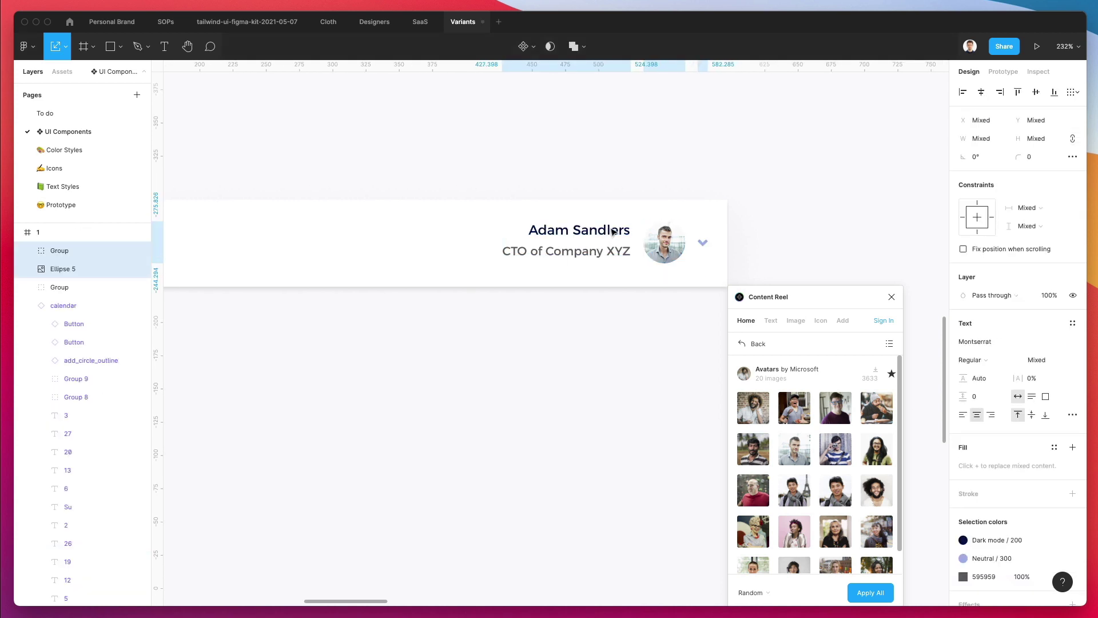
Step: Recolor the header's dropdown chevron with the Gray 4 style from the team color library
{"action": "left_click", "coordinate": [714, 238]}
{"action": "left_click", "coordinate": [702, 243]}
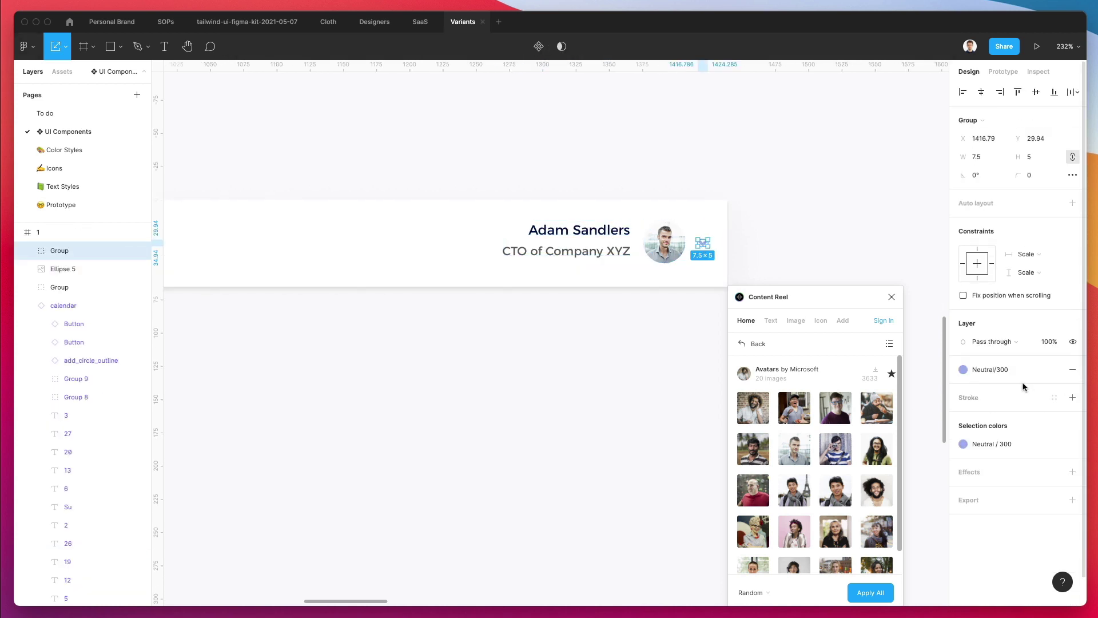
{"action": "left_click", "coordinate": [1023, 371]}
{"action": "scroll", "coordinate": [1049, 457], "scroll_direction": "down", "scroll_amount": 10}
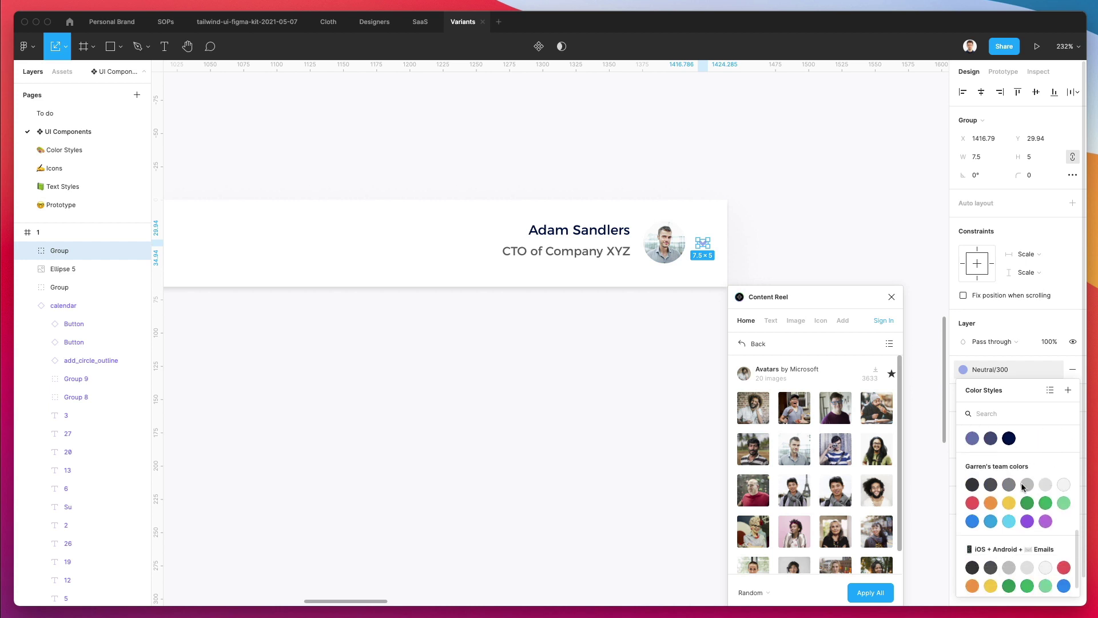
{"action": "left_click", "coordinate": [1026, 484]}
{"action": "left_click", "coordinate": [833, 218]}
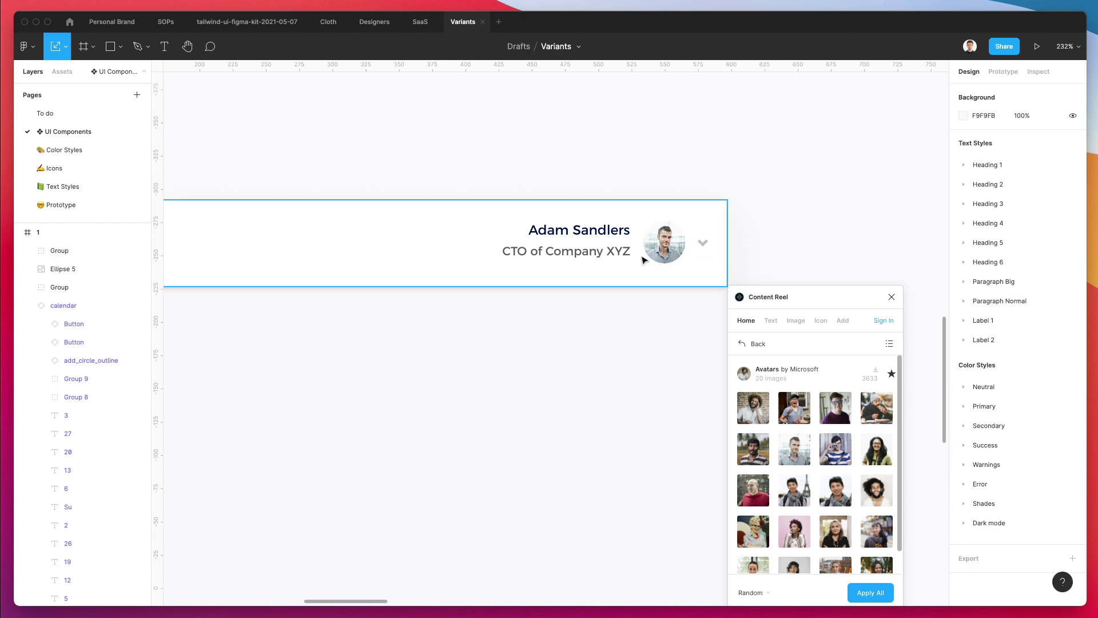
Step: Move the header avatar slightly to the right and close the Content Reel plugin
{"action": "left_click", "coordinate": [652, 240]}
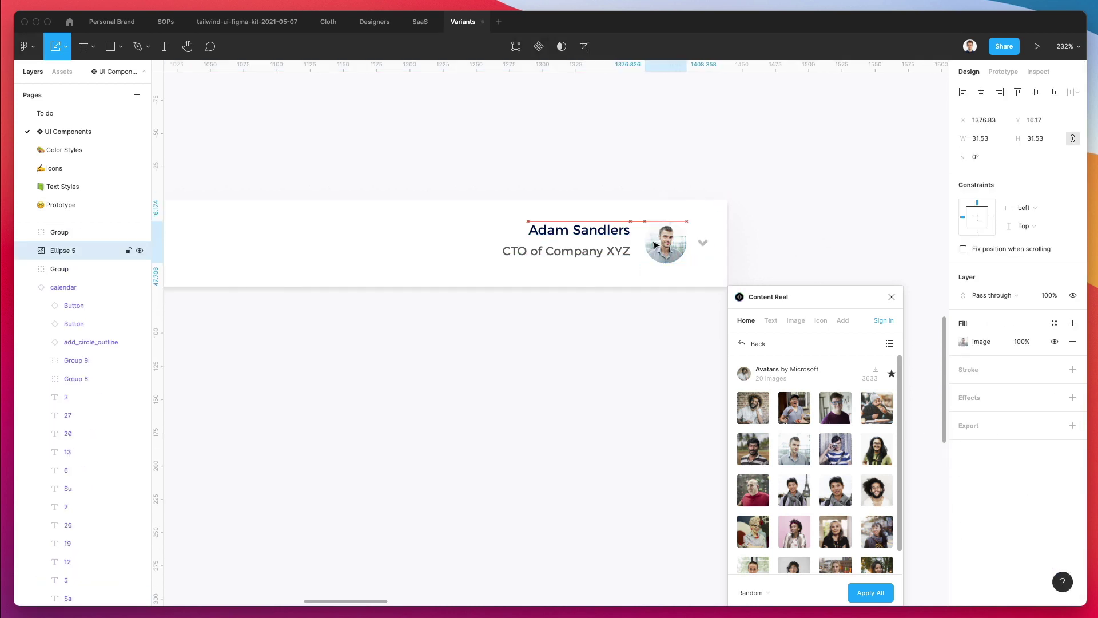
{"action": "left_click", "coordinate": [655, 135]}
{"action": "scroll", "coordinate": [656, 135], "scroll_direction": "down", "scroll_amount": 5}
{"action": "scroll", "coordinate": [656, 134], "scroll_direction": "down", "scroll_amount": 10}
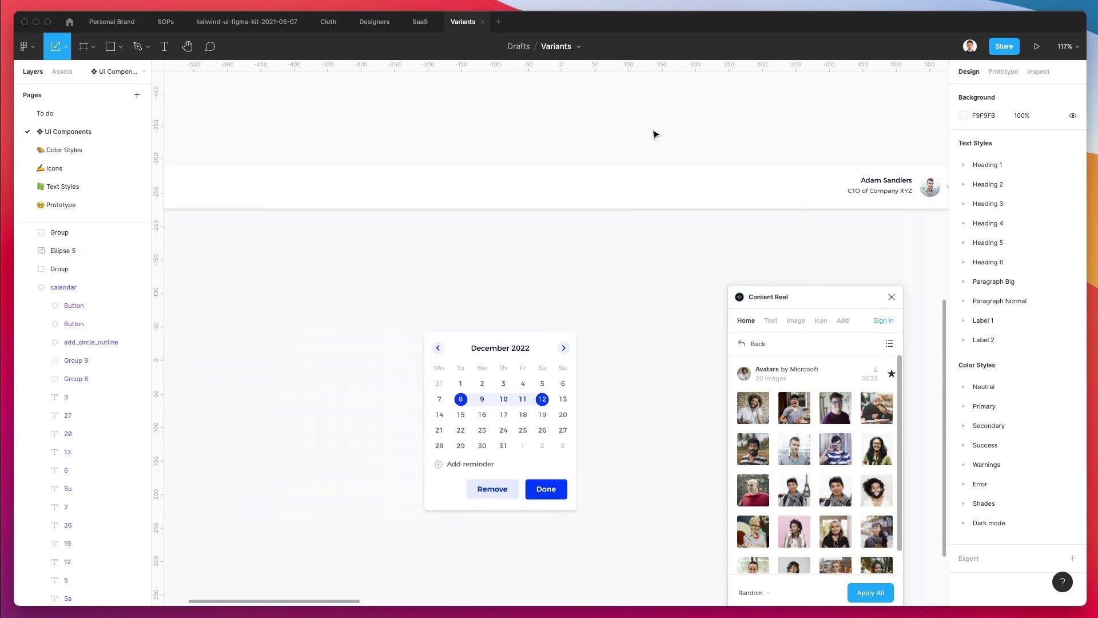
{"action": "scroll", "coordinate": [656, 134], "scroll_direction": "up", "scroll_amount": 2}
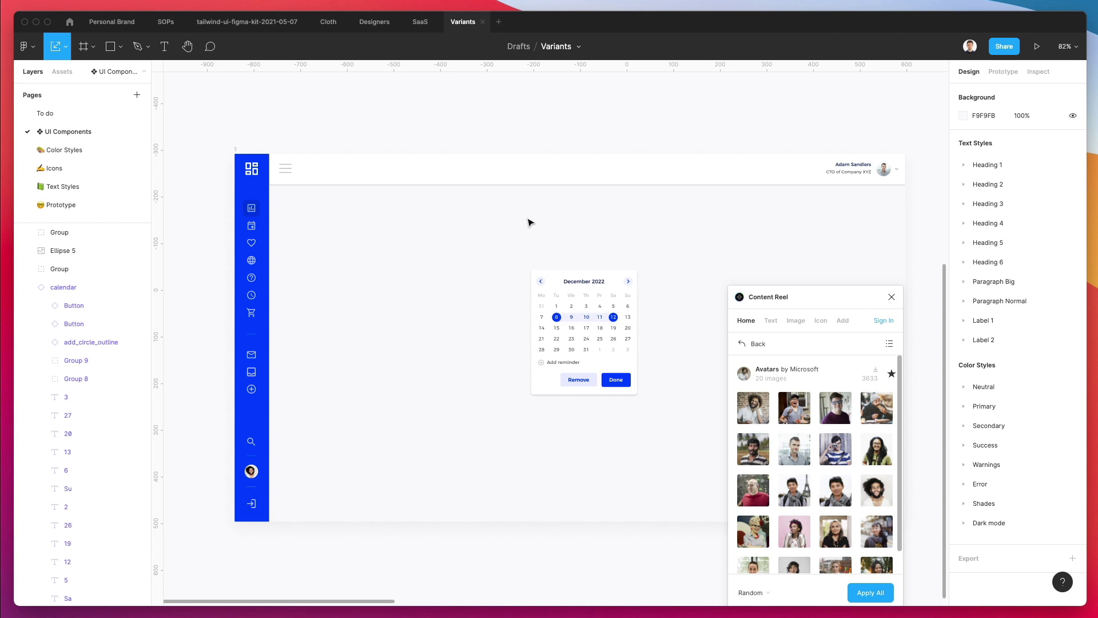
{"action": "scroll", "coordinate": [530, 221], "scroll_direction": "up", "scroll_amount": 1}
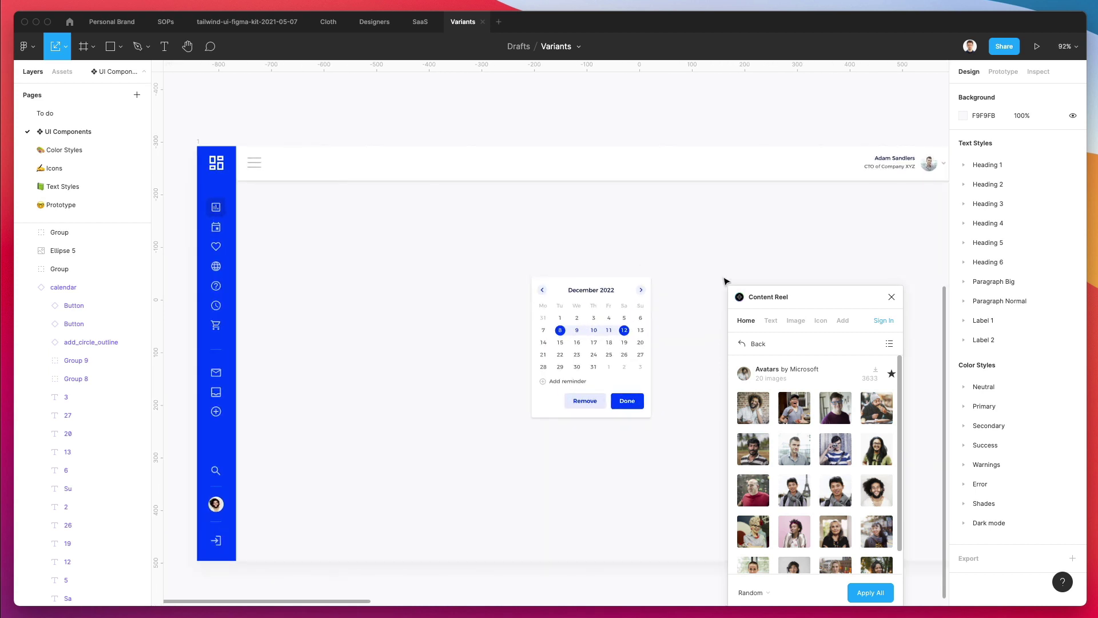
{"action": "left_click", "coordinate": [889, 297]}
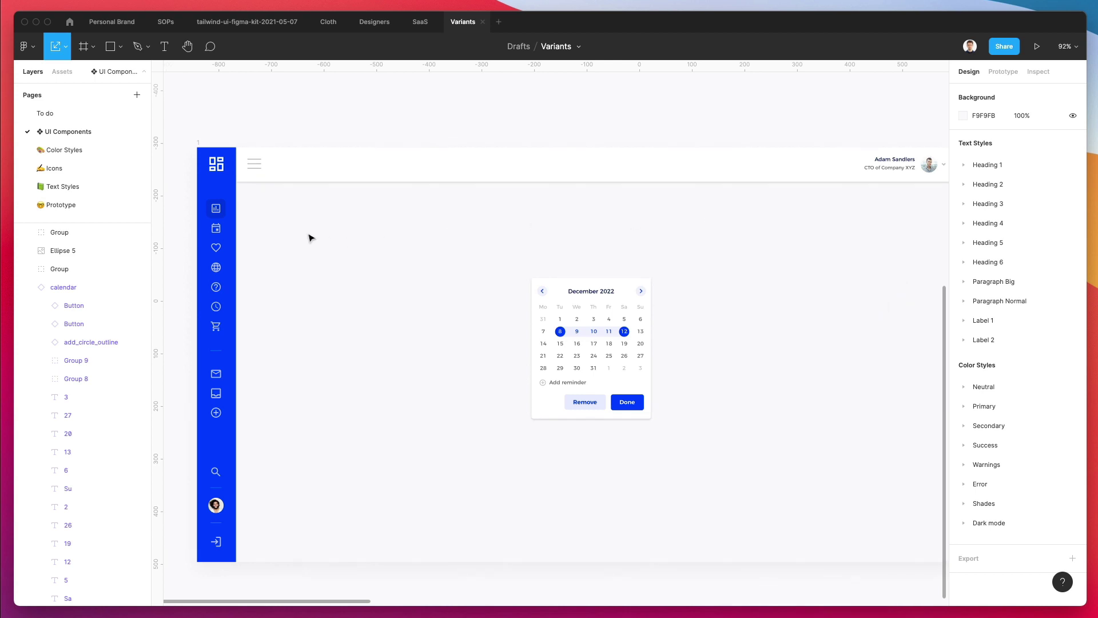
Step: Turn the header bar with its menu icon, profile texts, avatar and chevron into a single component
{"action": "left_click", "coordinate": [254, 159]}
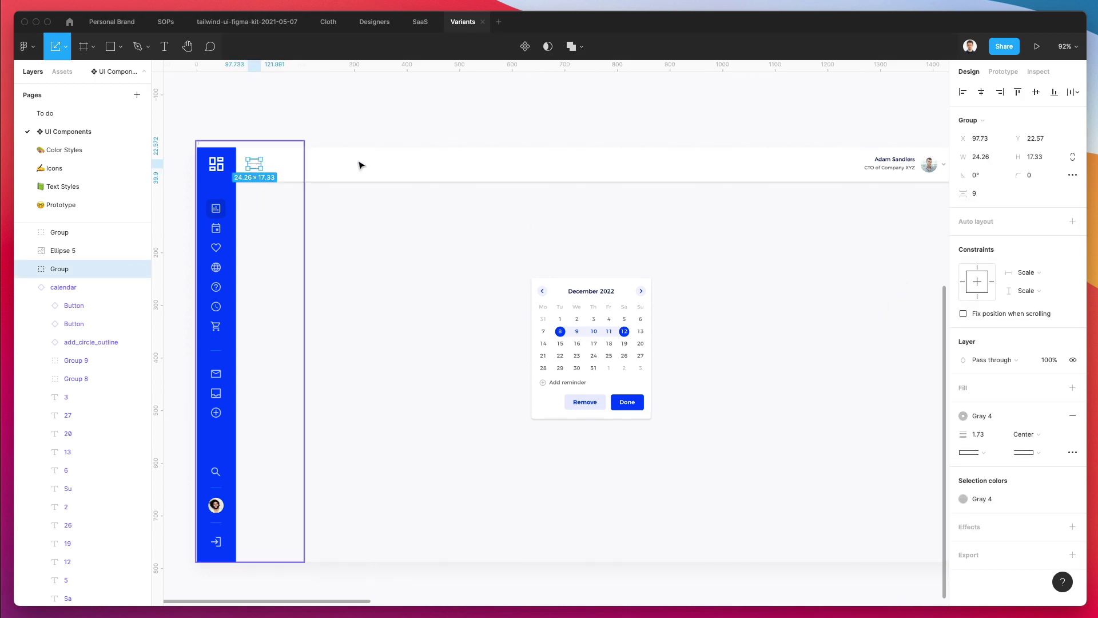
{"action": "left_click", "coordinate": [410, 164]}
{"action": "left_click", "coordinate": [879, 161]}
{"action": "scroll", "coordinate": [878, 163], "scroll_direction": "up", "scroll_amount": 5}
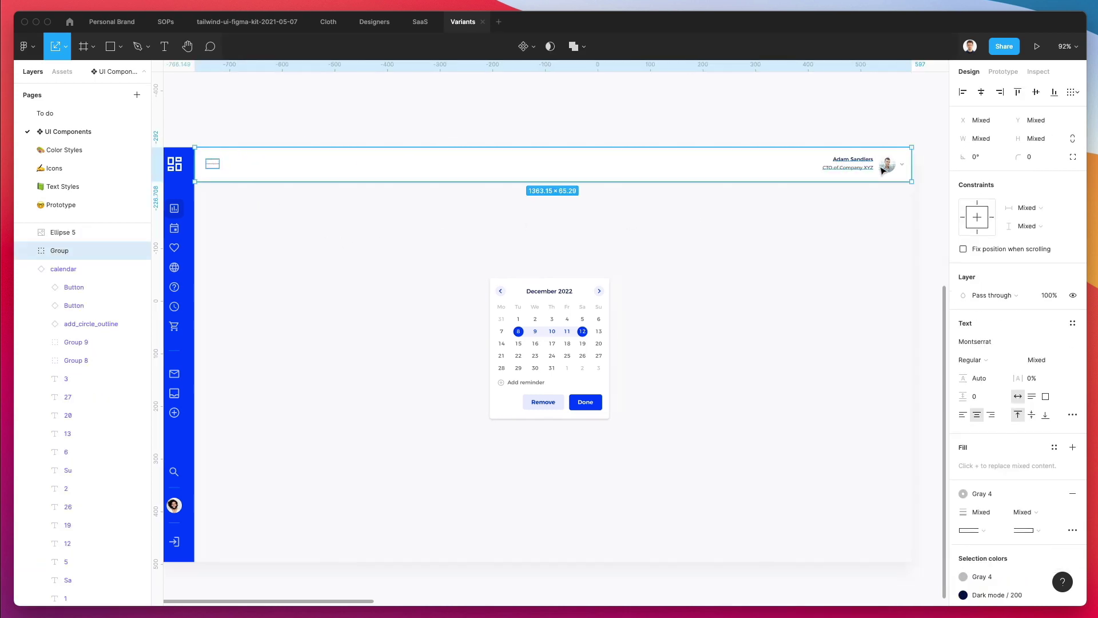
{"action": "left_click", "coordinate": [770, 175], "text": "shift"}
{"action": "left_click", "coordinate": [798, 172], "text": "shift"}
{"action": "key", "text": "super+alt+g"}
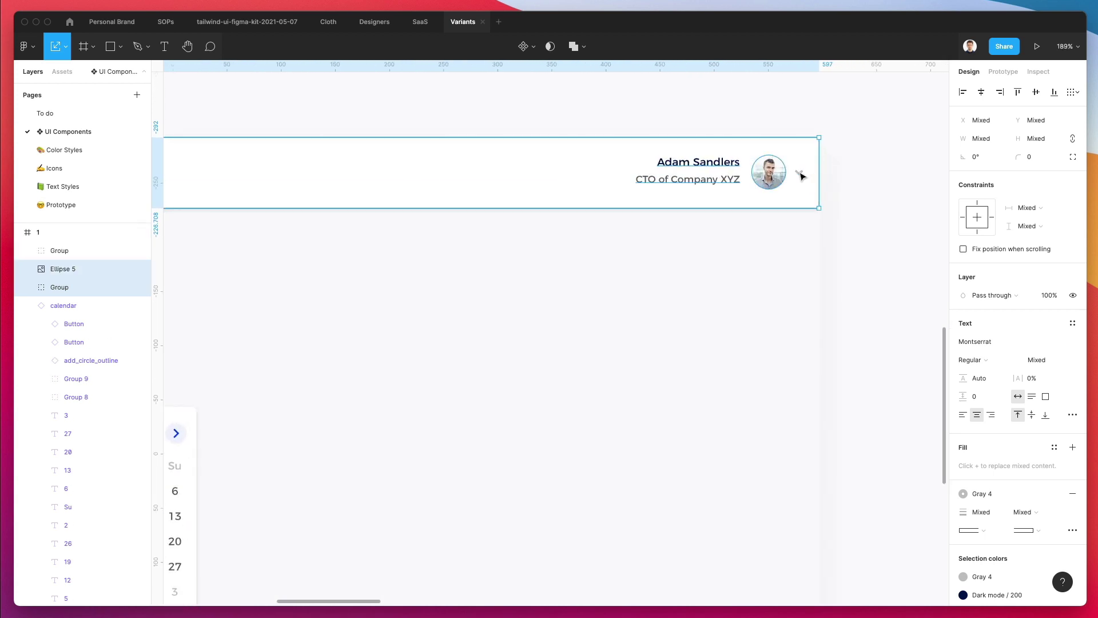
{"action": "scroll", "coordinate": [667, 231], "scroll_direction": "down", "scroll_amount": 5}
{"action": "scroll", "coordinate": [257, 252], "scroll_direction": "down", "scroll_amount": 6}
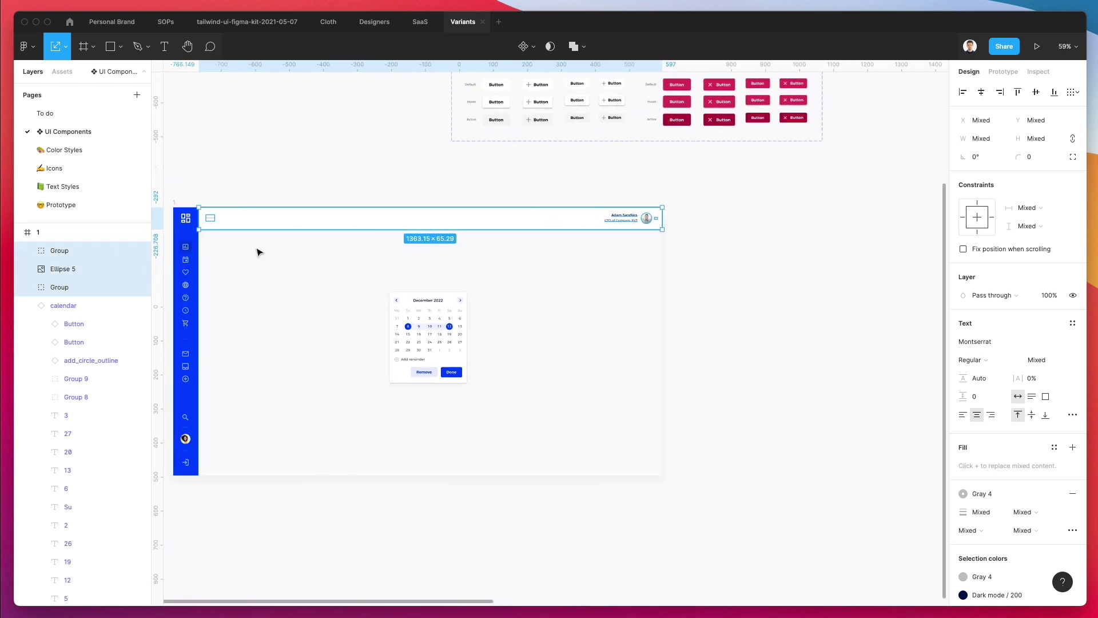
{"action": "scroll", "coordinate": [355, 292], "scroll_direction": "left", "scroll_amount": 3}
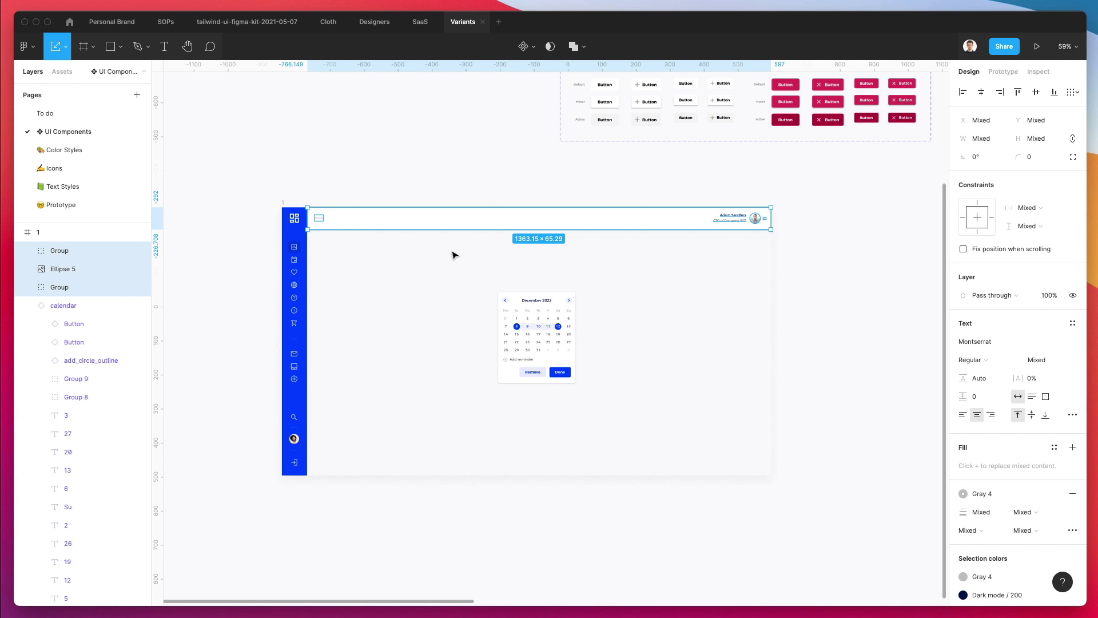
{"action": "scroll", "coordinate": [452, 254], "scroll_direction": "up", "scroll_amount": 3}
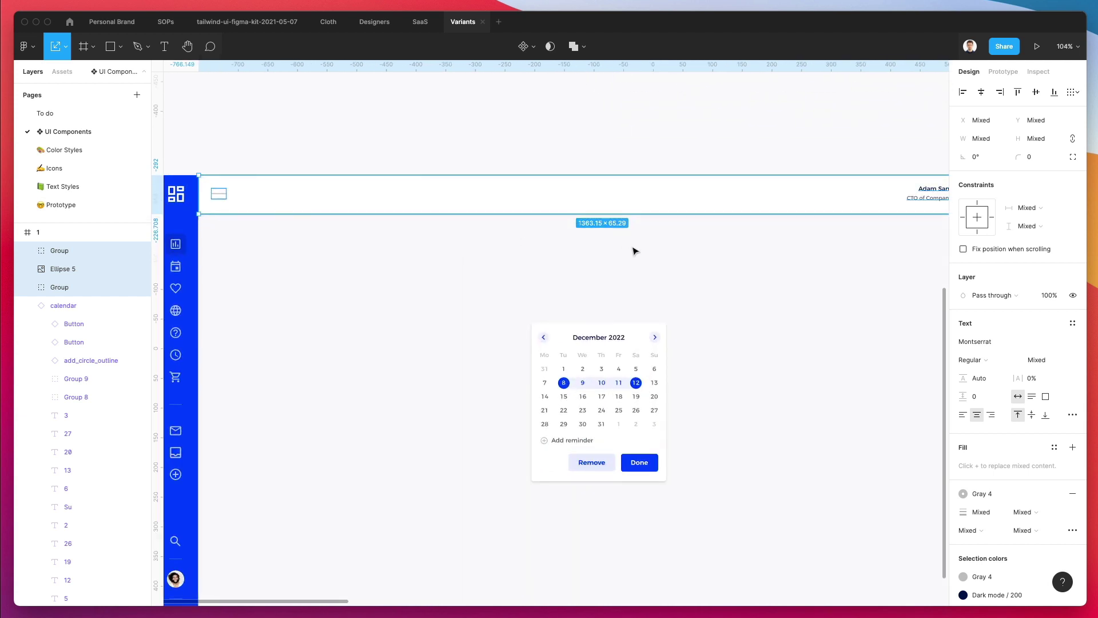
{"action": "left_click", "coordinate": [524, 48]}
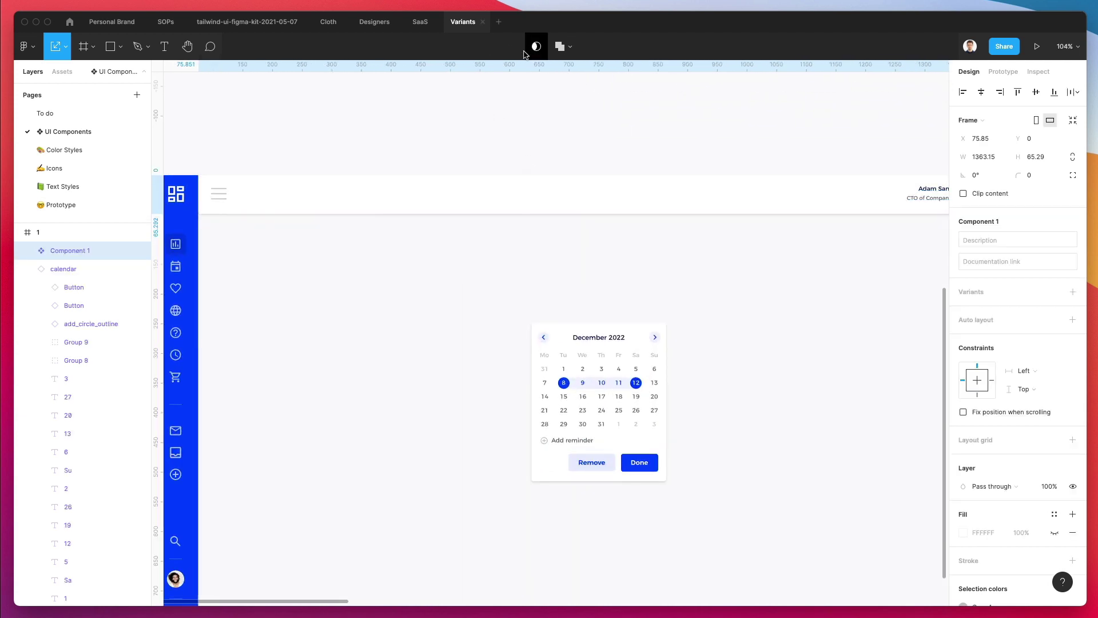
Step: Rename the new header component as Header
{"action": "scroll", "coordinate": [593, 276], "scroll_direction": "down", "scroll_amount": 2}
{"action": "key", "text": "super+r"}
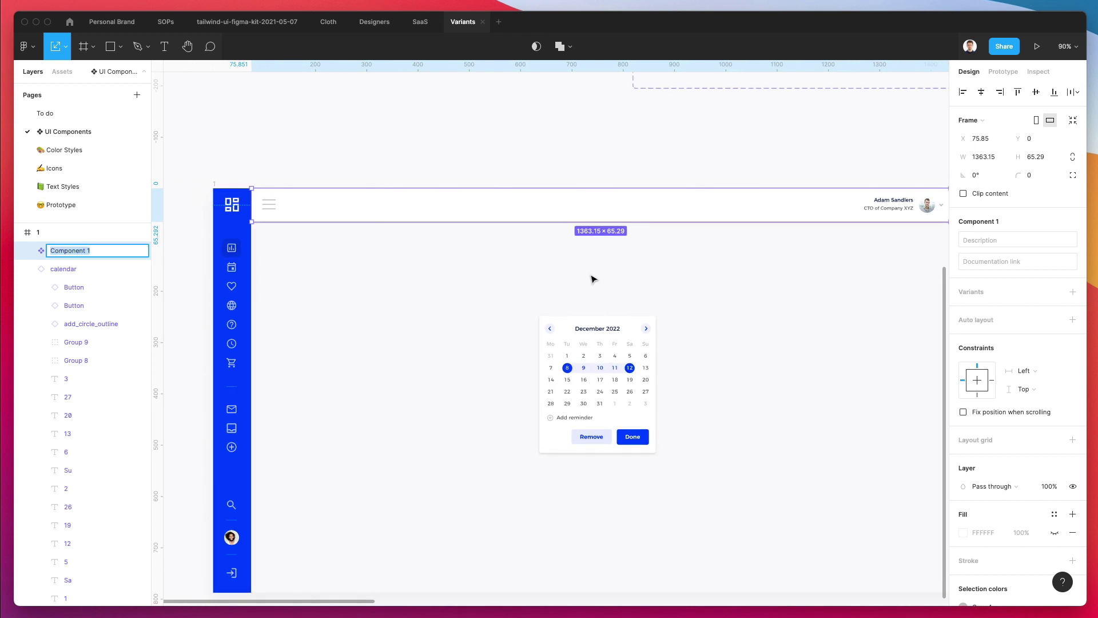
{"action": "type", "text": "Header"}
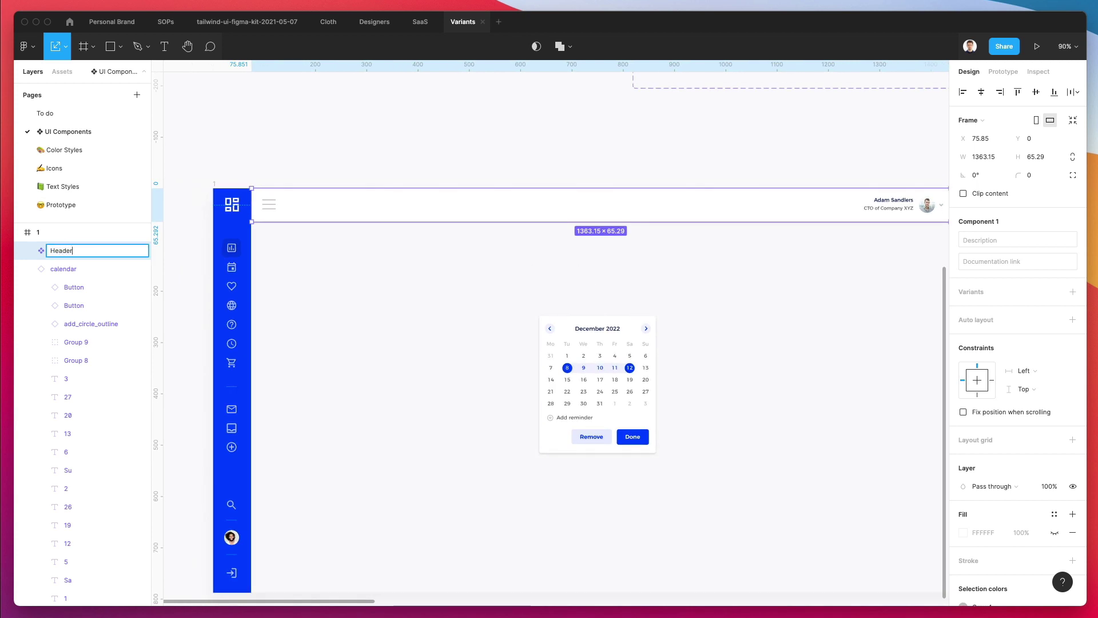
{"action": "key", "text": "Return"}
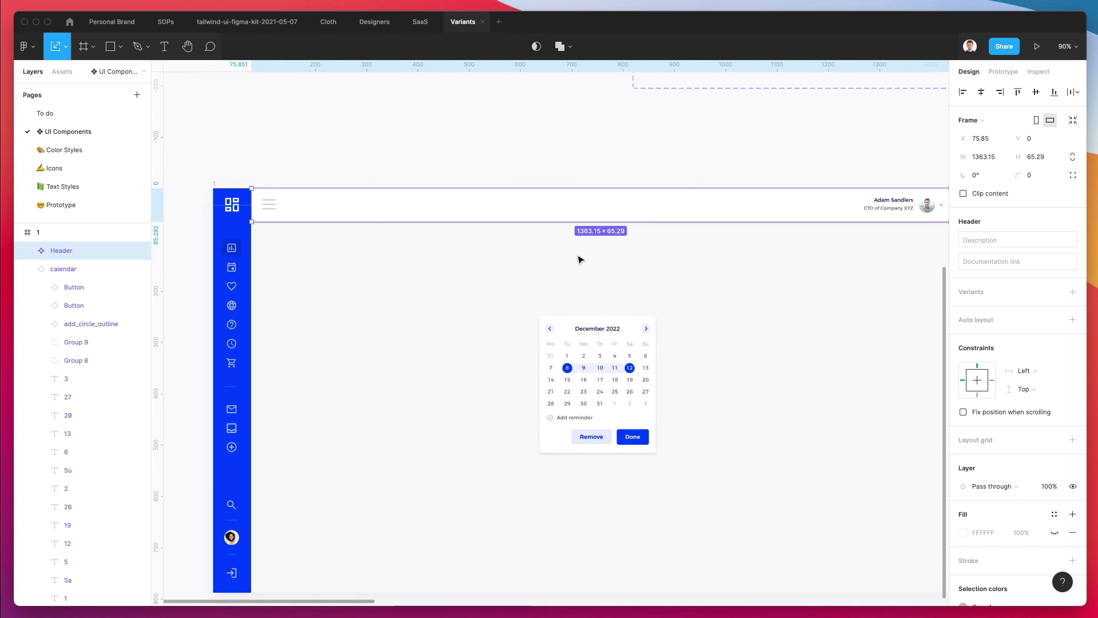
Step: Add a second variant to the Header component
{"action": "scroll", "coordinate": [580, 260], "scroll_direction": "right", "scroll_amount": 3}
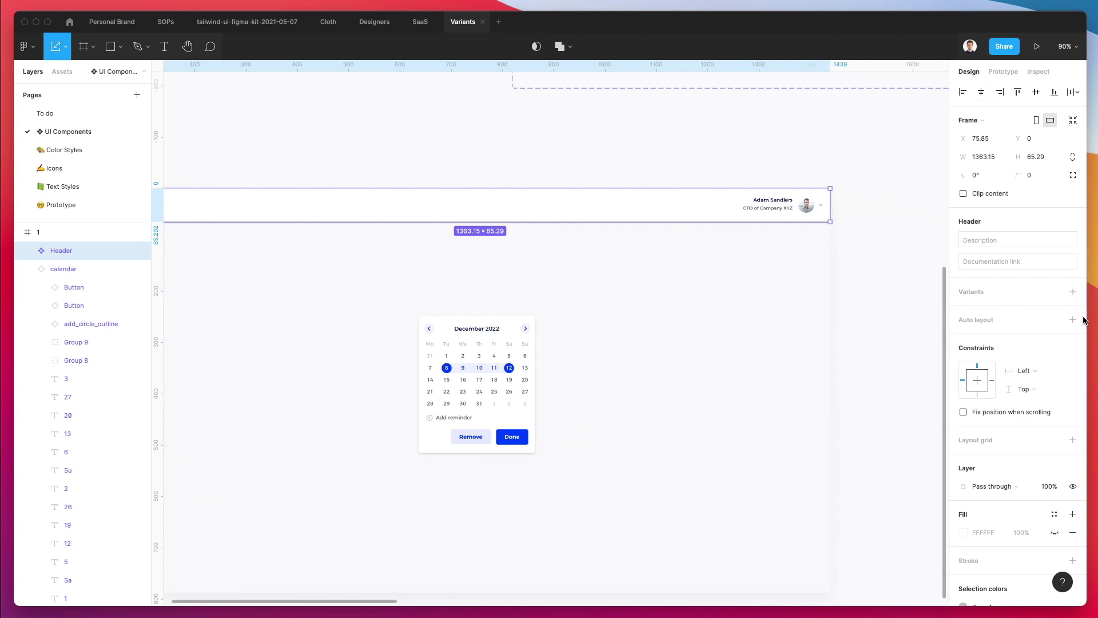
{"action": "left_click", "coordinate": [1071, 292]}
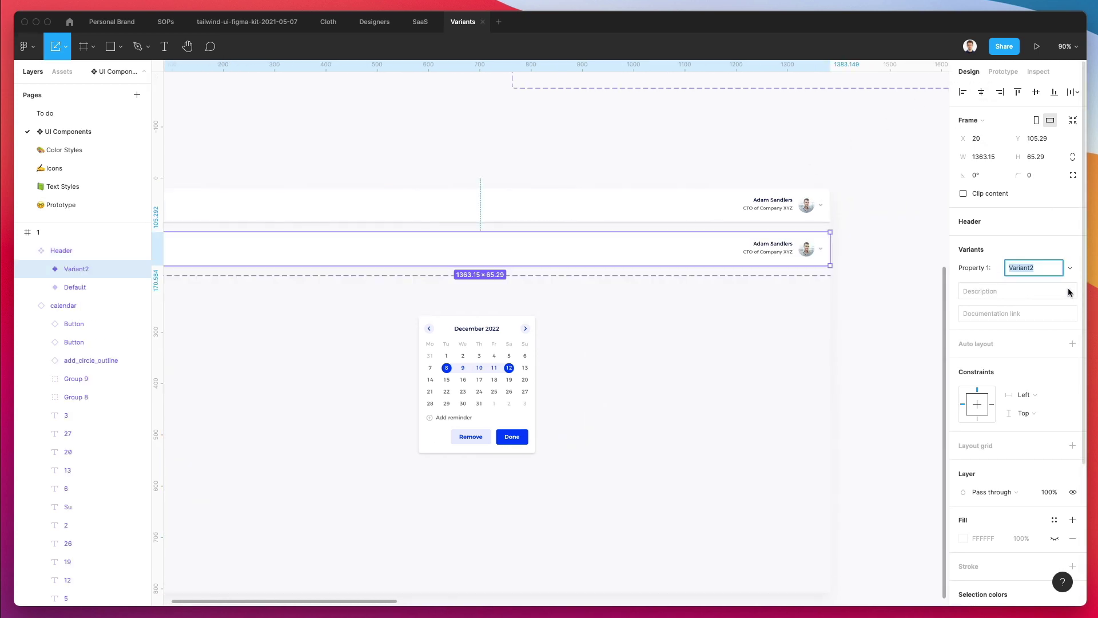
{"action": "scroll", "coordinate": [417, 287], "scroll_direction": "left", "scroll_amount": 5}
{"action": "left_click", "coordinate": [417, 286]}
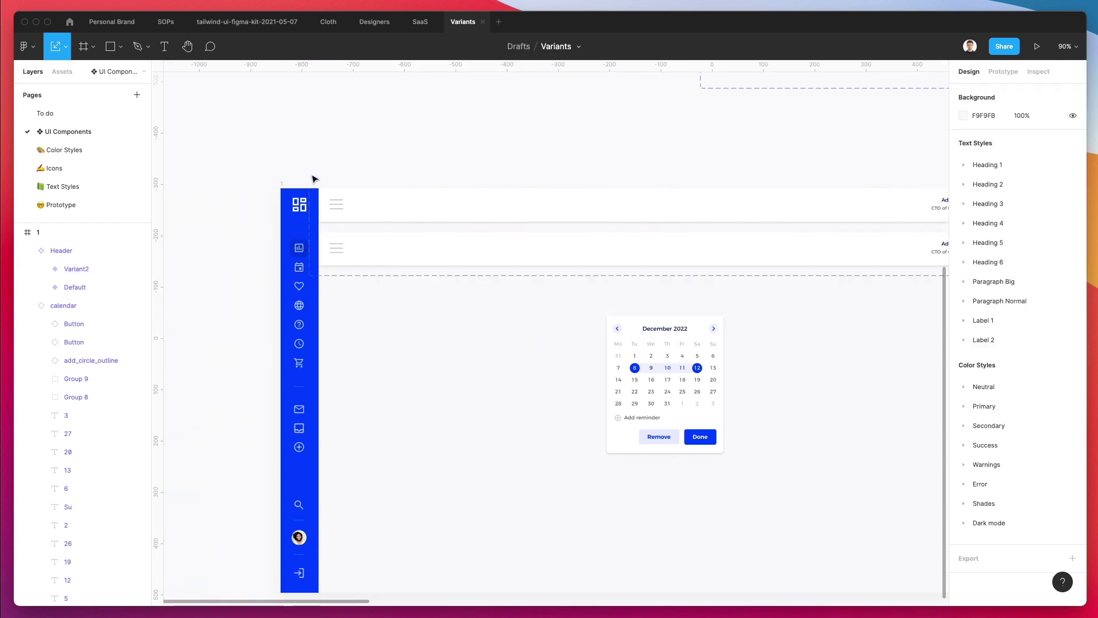
Step: Move the Header component set out of frame 1 onto the empty canvas to its right
{"action": "left_click", "coordinate": [314, 194]}
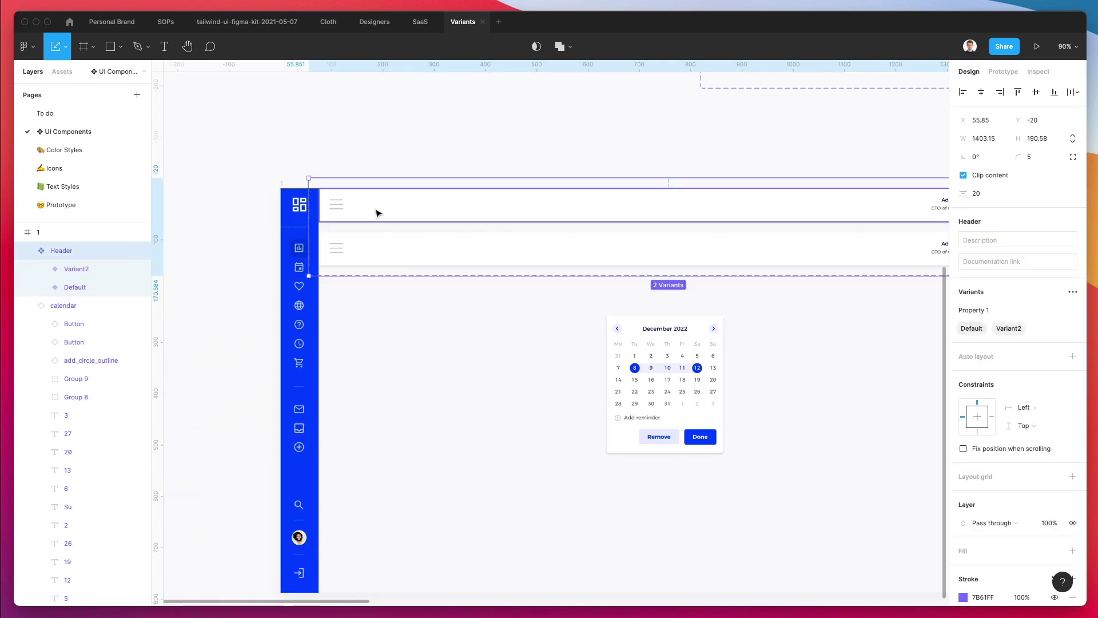
{"action": "scroll", "coordinate": [375, 211], "scroll_direction": "down", "scroll_amount": 3}
{"action": "scroll", "coordinate": [378, 212], "scroll_direction": "down", "scroll_amount": 1}
{"action": "left_click_drag", "start_coordinate": [369, 215], "coordinate": [925, 243]}
{"action": "scroll", "coordinate": [925, 243], "scroll_direction": "right", "scroll_amount": 2}
{"action": "scroll", "coordinate": [925, 243], "scroll_direction": "right", "scroll_amount": 6}
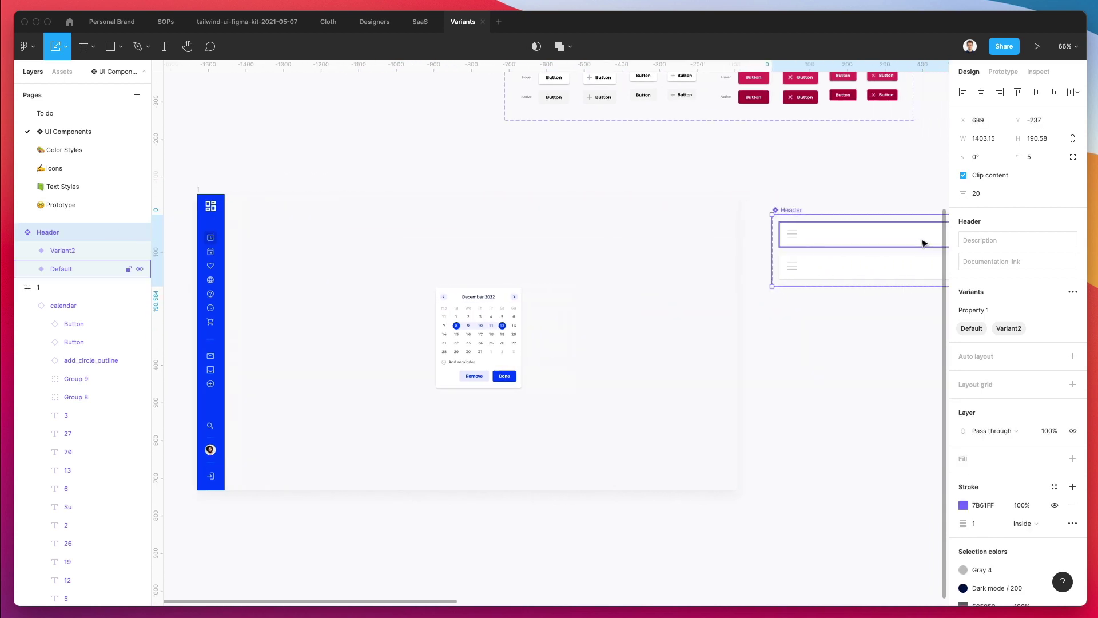
{"action": "scroll", "coordinate": [380, 208], "scroll_direction": "right", "scroll_amount": 10}
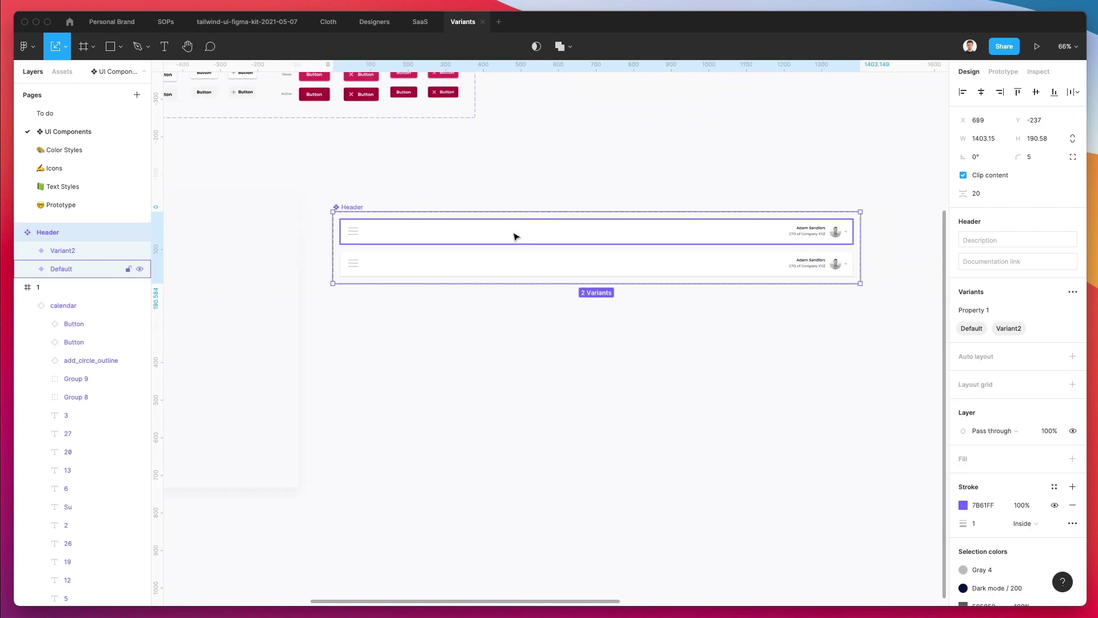
Step: Extend the Header component set downward to 1403 × 586 without scaling its variants
{"action": "scroll", "coordinate": [510, 236], "scroll_direction": "down", "scroll_amount": 2}
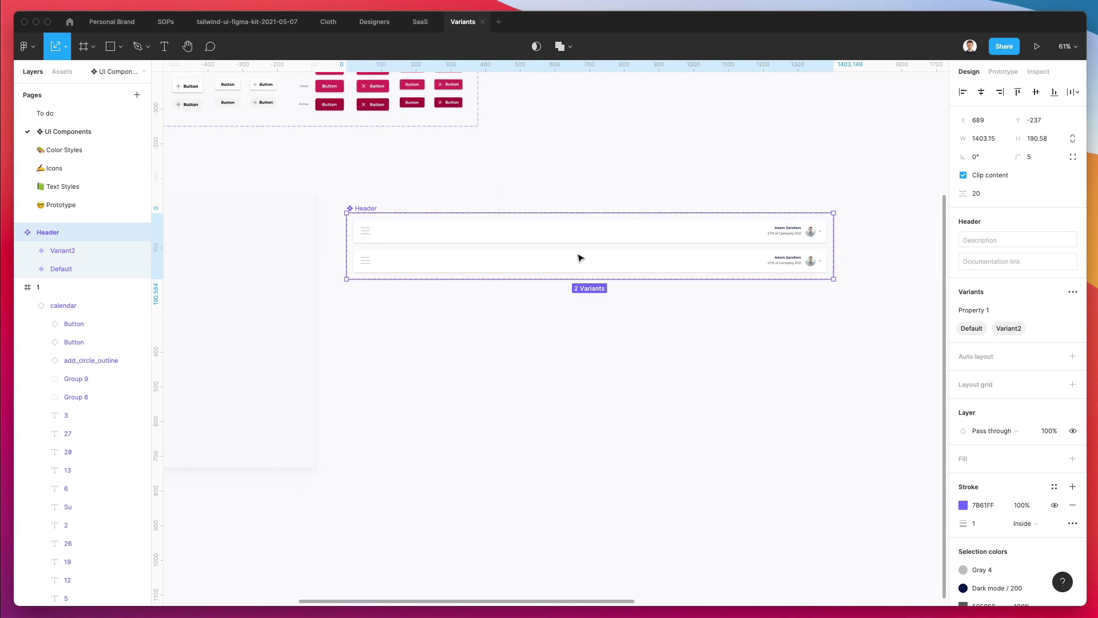
{"action": "left_click_drag", "start_coordinate": [572, 279], "coordinate": [562, 376]}
{"action": "key", "text": "ctrl+z"}
{"action": "left_click_drag", "start_coordinate": [529, 281], "coordinate": [543, 416]}
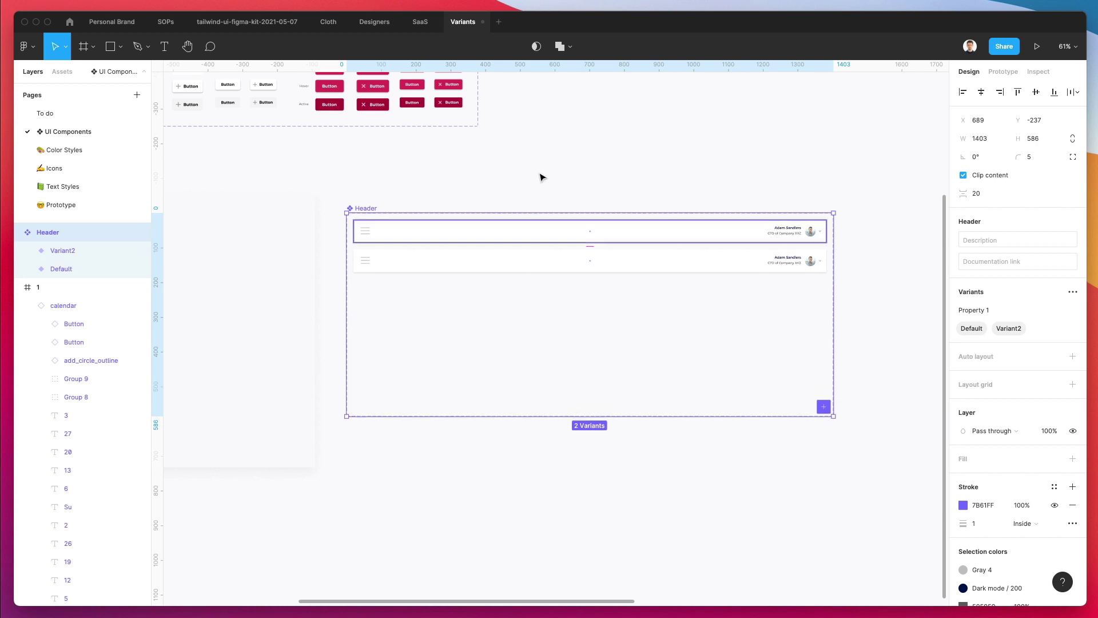
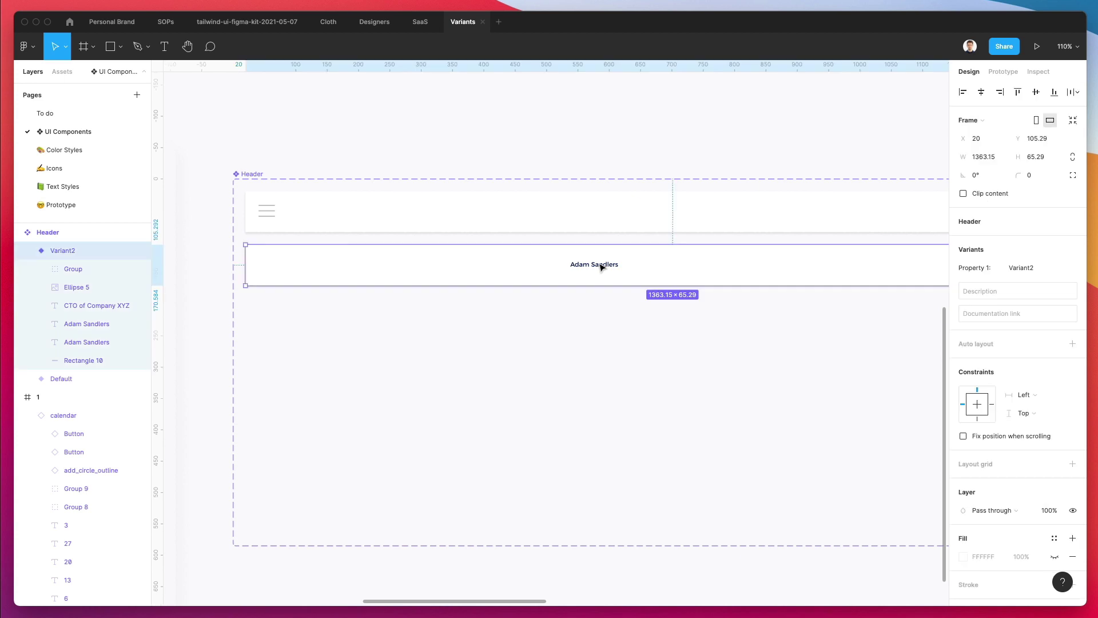
Step: Move the extra name text in Variant2 to the bar's left end and set its font size to 11
{"action": "left_click", "coordinate": [600, 268]}
{"action": "left_click_drag", "start_coordinate": [599, 268], "coordinate": [307, 268]}
{"action": "key", "text": "Up"}
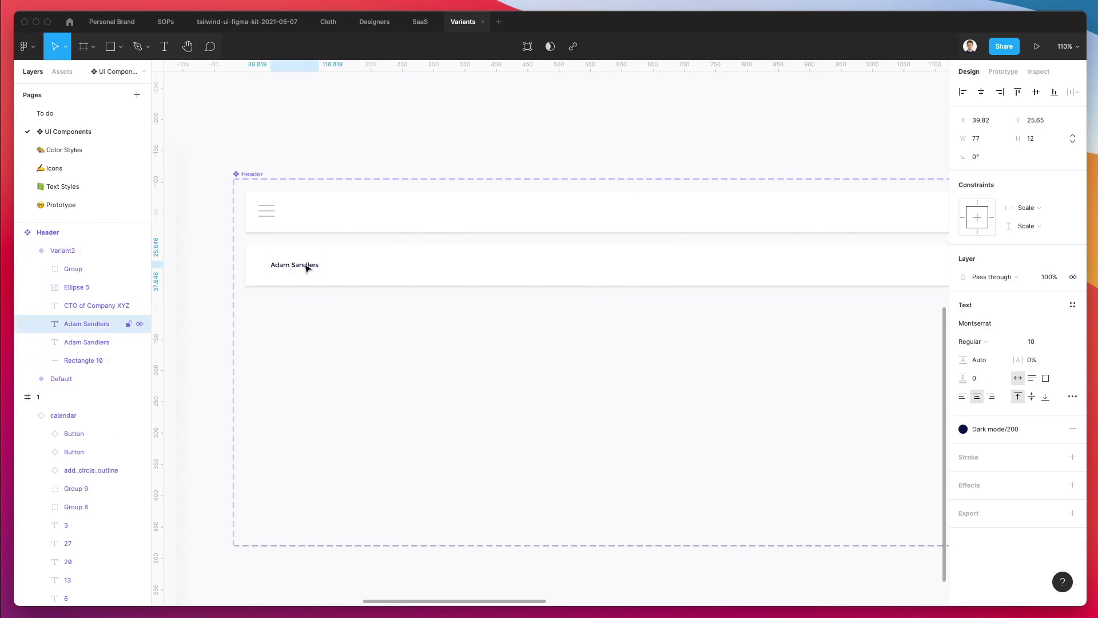
{"action": "key", "text": "Down"}
{"action": "scroll", "coordinate": [417, 259], "scroll_direction": "down", "scroll_amount": 3}
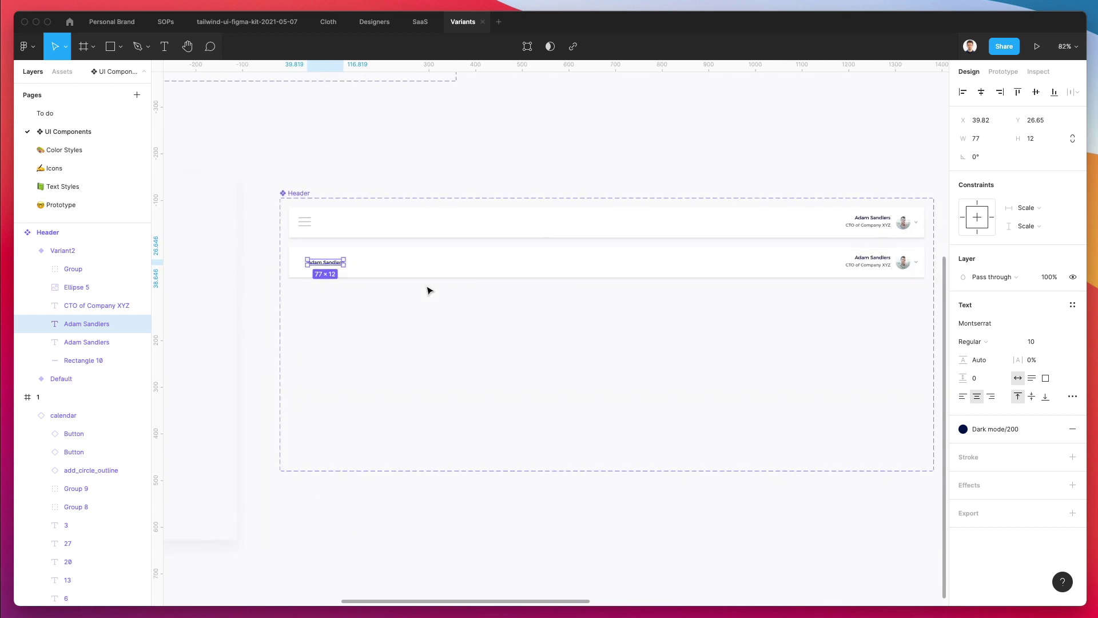
{"action": "left_click", "coordinate": [1030, 341]}
{"action": "key", "text": "Up"}
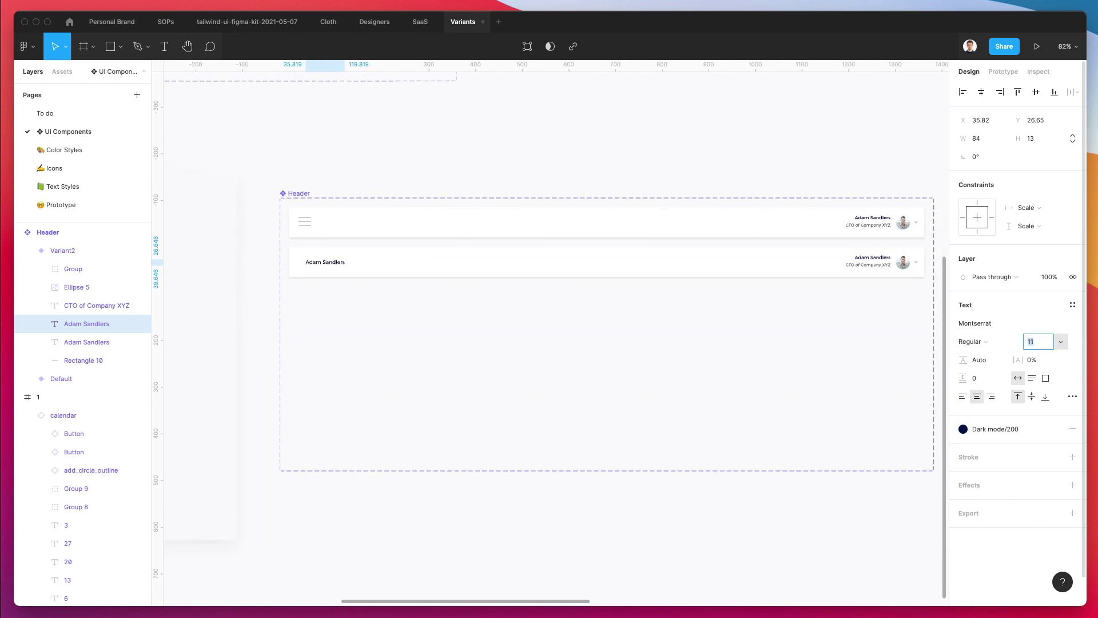
Step: Left-align the relocated text in Variant2 and change its wording to "Overview"
{"action": "double_click", "coordinate": [334, 263]}
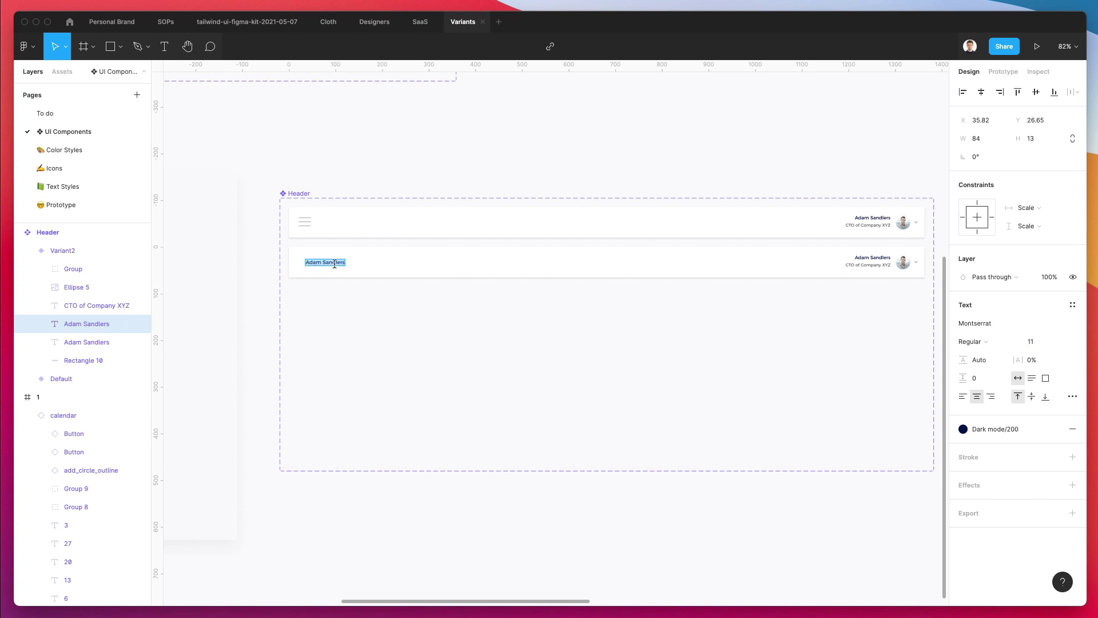
{"action": "left_click", "coordinate": [960, 399]}
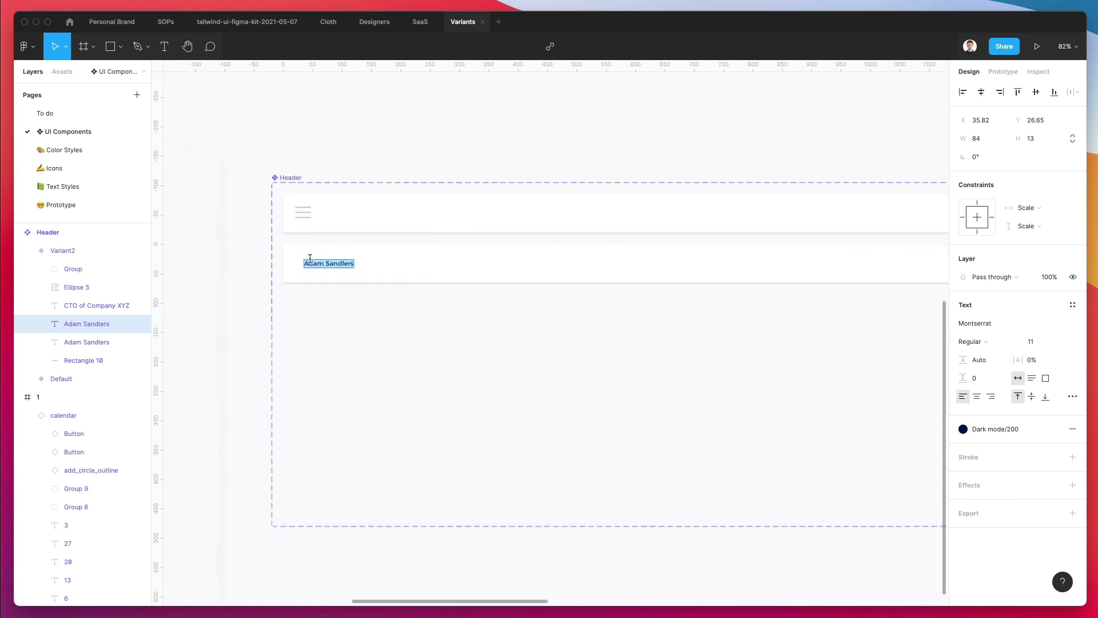
{"action": "type", "text": "o"}
{"action": "scroll", "coordinate": [311, 256], "scroll_direction": "up", "scroll_amount": 3}
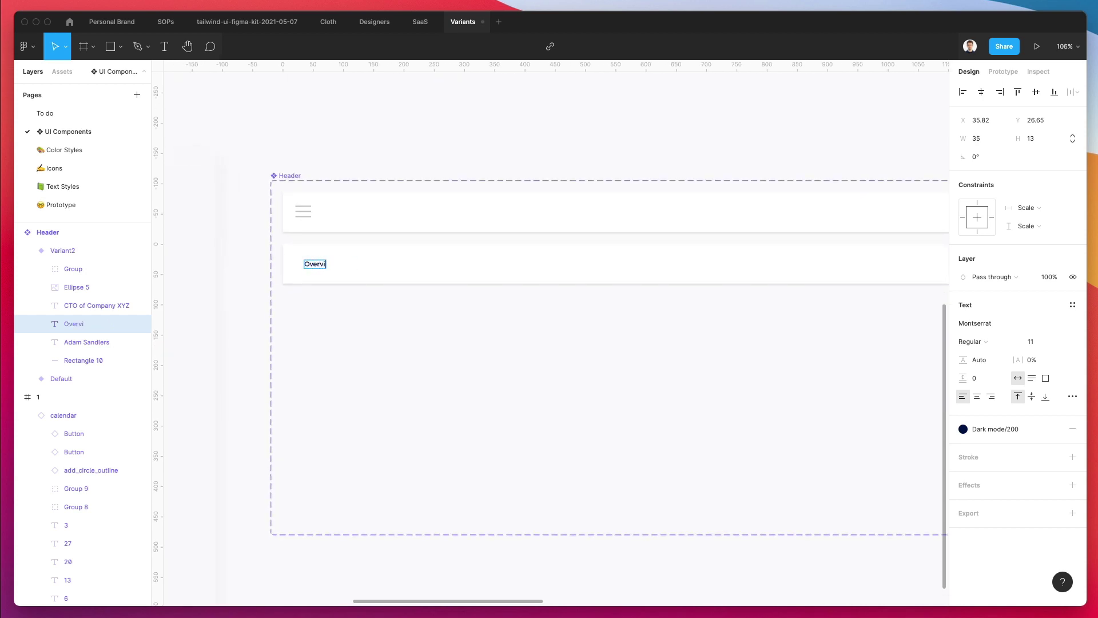
Step: Duplicate the Overview label four times at even spacing to form a row of five in Variant2
{"action": "left_click_drag", "start_coordinate": [318, 271], "coordinate": [385, 269]}
{"action": "key", "text": "super+d"}
{"action": "key", "text": "super+d"}
{"action": "key", "text": "super+d"}
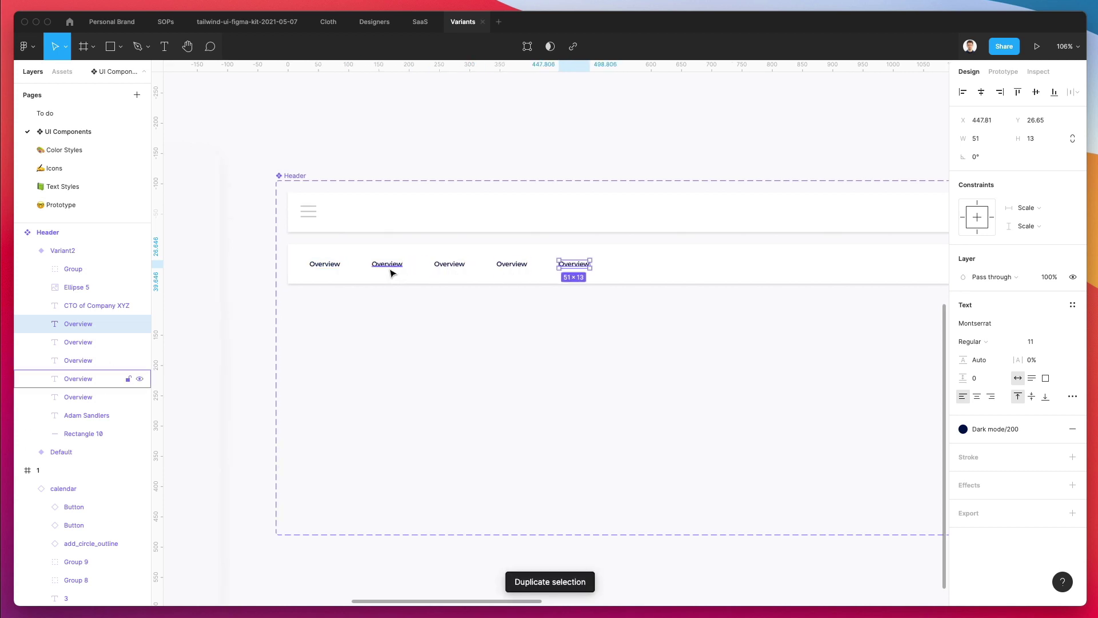
Step: Reword the second to fifth Overview labels in Variant2 as "Analytics", "Email Lists", "Settings" and "Profile"
{"action": "left_click", "coordinate": [386, 268]}
{"action": "double_click", "coordinate": [384, 265]}
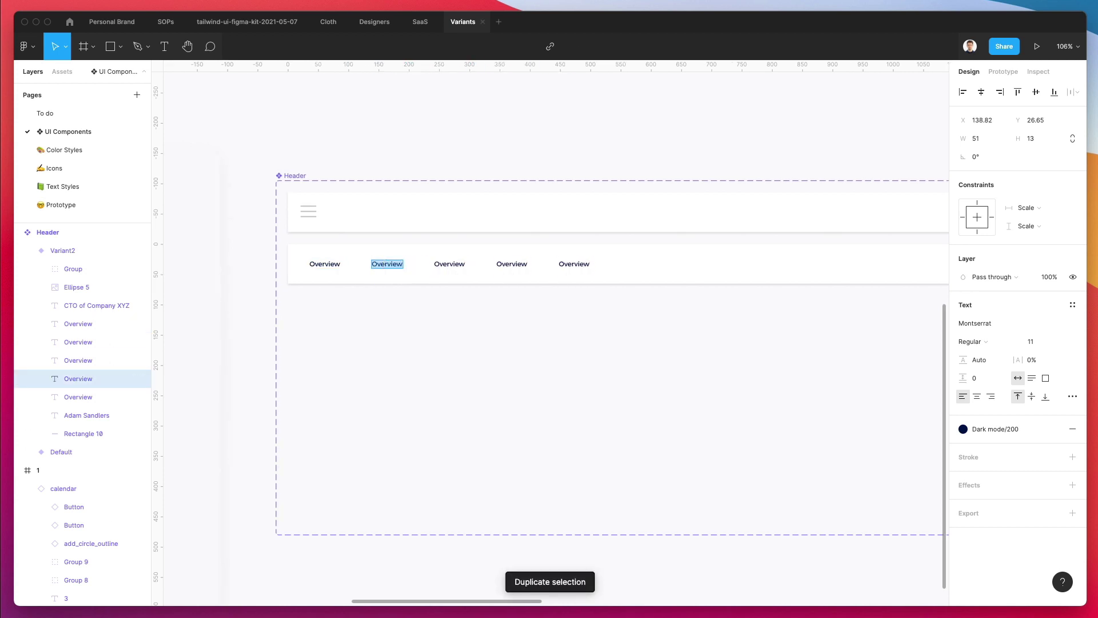
{"action": "type", "text": "Analytics"}
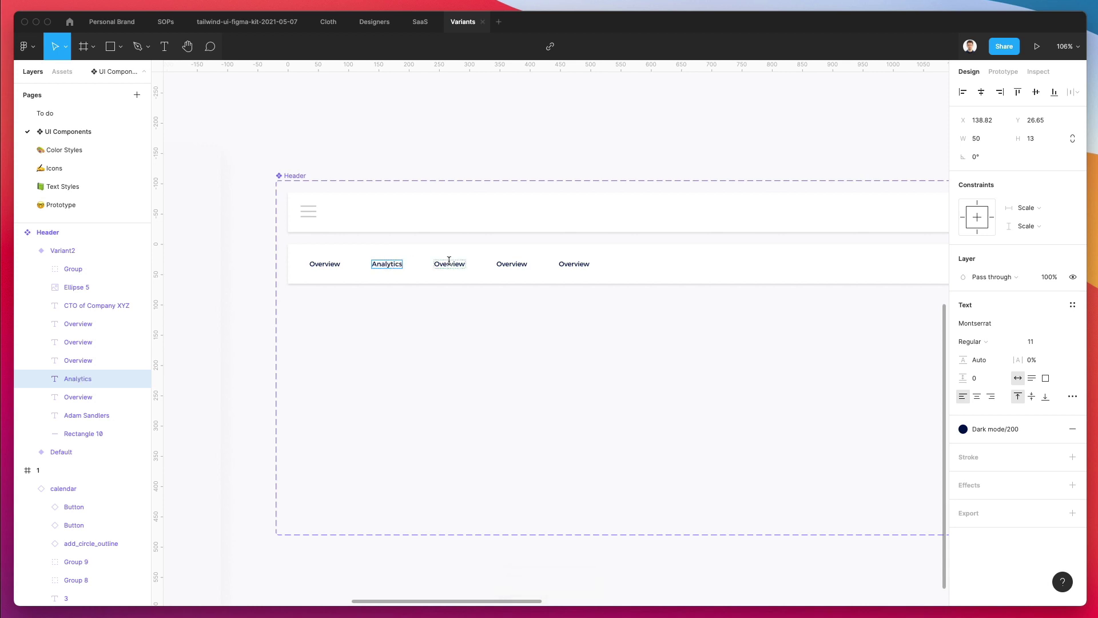
{"action": "double_click", "coordinate": [449, 262]}
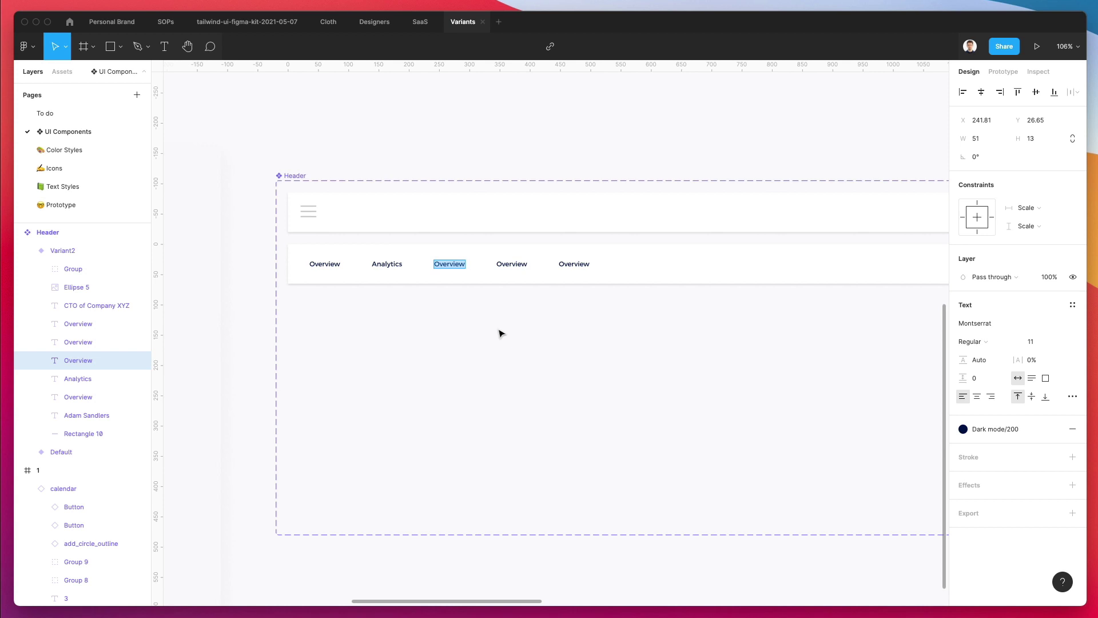
{"action": "type", "text": "Email Lists"}
{"action": "left_click", "coordinate": [511, 262]}
{"action": "type", "text": "Settings"}
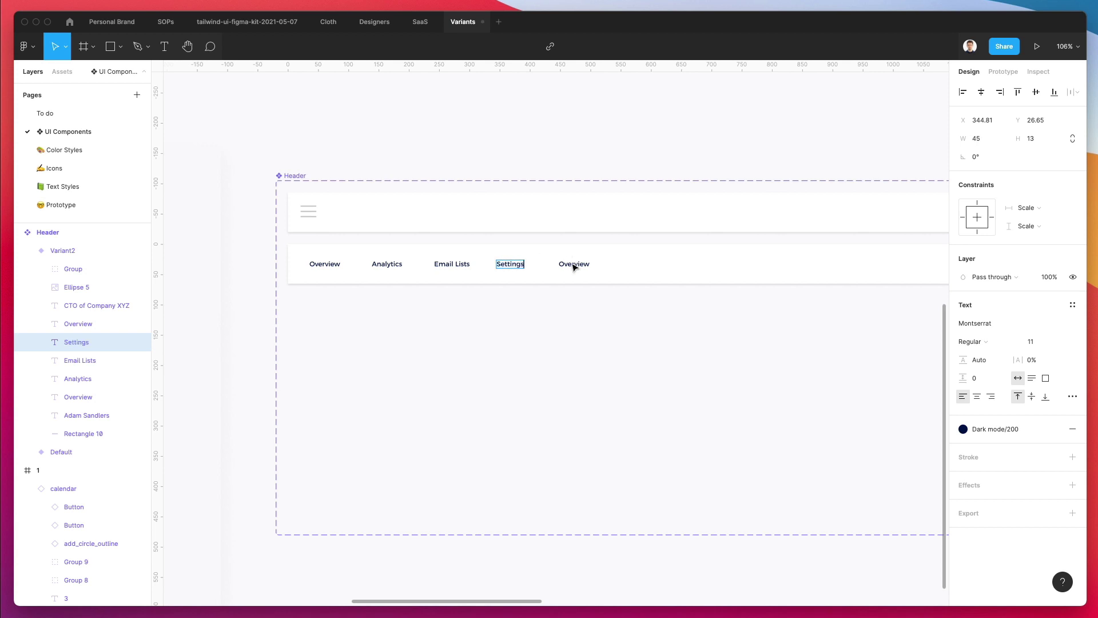
{"action": "double_click", "coordinate": [574, 264]}
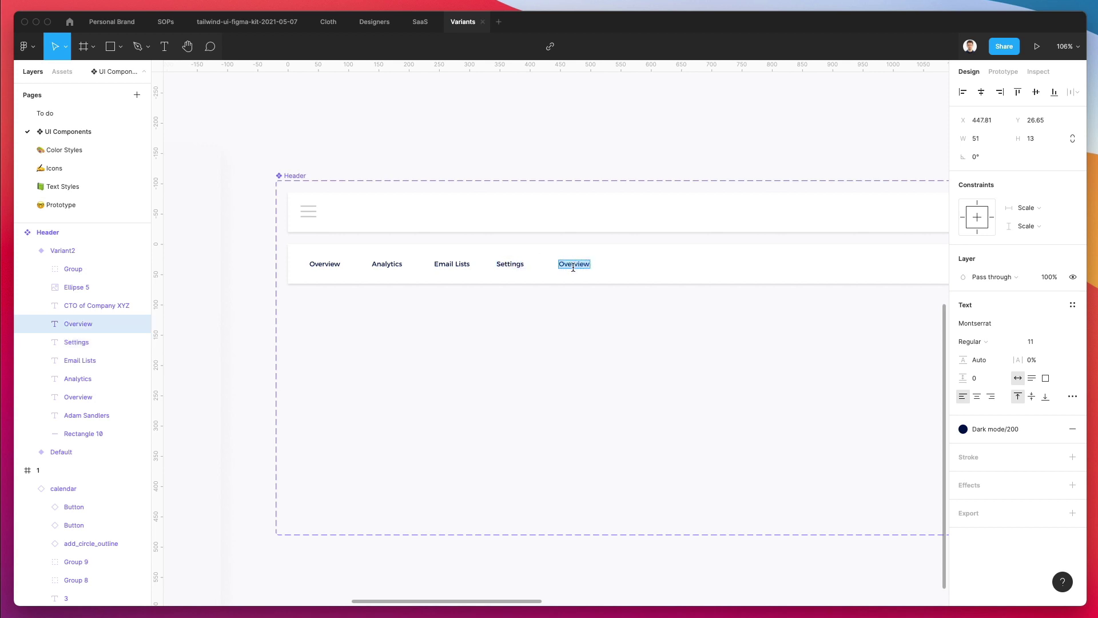
{"action": "type", "text": "Profile"}
Step: Change the Analytics label in Variant2 to "Campaigns"
{"action": "double_click", "coordinate": [398, 264]}
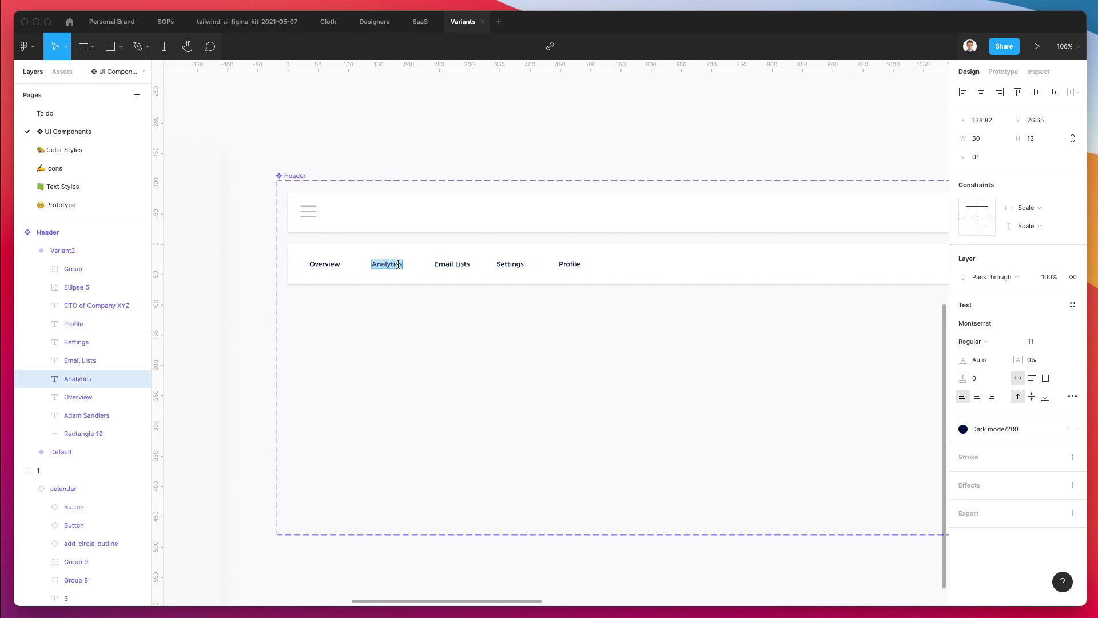
{"action": "type", "text": "Campaigns"}
{"action": "left_click", "coordinate": [355, 290]}
Step: Draw a thin rectangle about 73 × 2 along Variant2's lower edge beneath Overview and fill it with Primary/400
{"action": "scroll", "coordinate": [356, 285], "scroll_direction": "up", "scroll_amount": 5}
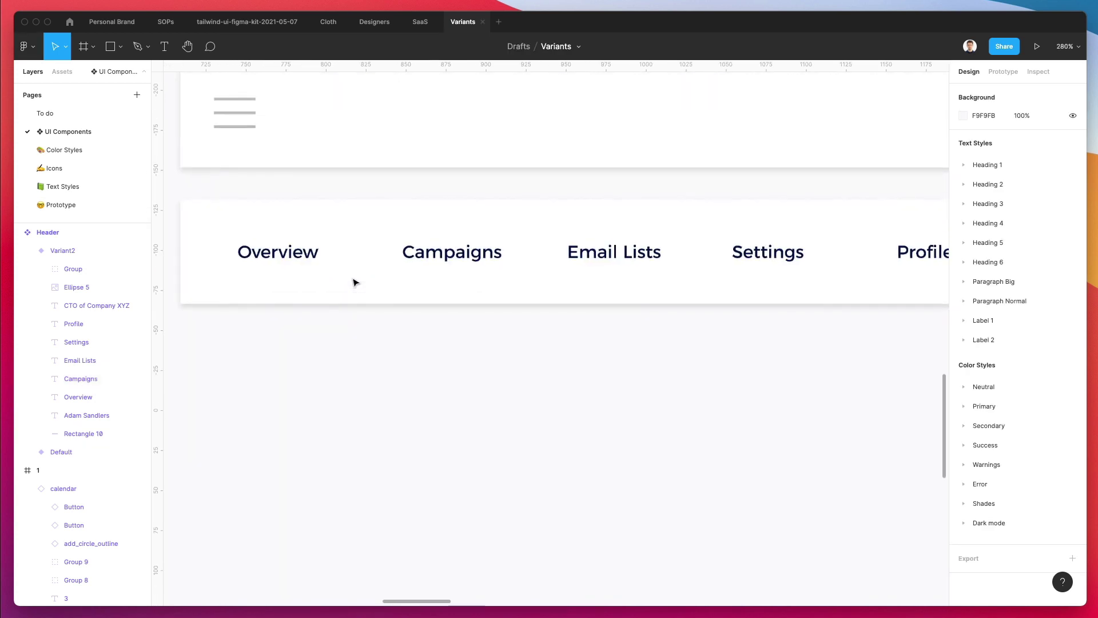
{"action": "key", "text": "r"}
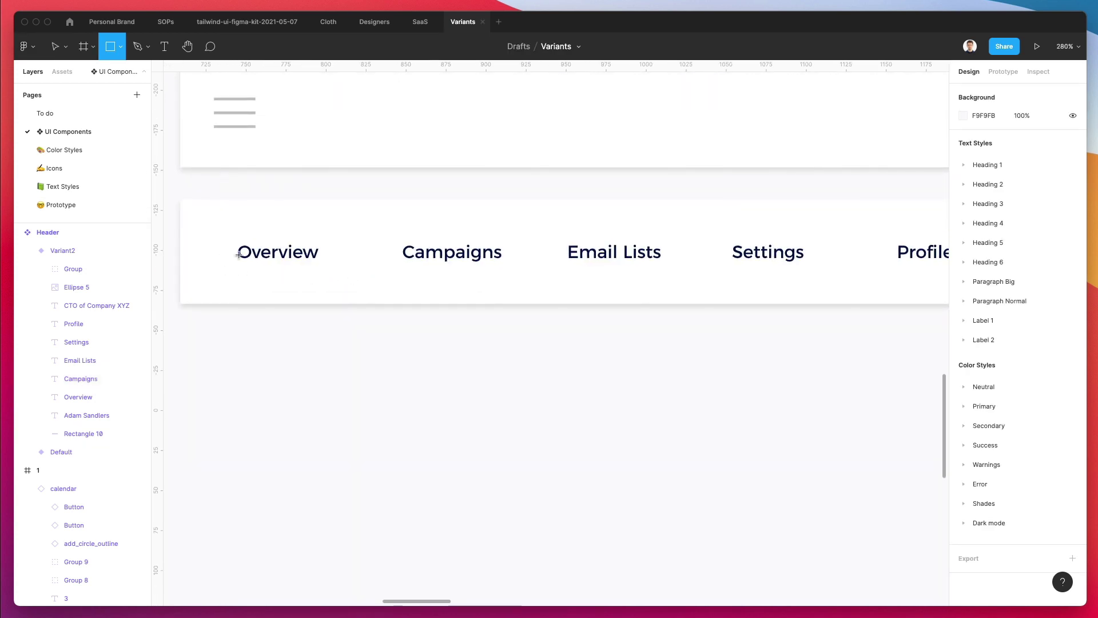
{"action": "left_click_drag", "start_coordinate": [238, 255], "coordinate": [315, 305]}
{"action": "left_click", "coordinate": [1054, 305]}
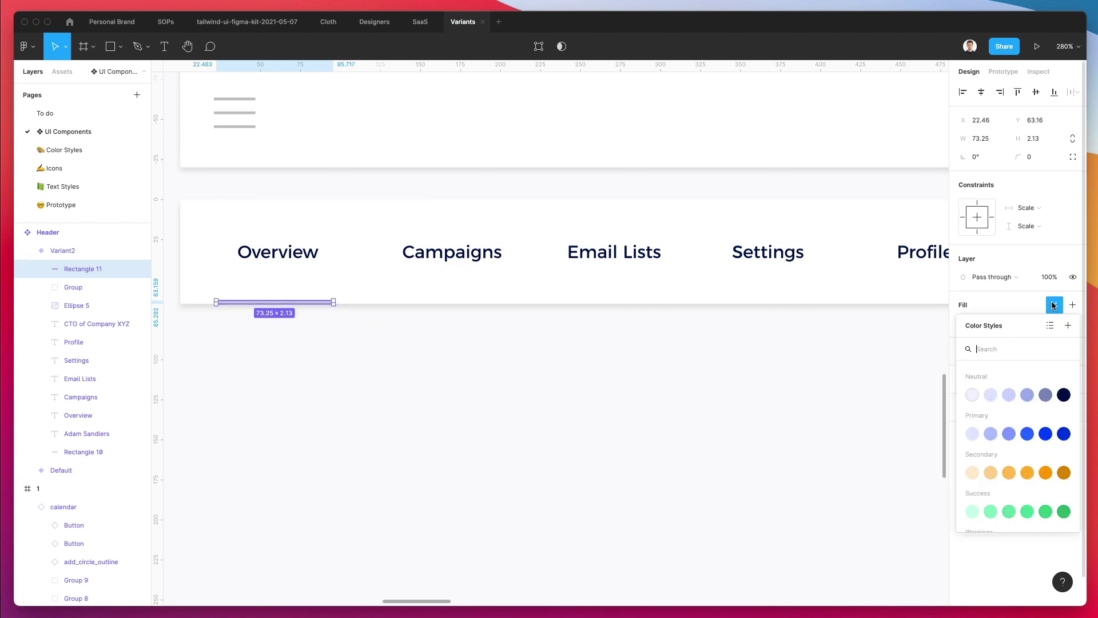
{"action": "left_click", "coordinate": [1043, 436]}
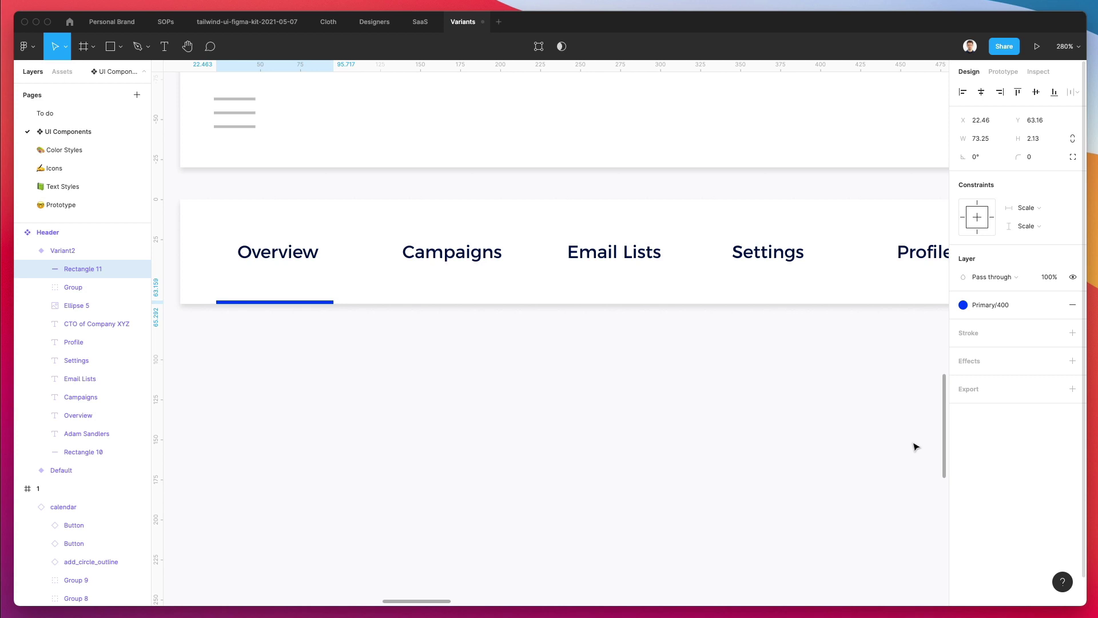
{"action": "key", "text": "Right"}
{"action": "left_click", "coordinate": [492, 339]}
Step: Recolor the Campaigns, Email Lists, Settings and Profile labels in Variant2 with the Gray 3 style
{"action": "scroll", "coordinate": [469, 303], "scroll_direction": "down", "scroll_amount": 3}
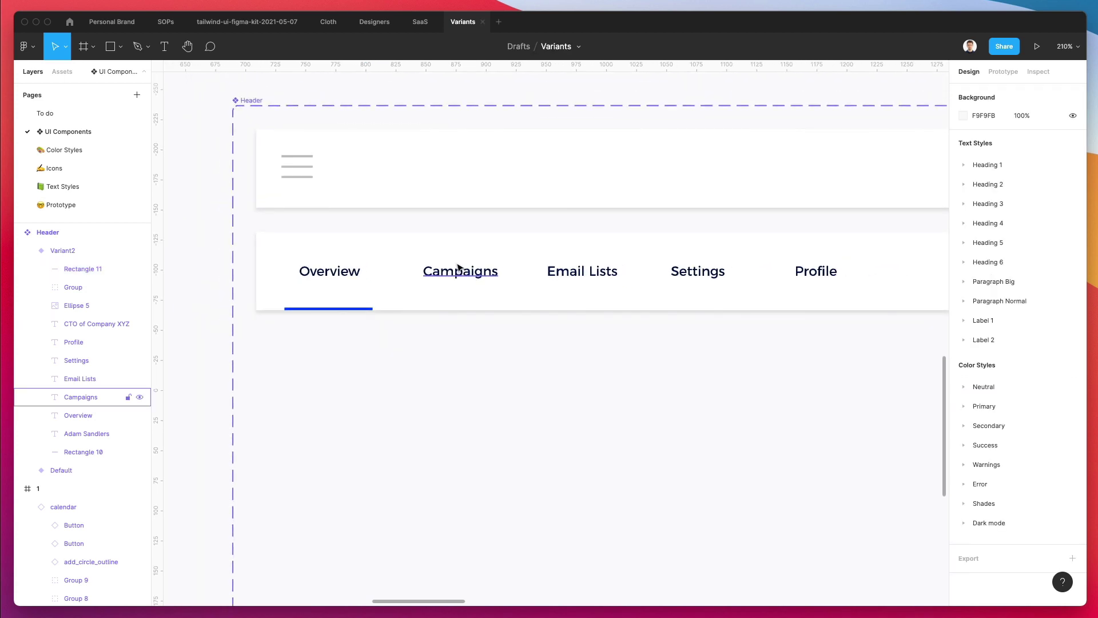
{"action": "left_click", "coordinate": [455, 270]}
{"action": "left_click", "coordinate": [612, 270], "text": "shift"}
{"action": "left_click", "coordinate": [693, 275], "text": "shift"}
{"action": "left_click", "coordinate": [826, 274], "text": "shift"}
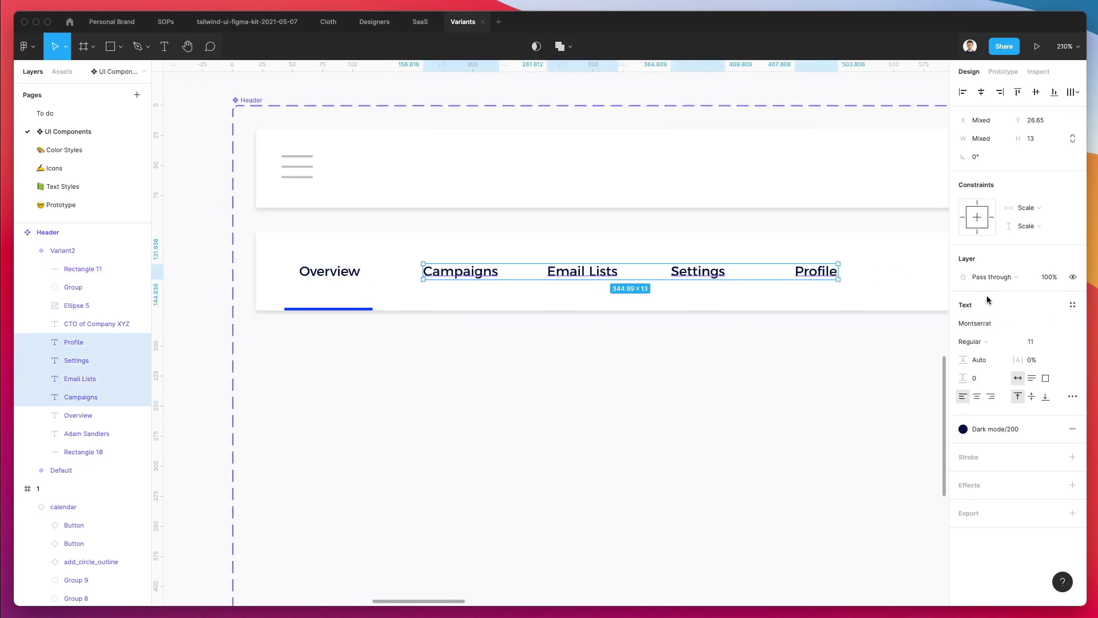
{"action": "left_click", "coordinate": [997, 436]}
{"action": "scroll", "coordinate": [1026, 497], "scroll_direction": "down", "scroll_amount": 2}
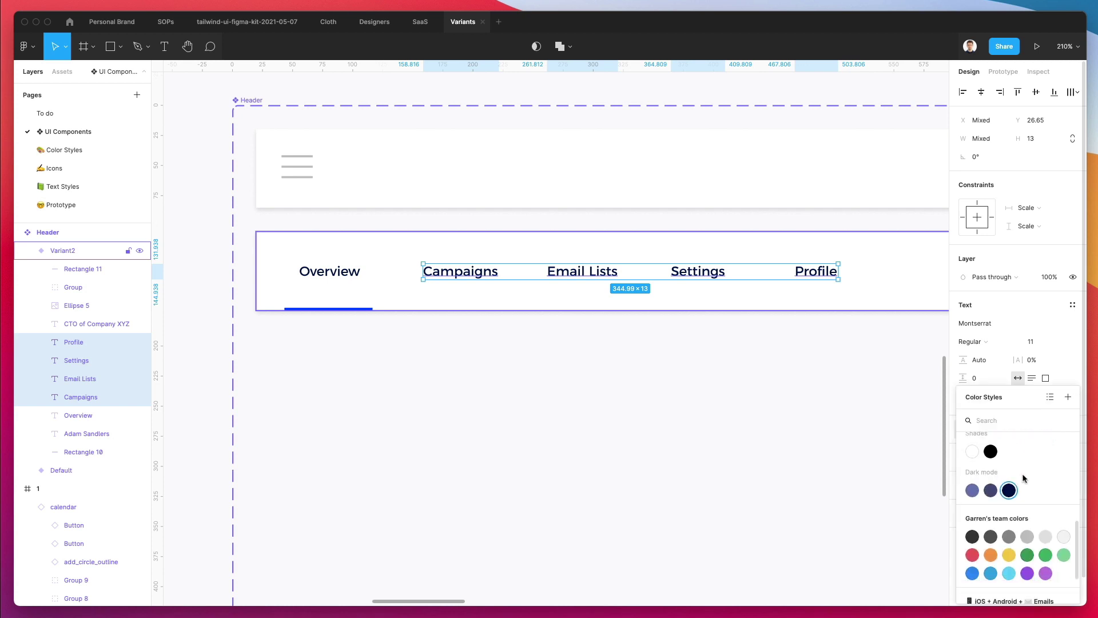
{"action": "left_click", "coordinate": [1007, 522]}
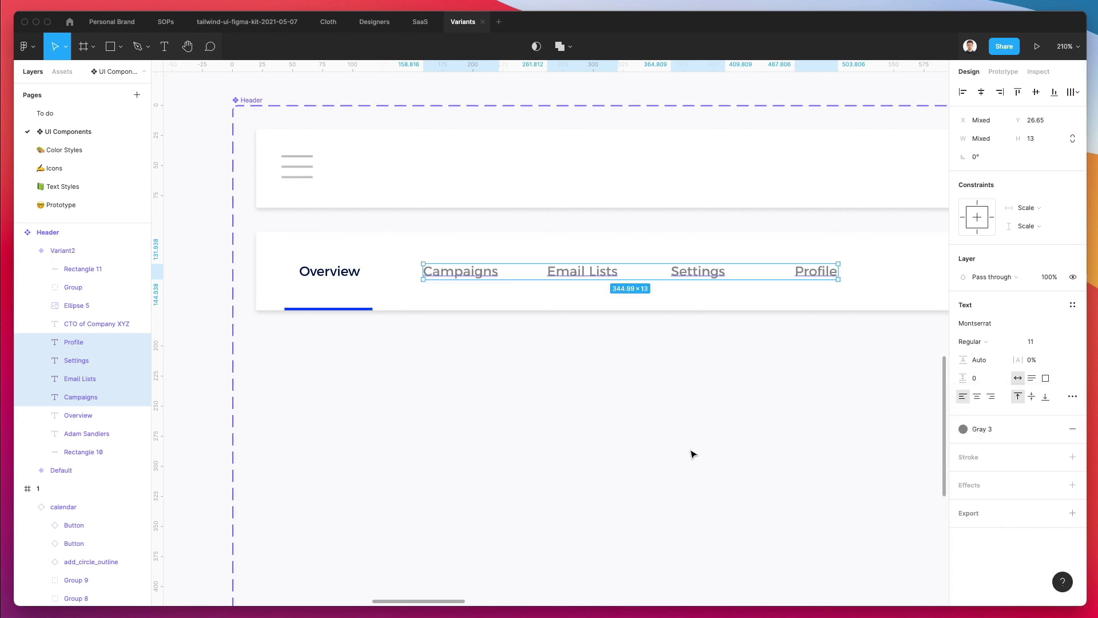
{"action": "left_click", "coordinate": [597, 419]}
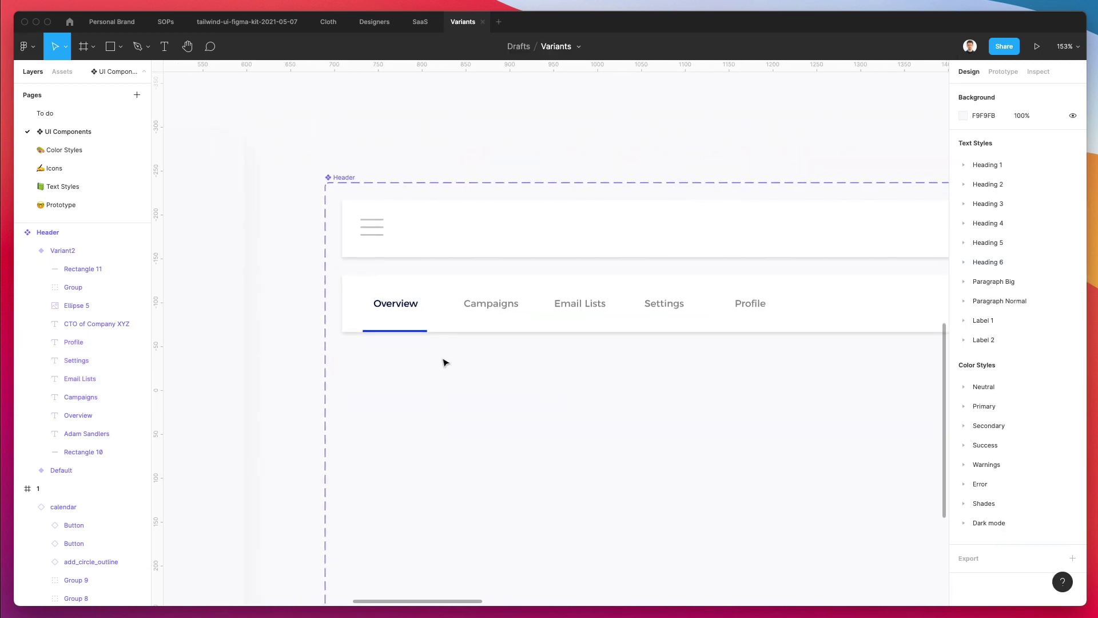
Step: Shift the blue underline beneath Overview slightly left to X 19.46 and set its width to 78
{"action": "scroll", "coordinate": [392, 328], "scroll_direction": "up", "scroll_amount": 3}
{"action": "left_click", "coordinate": [395, 332]}
{"action": "left_click_drag", "start_coordinate": [393, 327], "coordinate": [388, 325]}
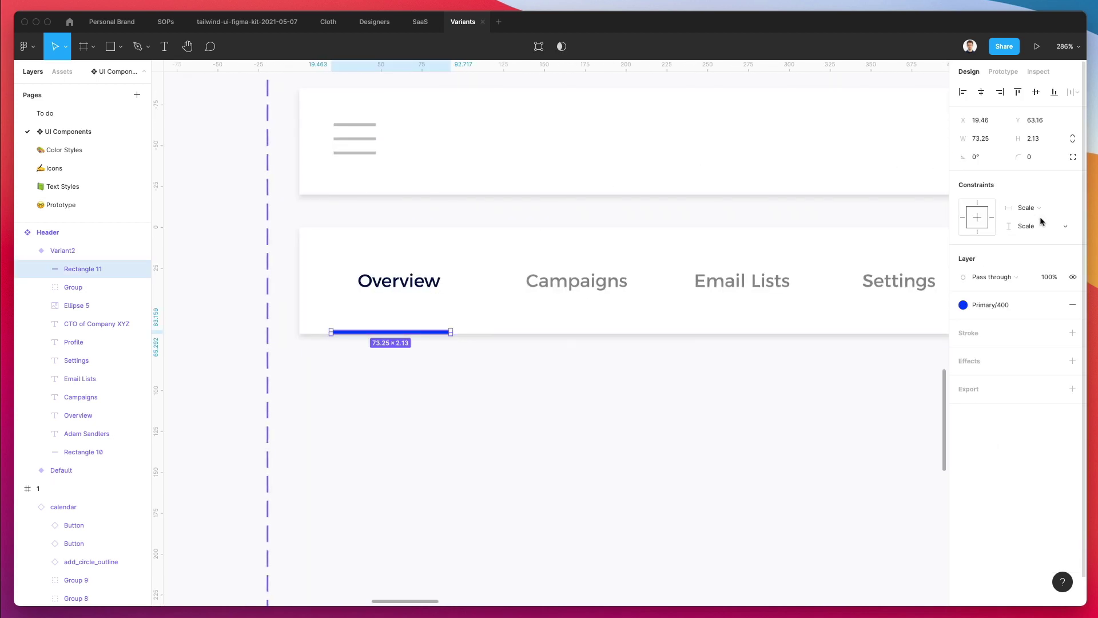
{"action": "left_click", "coordinate": [985, 139]}
{"action": "key", "text": "BackSpace"}
{"action": "type", "text": "5"}
{"action": "key", "text": "Return"}
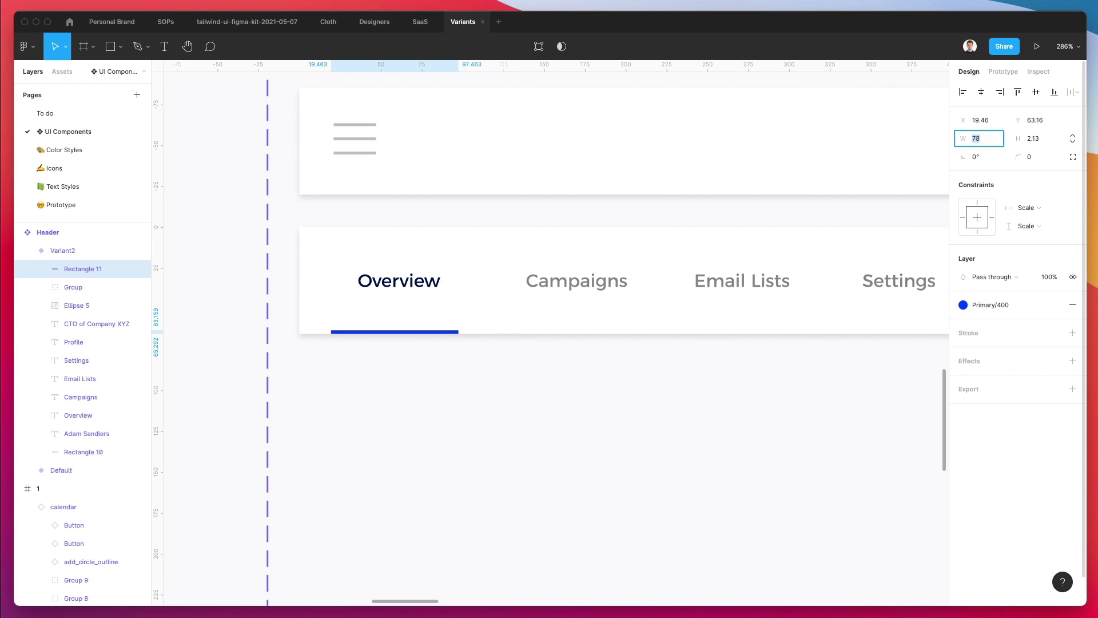
{"action": "key", "text": "Escape"}
{"action": "left_click", "coordinate": [370, 437]}
Step: Duplicate Variant2 directly below itself inside the Header component set as a third variant
{"action": "scroll", "coordinate": [382, 404], "scroll_direction": "down", "scroll_amount": 5}
{"action": "scroll", "coordinate": [383, 404], "scroll_direction": "down", "scroll_amount": 5}
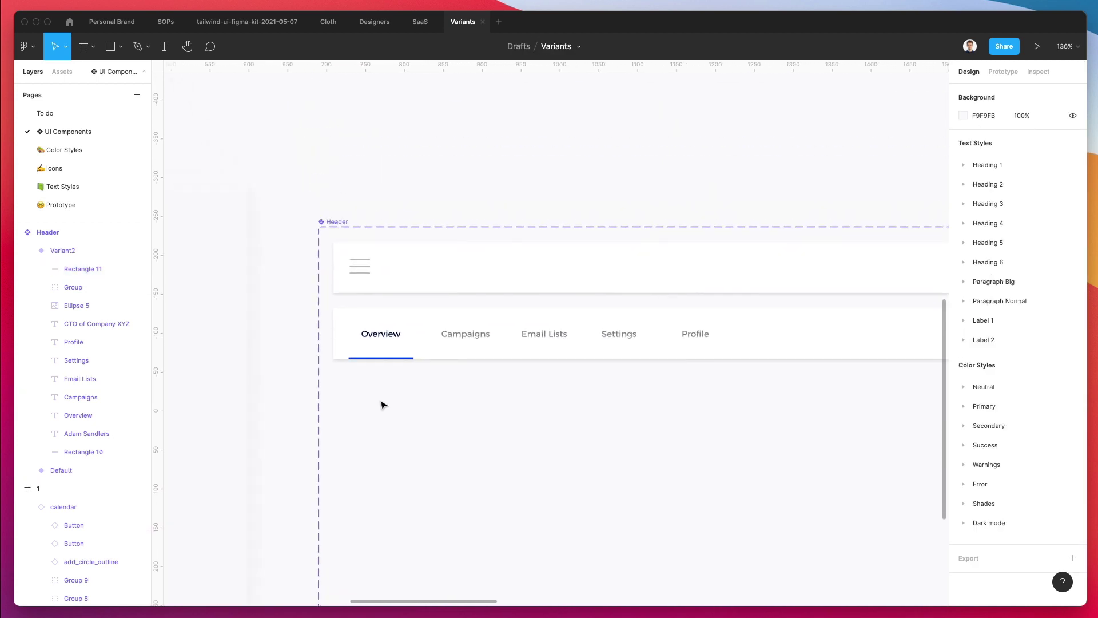
{"action": "scroll", "coordinate": [383, 404], "scroll_direction": "down", "scroll_amount": 3}
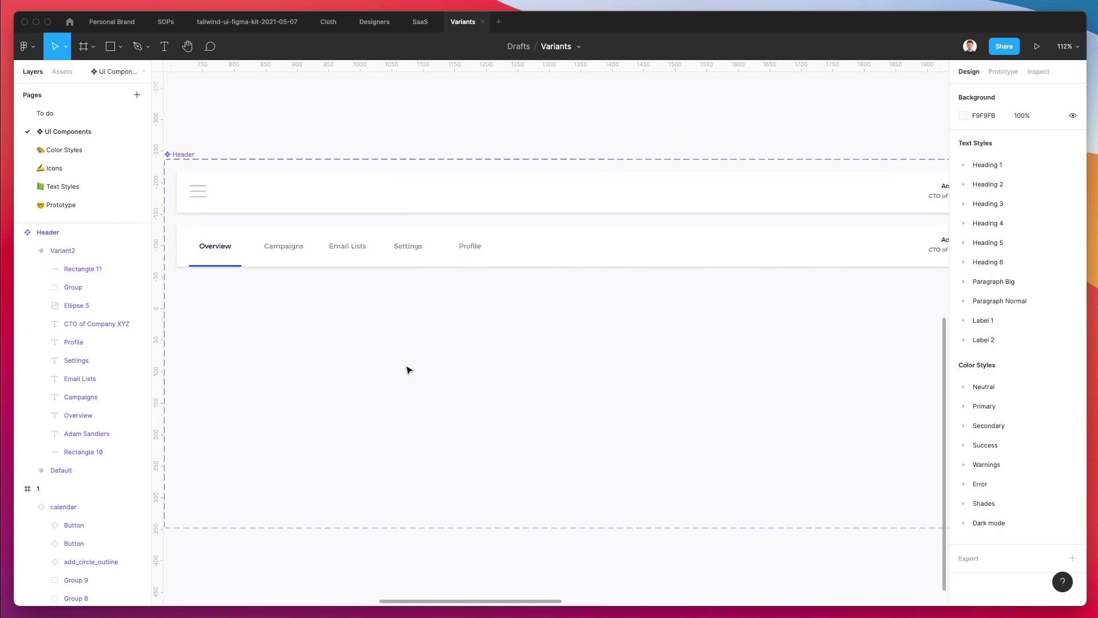
{"action": "scroll", "coordinate": [437, 360], "scroll_direction": "right", "scroll_amount": 3}
{"action": "scroll", "coordinate": [519, 326], "scroll_direction": "left", "scroll_amount": 5}
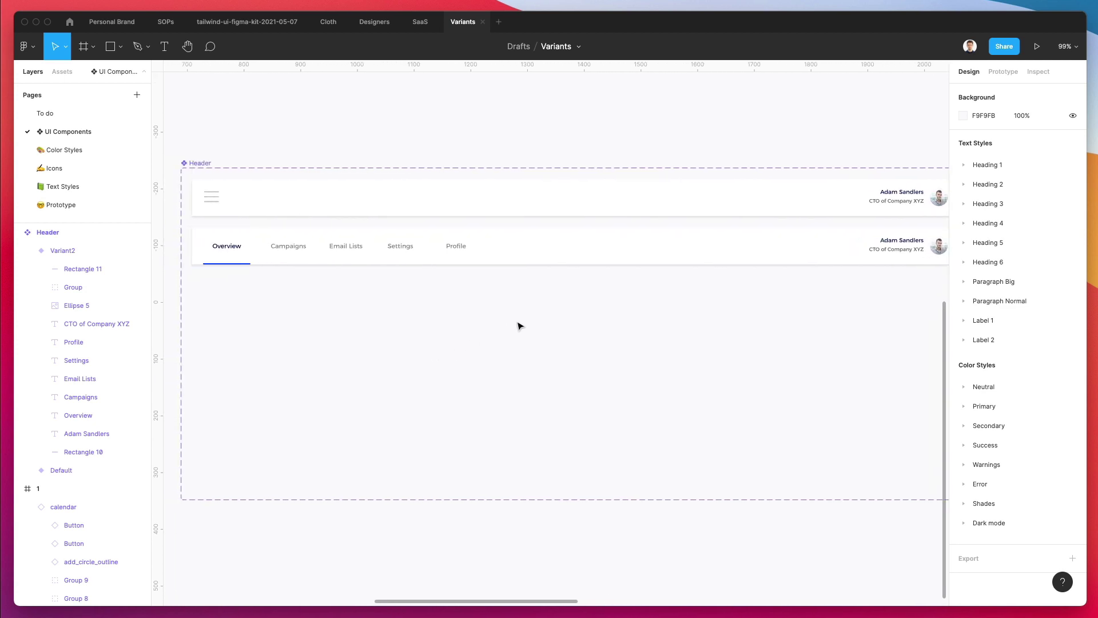
{"action": "left_click", "coordinate": [451, 247]}
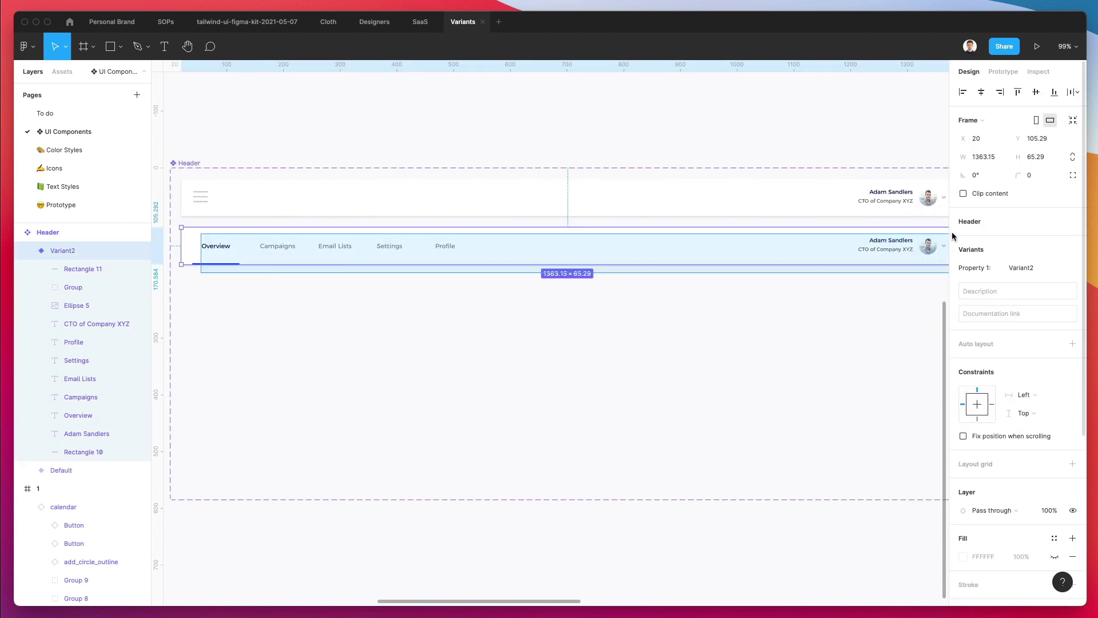
{"action": "scroll", "coordinate": [801, 242], "scroll_direction": "right", "scroll_amount": 3}
{"action": "left_click_drag", "start_coordinate": [773, 252], "coordinate": [767, 296]}
{"action": "left_click", "coordinate": [608, 372]}
Step: Group the five navigation labels and the blue underline in Variant3
{"action": "scroll", "coordinate": [608, 372], "scroll_direction": "left", "scroll_amount": 5}
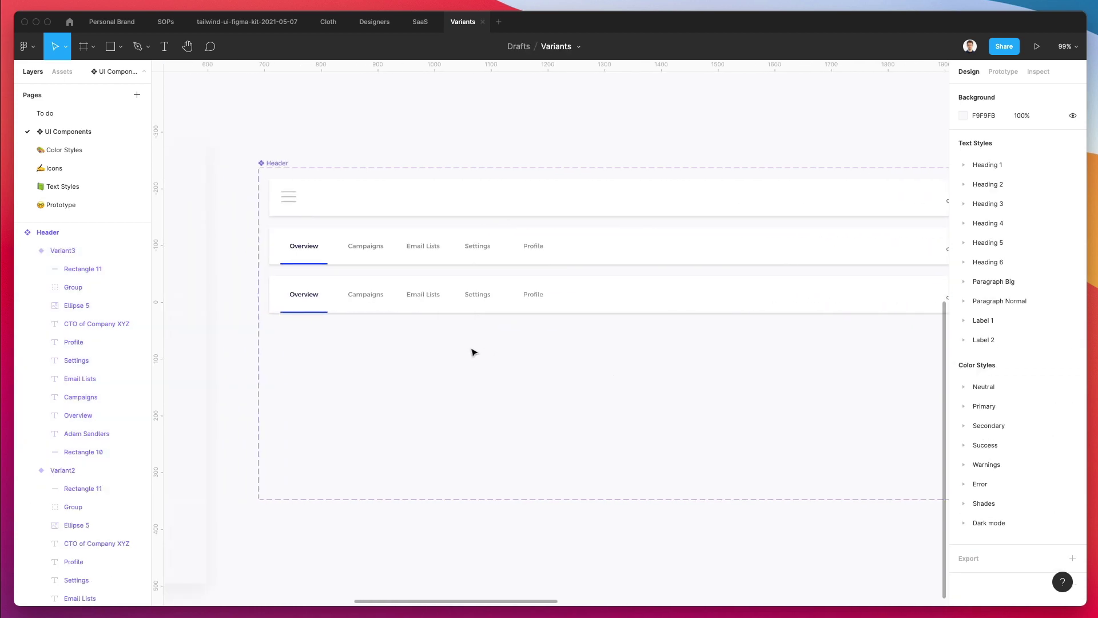
{"action": "left_click_drag", "start_coordinate": [629, 351], "coordinate": [285, 290]}
{"action": "left_click", "coordinate": [726, 315], "text": "shift"}
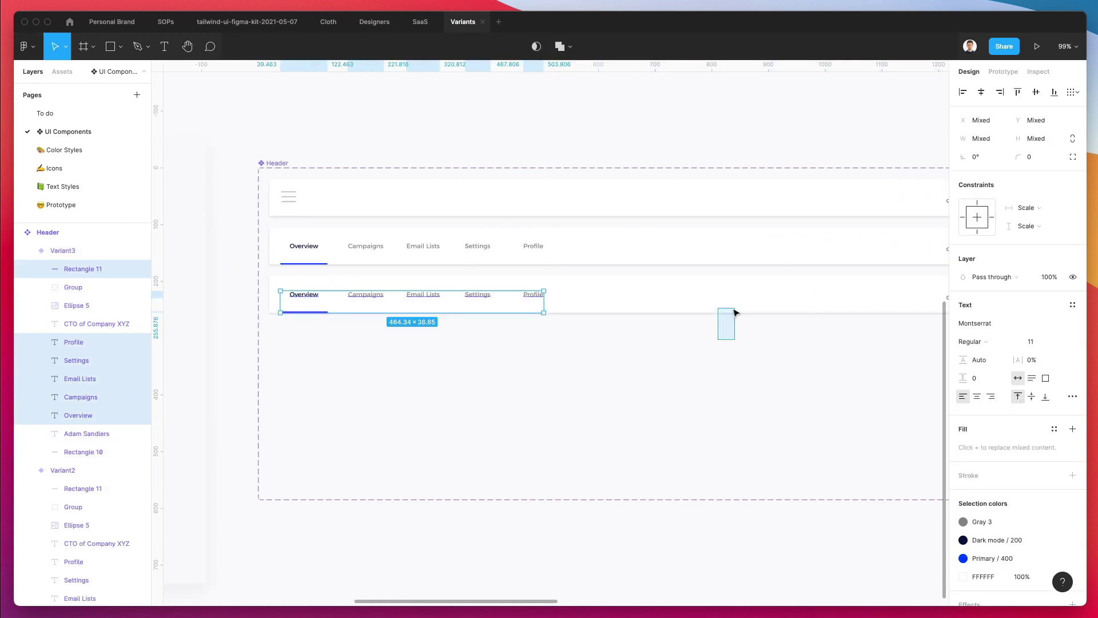
{"action": "key", "text": "super+g"}
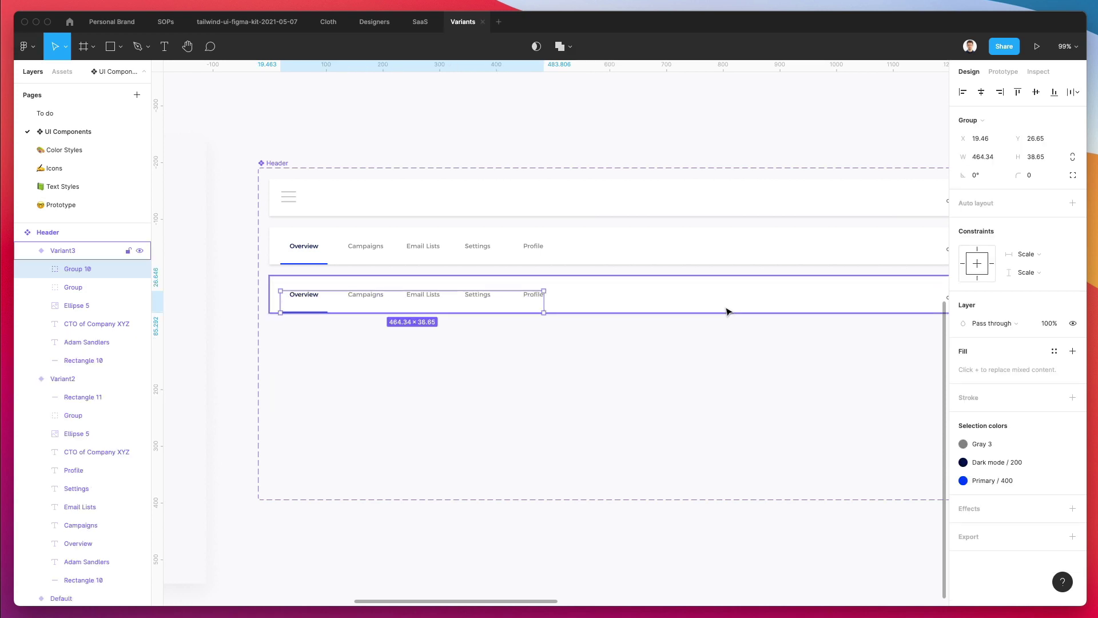
Step: Center the grouped navigation links horizontally within Variant3
{"action": "left_click", "coordinate": [713, 294]}
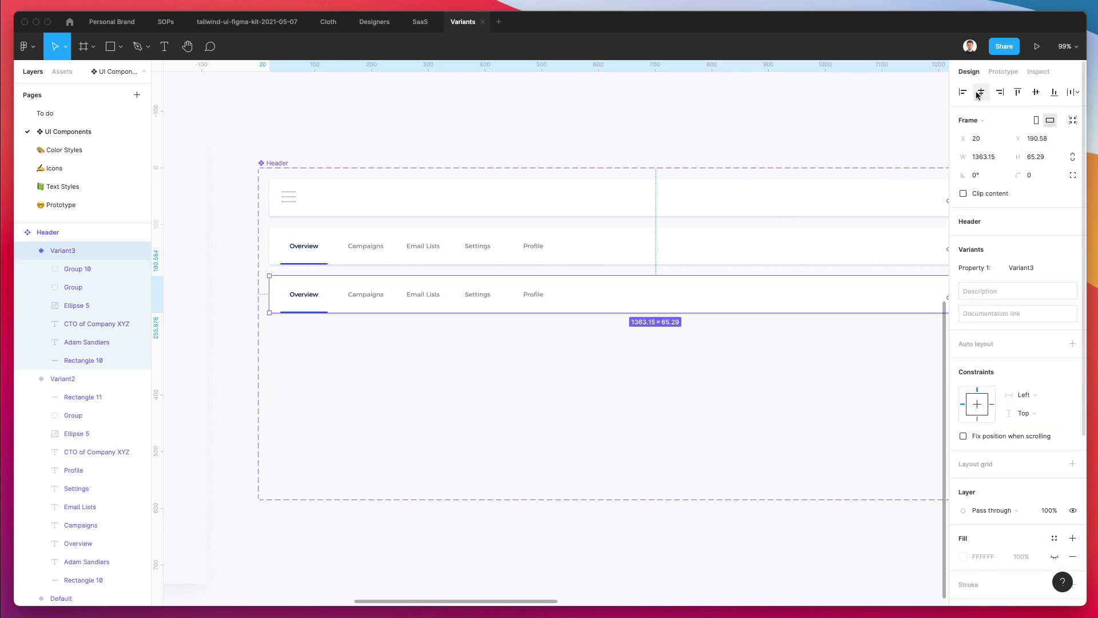
{"action": "key", "text": "Escape"}
{"action": "left_click", "coordinate": [421, 296]}
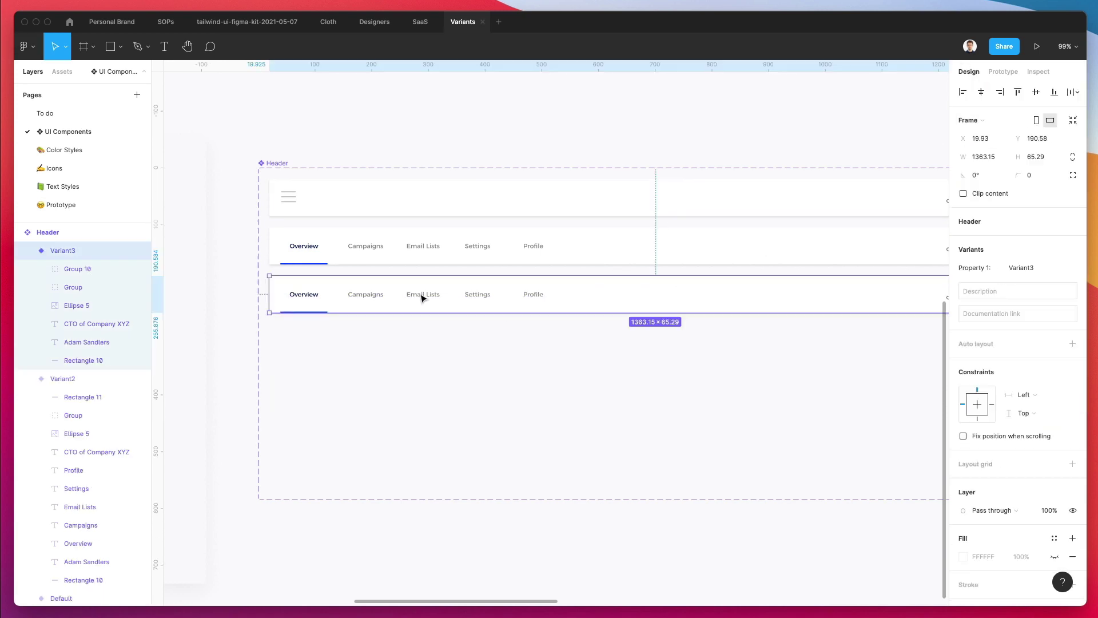
{"action": "left_click", "coordinate": [422, 297]}
{"action": "left_click", "coordinate": [981, 92]}
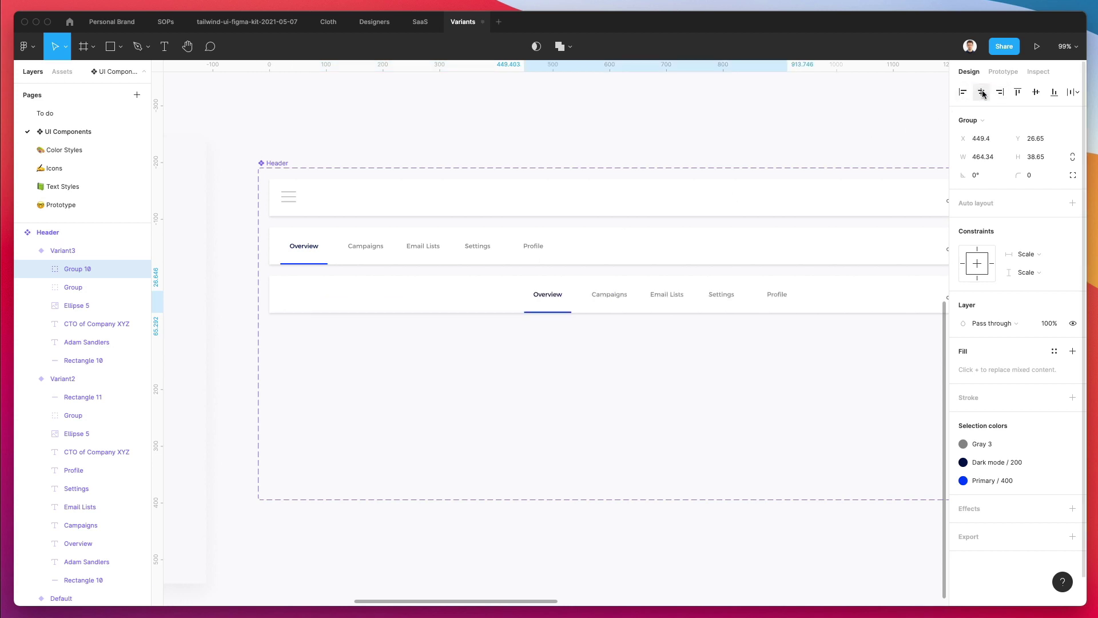
{"action": "key", "text": "Escape"}
{"action": "scroll", "coordinate": [537, 397], "scroll_direction": "left", "scroll_amount": 2}
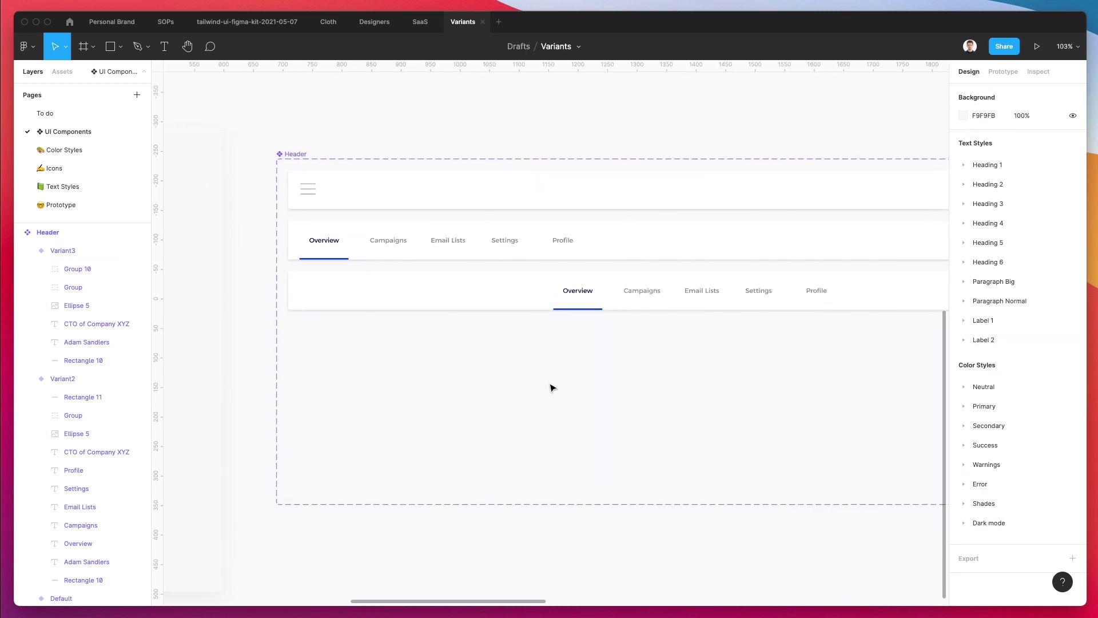
{"action": "scroll", "coordinate": [589, 365], "scroll_direction": "up", "scroll_amount": 2}
{"action": "scroll", "coordinate": [613, 346], "scroll_direction": "right", "scroll_amount": 1}
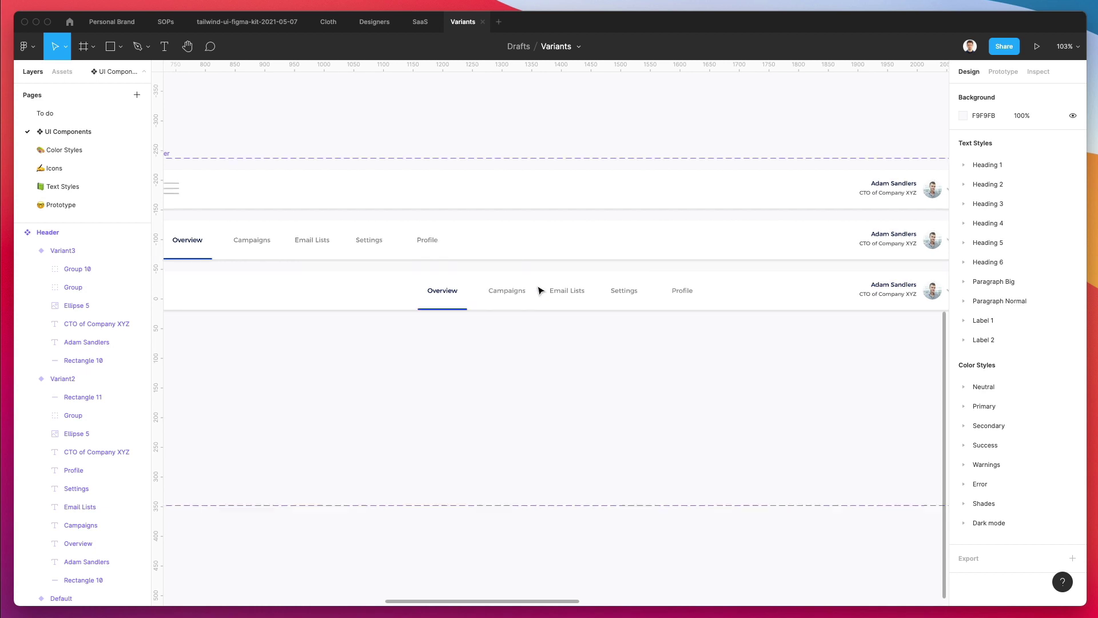
{"action": "scroll", "coordinate": [543, 289], "scroll_direction": "up", "scroll_amount": 3}
{"action": "scroll", "coordinate": [540, 289], "scroll_direction": "down", "scroll_amount": 3}
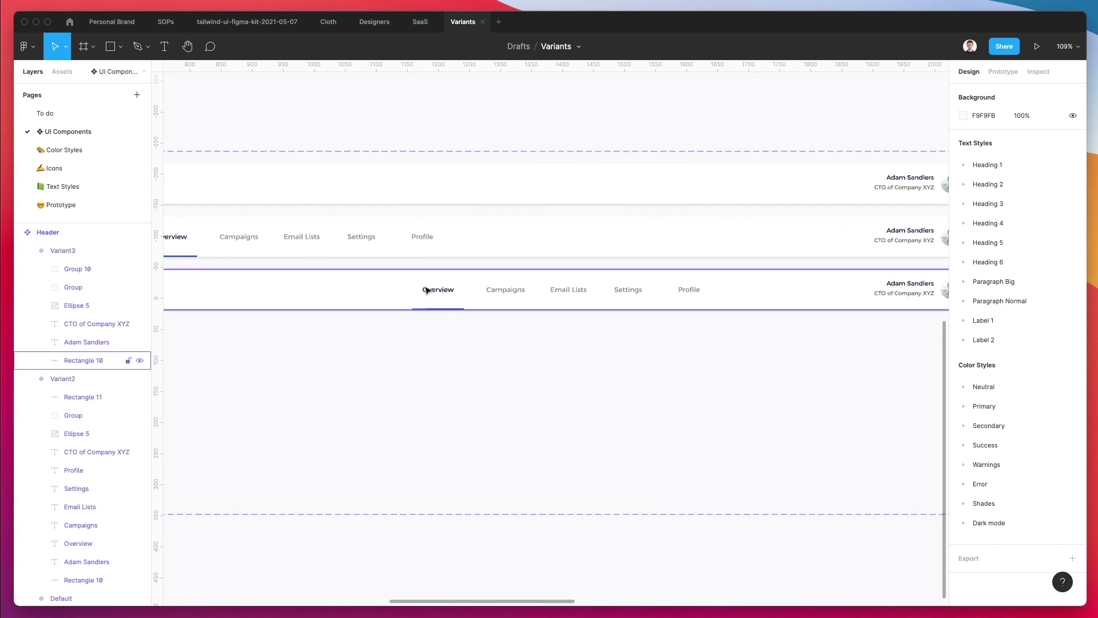
{"action": "scroll", "coordinate": [454, 254], "scroll_direction": "up", "scroll_amount": 5}
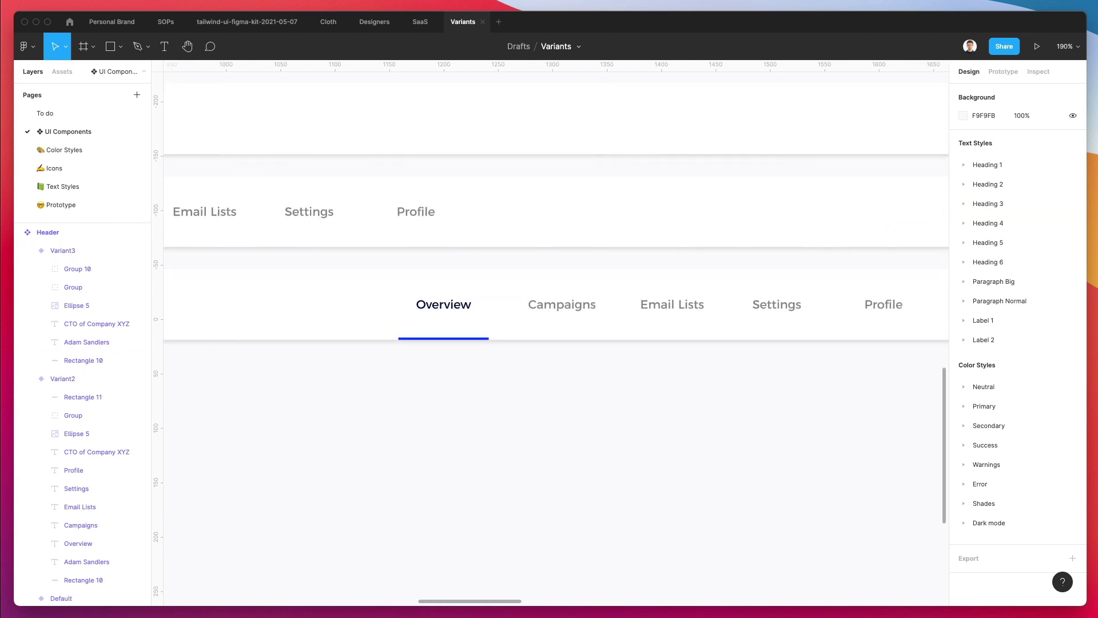
Step: Switch to the Nucleo icon app and move its window clear of the Variant3 links
{"action": "key", "text": "super+Tab"}
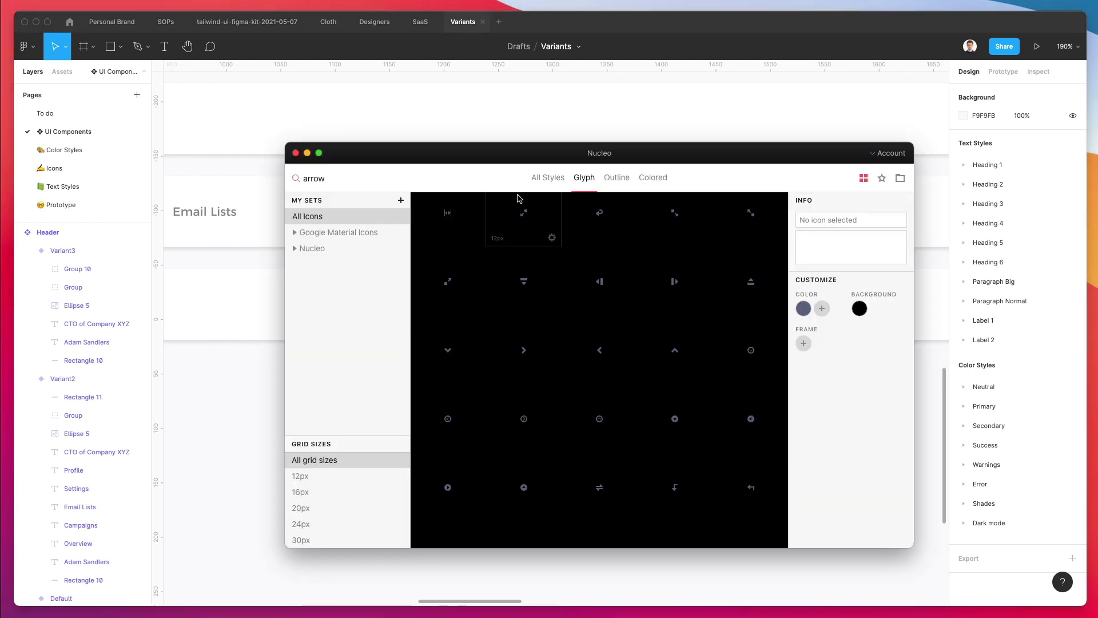
{"action": "left_click_drag", "start_coordinate": [520, 162], "coordinate": [670, 415]}
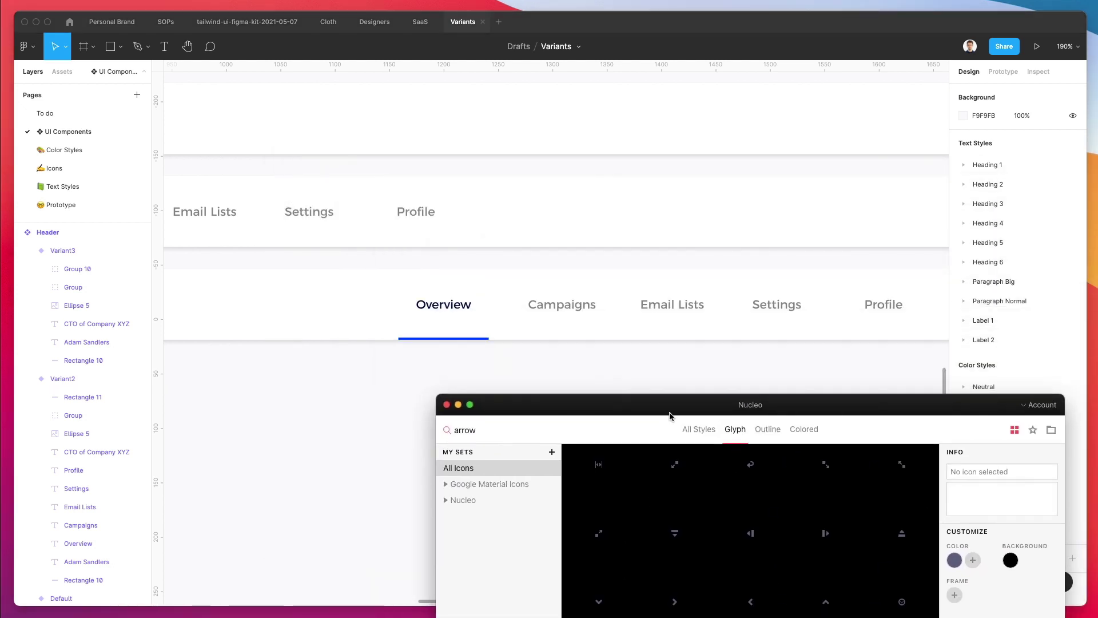
{"action": "left_click", "coordinate": [296, 400]}
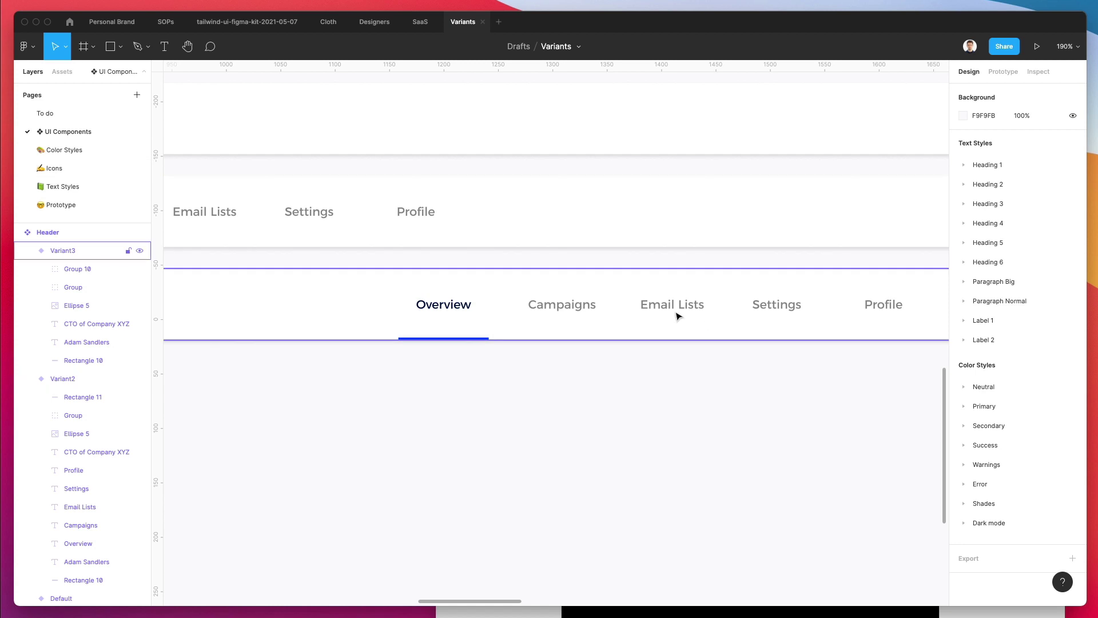
Step: Search the local component assets for "dash" to find a dashboard icon
{"action": "left_click", "coordinate": [63, 71]}
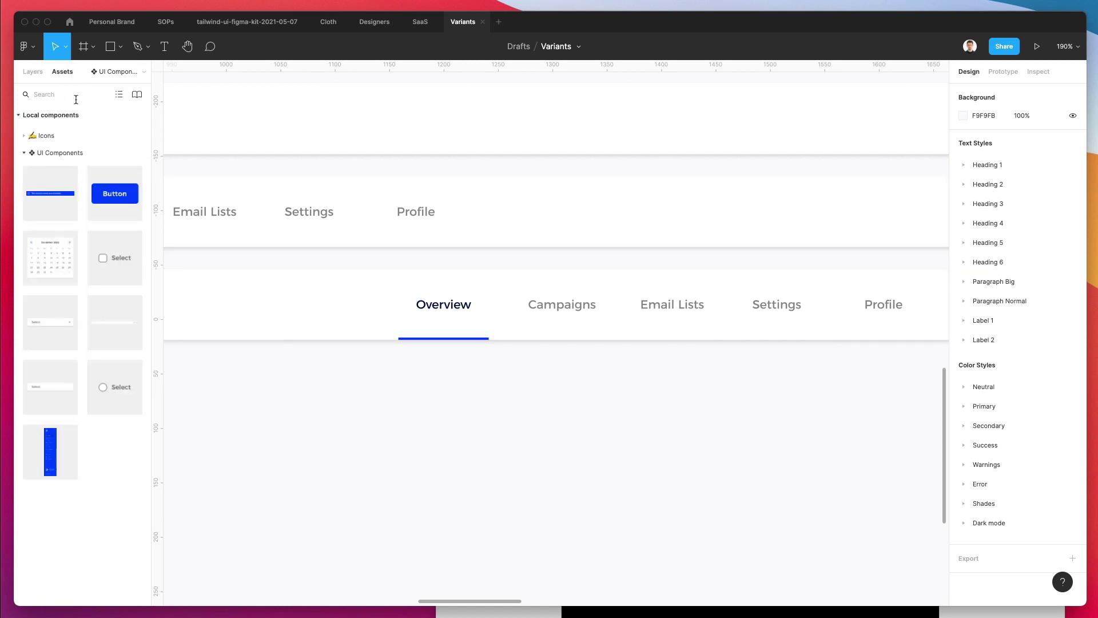
{"action": "left_click", "coordinate": [24, 135]}
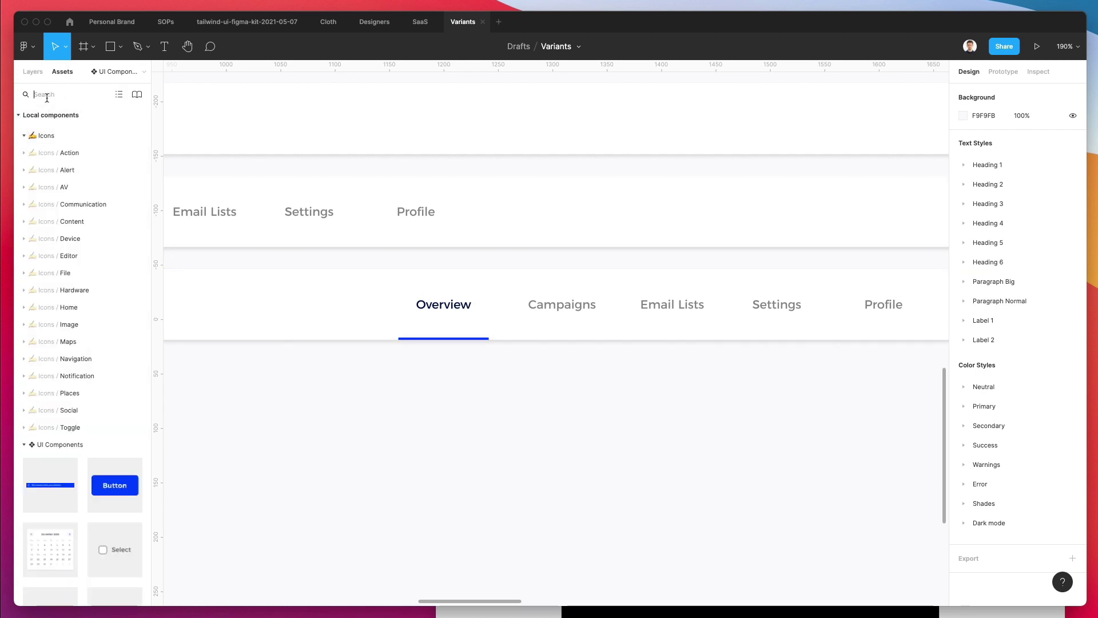
{"action": "left_click", "coordinate": [47, 95]}
{"action": "type", "text": "d"}
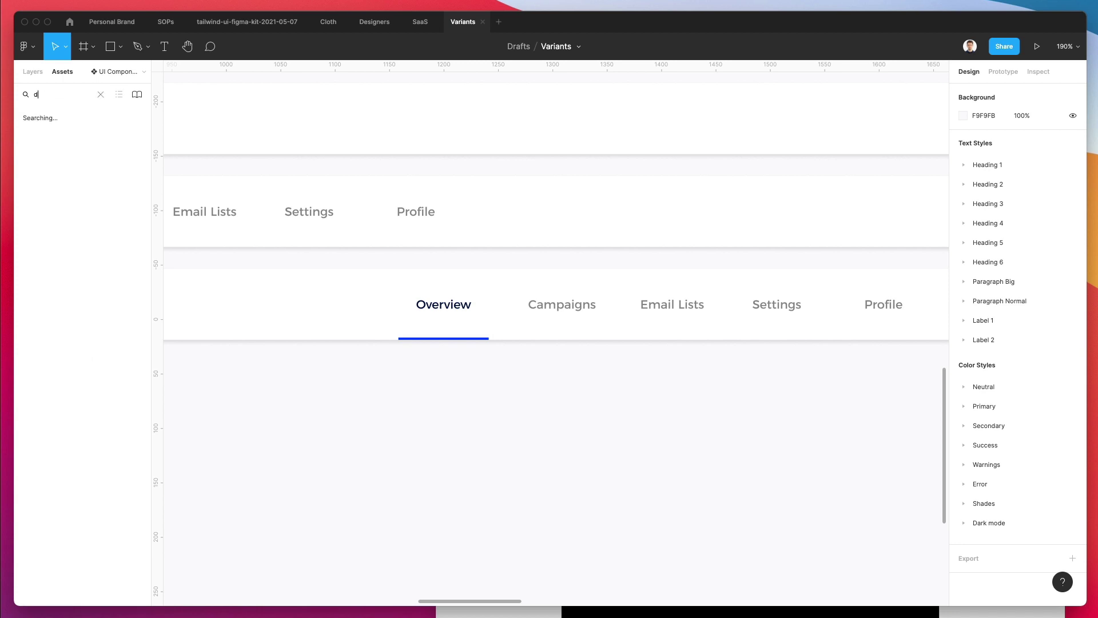
{"action": "type", "text": "asha"}
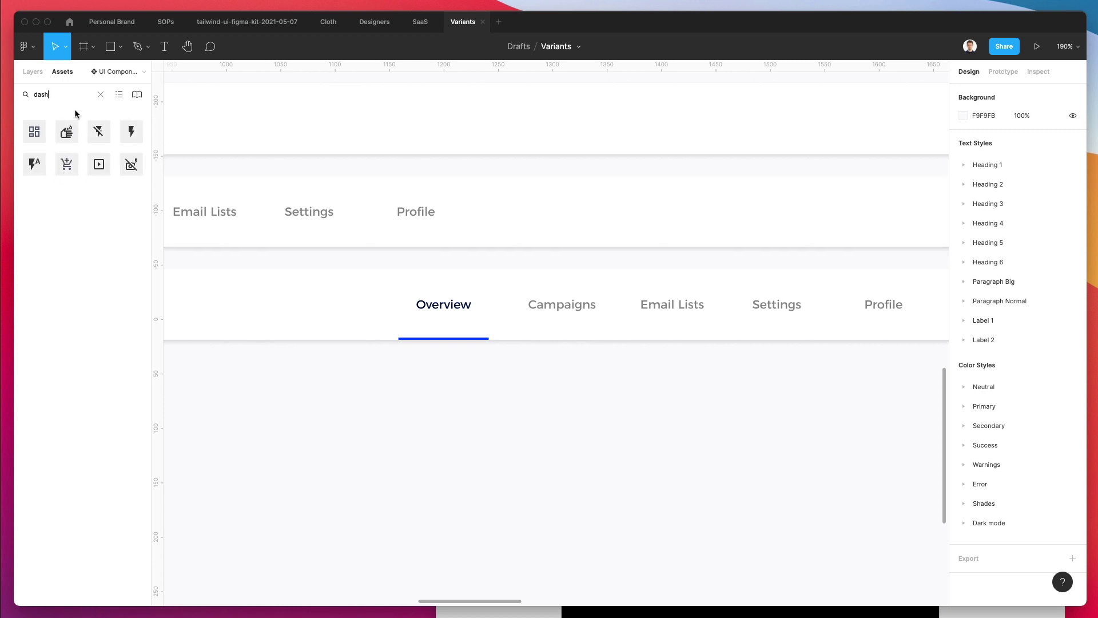
Step: Clear the asset search and expand the Action category of the local icon components
{"action": "key", "text": "BackSpace"}
{"action": "key", "text": "BackSpace"}
{"action": "key", "text": "BackSpace"}
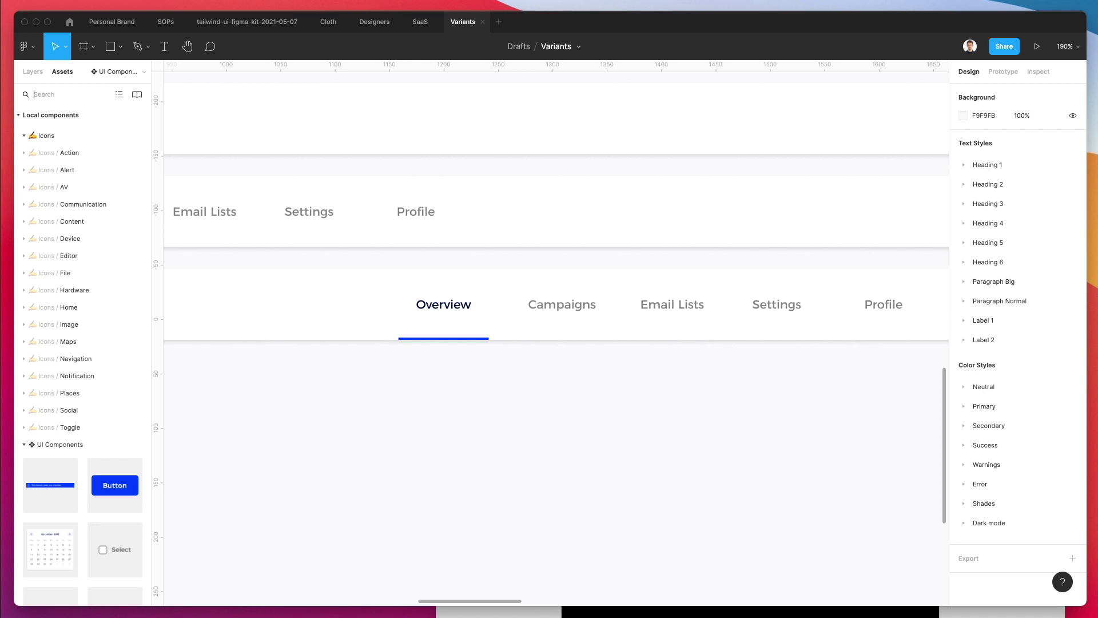
{"action": "left_click", "coordinate": [24, 136]}
{"action": "left_click", "coordinate": [24, 137]}
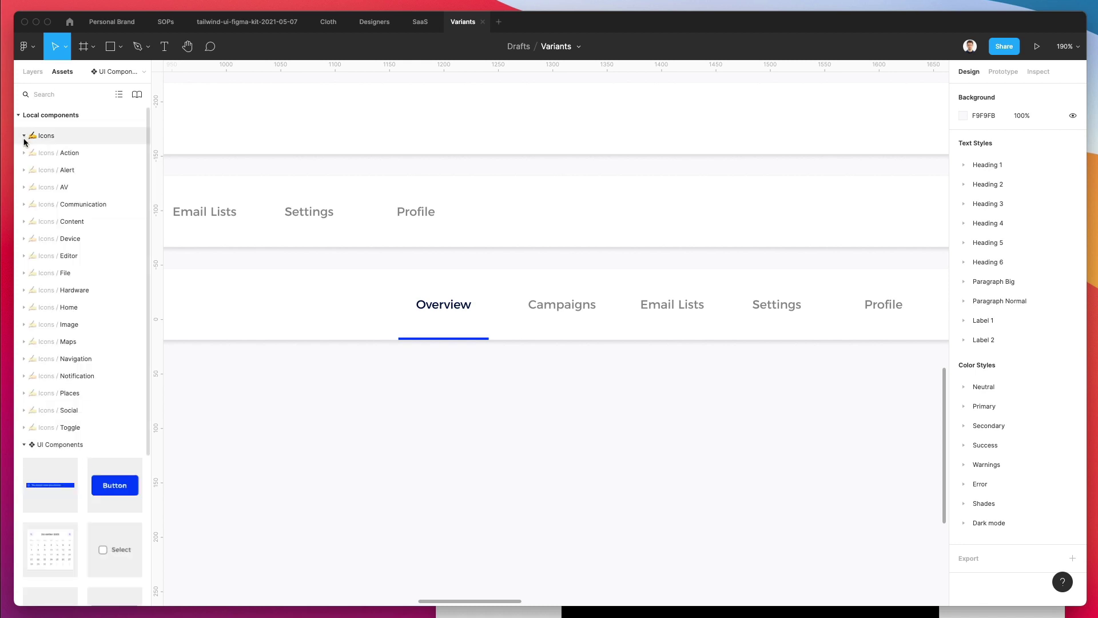
{"action": "left_click", "coordinate": [24, 154]}
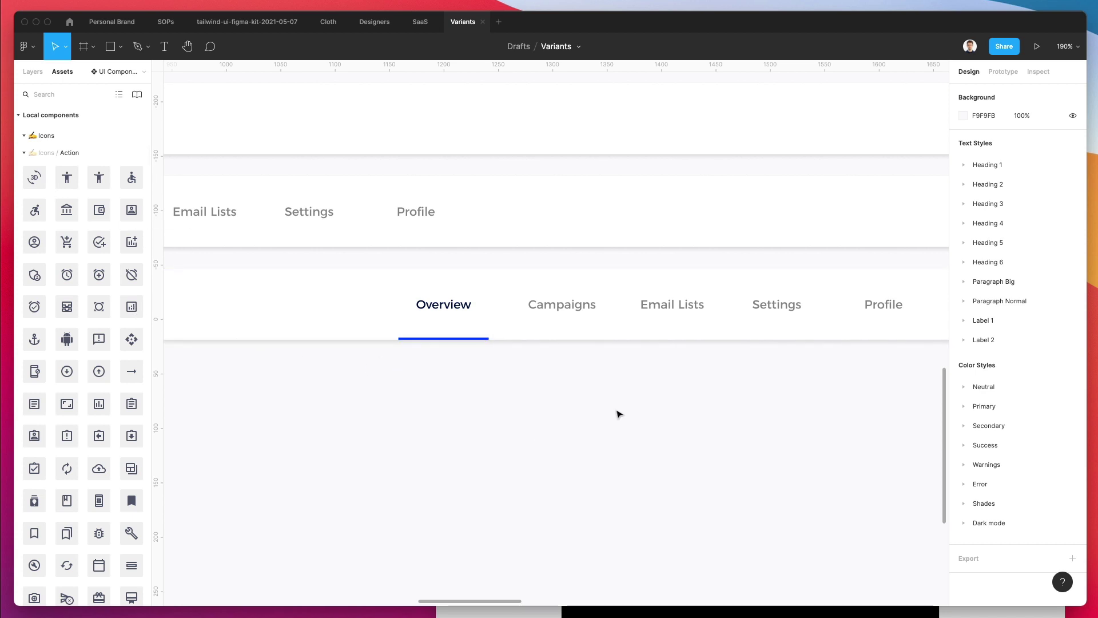
Step: Copy the Overview, Campaigns, Email Lists, Settings and Profile labels in Variant3
{"action": "left_click", "coordinate": [460, 307]}
{"action": "left_click", "coordinate": [452, 305]}
{"action": "left_click", "coordinate": [562, 305], "text": "shift"}
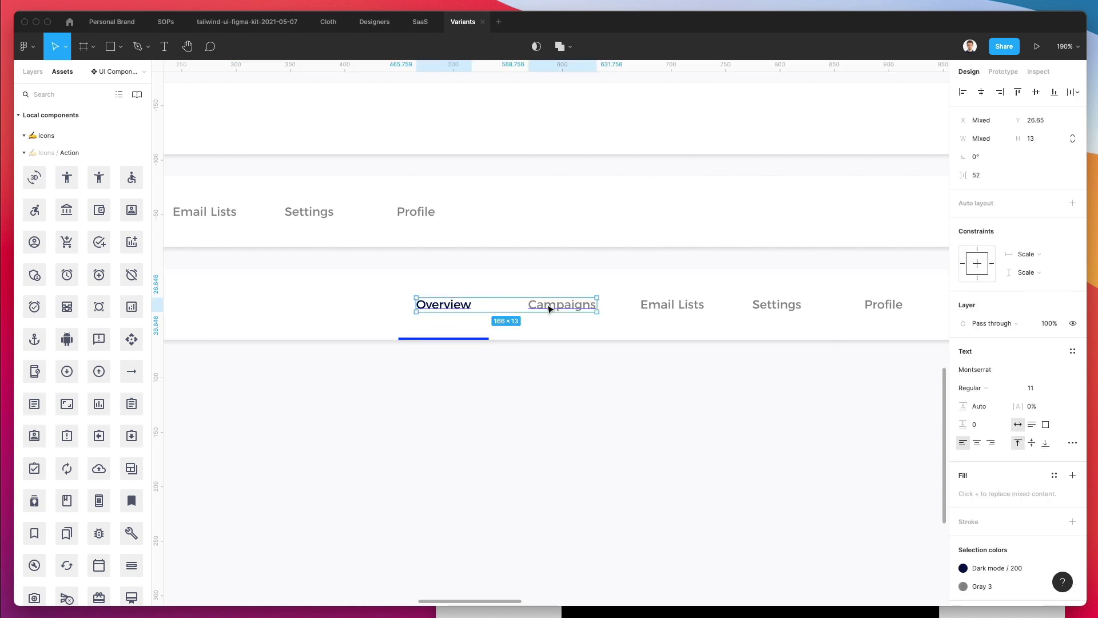
{"action": "left_click", "coordinate": [673, 309], "text": "shift"}
{"action": "left_click", "coordinate": [775, 307], "text": "shift"}
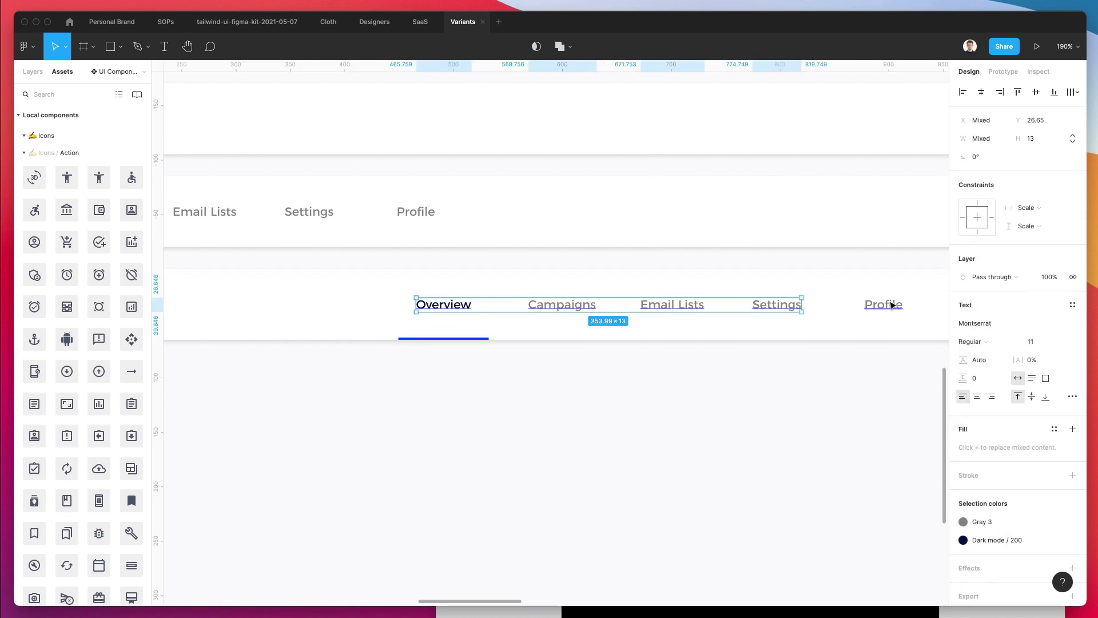
{"action": "left_click", "coordinate": [875, 307], "text": "shift"}
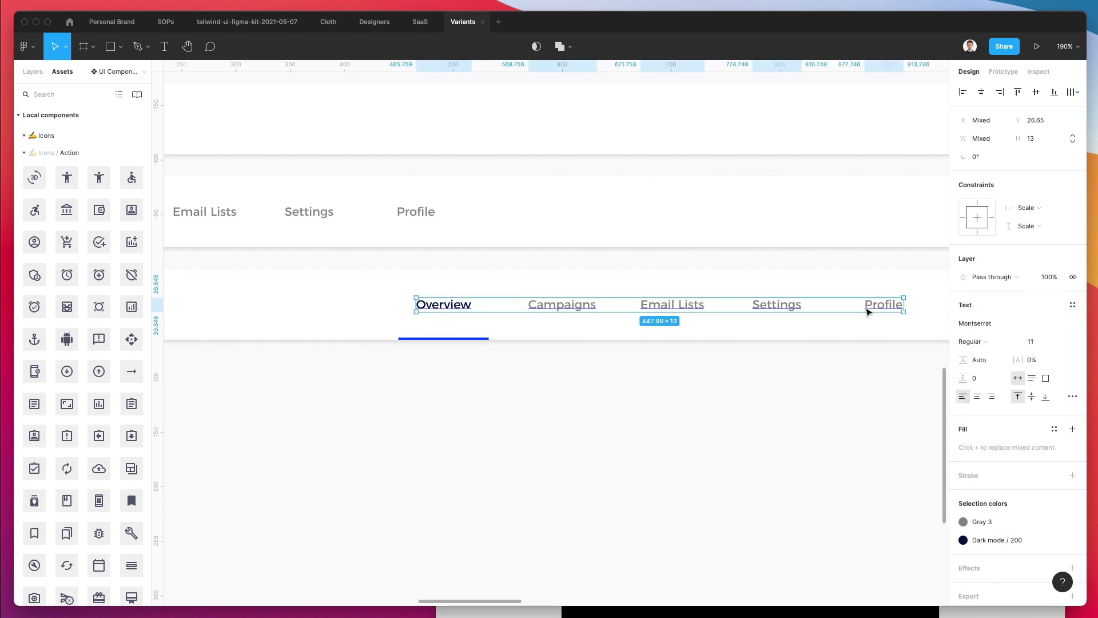
{"action": "left_click", "coordinate": [39, 77]}
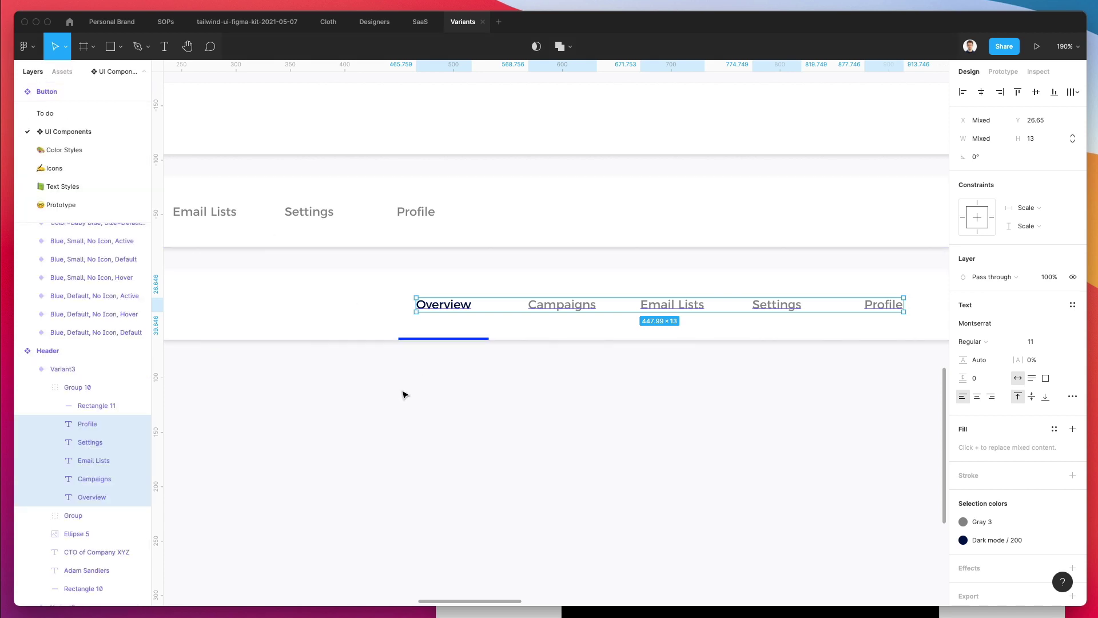
Step: Paste the copied navigation labels onto the Icons page, in the empty space above the Content icon set
{"action": "left_click", "coordinate": [63, 169]}
{"action": "scroll", "coordinate": [519, 411], "scroll_direction": "down", "scroll_amount": 3}
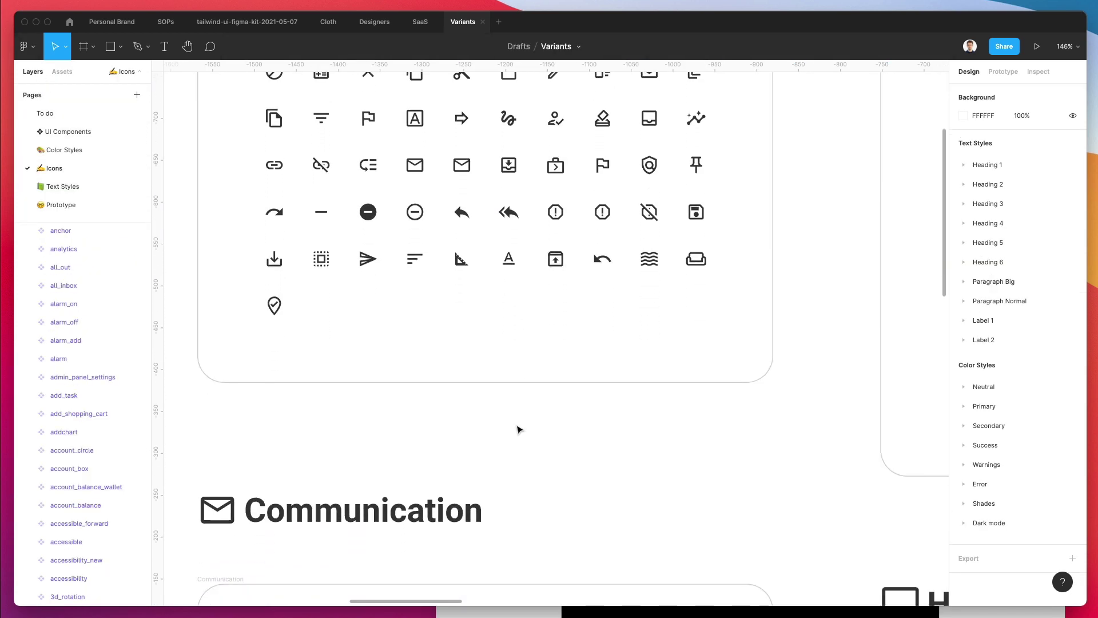
{"action": "scroll", "coordinate": [519, 430], "scroll_direction": "down", "scroll_amount": 3}
{"action": "scroll", "coordinate": [518, 428], "scroll_direction": "up", "scroll_amount": 10}
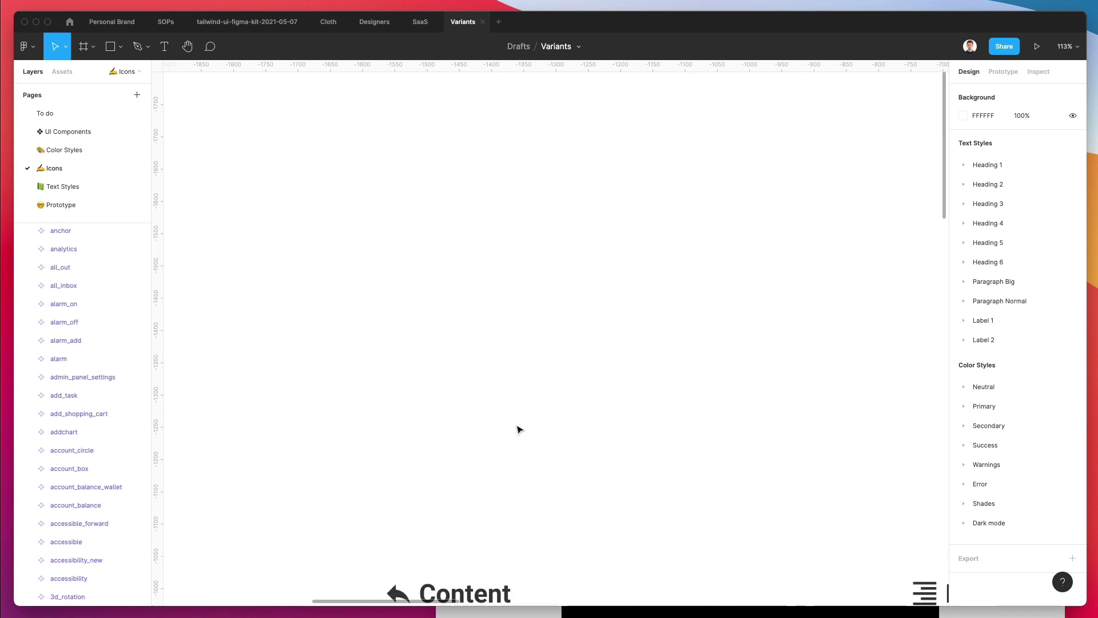
{"action": "key", "text": "super+v"}
{"action": "left_click", "coordinate": [548, 366]}
Step: Place a copy of the mail icon from the Content set above the Email Lists label
{"action": "scroll", "coordinate": [549, 365], "scroll_direction": "down", "scroll_amount": 5}
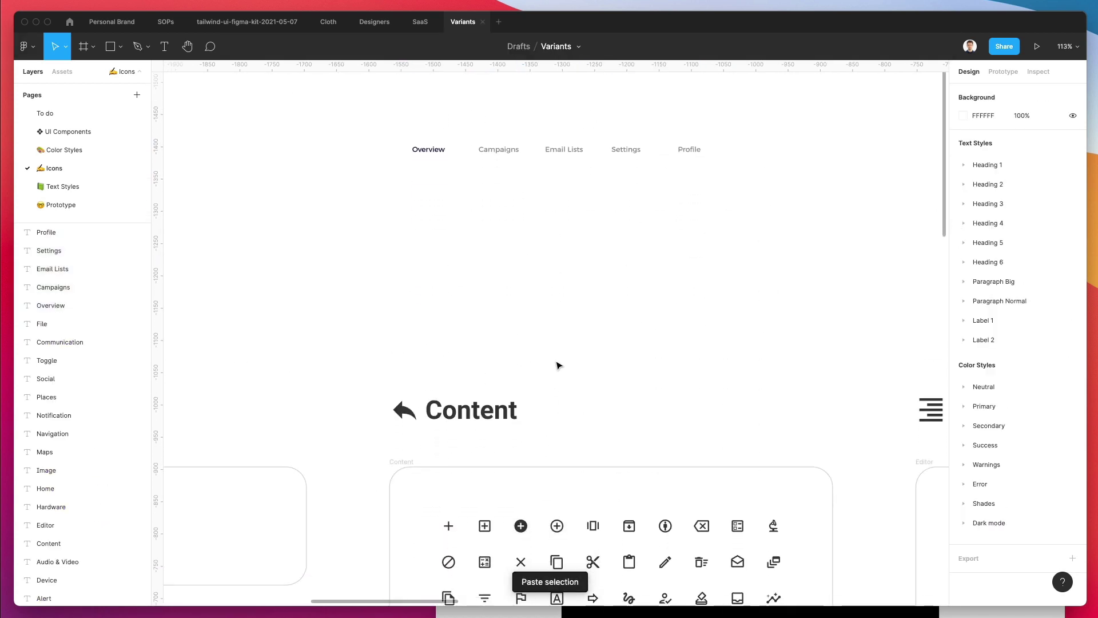
{"action": "scroll", "coordinate": [558, 366], "scroll_direction": "down", "scroll_amount": 2}
{"action": "scroll", "coordinate": [557, 366], "scroll_direction": "down", "scroll_amount": 2}
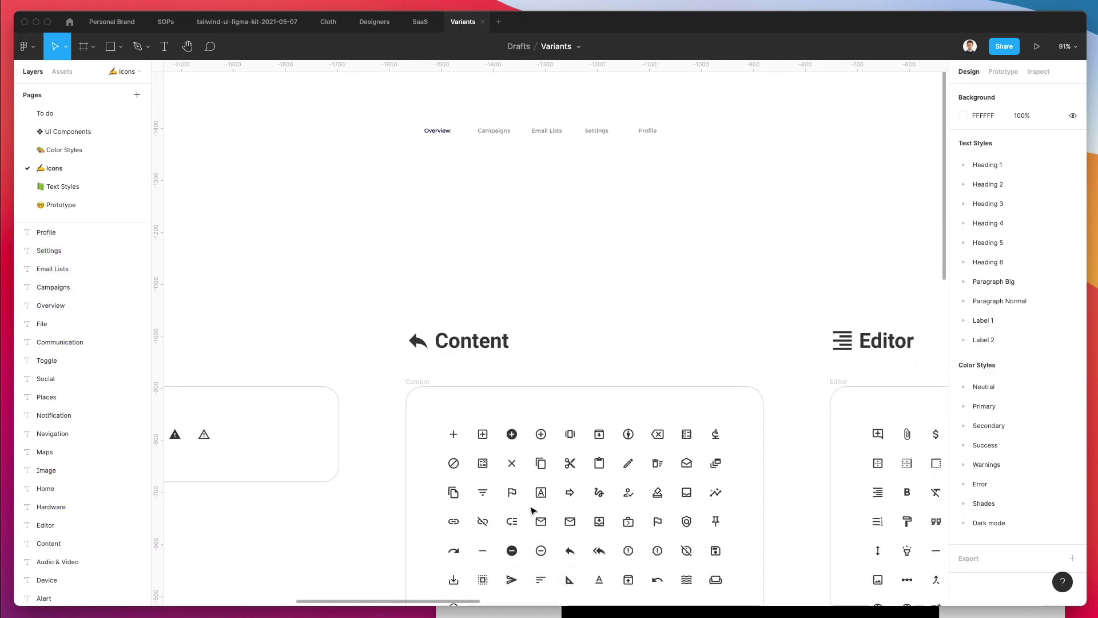
{"action": "scroll", "coordinate": [531, 509], "scroll_direction": "down", "scroll_amount": 2}
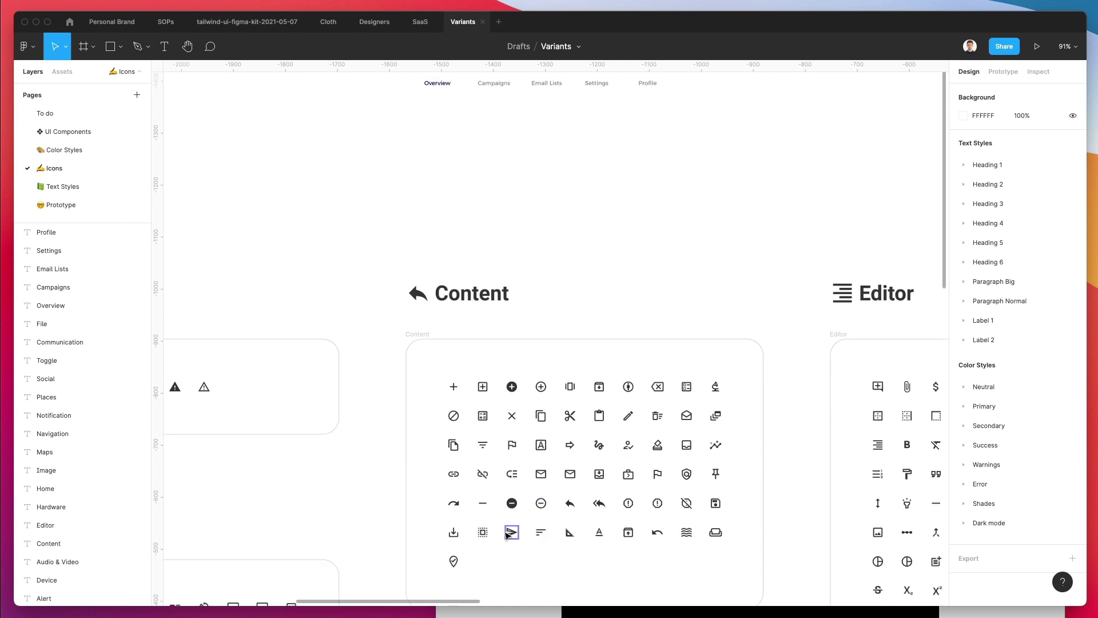
{"action": "scroll", "coordinate": [541, 479], "scroll_direction": "up", "scroll_amount": 3}
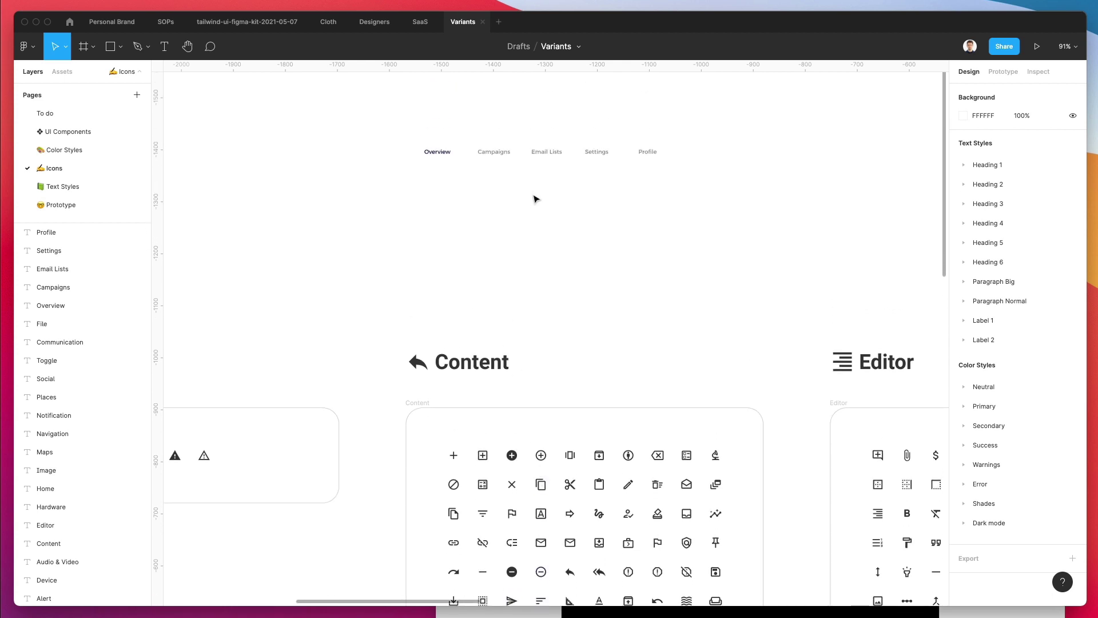
{"action": "left_click_drag", "start_coordinate": [540, 542], "coordinate": [541, 138]}
Step: Place a copy of the pie_chart icon from the Editor set above the Overview label
{"action": "scroll", "coordinate": [652, 457], "scroll_direction": "down", "scroll_amount": 2}
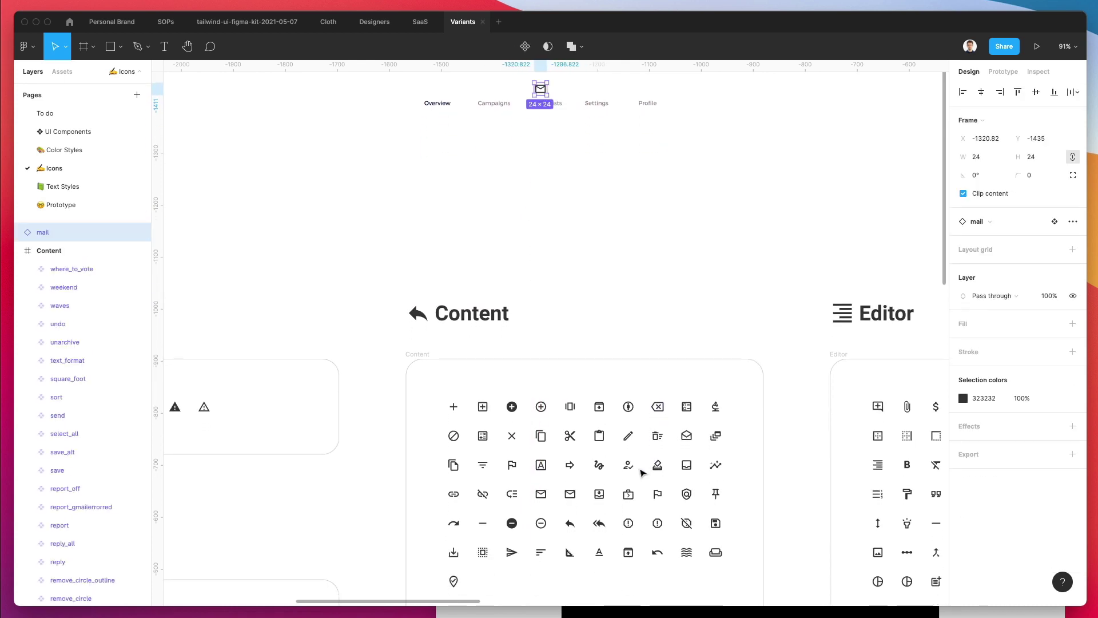
{"action": "scroll", "coordinate": [642, 472], "scroll_direction": "down", "scroll_amount": 6}
{"action": "scroll", "coordinate": [642, 471], "scroll_direction": "right", "scroll_amount": 3}
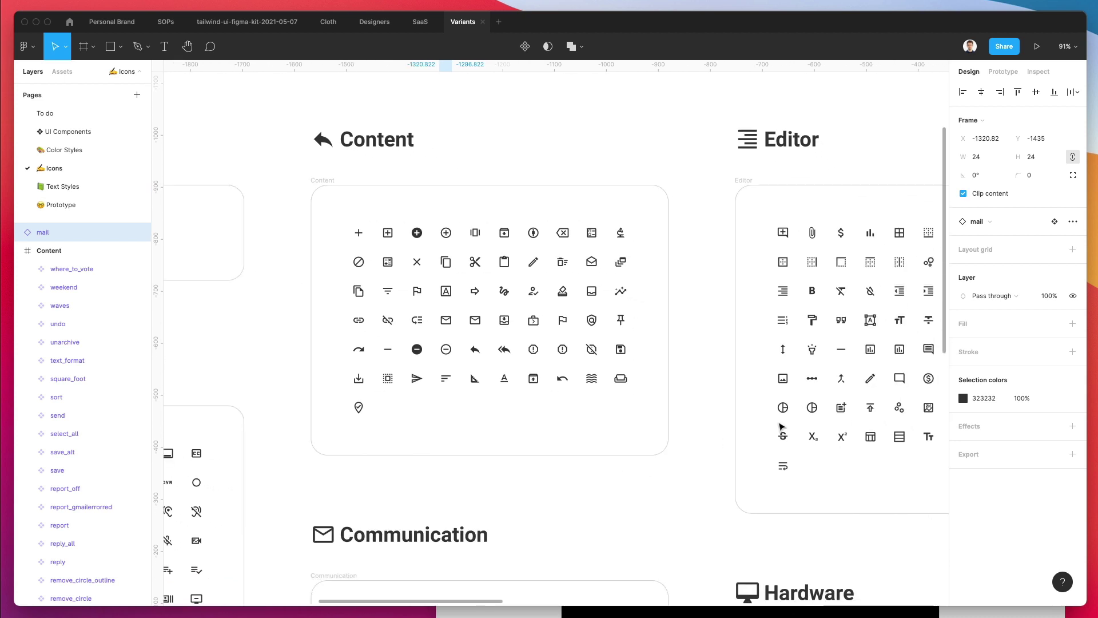
{"action": "left_click_drag", "start_coordinate": [782, 409], "coordinate": [343, 187]}
{"action": "left_click", "coordinate": [433, 238]}
Step: Place a copy of the send icon from the Content set above the Campaigns label
{"action": "scroll", "coordinate": [433, 237], "scroll_direction": "down", "scroll_amount": 1}
{"action": "scroll", "coordinate": [433, 237], "scroll_direction": "down", "scroll_amount": 5}
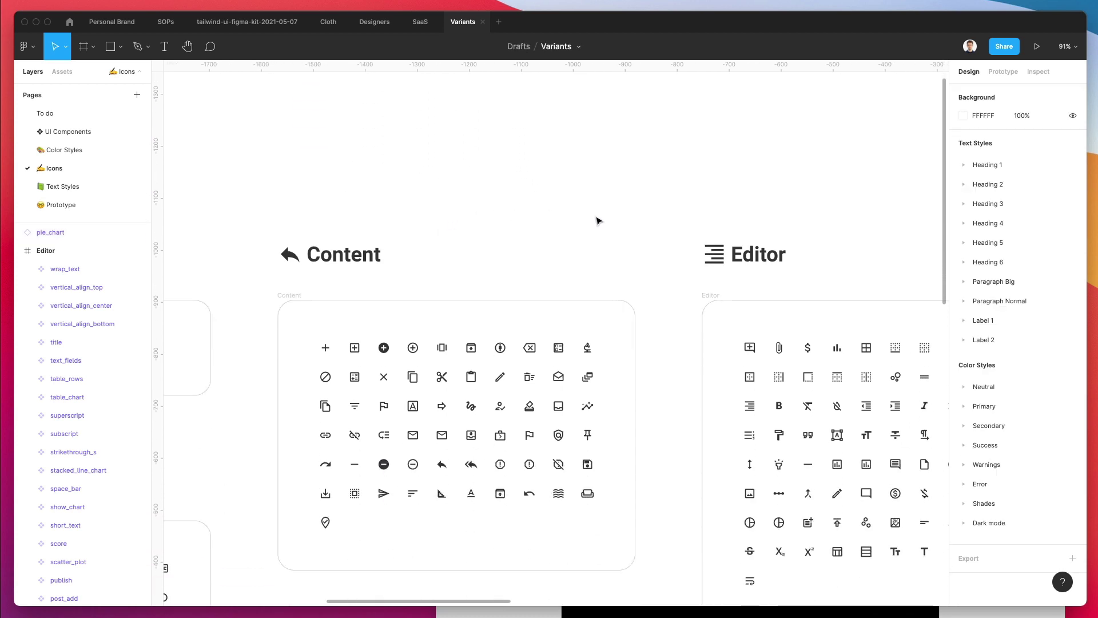
{"action": "scroll", "coordinate": [596, 220], "scroll_direction": "down", "scroll_amount": 1}
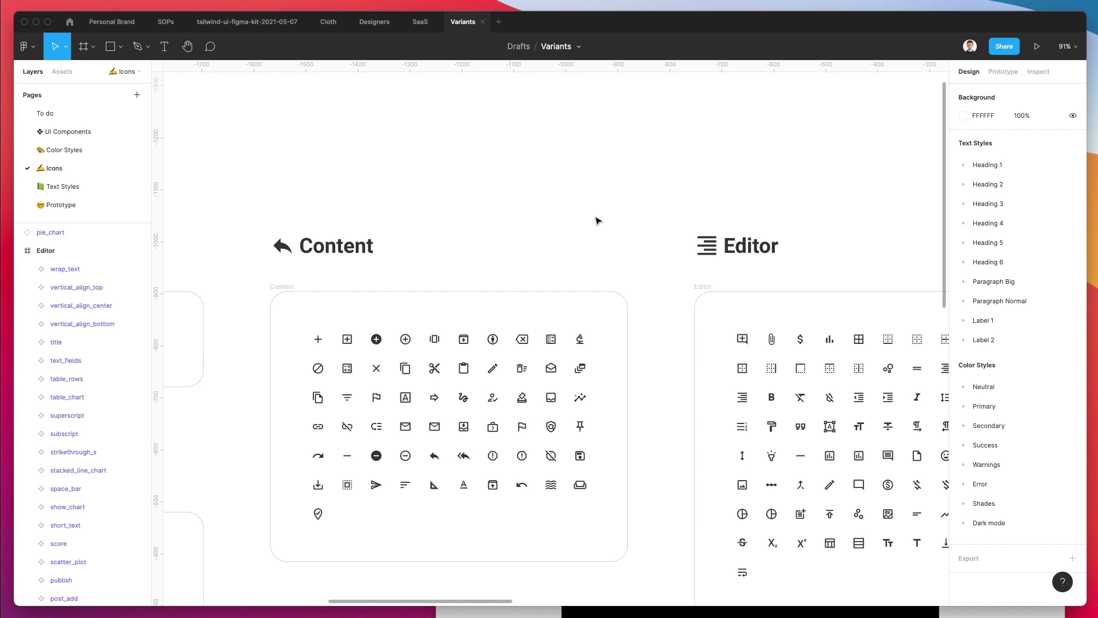
{"action": "scroll", "coordinate": [596, 220], "scroll_direction": "up", "scroll_amount": 3}
{"action": "scroll", "coordinate": [596, 221], "scroll_direction": "left", "scroll_amount": 2}
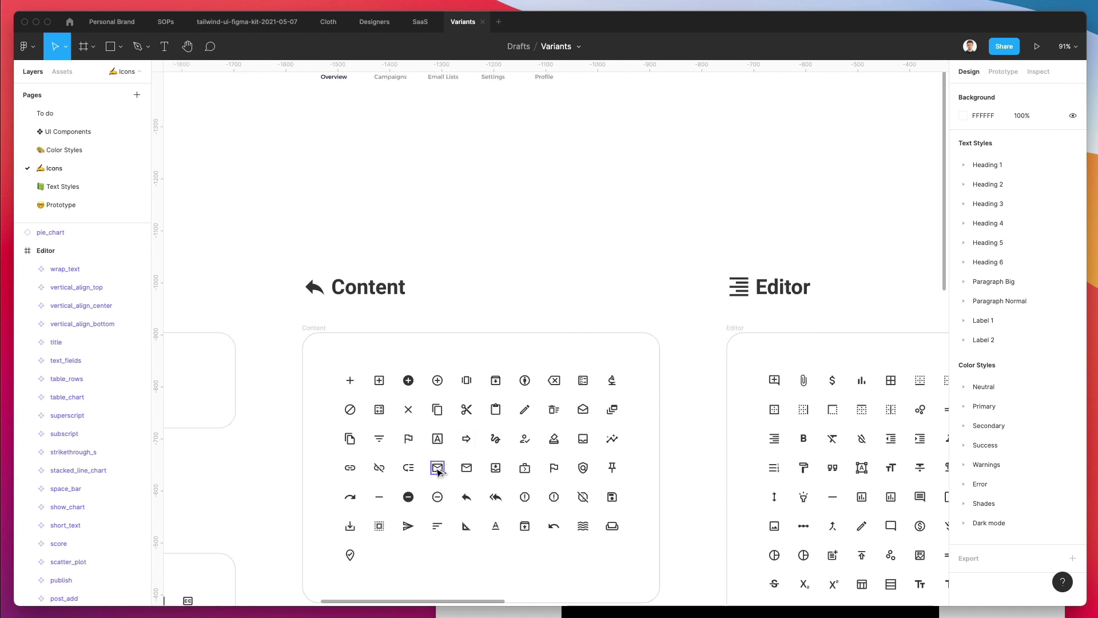
{"action": "left_click_drag", "start_coordinate": [438, 470], "coordinate": [458, 200]}
{"action": "key", "text": "Escape"}
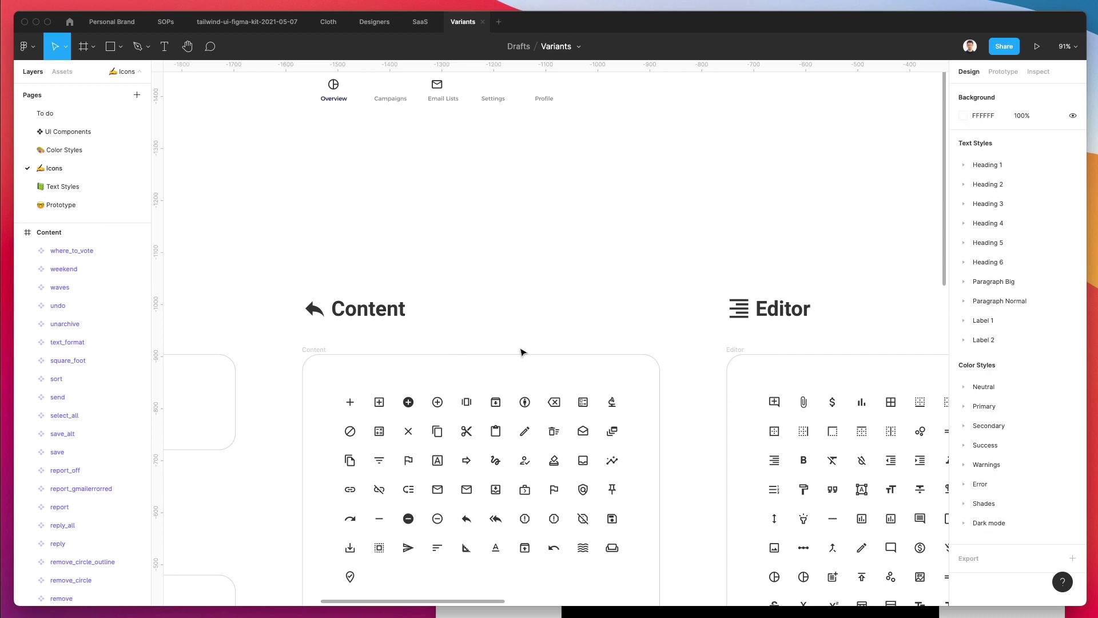
{"action": "scroll", "coordinate": [521, 352], "scroll_direction": "down", "scroll_amount": 1}
{"action": "left_click_drag", "start_coordinate": [407, 531], "coordinate": [389, 197]}
Step: Look through the Content, Communication, and Audio & Video icon sets for icons suiting the Settings and Profile labels
{"action": "scroll", "coordinate": [516, 354], "scroll_direction": "down", "scroll_amount": 5}
{"action": "scroll", "coordinate": [516, 339], "scroll_direction": "down", "scroll_amount": 4}
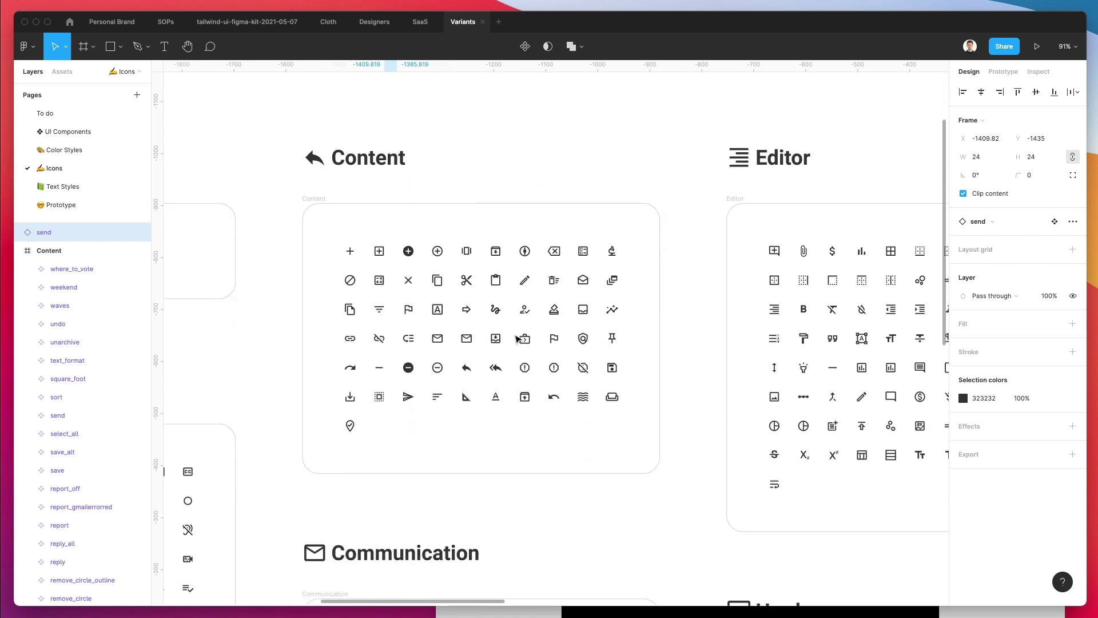
{"action": "scroll", "coordinate": [517, 339], "scroll_direction": "left", "scroll_amount": 5}
{"action": "scroll", "coordinate": [516, 339], "scroll_direction": "down", "scroll_amount": 5}
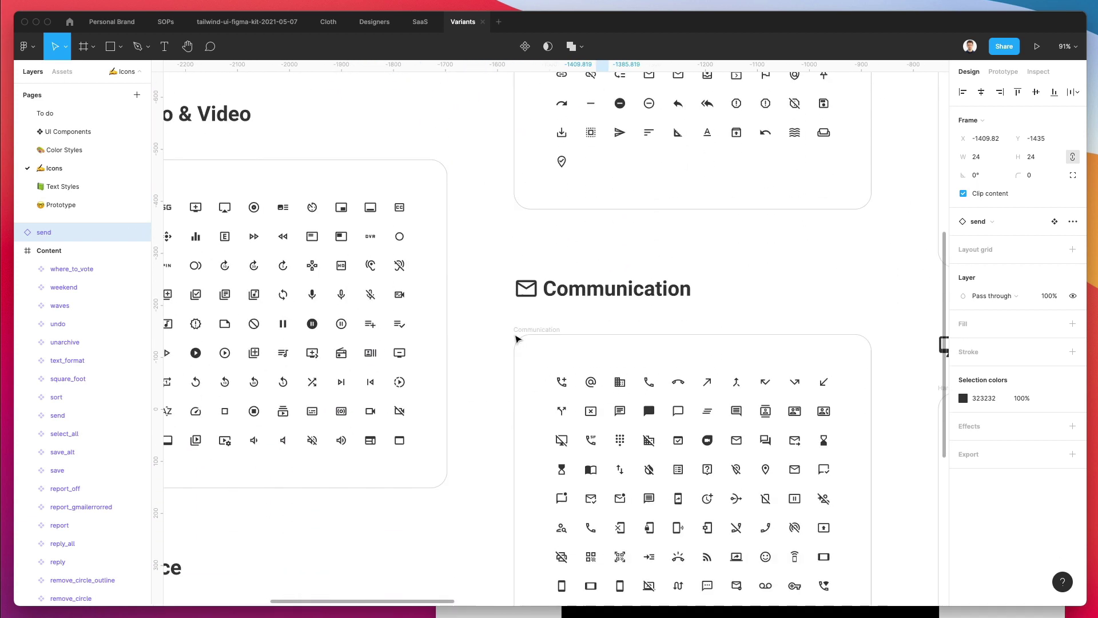
{"action": "scroll", "coordinate": [516, 339], "scroll_direction": "down", "scroll_amount": 2}
{"action": "scroll", "coordinate": [517, 339], "scroll_direction": "up", "scroll_amount": 3}
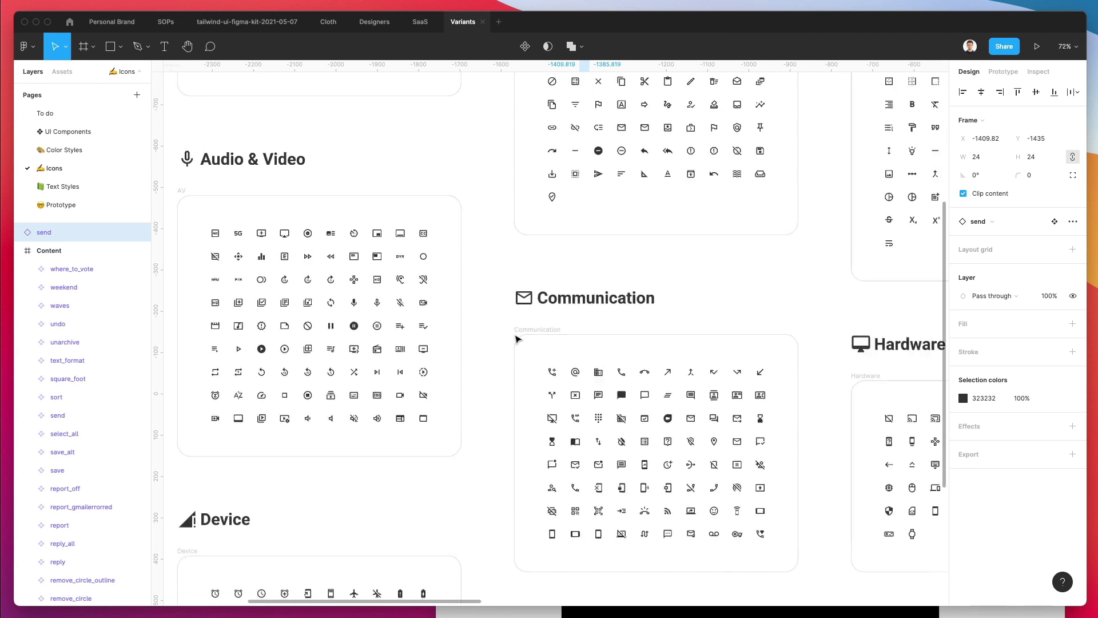
{"action": "scroll", "coordinate": [518, 339], "scroll_direction": "down", "scroll_amount": 2}
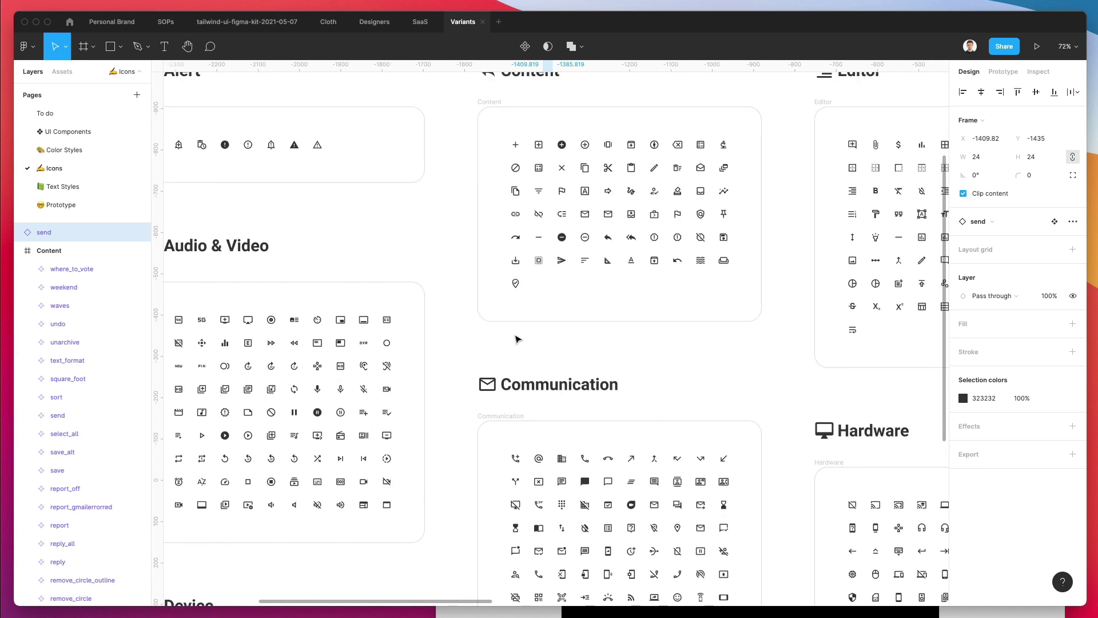
{"action": "scroll", "coordinate": [516, 339], "scroll_direction": "up", "scroll_amount": 3}
{"action": "scroll", "coordinate": [485, 113], "scroll_direction": "up", "scroll_amount": 3}
{"action": "scroll", "coordinate": [355, 148], "scroll_direction": "up", "scroll_amount": 10}
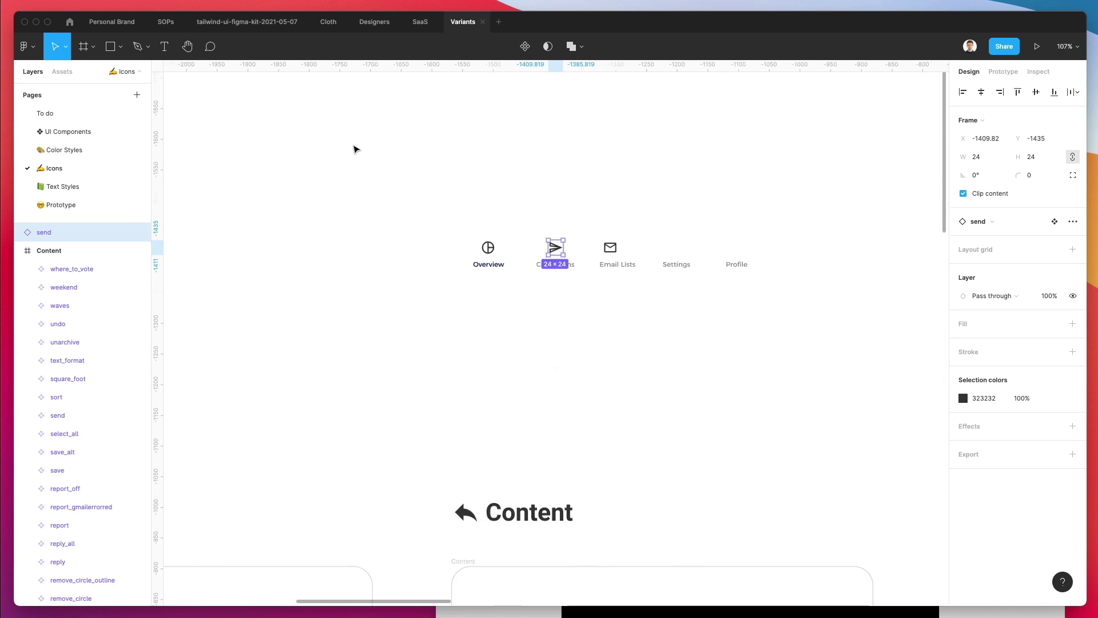
Step: Search the assets for "sett" and place the settings gear icon above the Settings label
{"action": "left_click", "coordinate": [62, 72]}
{"action": "left_click", "coordinate": [66, 99]}
{"action": "type", "text": "s"}
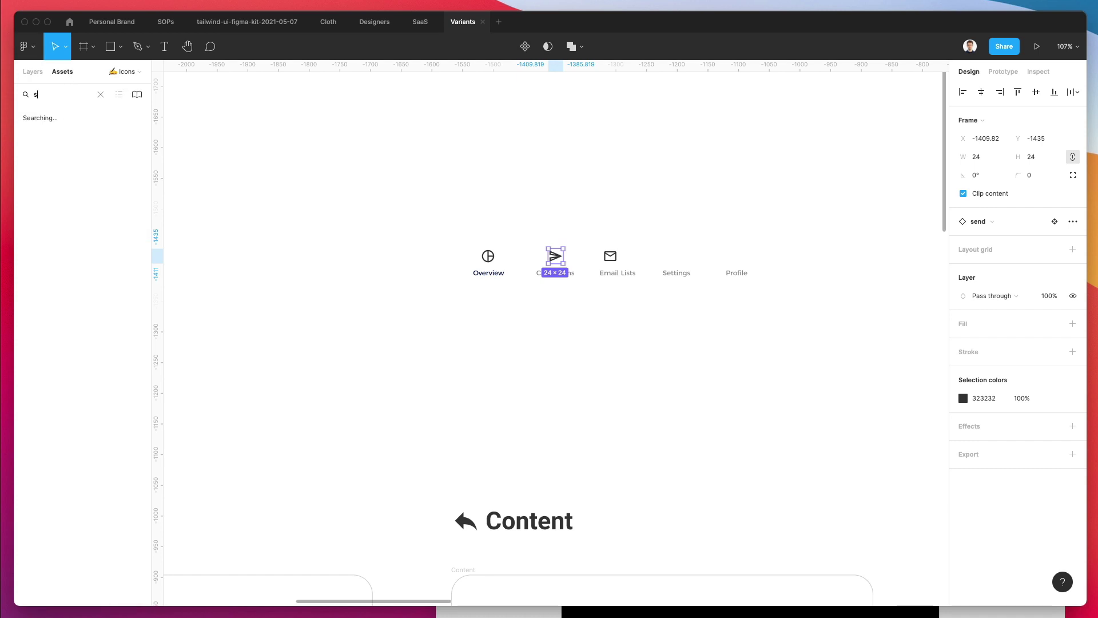
{"action": "type", "text": "ett"}
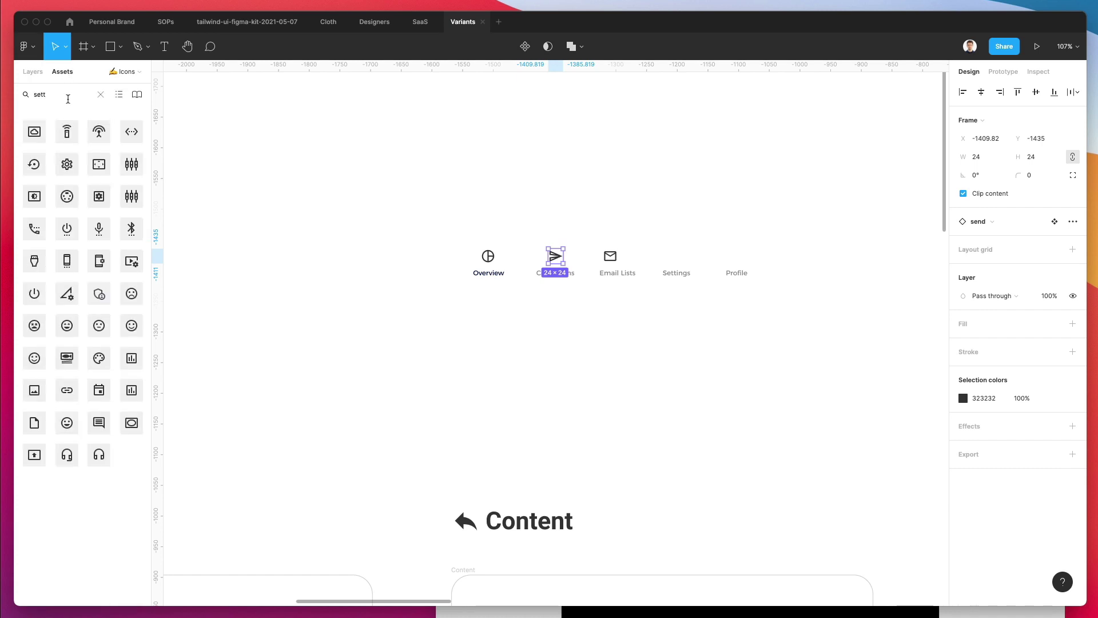
{"action": "left_click_drag", "start_coordinate": [65, 166], "coordinate": [679, 255]}
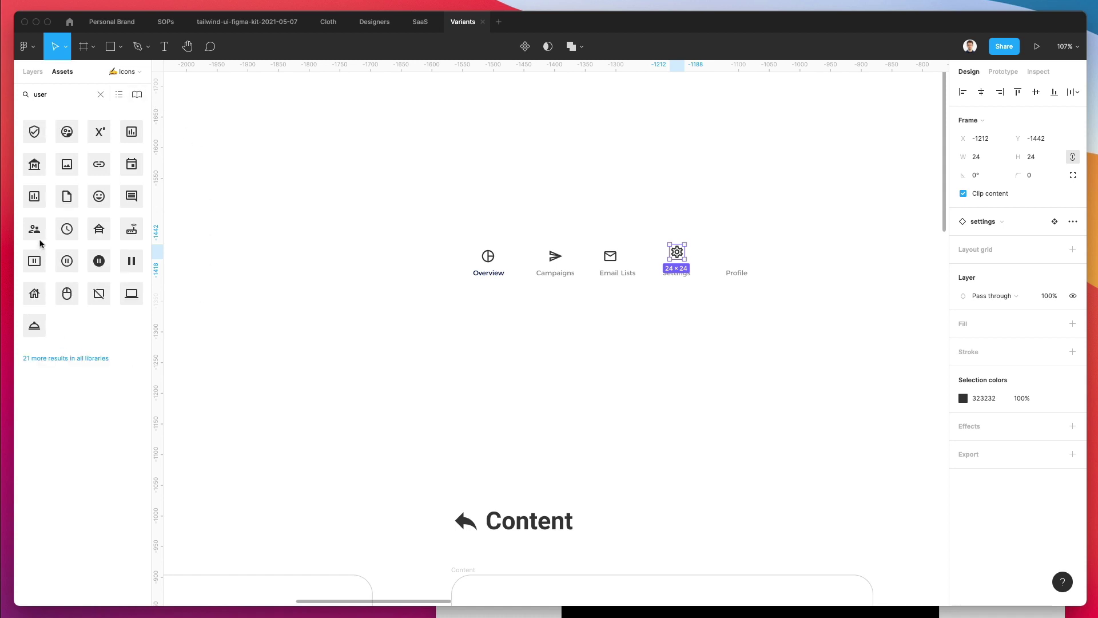
Step: Search the assets for "user" and place the two-person icon above the Profile label
{"action": "left_click_drag", "start_coordinate": [41, 232], "coordinate": [661, 235]}
{"action": "left_click", "coordinate": [787, 237]}
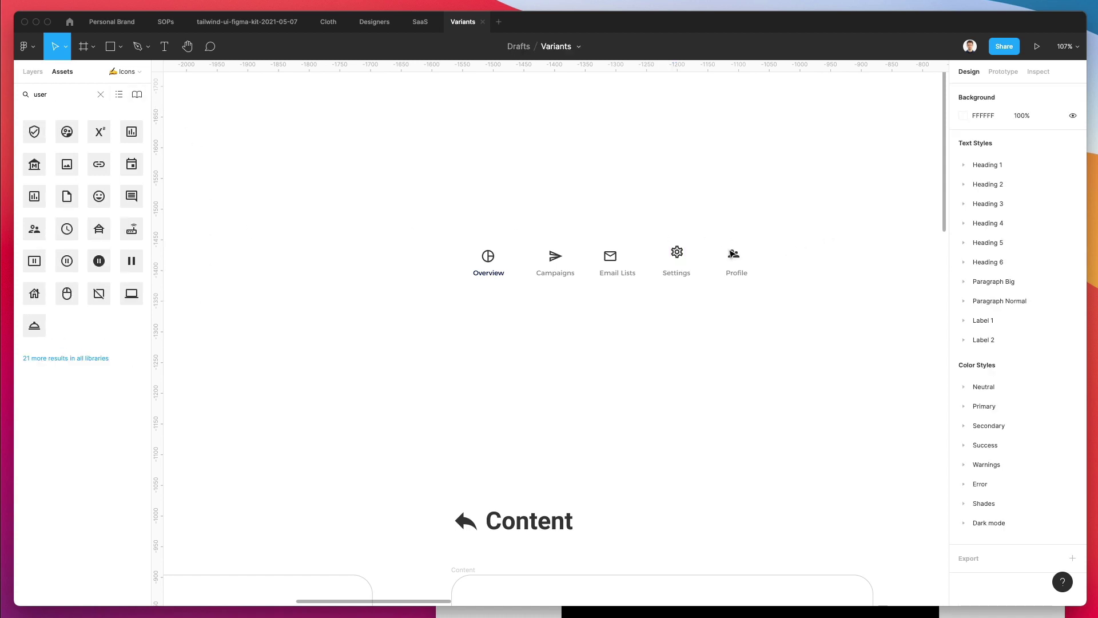
{"action": "left_click", "coordinate": [733, 254]}
Step: Remove the five icons together with their navigation labels from the Icons page
{"action": "left_click_drag", "start_coordinate": [778, 225], "coordinate": [443, 301]}
{"action": "left_click_drag", "start_coordinate": [457, 203], "coordinate": [780, 268]}
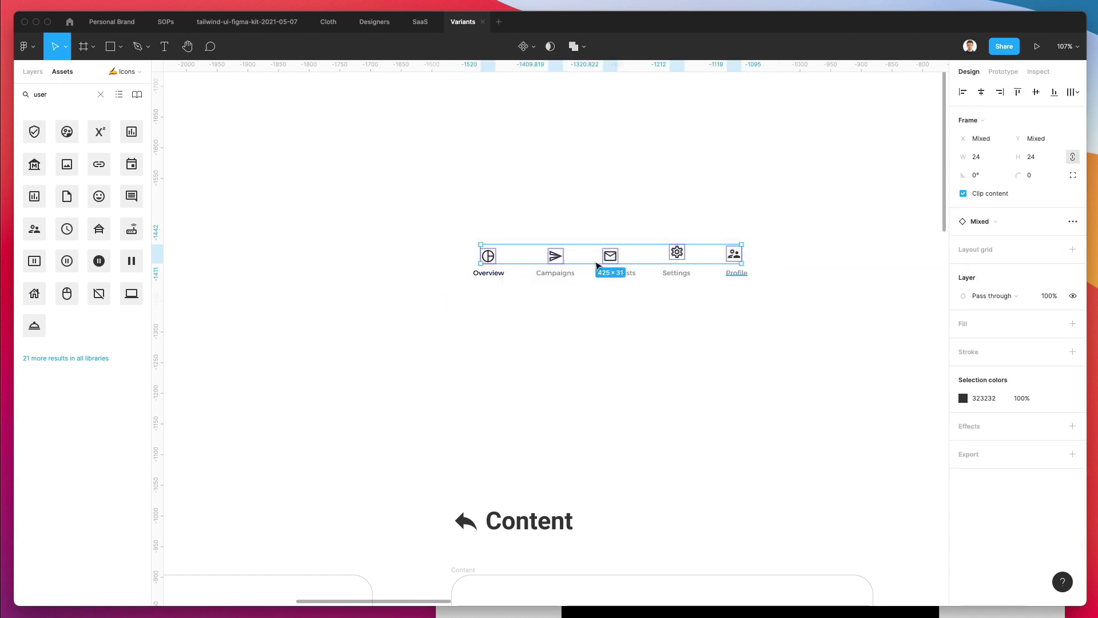
{"action": "left_click_drag", "start_coordinate": [374, 210], "coordinate": [846, 327]}
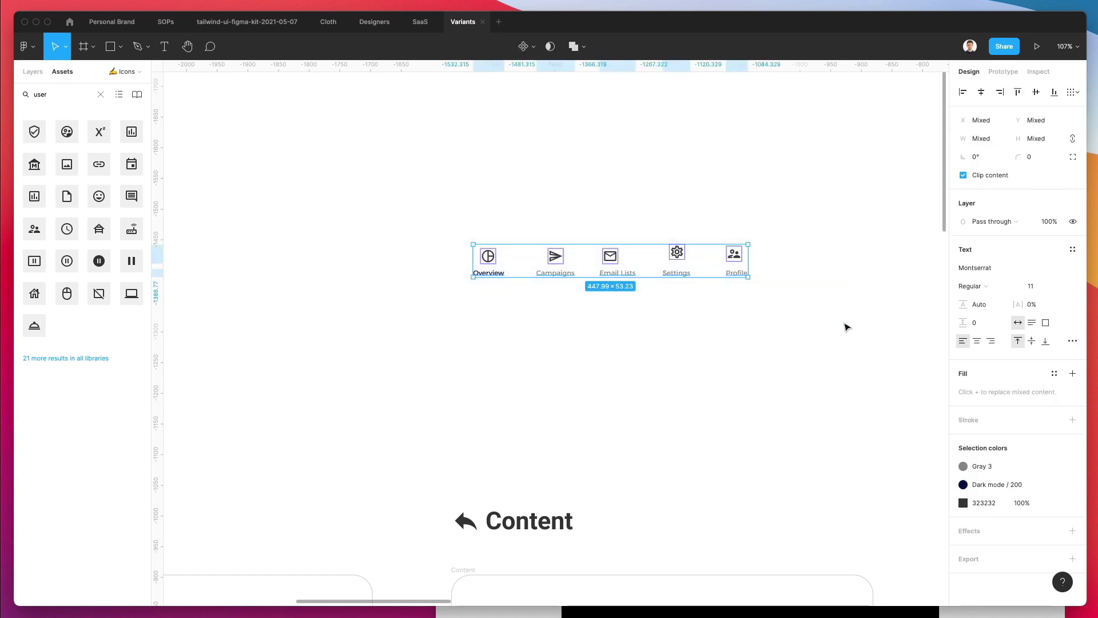
{"action": "key", "text": "Delete"}
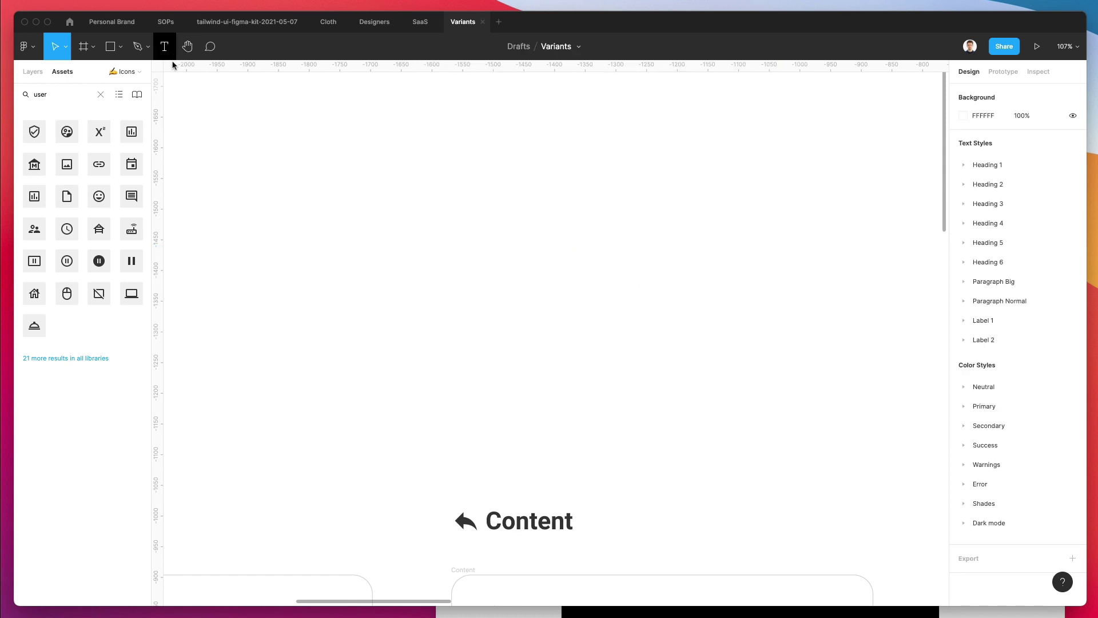
Step: Clear the asset search and paste the five copied icons into the third header variant on the UI Components page
{"action": "left_click", "coordinate": [102, 94]}
{"action": "left_click", "coordinate": [33, 71]}
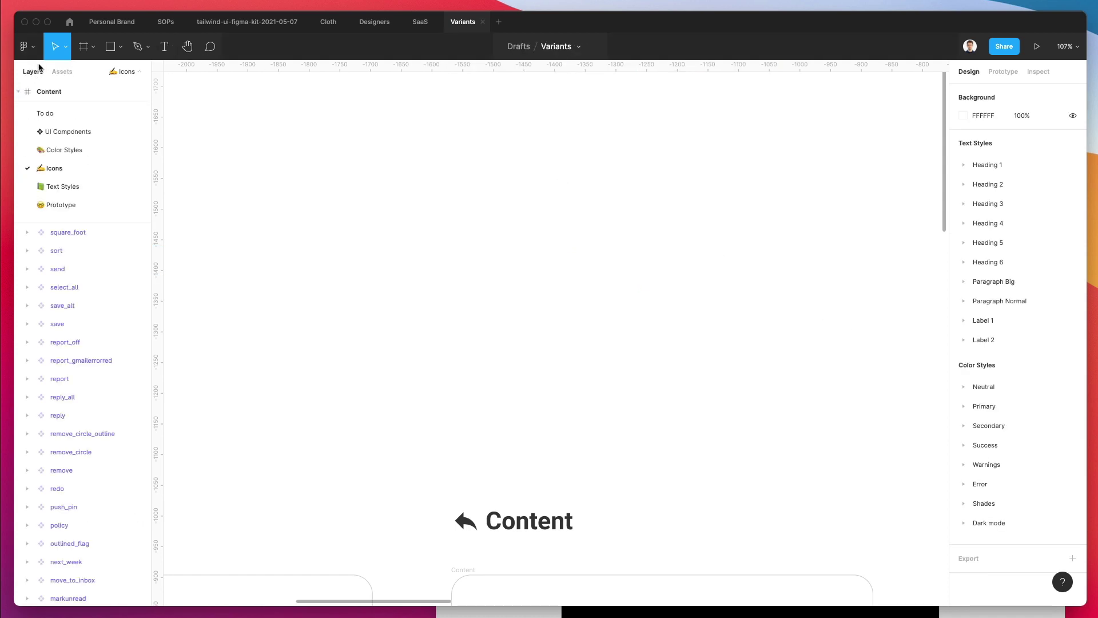
{"action": "left_click", "coordinate": [63, 131]}
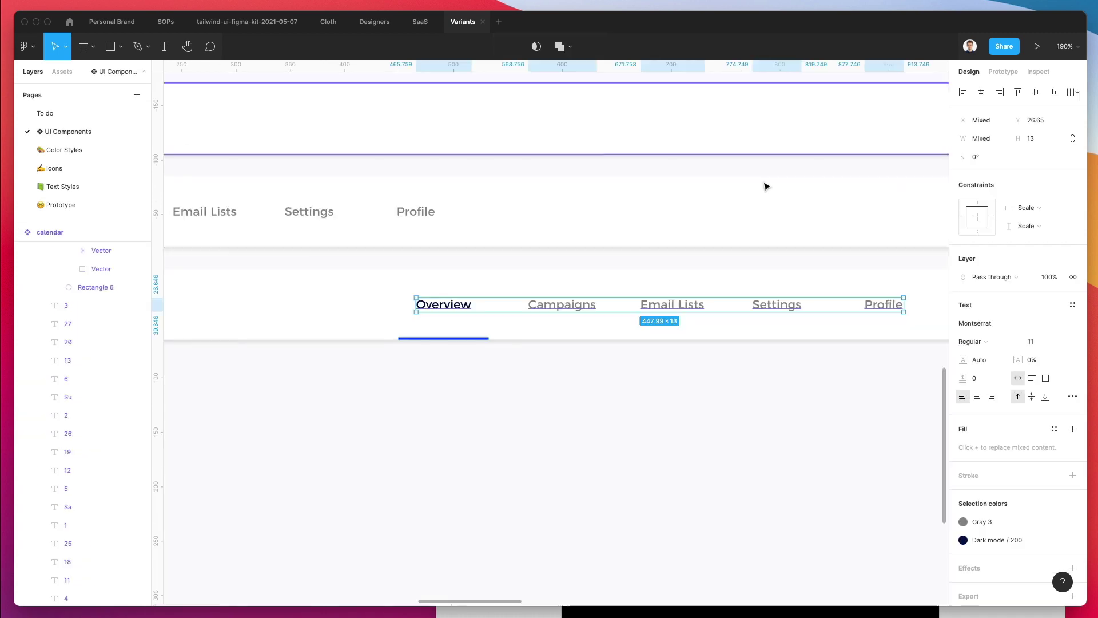
{"action": "left_click", "coordinate": [605, 389]}
{"action": "key", "text": "ctrl+v"}
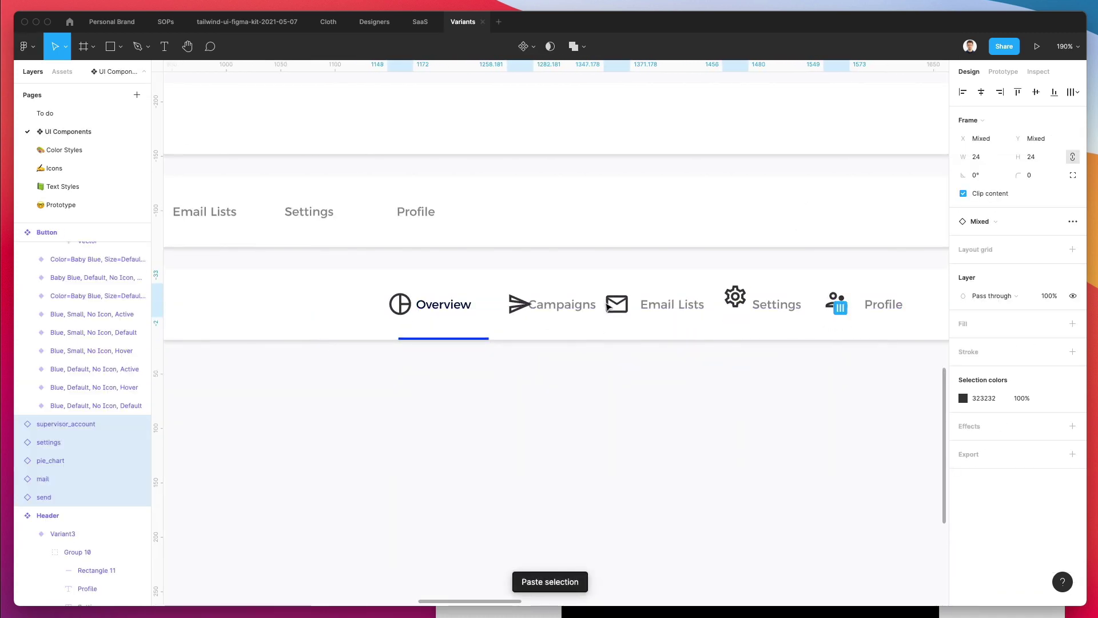
Step: Scale the five pasted icons down together to about 18 × 18 px
{"action": "key", "text": "k"}
{"action": "left_click_drag", "start_coordinate": [846, 300], "coordinate": [732, 301]}
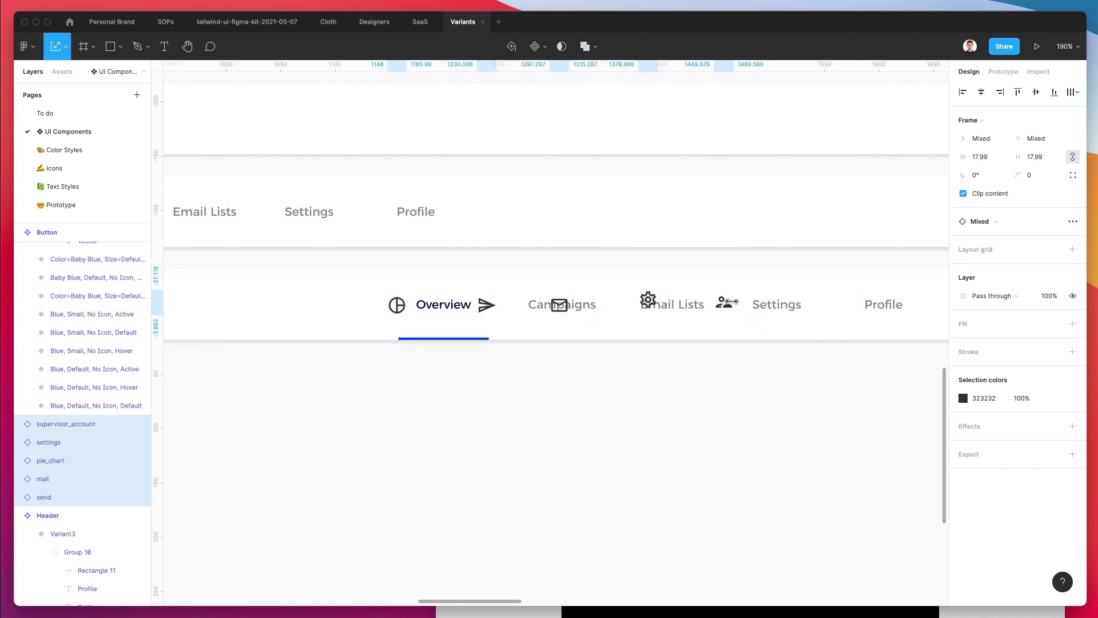
{"action": "key", "text": "Up"}
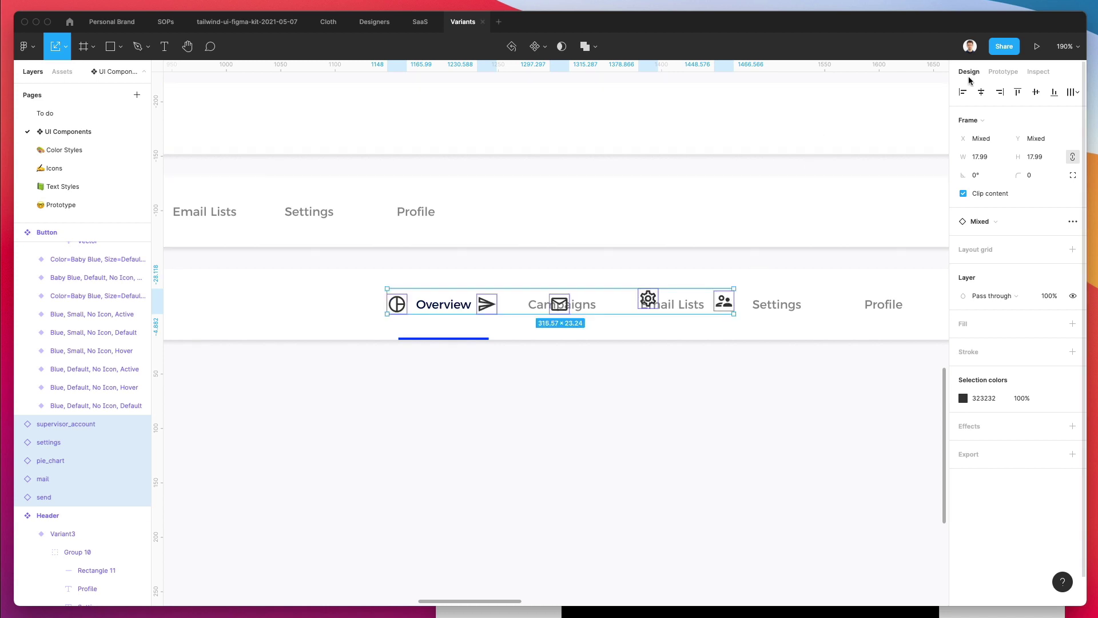
Step: Align the five icons on their vertical centers and nudge them level with the navigation labels
{"action": "left_click", "coordinate": [1035, 93]}
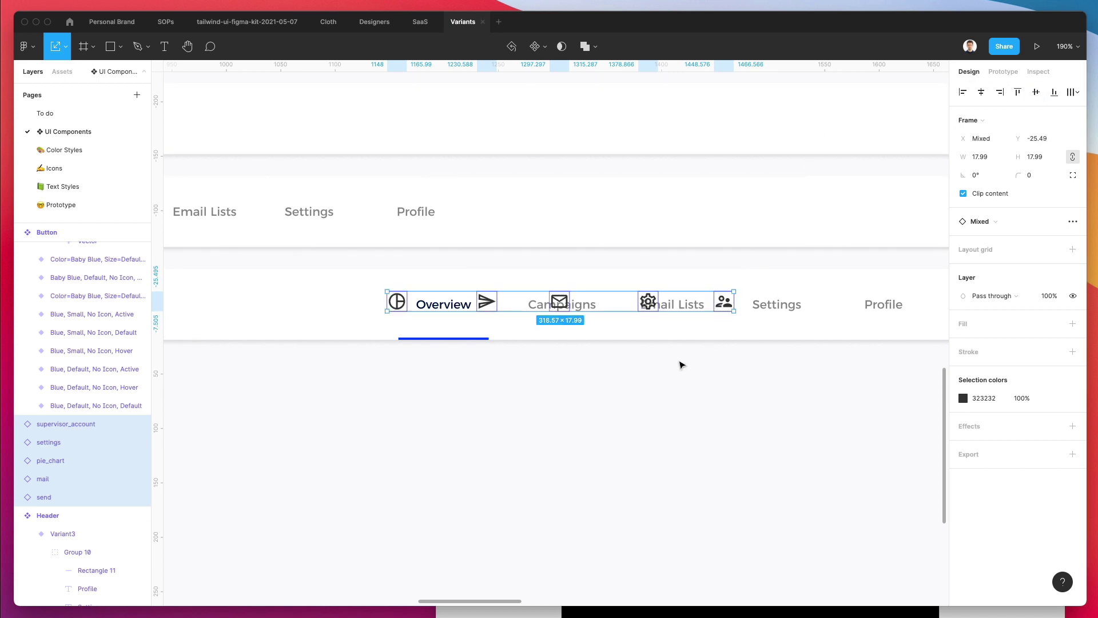
{"action": "key", "text": "Down"}
{"action": "key", "text": "Down"}
{"action": "key", "text": "Down"}
{"action": "key", "text": "Up"}
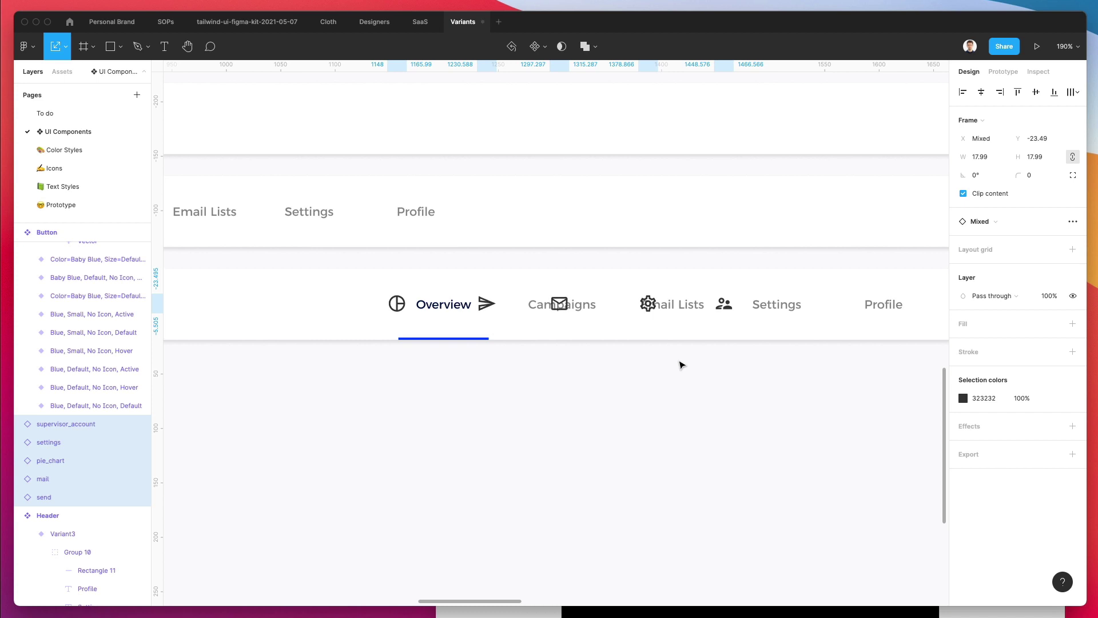
{"action": "key", "text": "Down"}
{"action": "key", "text": "Right"}
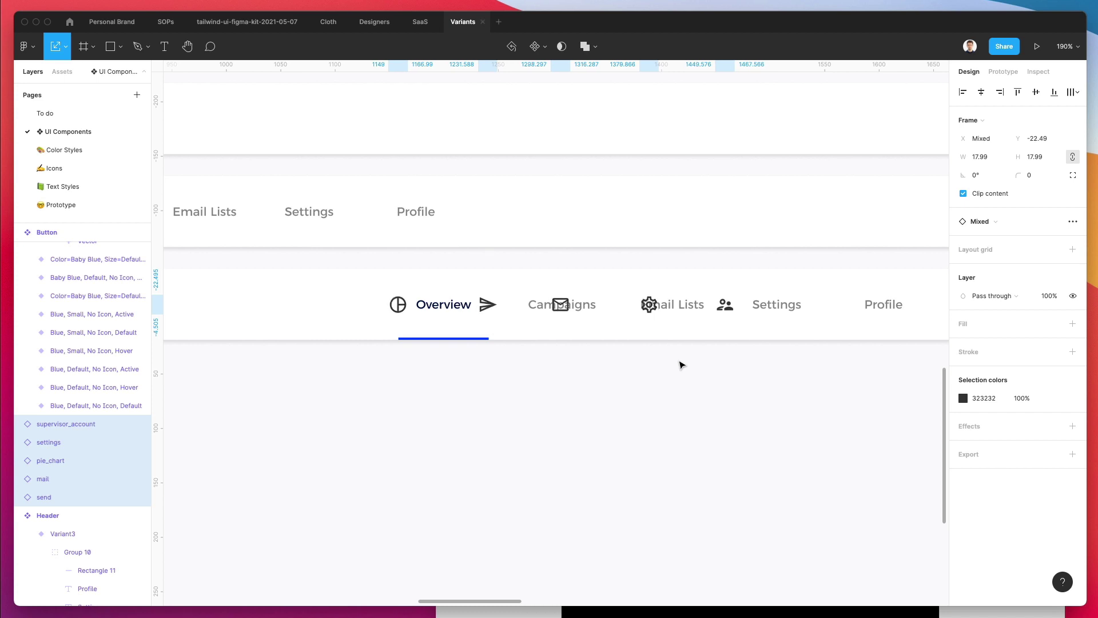
Step: Set the five icons' size to 18.99 px and move them as a row above the navigation labels
{"action": "left_click", "coordinate": [1049, 155]}
{"action": "type", "text": "18.99"}
{"action": "key", "text": "Return"}
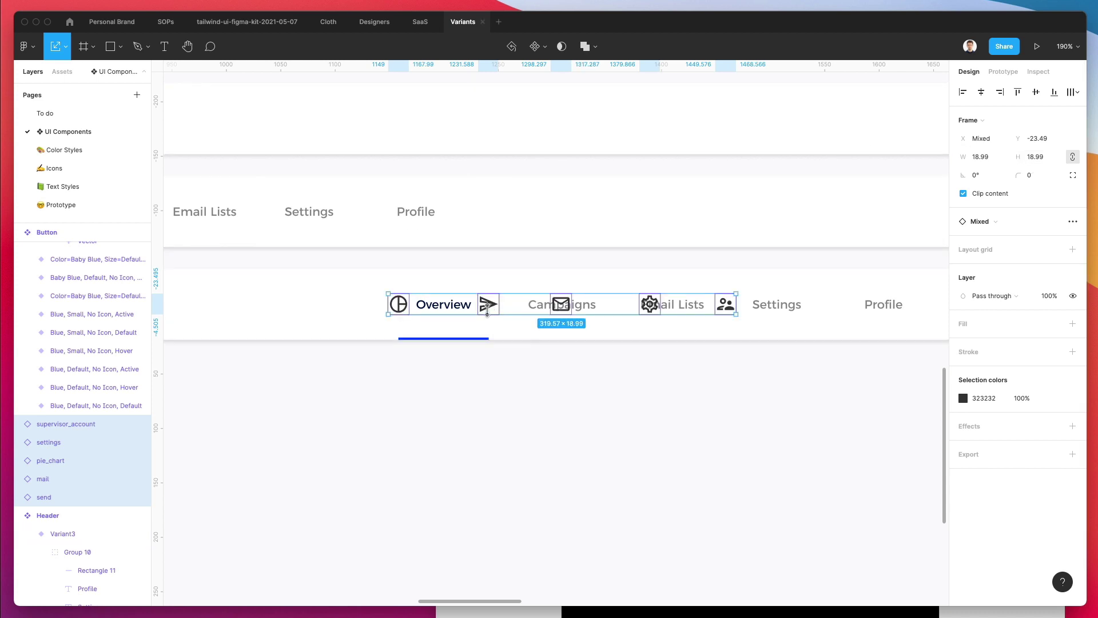
{"action": "left_click_drag", "start_coordinate": [488, 308], "coordinate": [485, 285]}
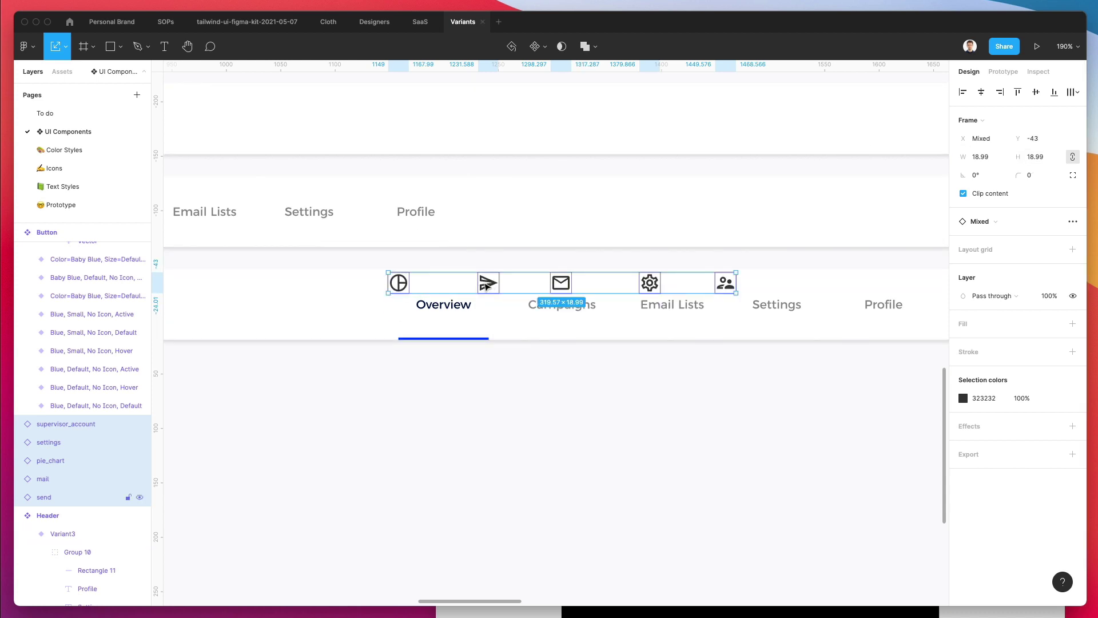
Step: Apply the Gray 4 color style to the vector shapes of all five icons
{"action": "double_click", "coordinate": [403, 285]}
{"action": "left_click", "coordinate": [489, 282], "text": "shift"}
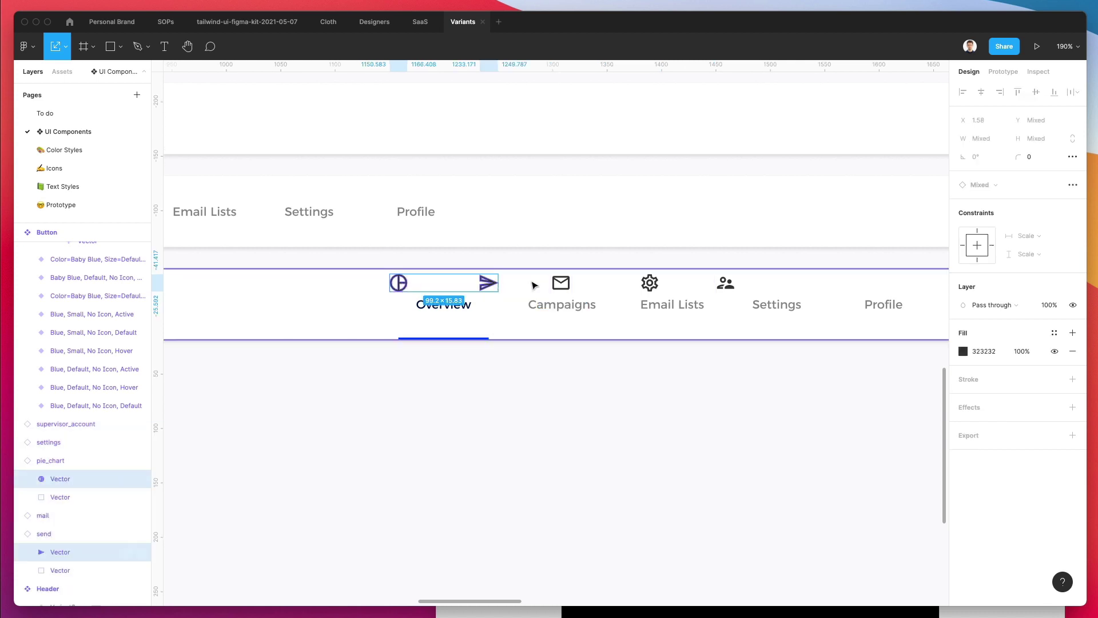
{"action": "left_click", "coordinate": [561, 283], "text": "shift"}
{"action": "left_click", "coordinate": [650, 282], "text": "shift"}
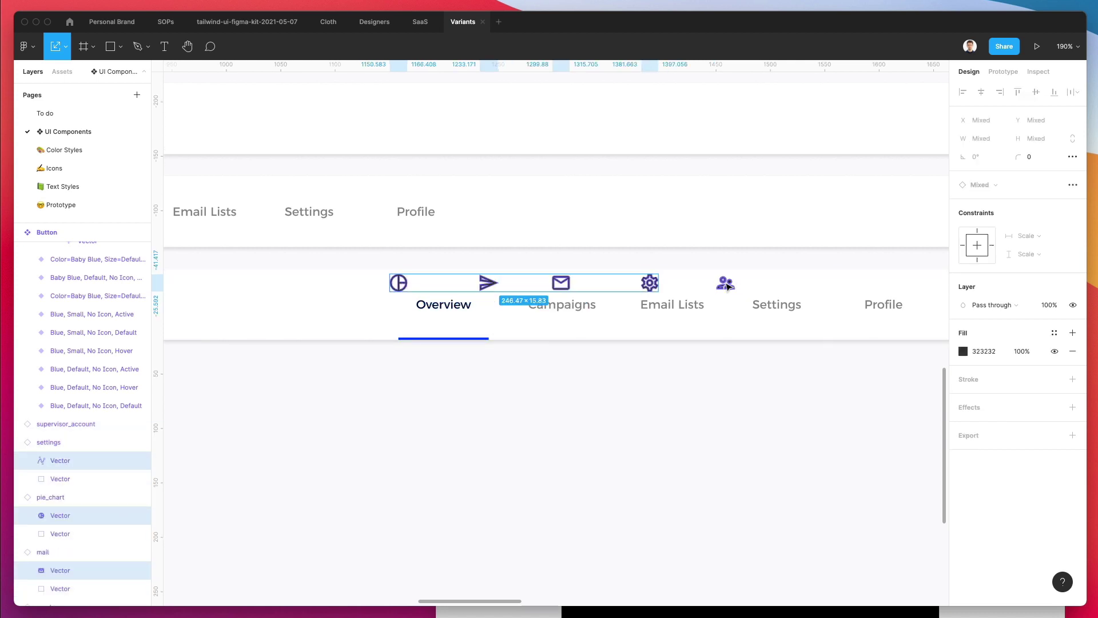
{"action": "left_click", "coordinate": [725, 284], "text": "shift"}
{"action": "left_click", "coordinate": [1054, 333]}
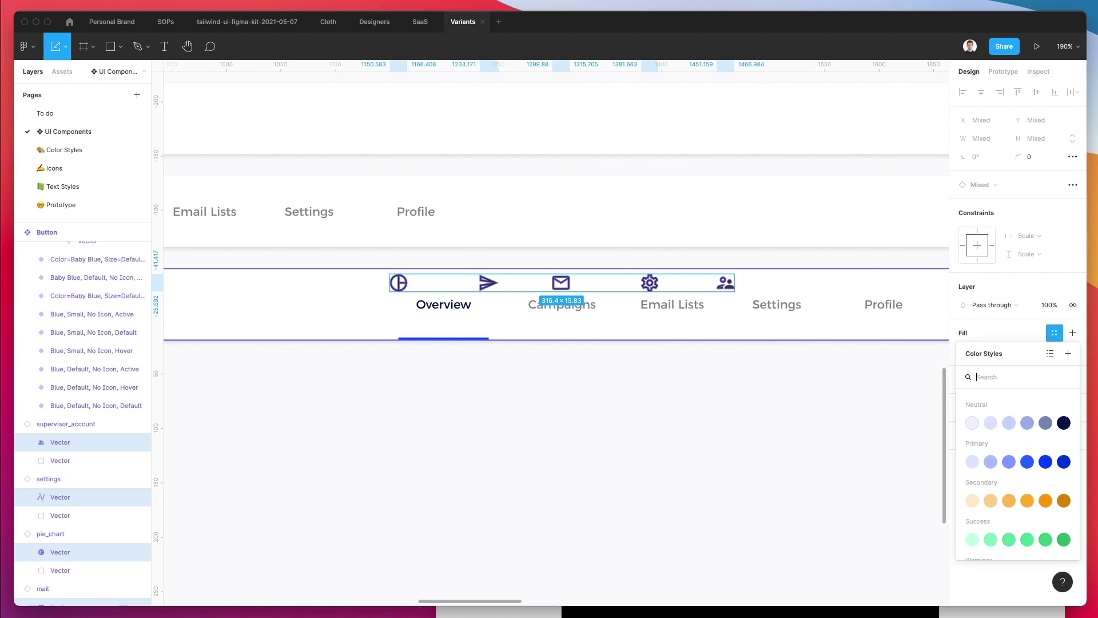
{"action": "scroll", "coordinate": [1022, 427], "scroll_direction": "down", "scroll_amount": 5}
{"action": "scroll", "coordinate": [1021, 424], "scroll_direction": "up", "scroll_amount": 3}
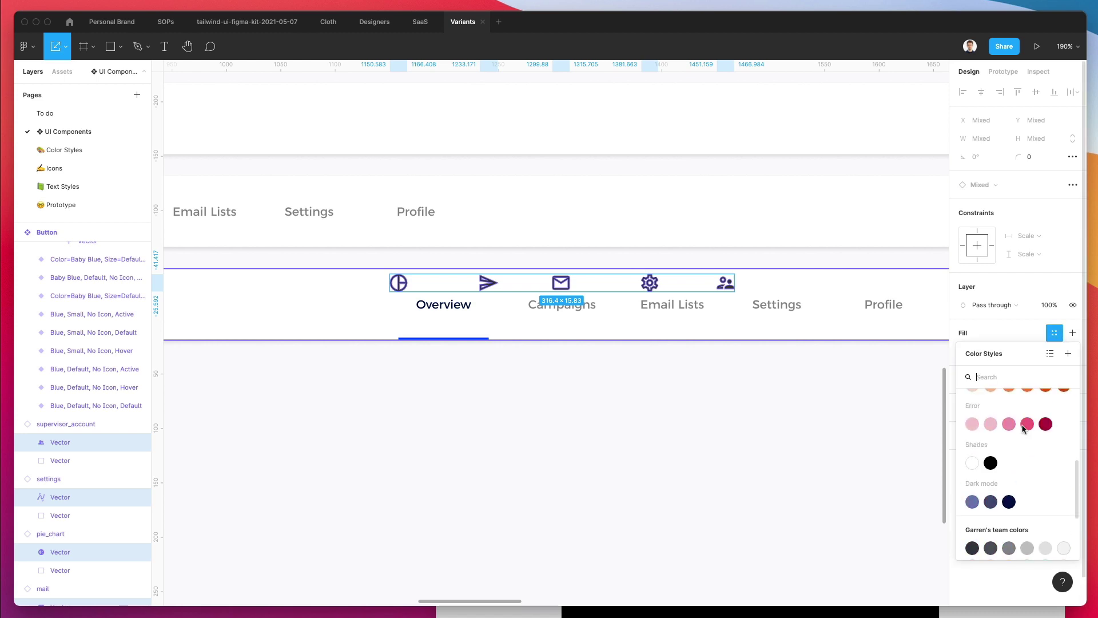
{"action": "scroll", "coordinate": [1029, 458], "scroll_direction": "down", "scroll_amount": 4}
{"action": "left_click", "coordinate": [1028, 515]}
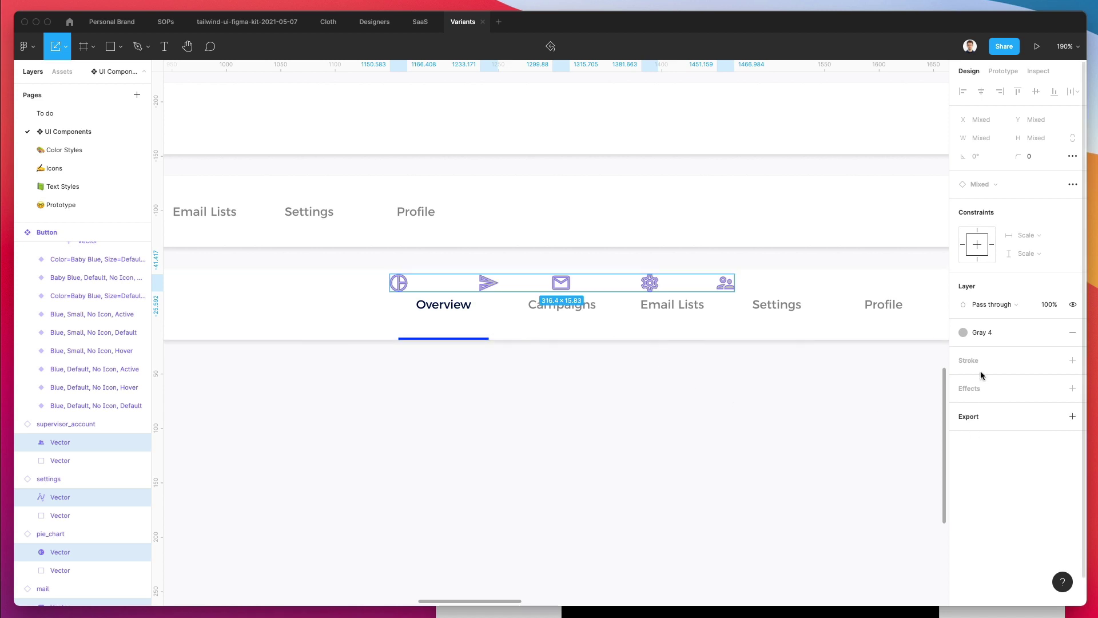
Step: Try the Gray 3 color style on the five icons and return them to Gray 4
{"action": "left_click", "coordinate": [985, 332]}
{"action": "left_click", "coordinate": [1008, 474]}
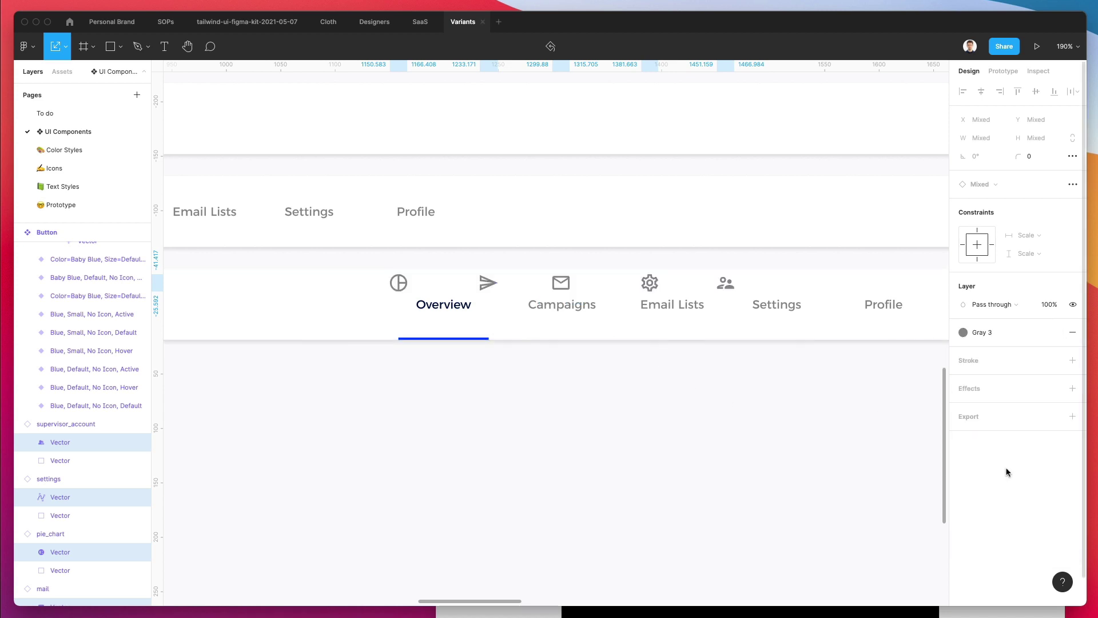
{"action": "left_click", "coordinate": [990, 335]}
{"action": "left_click", "coordinate": [1020, 479]}
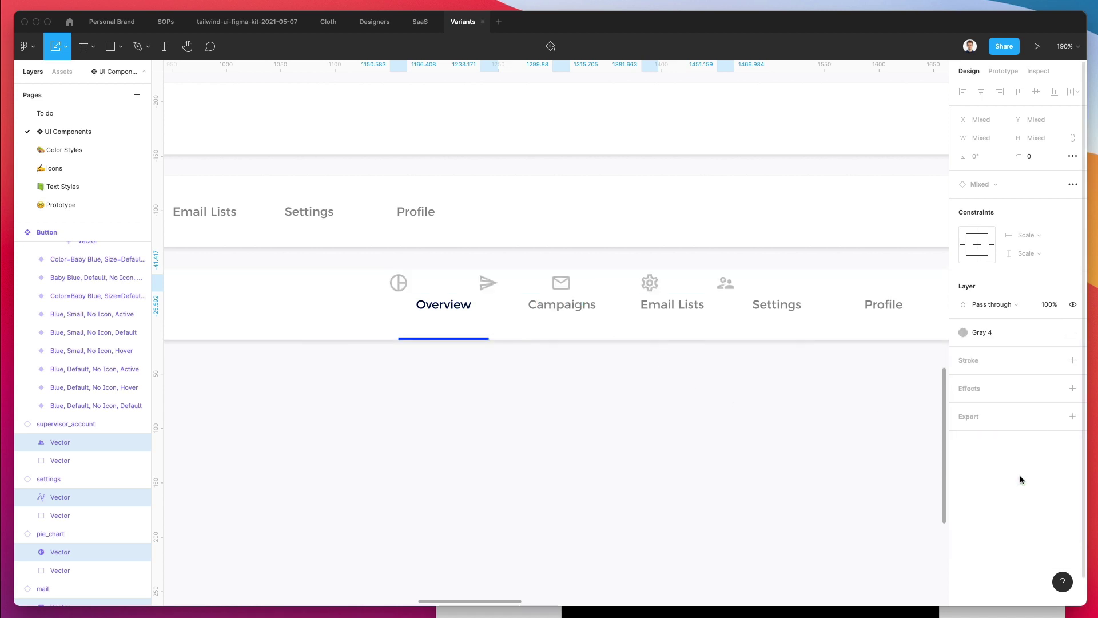
{"action": "left_click", "coordinate": [435, 403]}
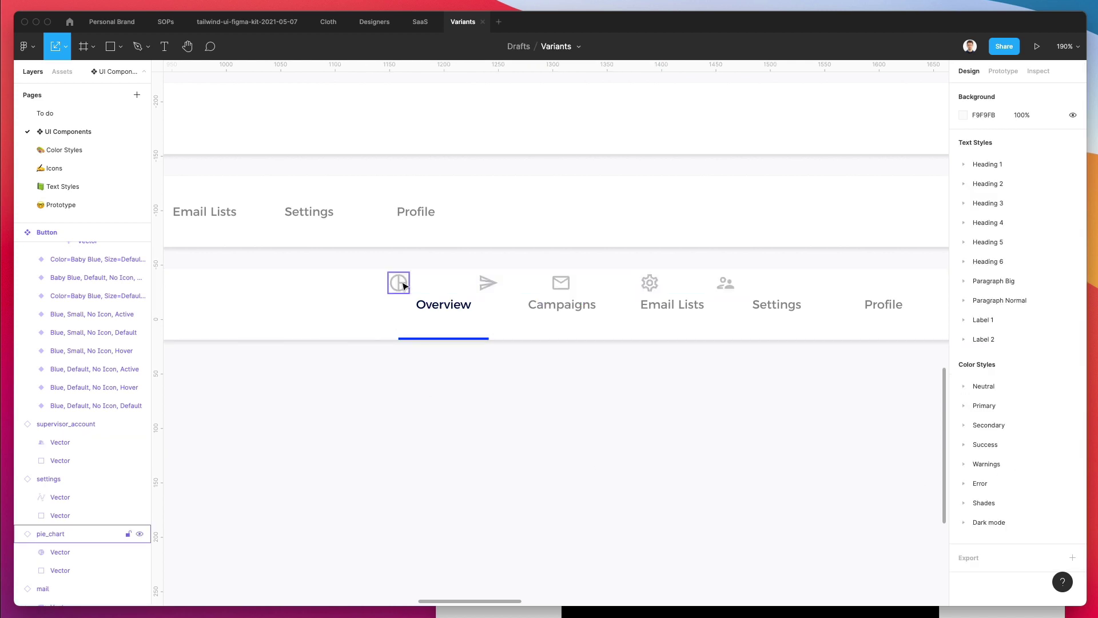
Step: Move the pie chart icon in front of the Overview label and center it vertically along a horizontal guide through the text
{"action": "left_click", "coordinate": [400, 285]}
{"action": "left_click_drag", "start_coordinate": [400, 285], "coordinate": [400, 305]}
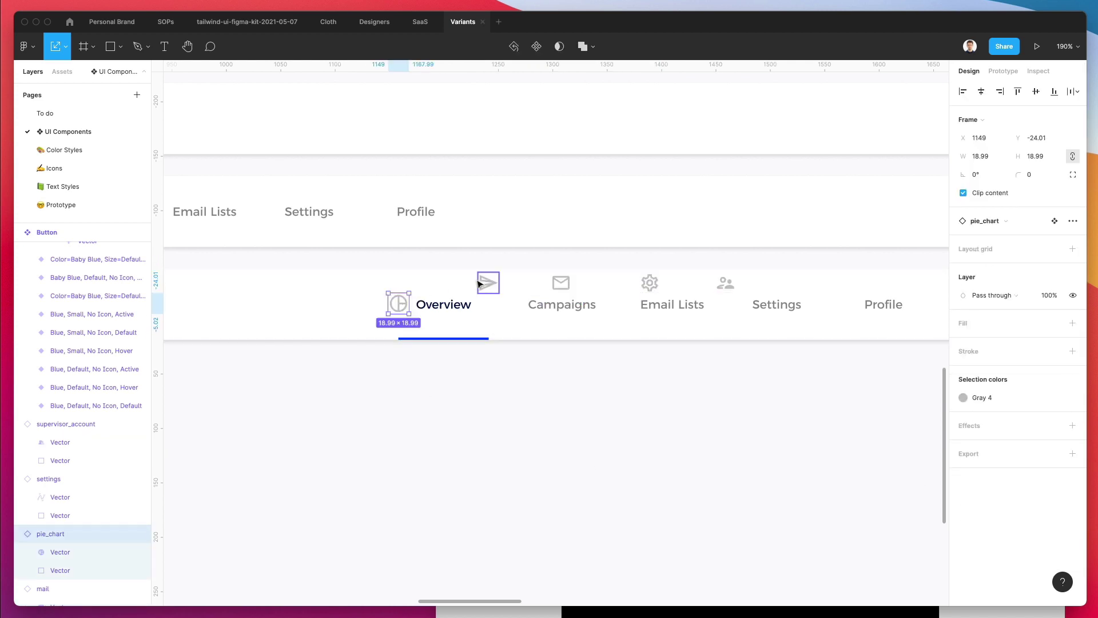
{"action": "scroll", "coordinate": [377, 305], "scroll_direction": "up", "scroll_amount": 10}
{"action": "key", "text": "Down"}
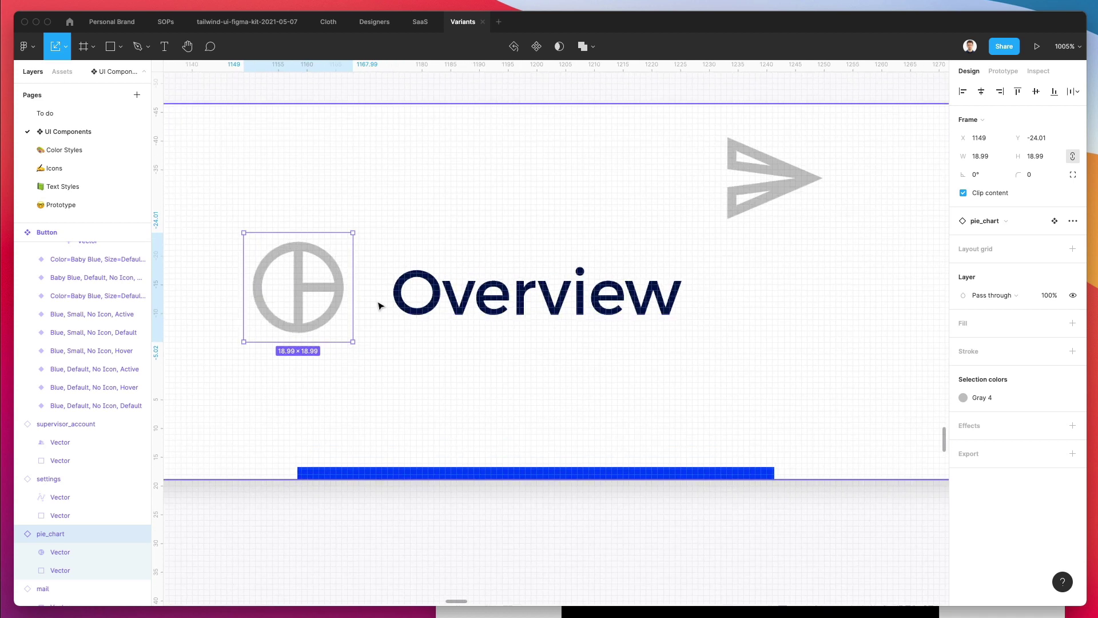
{"action": "key", "text": "Up"}
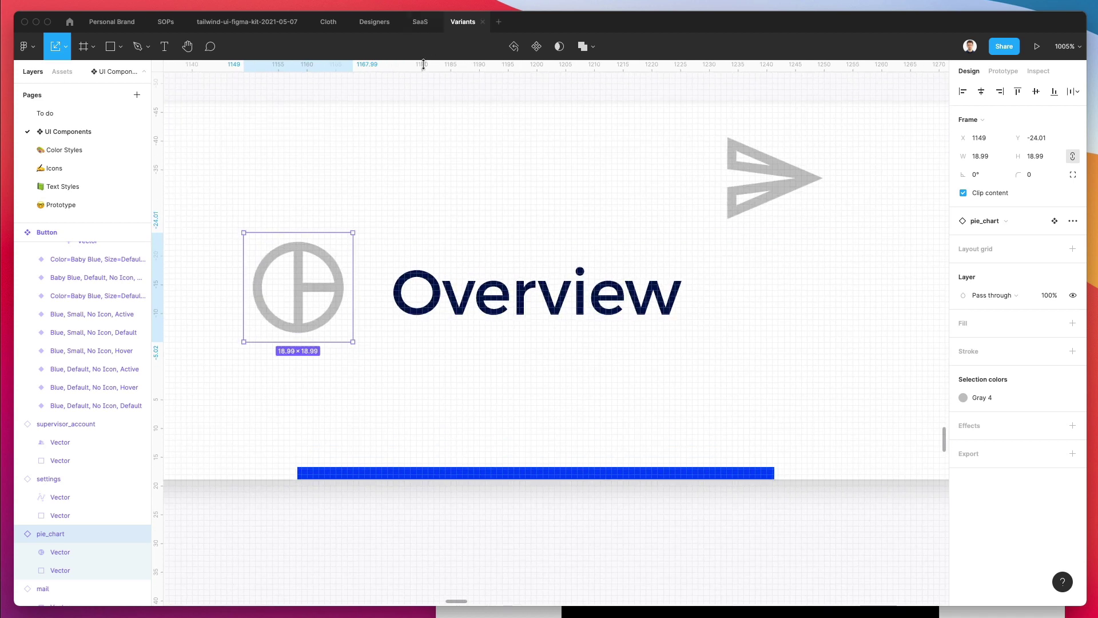
{"action": "left_click_drag", "start_coordinate": [449, 181], "coordinate": [437, 295]}
{"action": "key", "text": "Down"}
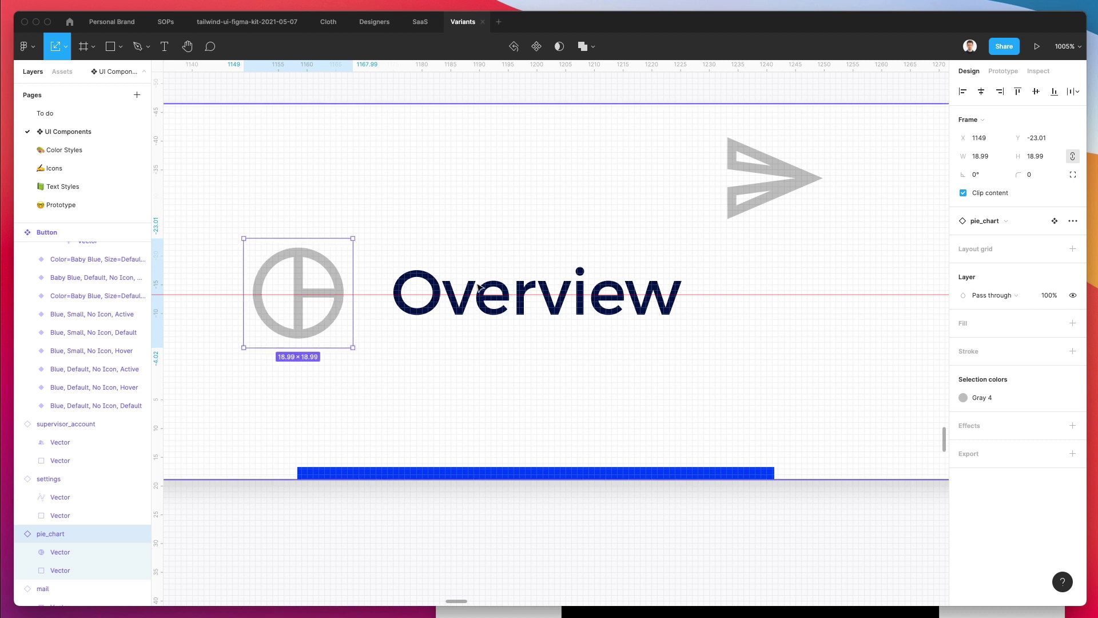
Step: Place the send icon in front of the Campaigns label, centered on the horizontal guide
{"action": "scroll", "coordinate": [492, 294], "scroll_direction": "down", "scroll_amount": 3}
{"action": "scroll", "coordinate": [743, 189], "scroll_direction": "right", "scroll_amount": 1}
{"action": "left_click", "coordinate": [705, 218]}
{"action": "left_click_drag", "start_coordinate": [705, 217], "coordinate": [800, 289]}
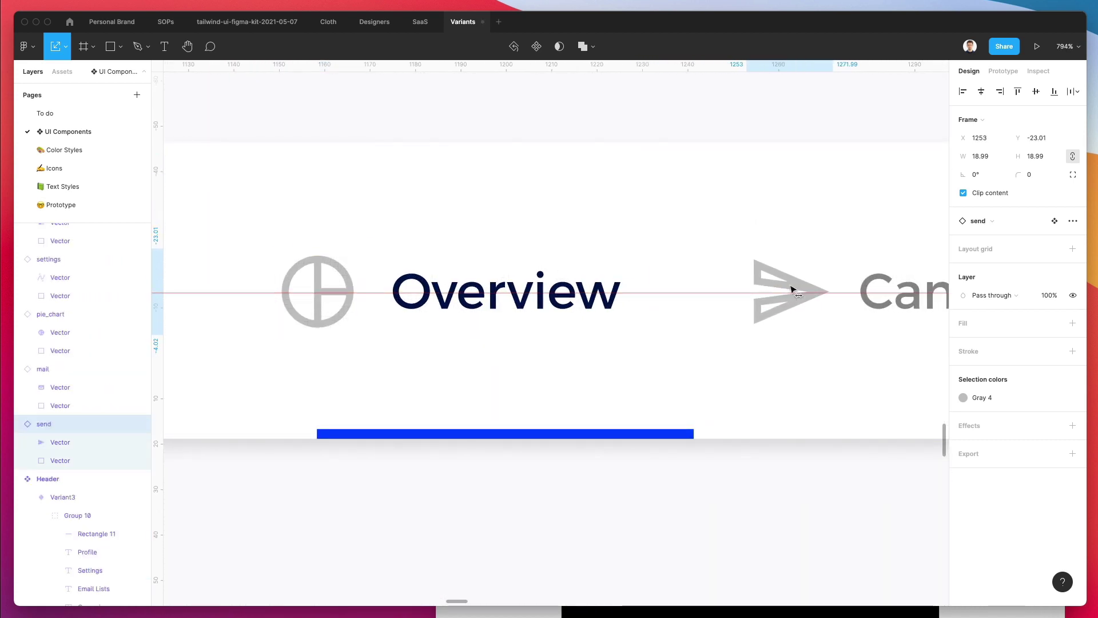
Step: Measure the gap between the pie chart icon and Overview, and nudge the send icon 1 px left to match it
{"action": "left_click", "coordinate": [332, 286]}
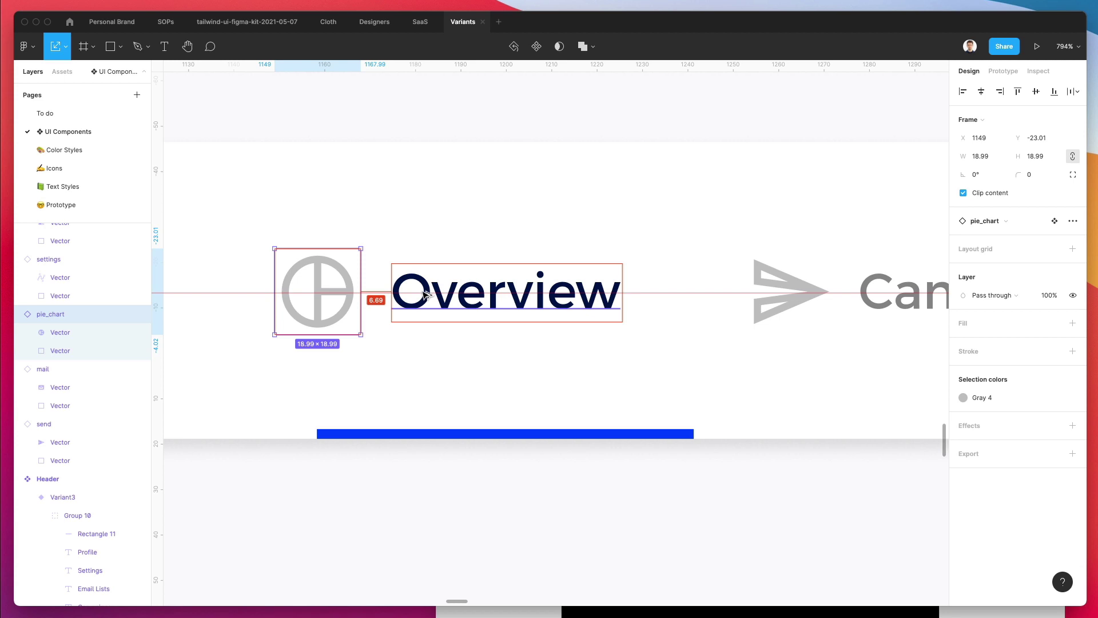
{"action": "double_click", "coordinate": [789, 287]}
{"action": "scroll", "coordinate": [803, 286], "scroll_direction": "right", "scroll_amount": 5}
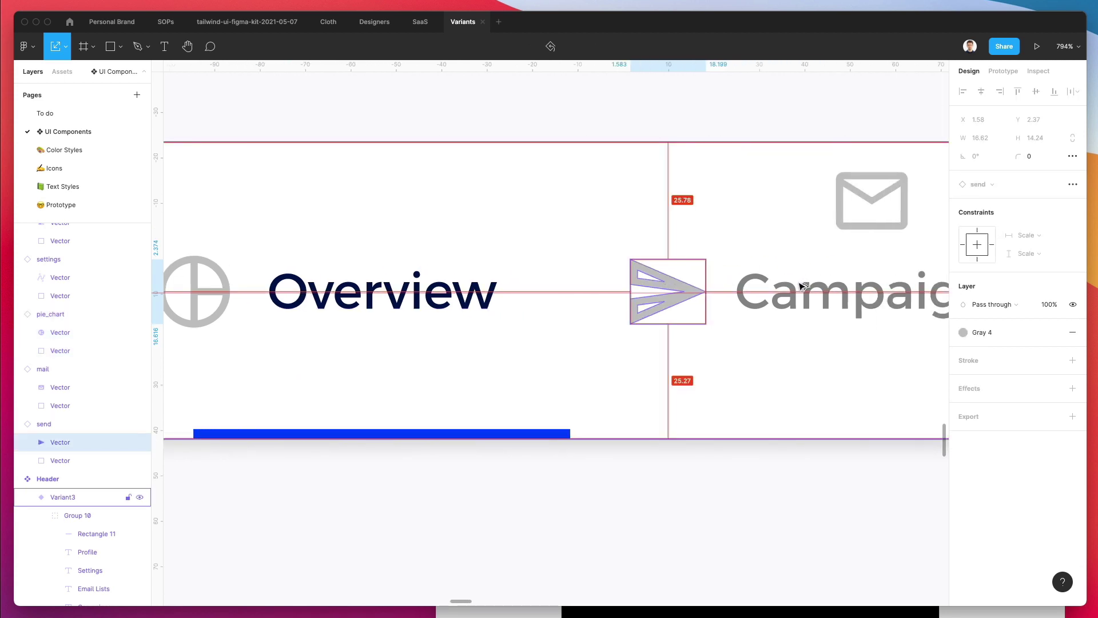
{"action": "left_click", "coordinate": [696, 262]}
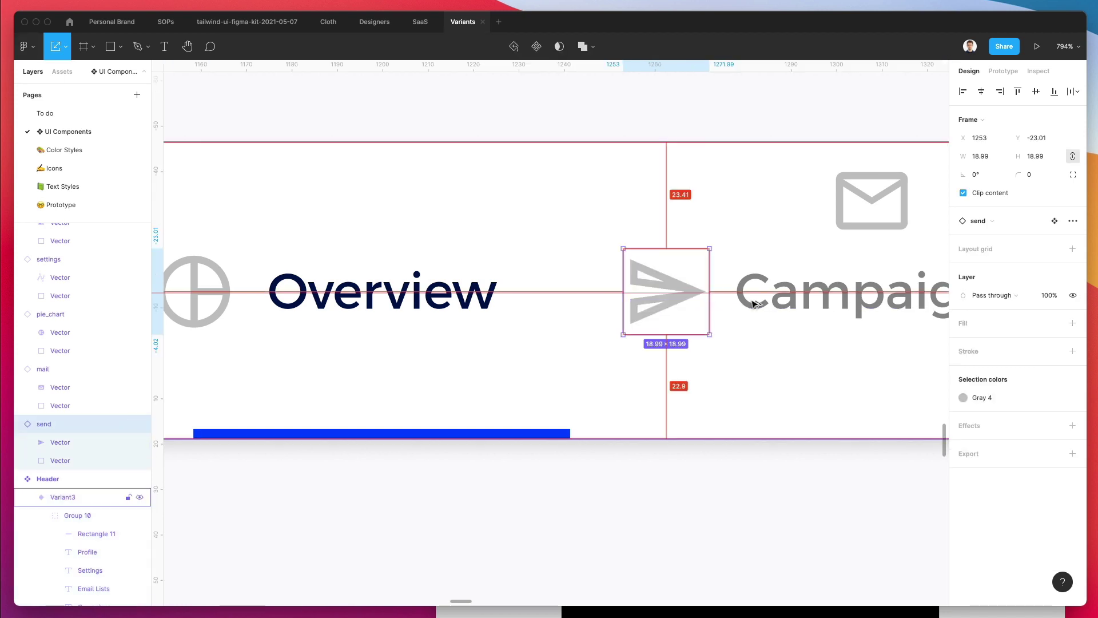
{"action": "key", "text": "ctrl+shift+Tab"}
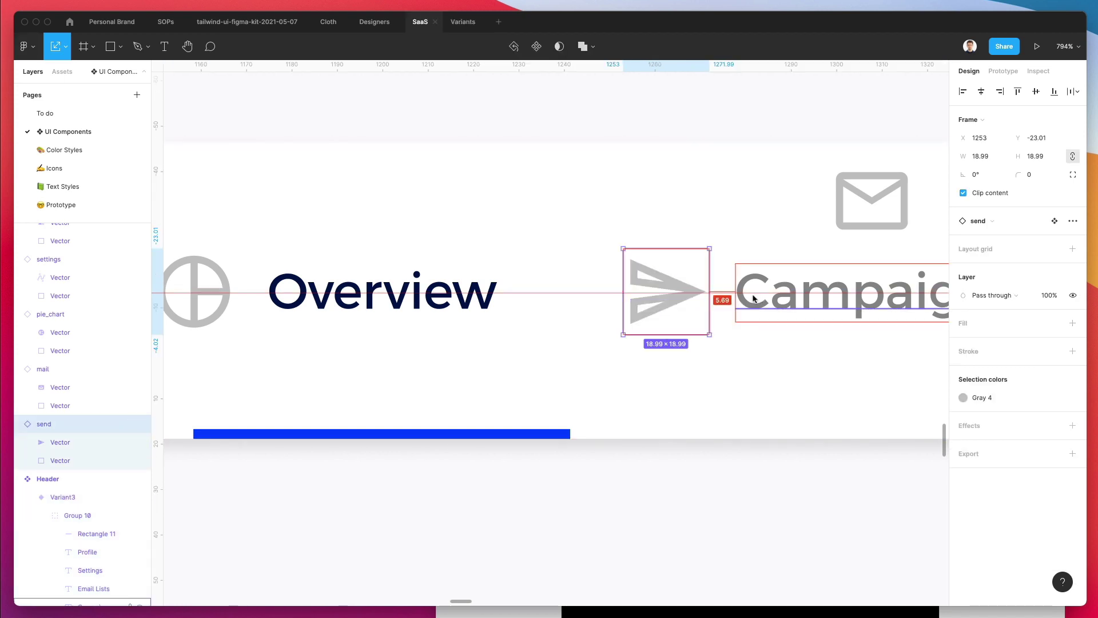
{"action": "key", "text": "ctrl+Tab"}
{"action": "key", "text": "Left"}
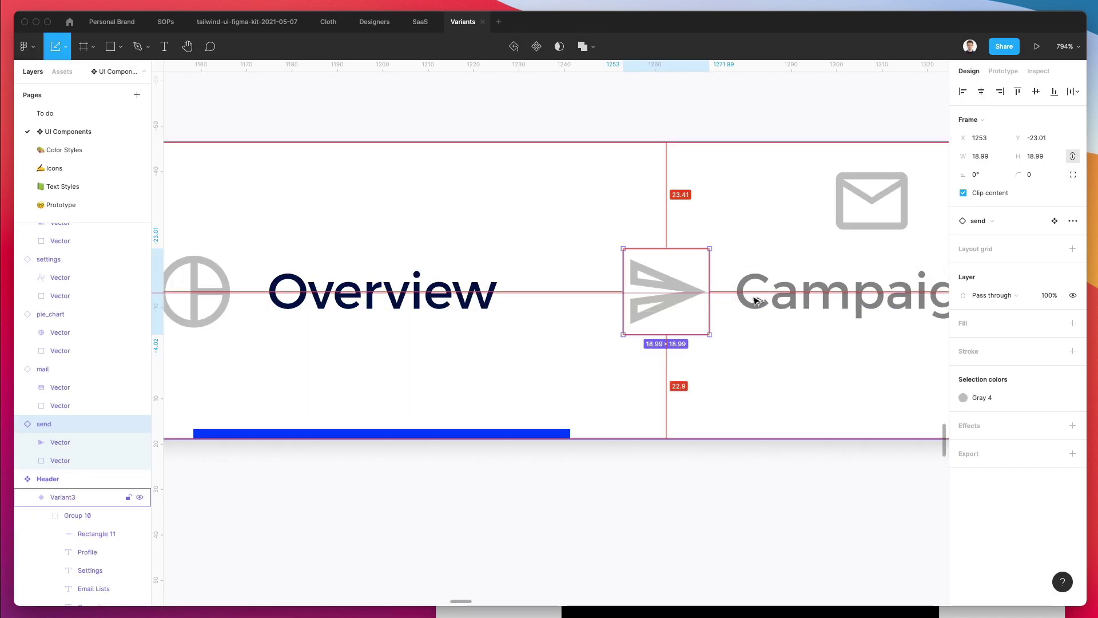
Step: Place the mail icon in front of Email Lists and the gear icon in front of Settings, both centered on the guide
{"action": "scroll", "coordinate": [473, 183], "scroll_direction": "right", "scroll_amount": 10}
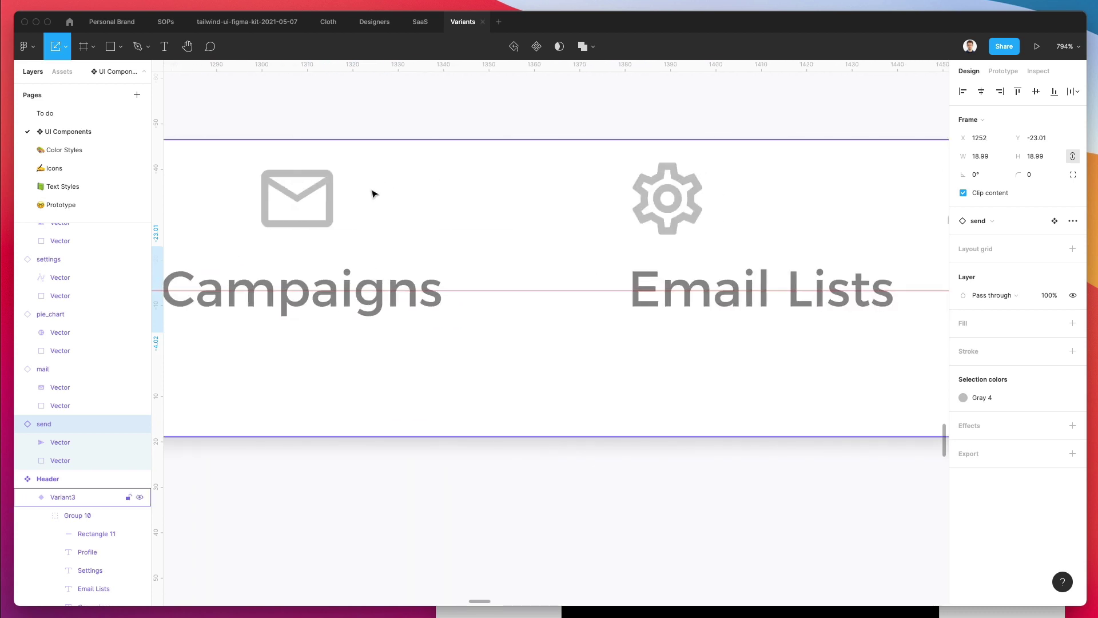
{"action": "left_click_drag", "start_coordinate": [312, 191], "coordinate": [551, 286]}
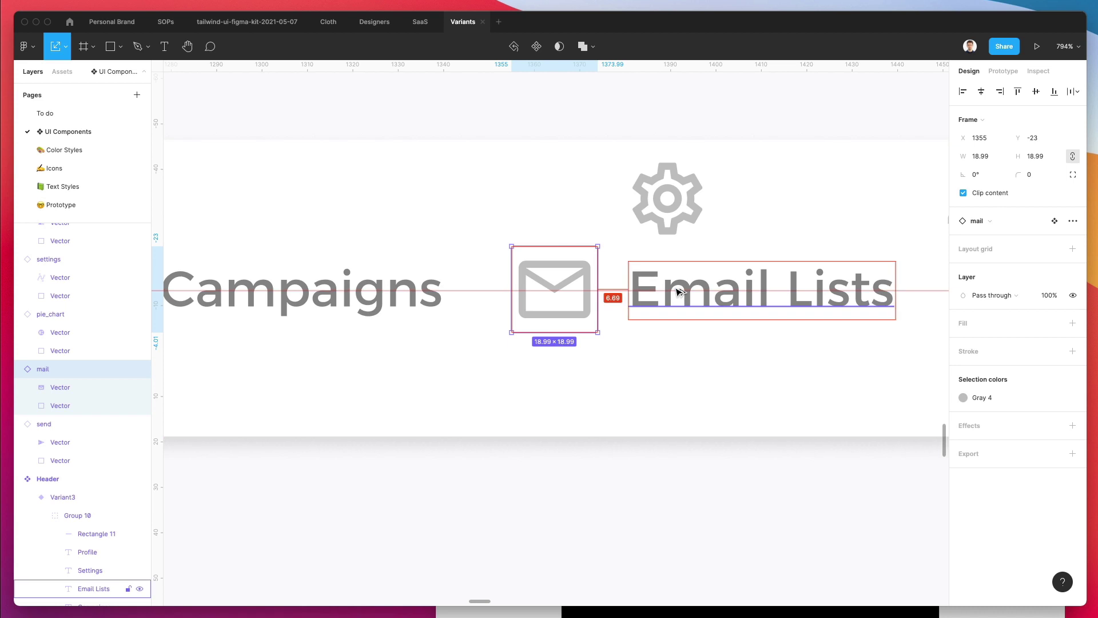
{"action": "left_click", "coordinate": [664, 206]}
{"action": "scroll", "coordinate": [529, 208], "scroll_direction": "right", "scroll_amount": 3}
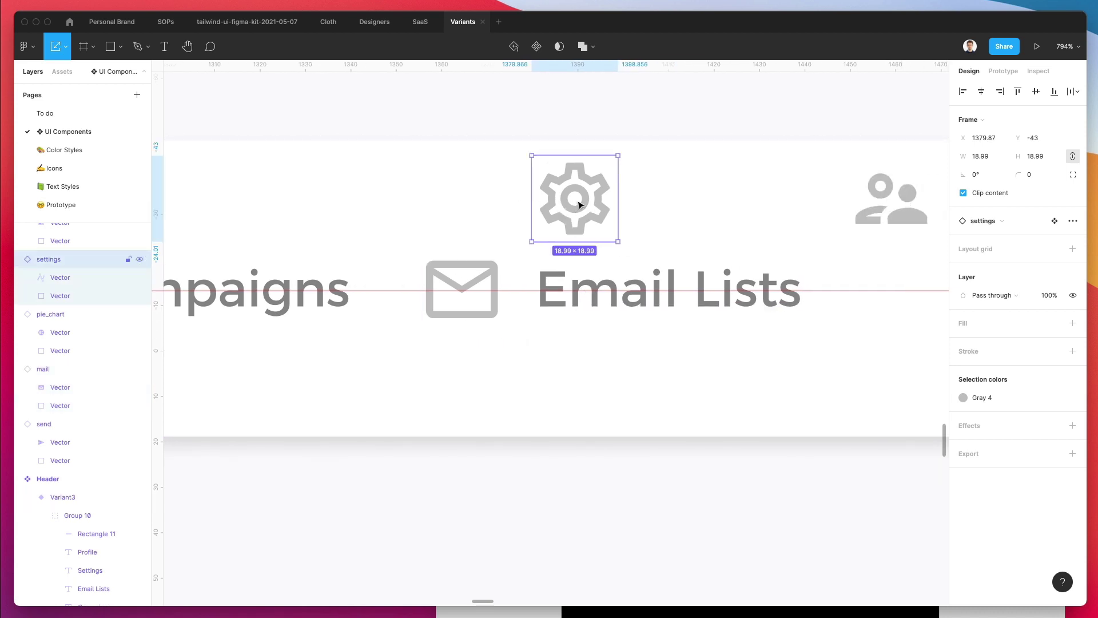
{"action": "left_click_drag", "start_coordinate": [579, 205], "coordinate": [879, 295]}
{"action": "scroll", "coordinate": [877, 289], "scroll_direction": "right", "scroll_amount": 5}
{"action": "left_click_drag", "start_coordinate": [487, 290], "coordinate": [547, 290]}
{"action": "key", "text": "alt"}
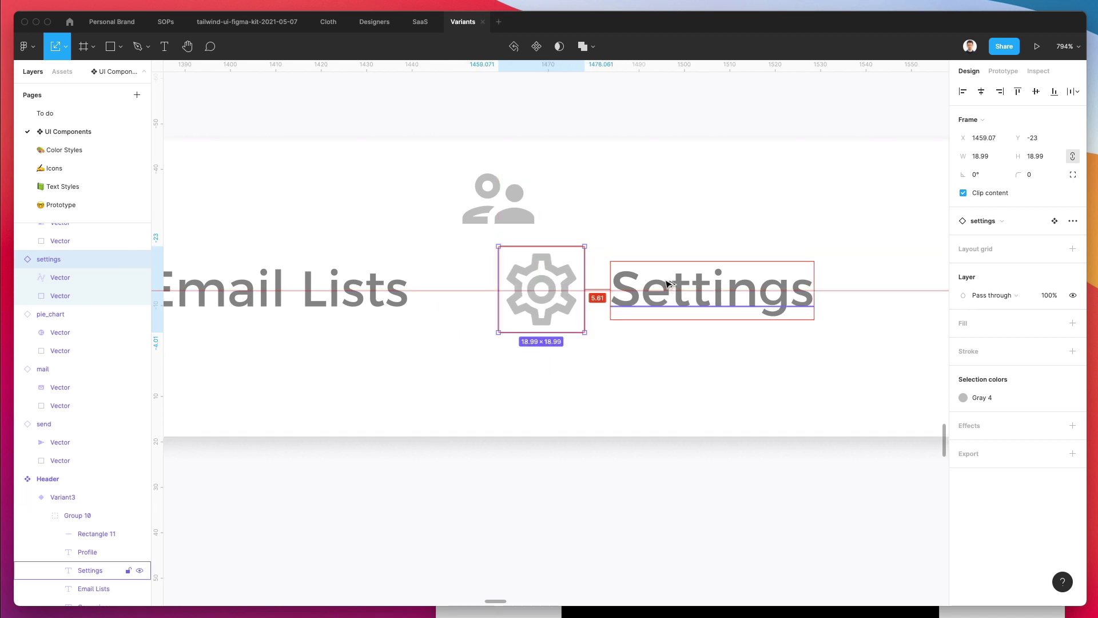
Step: Place the two-person icon in front of the Profile label with a gap of about 6.7 px
{"action": "left_click_drag", "start_coordinate": [492, 211], "coordinate": [674, 297]}
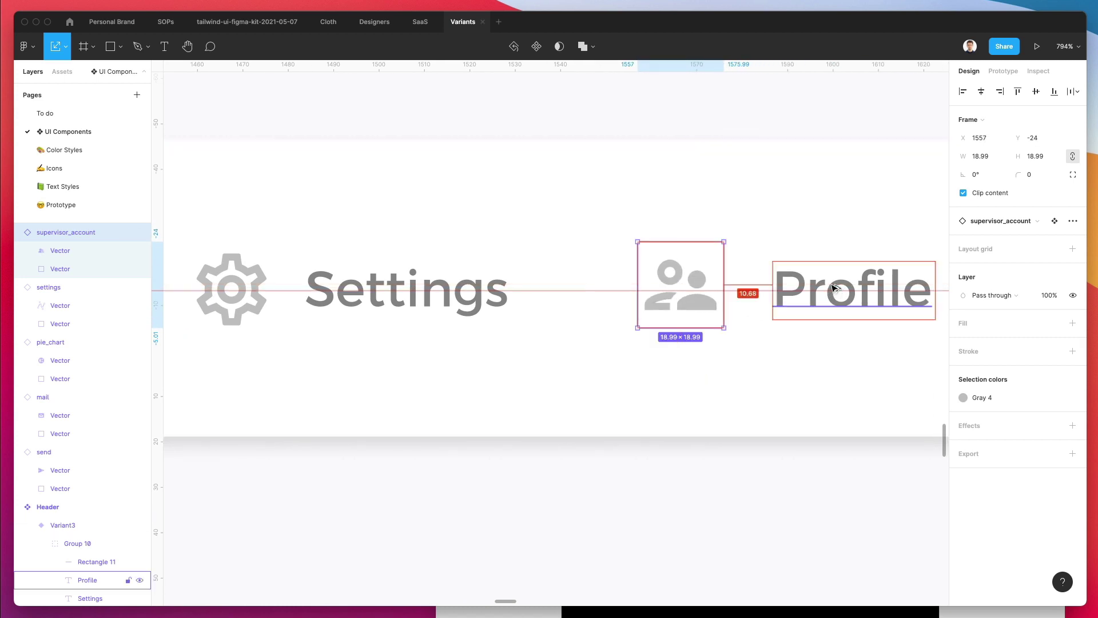
{"action": "key", "text": "Right"}
{"action": "key", "text": "Right"}
{"action": "key", "text": "Right"}
{"action": "key", "text": "Right"}
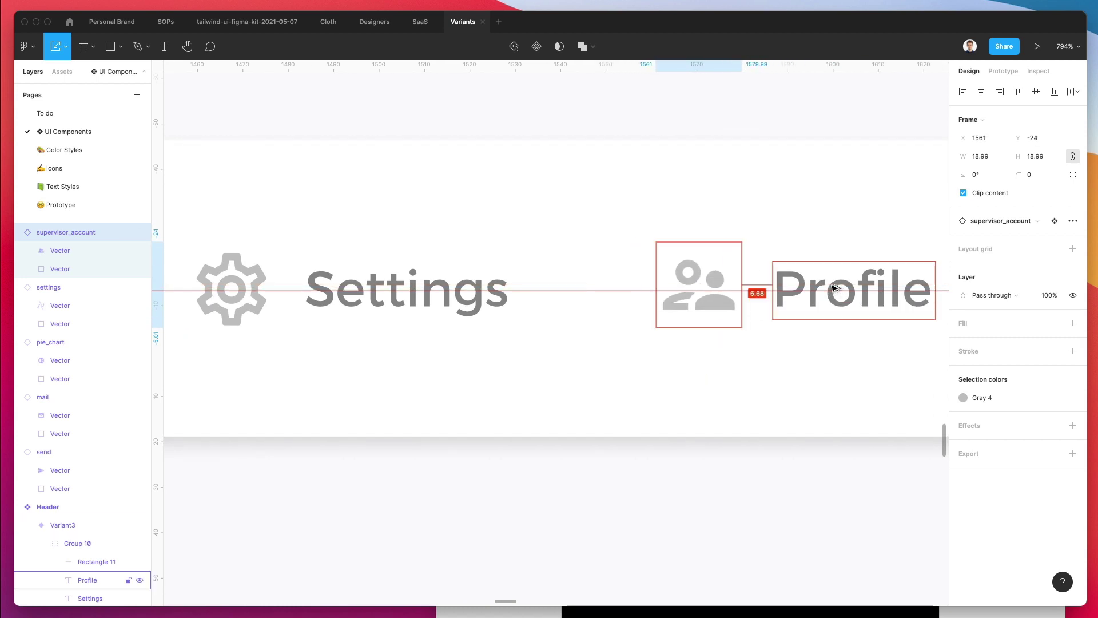
{"action": "scroll", "coordinate": [832, 288], "scroll_direction": "down", "scroll_amount": 10}
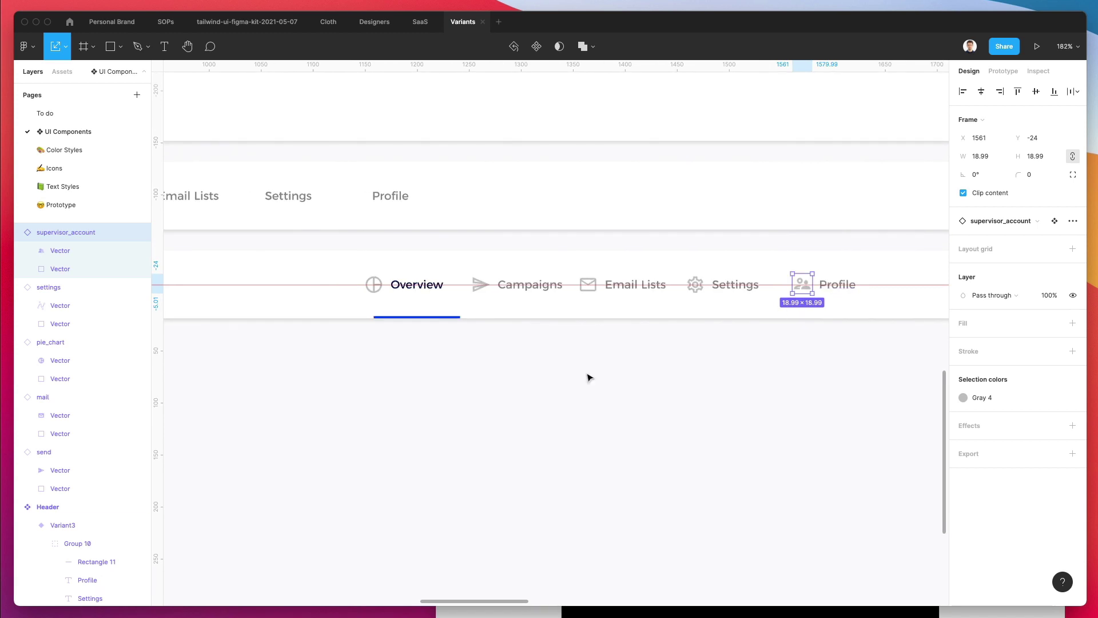
Step: Ungroup the navigation links in the third Header variant, and group the pie chart icon with the Overview label
{"action": "left_click", "coordinate": [531, 382]}
{"action": "left_click", "coordinate": [373, 285]}
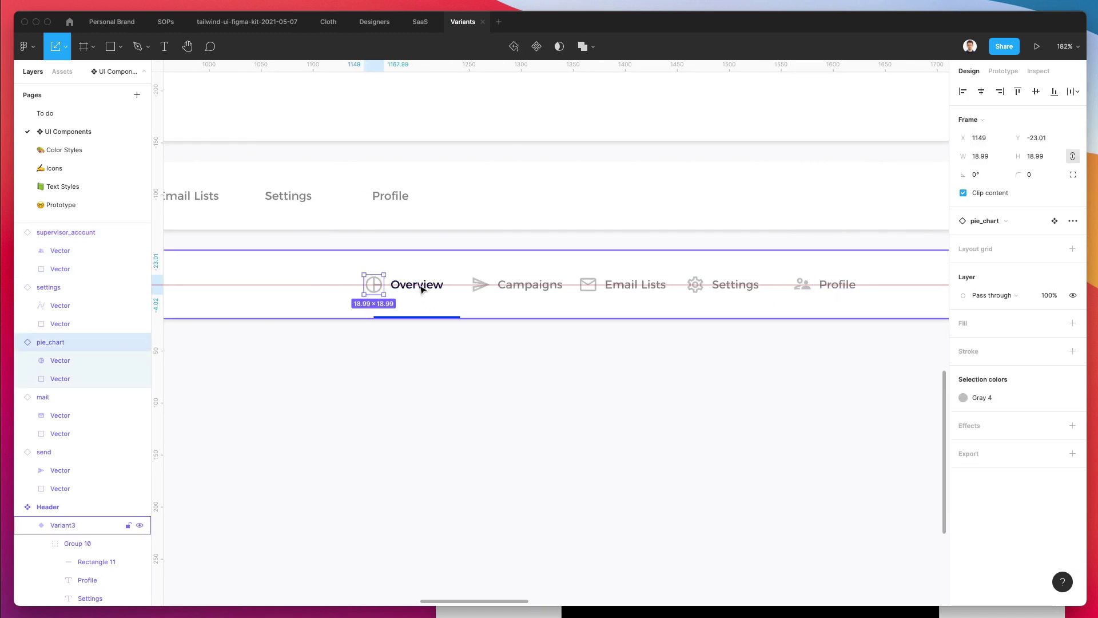
{"action": "left_click", "coordinate": [421, 287]}
{"action": "double_click", "coordinate": [421, 287]}
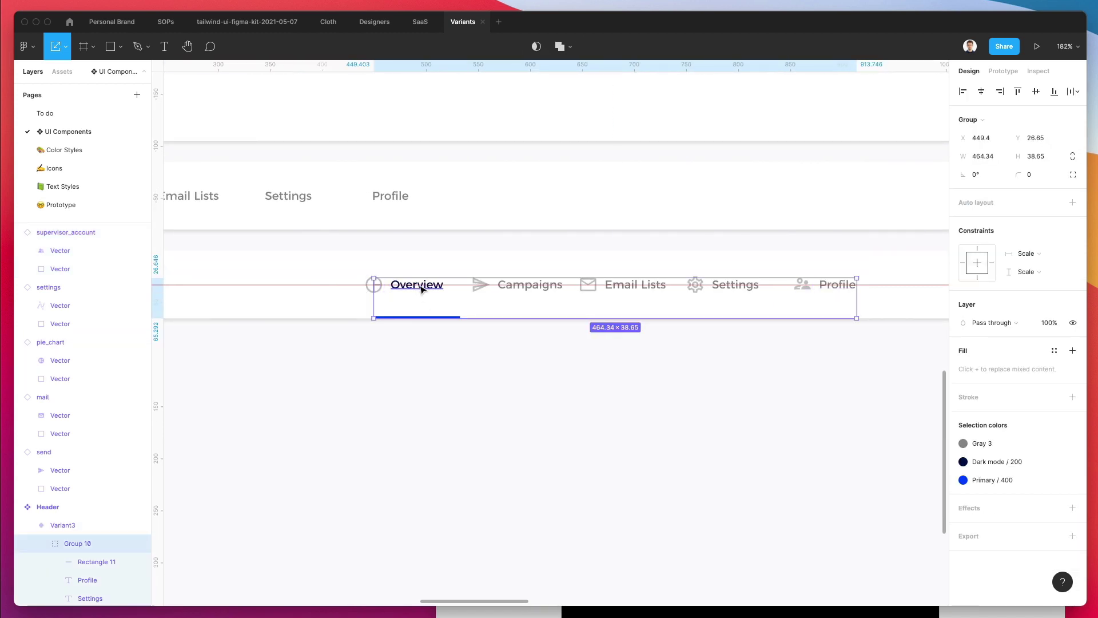
{"action": "key", "text": "super+shift+g"}
{"action": "left_click", "coordinate": [422, 288]}
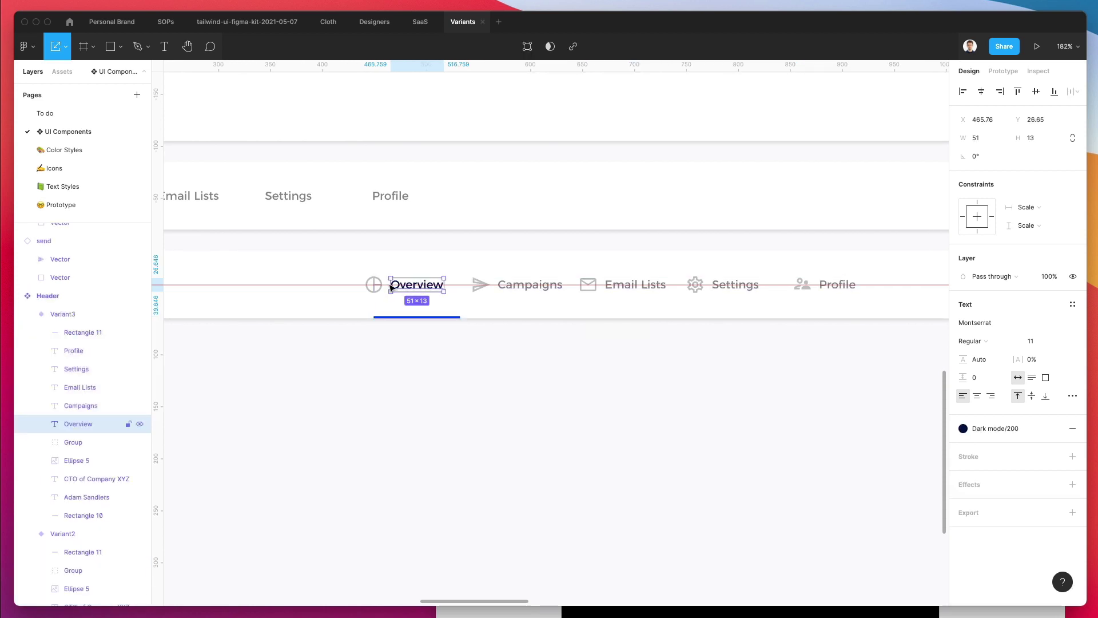
{"action": "left_click", "coordinate": [376, 281], "text": "shift"}
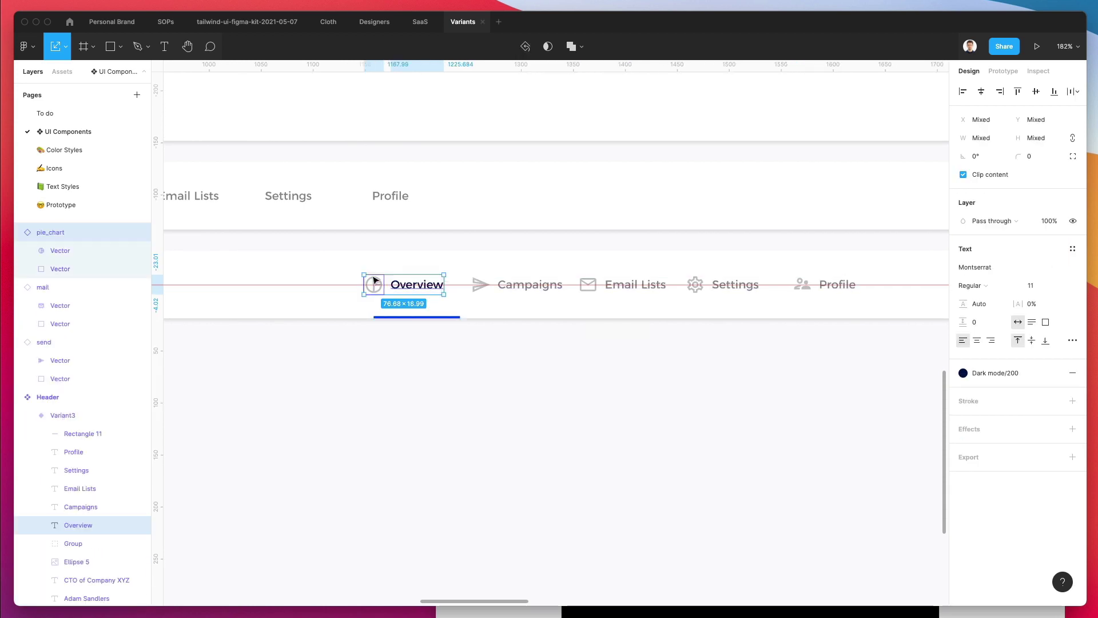
{"action": "key", "text": "super+g"}
Step: Group the send icon with the Campaigns label, and the mail icon with the Email Lists label
{"action": "left_click", "coordinate": [481, 283]}
{"action": "left_click", "coordinate": [522, 287]}
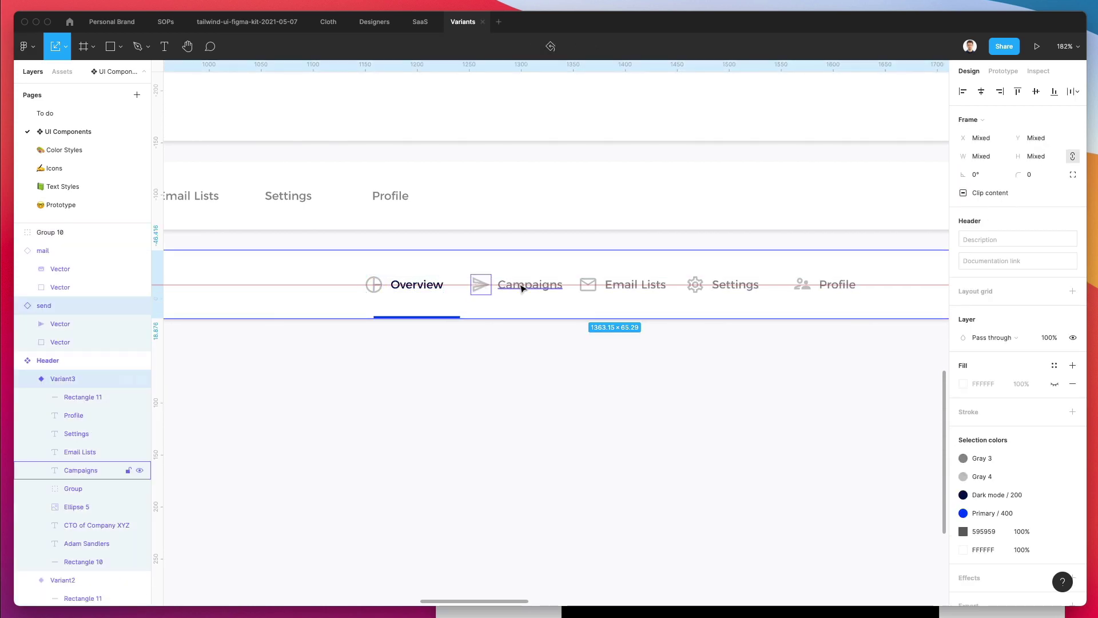
{"action": "left_click", "coordinate": [522, 284]}
{"action": "left_click", "coordinate": [522, 284]}
{"action": "left_click", "coordinate": [482, 286], "text": "shift"}
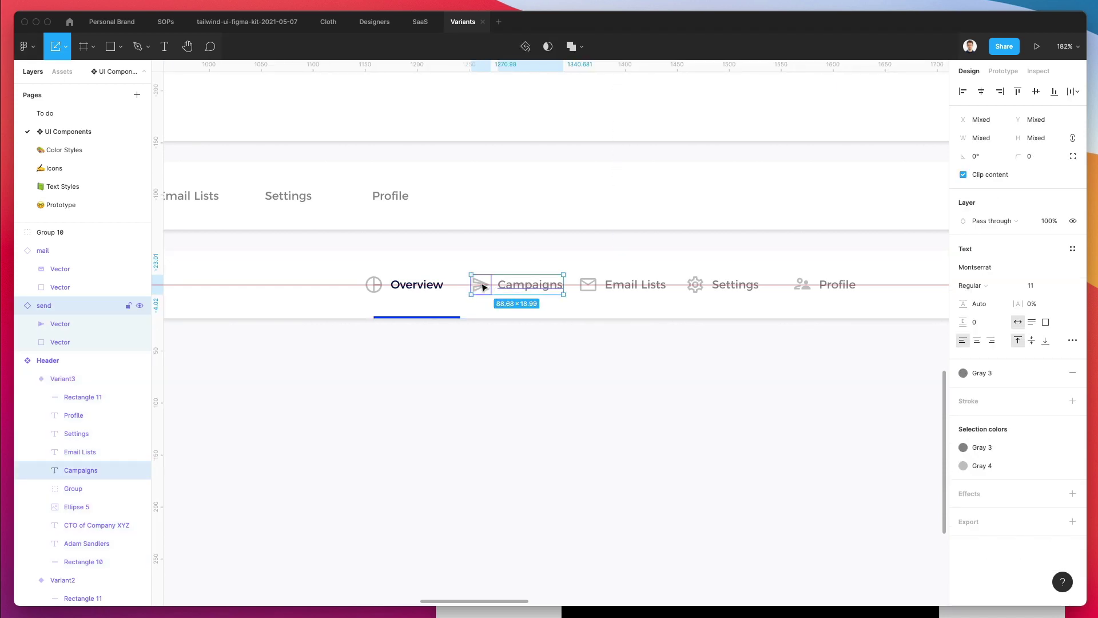
{"action": "key", "text": "super+g"}
{"action": "left_click", "coordinate": [589, 285]}
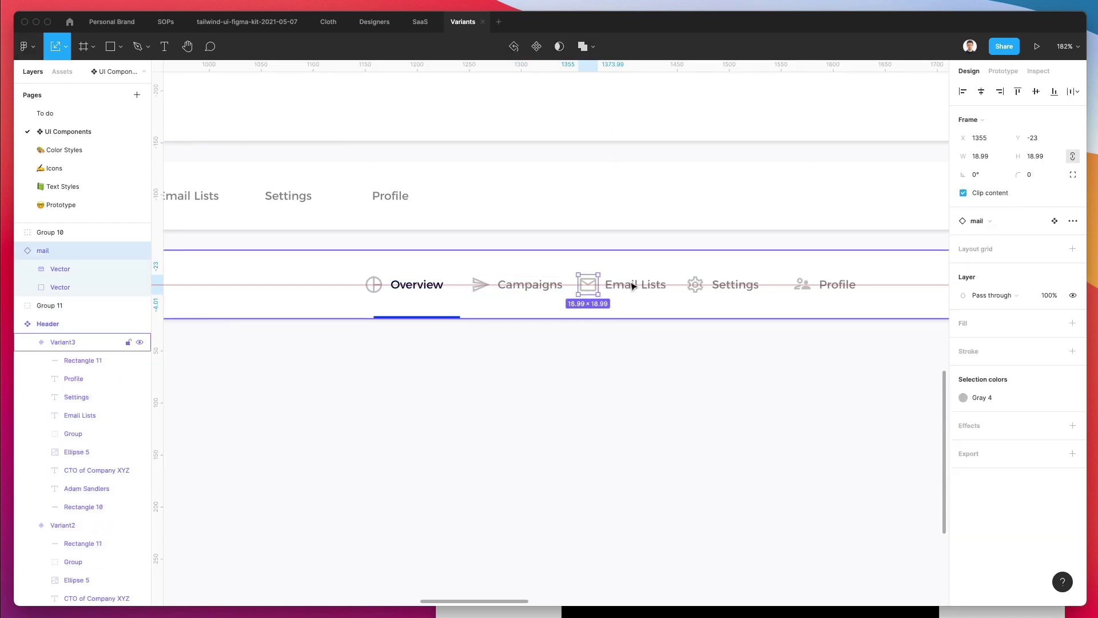
{"action": "left_click", "coordinate": [634, 286], "text": "shift"}
{"action": "key", "text": "super+g"}
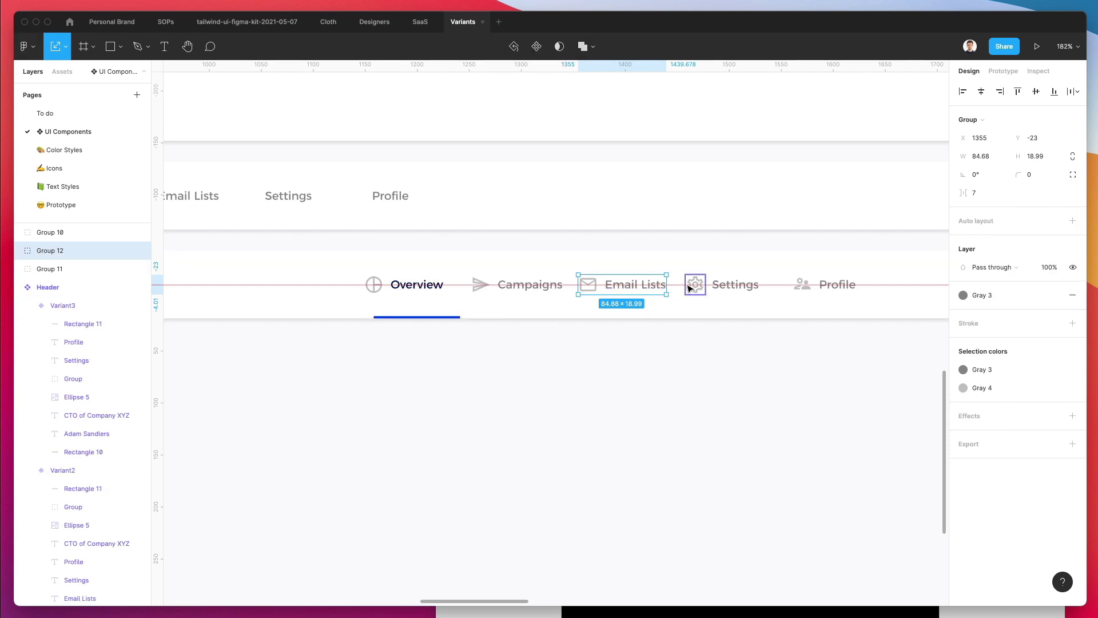
Step: Group the gear icon with the Settings label, and the two-person icon with the Profile label
{"action": "left_click", "coordinate": [695, 284]}
{"action": "left_click", "coordinate": [740, 285], "text": "shift"}
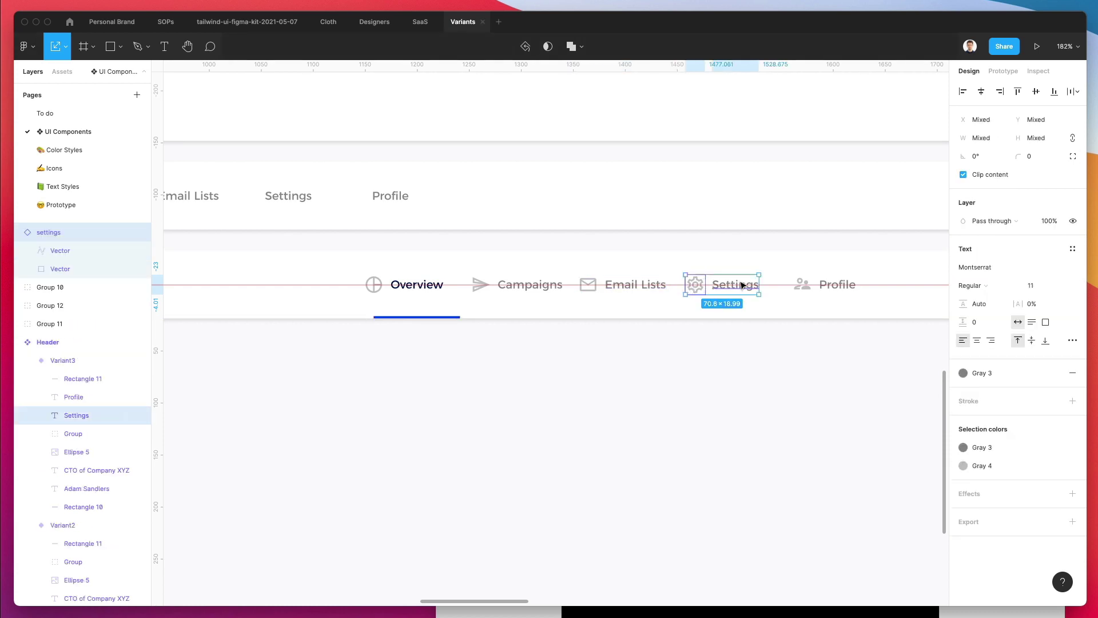
{"action": "key", "text": "super+g"}
{"action": "left_click", "coordinate": [801, 284]}
{"action": "left_click", "coordinate": [835, 285], "text": "shift"}
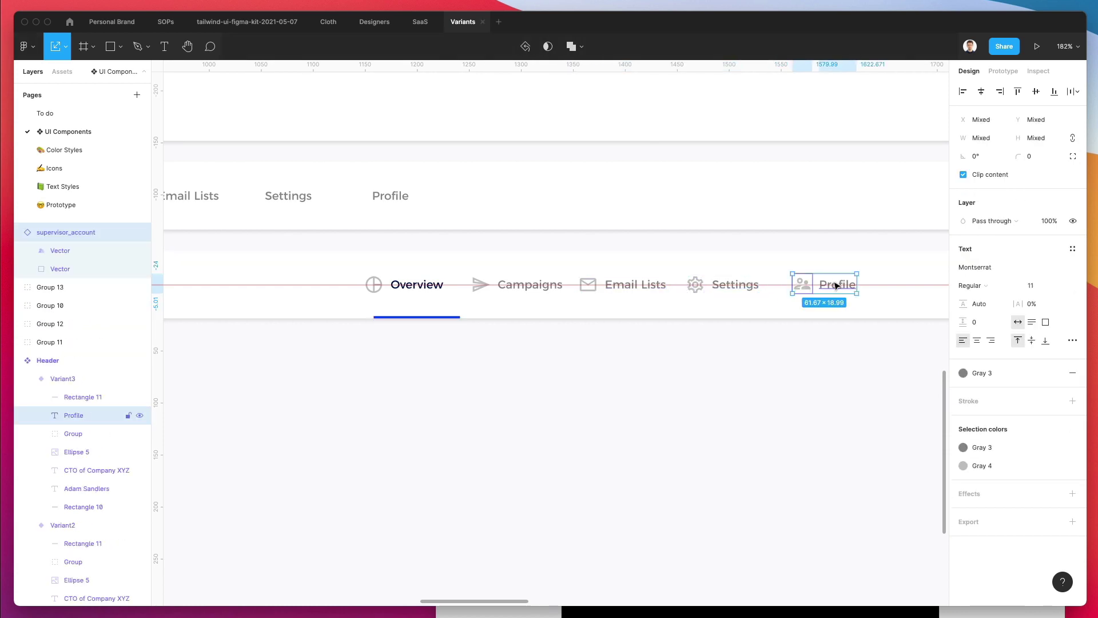
{"action": "key", "text": "super+g"}
Step: Move the Overview group about 25 px left and the Profile group about 9 px right to widen the icon navigation
{"action": "scroll", "coordinate": [737, 284], "scroll_direction": "down", "scroll_amount": 3}
{"action": "left_click", "coordinate": [475, 284]}
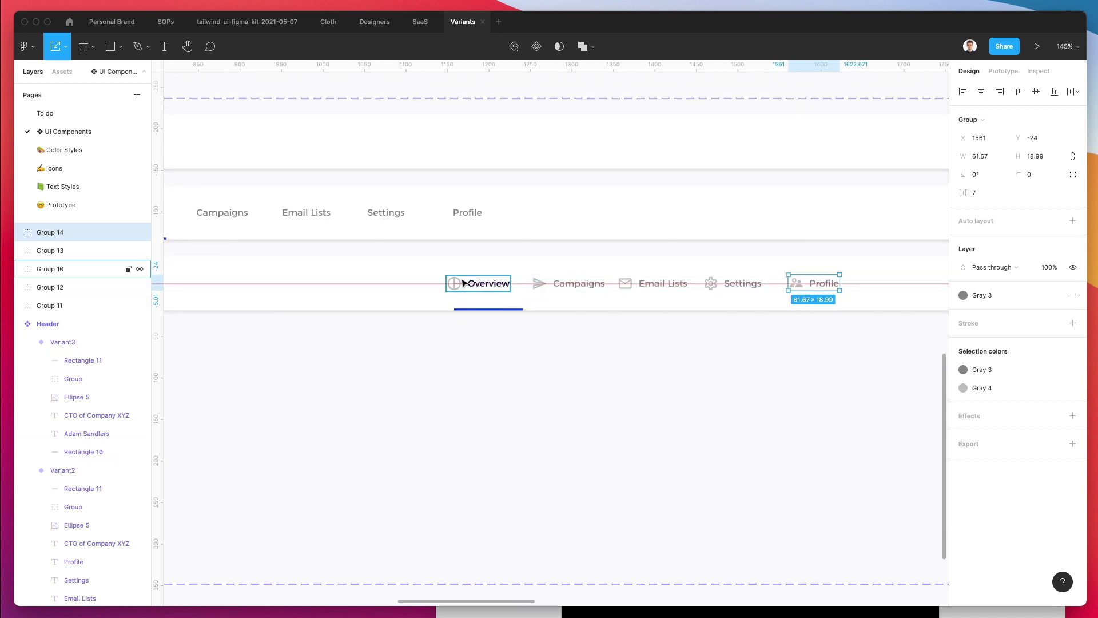
{"action": "left_click_drag", "start_coordinate": [476, 284], "coordinate": [454, 285]}
{"action": "left_click", "coordinate": [569, 281], "text": "shift"}
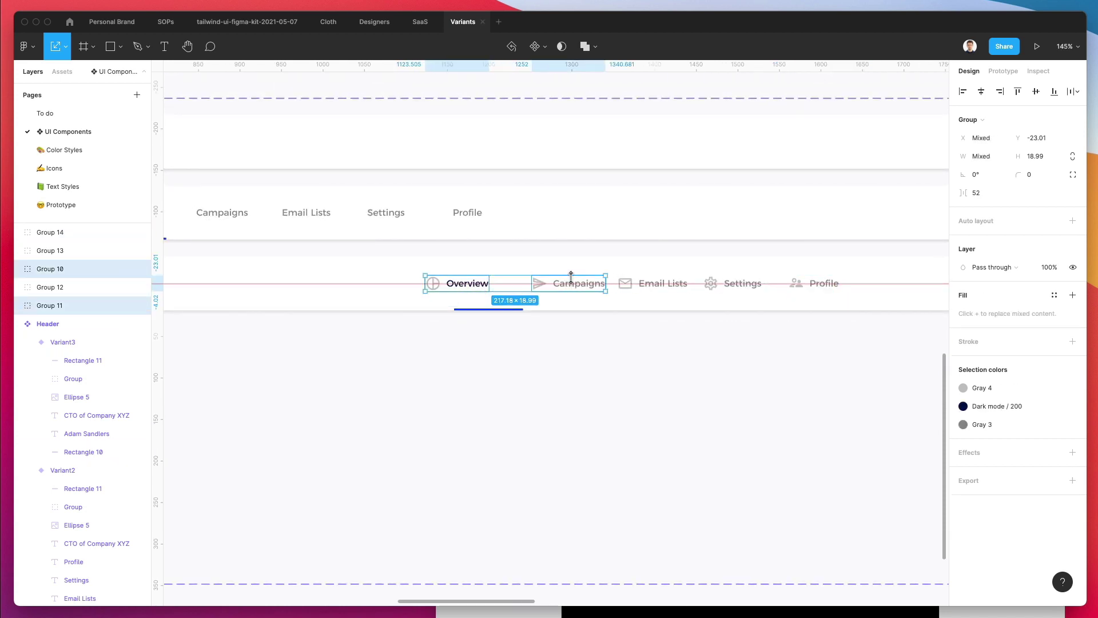
{"action": "left_click", "coordinate": [664, 286], "text": "shift"}
{"action": "left_click", "coordinate": [744, 284], "text": "shift"}
{"action": "left_click", "coordinate": [809, 285]}
{"action": "left_click_drag", "start_coordinate": [811, 284], "coordinate": [825, 284]}
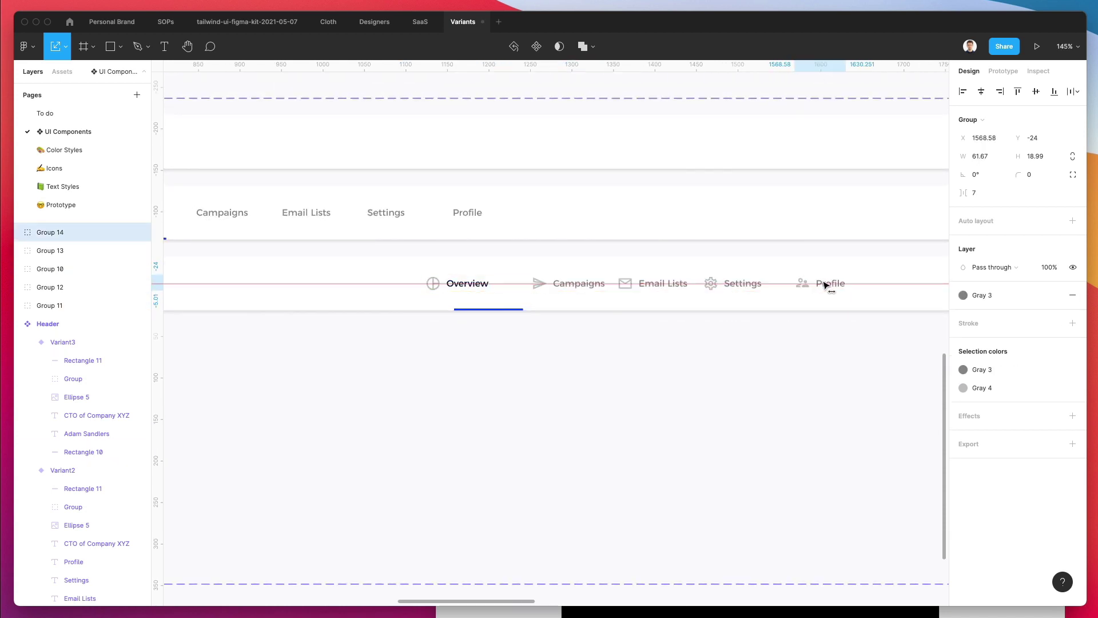
Step: Distribute the horizontal spacing evenly between the five icon-and-label groups
{"action": "left_click", "coordinate": [738, 284], "text": "shift"}
{"action": "left_click", "coordinate": [657, 285], "text": "shift"}
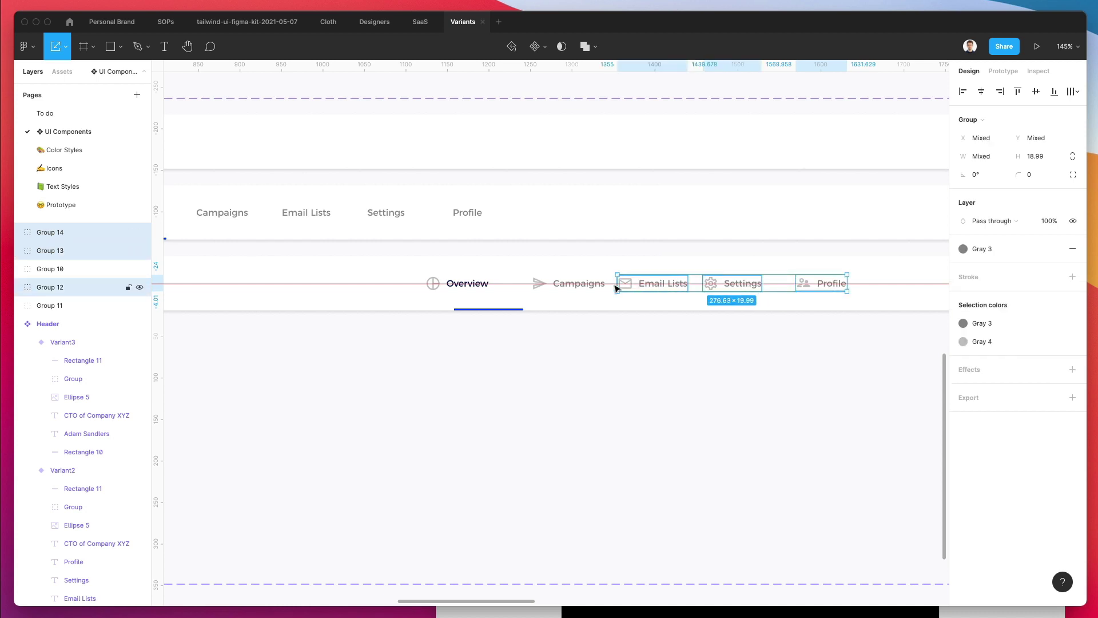
{"action": "left_click", "coordinate": [574, 284], "text": "shift"}
{"action": "left_click", "coordinate": [466, 284], "text": "shift"}
{"action": "left_click", "coordinate": [1074, 92]}
{"action": "left_click", "coordinate": [988, 143]}
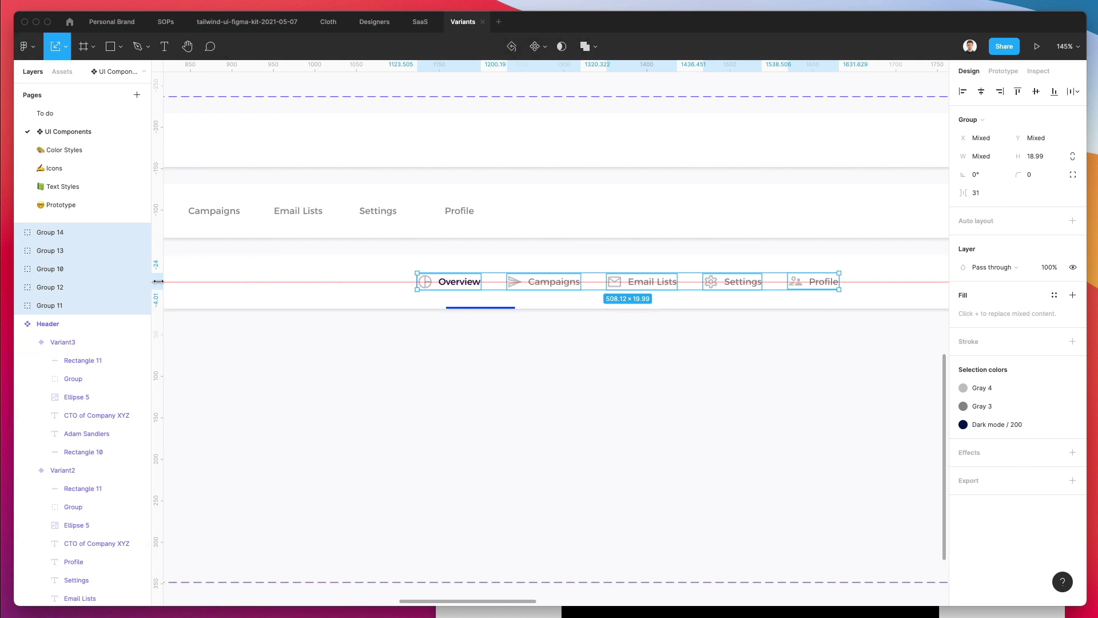
{"action": "left_click", "coordinate": [260, 345]}
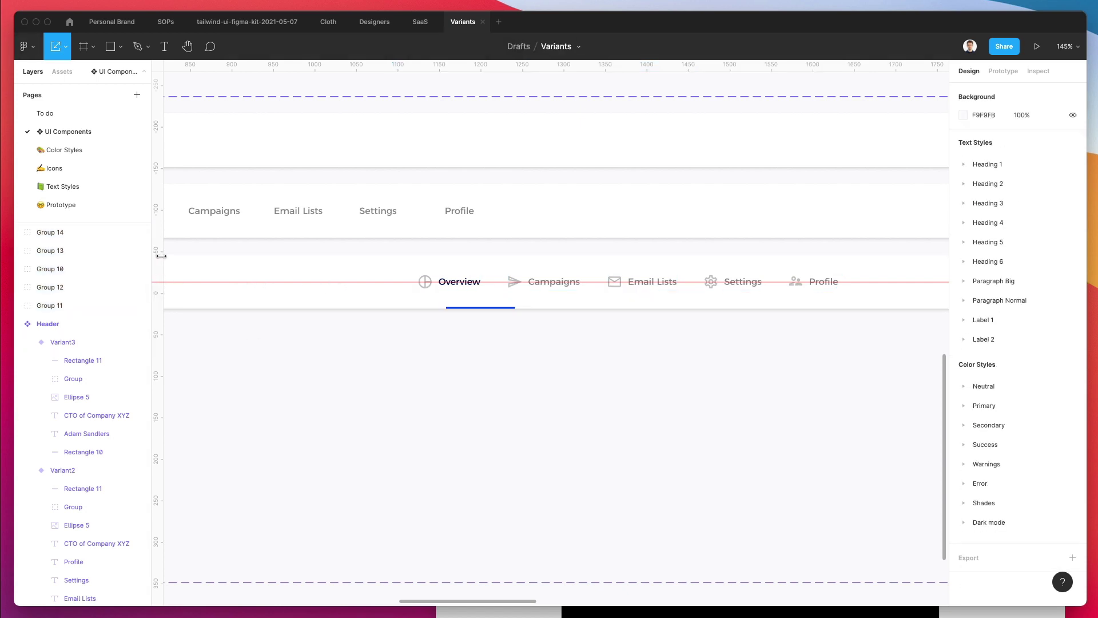
Step: Try to remove the horizontal guide running through the icon navigation
{"action": "left_click_drag", "start_coordinate": [161, 256], "coordinate": [158, 229]}
{"action": "scroll", "coordinate": [166, 284], "scroll_direction": "up", "scroll_amount": 5}
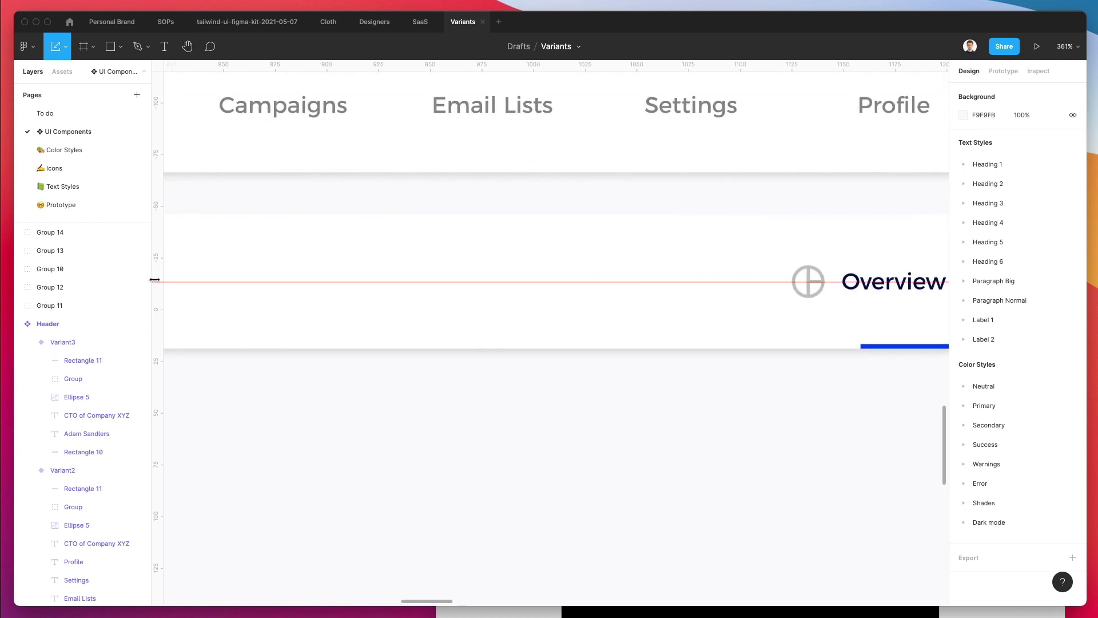
{"action": "scroll", "coordinate": [359, 391], "scroll_direction": "down", "scroll_amount": 4}
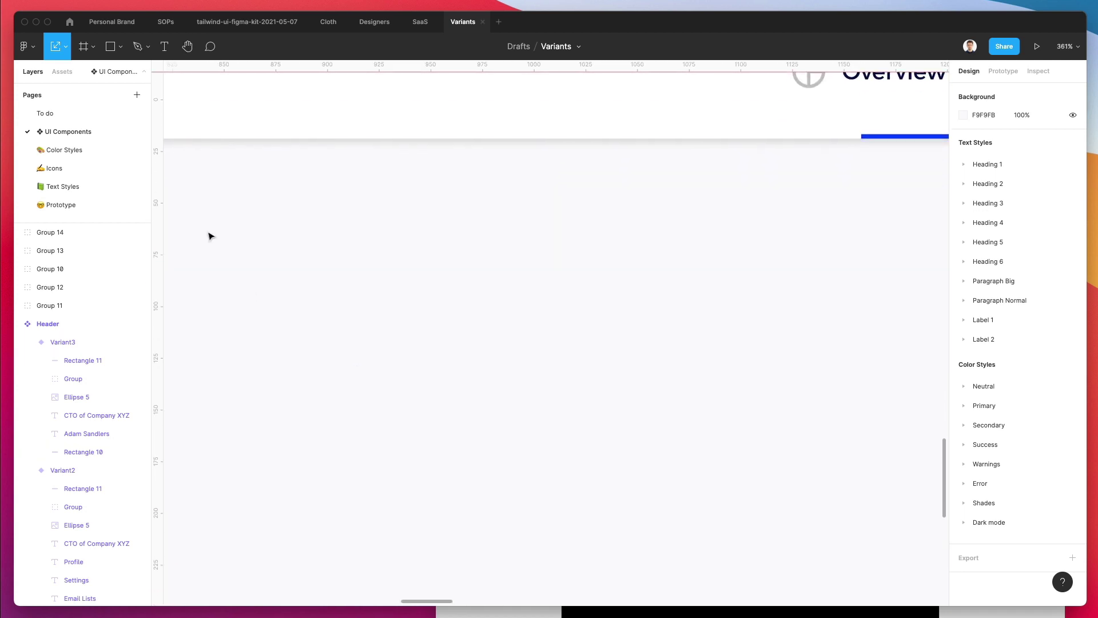
{"action": "scroll", "coordinate": [216, 157], "scroll_direction": "up", "scroll_amount": 3}
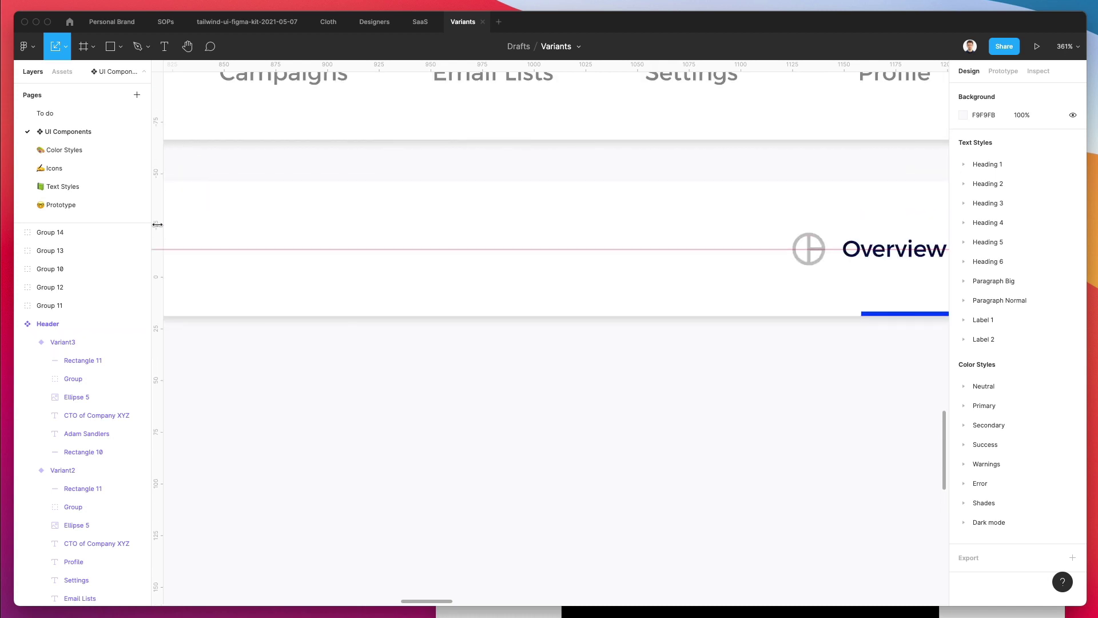
{"action": "right_click", "coordinate": [164, 246]}
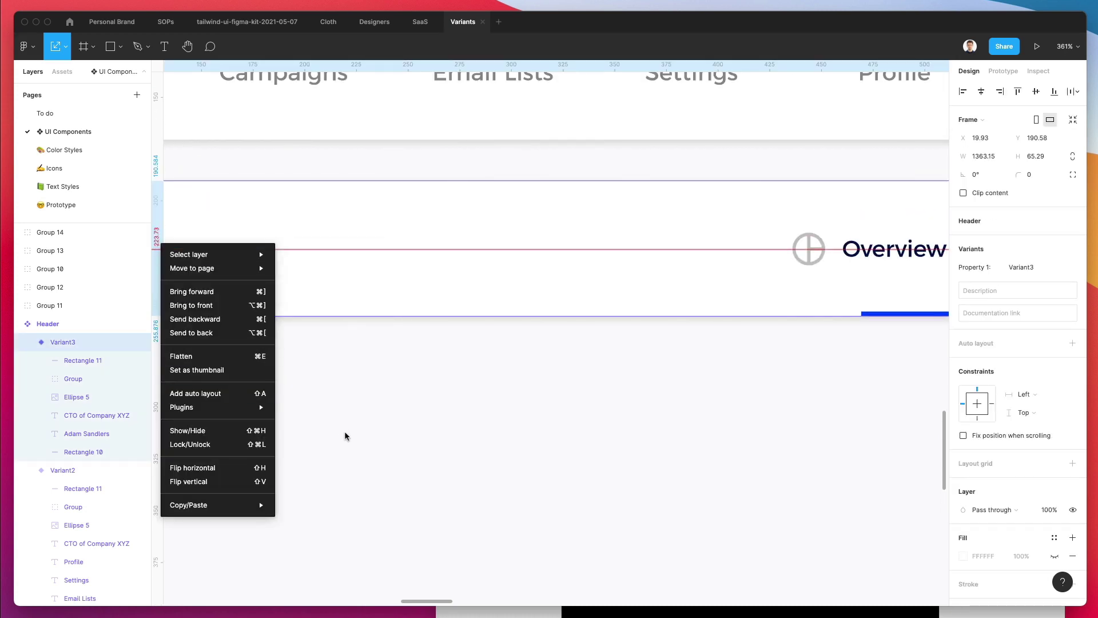
{"action": "key", "text": "Escape"}
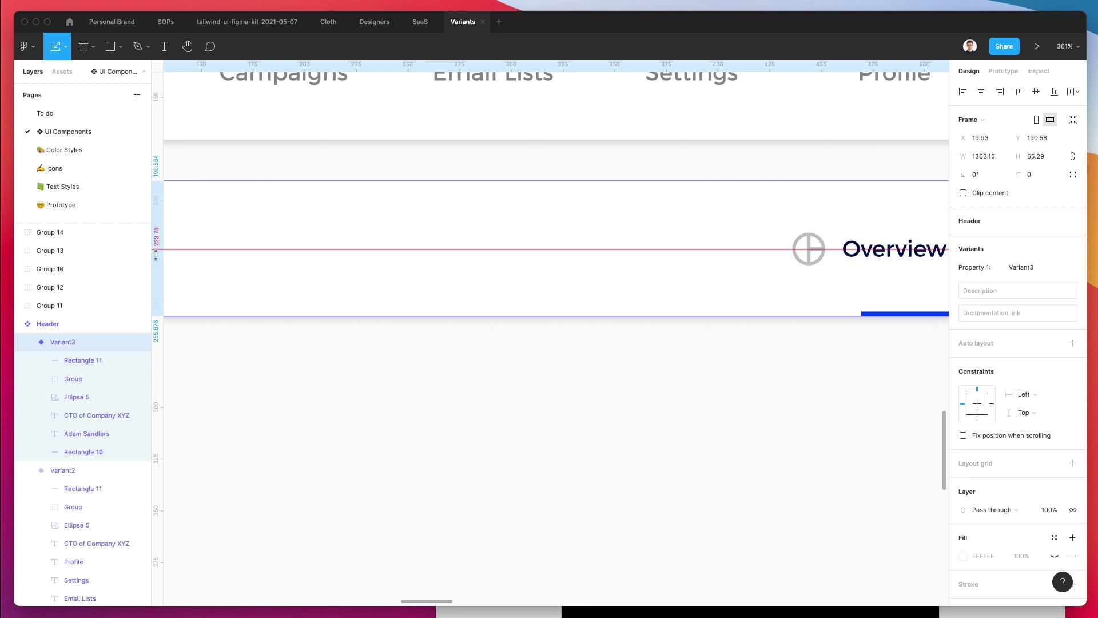
Step: Select the Header component's horizontal guide near its left edge and remove it from the canvas
{"action": "scroll", "coordinate": [195, 337], "scroll_direction": "left", "scroll_amount": 2}
{"action": "scroll", "coordinate": [197, 337], "scroll_direction": "right", "scroll_amount": 10}
{"action": "scroll", "coordinate": [196, 337], "scroll_direction": "up", "scroll_amount": 8}
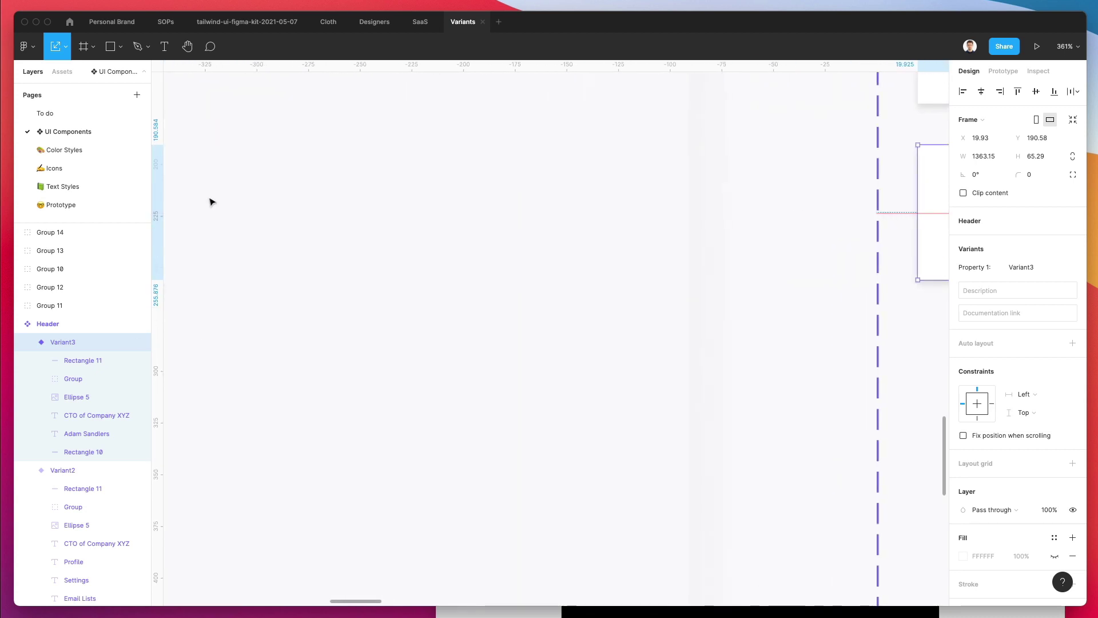
{"action": "left_click", "coordinate": [302, 220]}
{"action": "scroll", "coordinate": [302, 220], "scroll_direction": "right", "scroll_amount": 1}
{"action": "scroll", "coordinate": [767, 198], "scroll_direction": "right", "scroll_amount": 4}
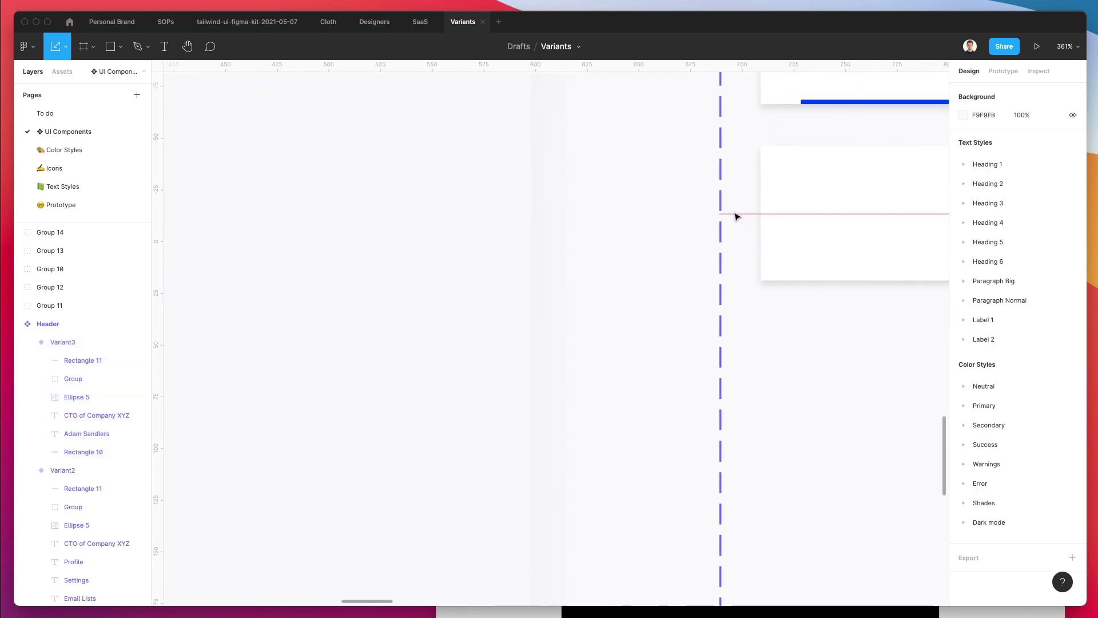
{"action": "scroll", "coordinate": [736, 216], "scroll_direction": "right", "scroll_amount": 3}
{"action": "scroll", "coordinate": [736, 216], "scroll_direction": "right", "scroll_amount": 18}
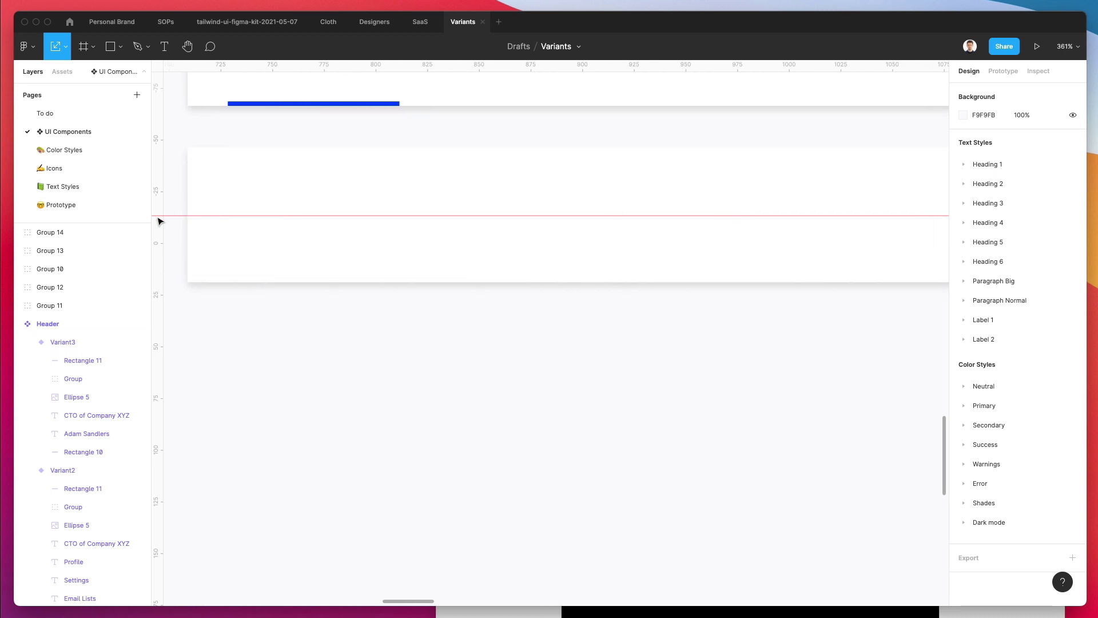
{"action": "right_click", "coordinate": [156, 218]}
{"action": "key", "text": "Escape"}
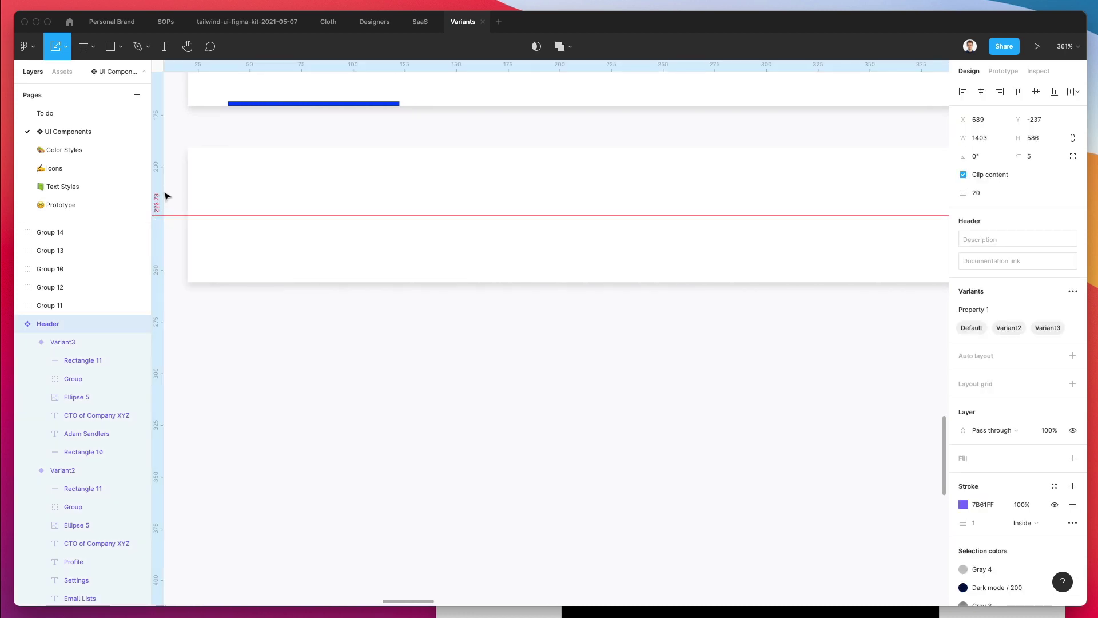
{"action": "left_click_drag", "start_coordinate": [159, 196], "coordinate": [155, 171]}
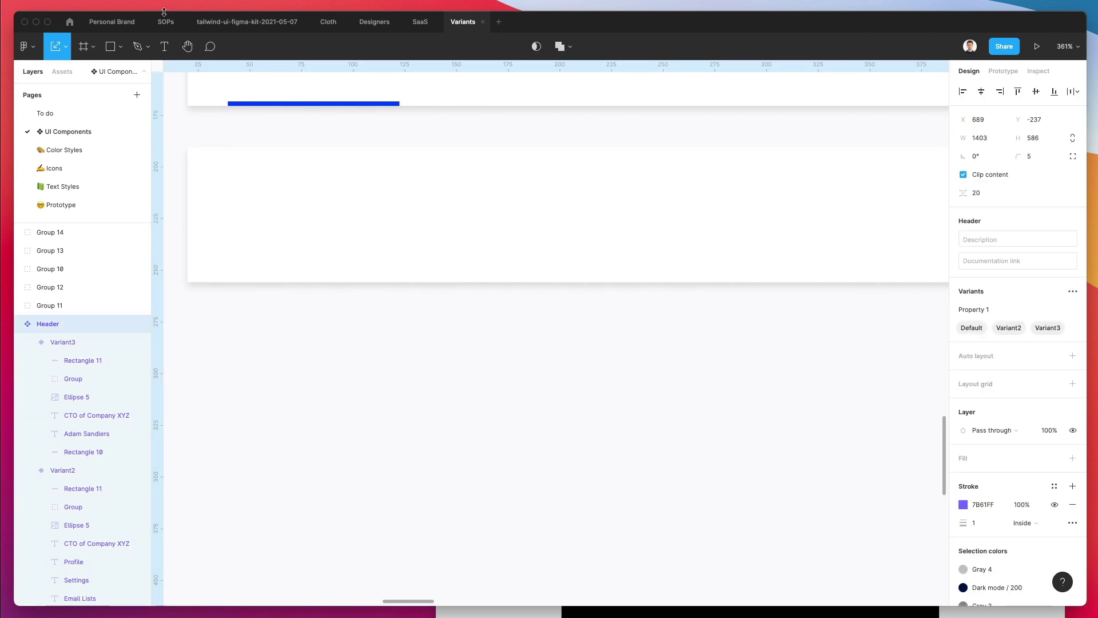
{"action": "left_click", "coordinate": [441, 351]}
Step: Move the blue underline beneath the pie chart icon and Overview label, and set its width to 95
{"action": "key", "text": "shift+1"}
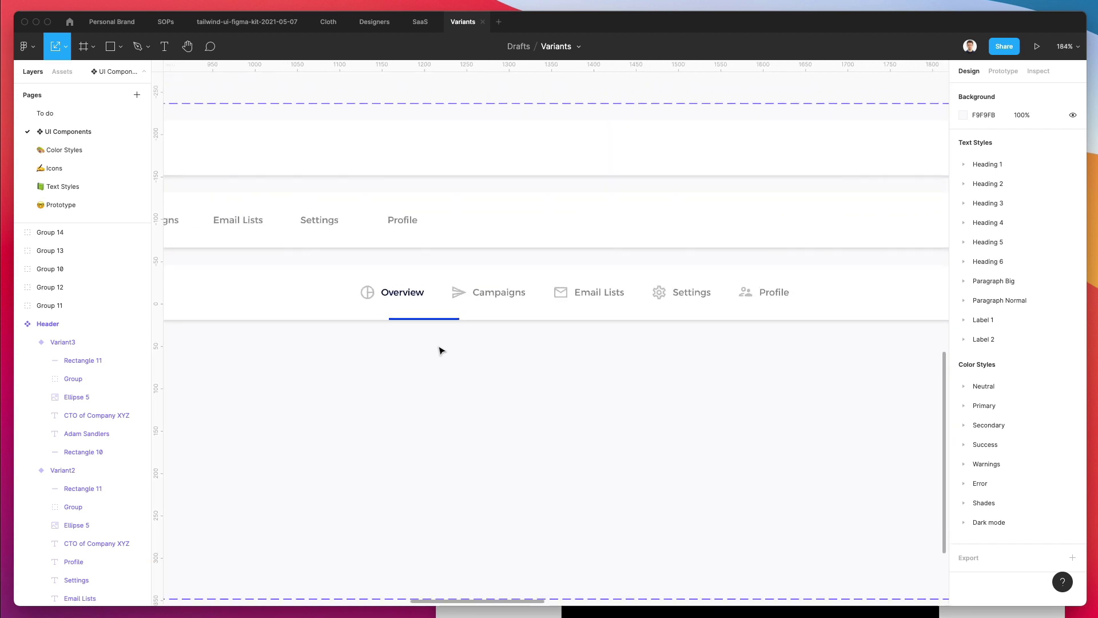
{"action": "left_click", "coordinate": [413, 324]}
{"action": "scroll", "coordinate": [410, 319], "scroll_direction": "up", "scroll_amount": 5}
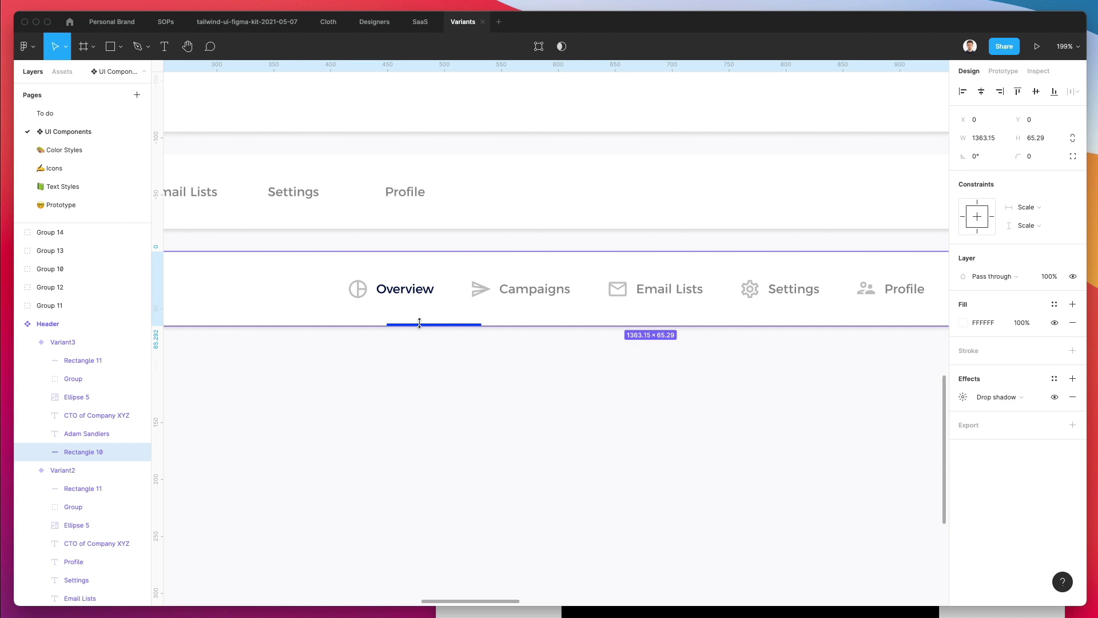
{"action": "left_click", "coordinate": [438, 349]}
{"action": "left_click_drag", "start_coordinate": [430, 327], "coordinate": [429, 321]}
{"action": "left_click", "coordinate": [980, 139]}
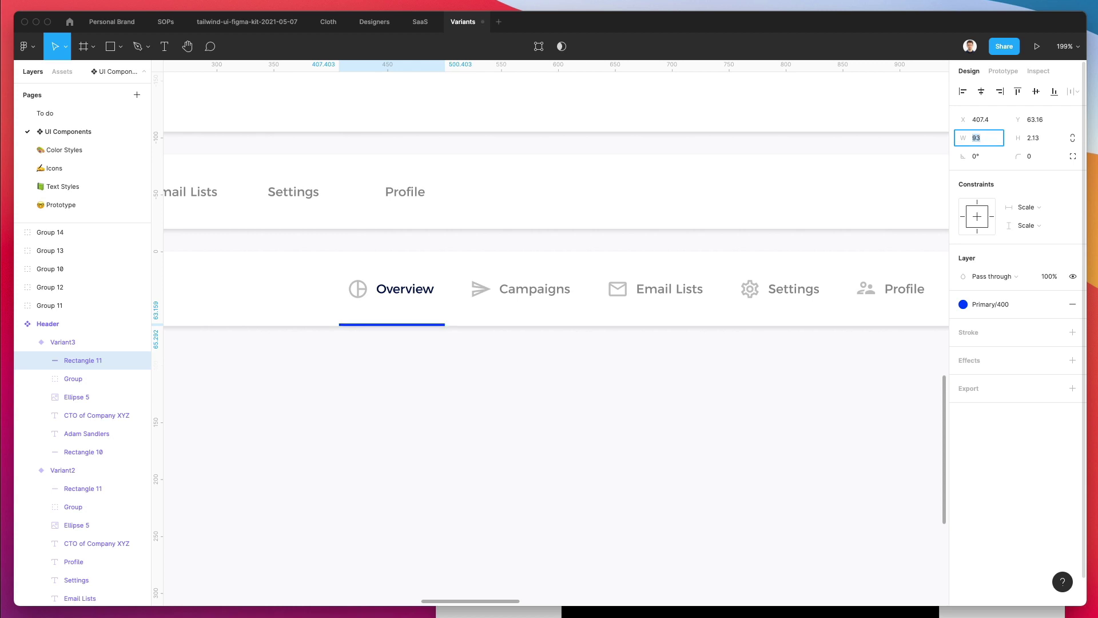
{"action": "left_click", "coordinate": [652, 372]}
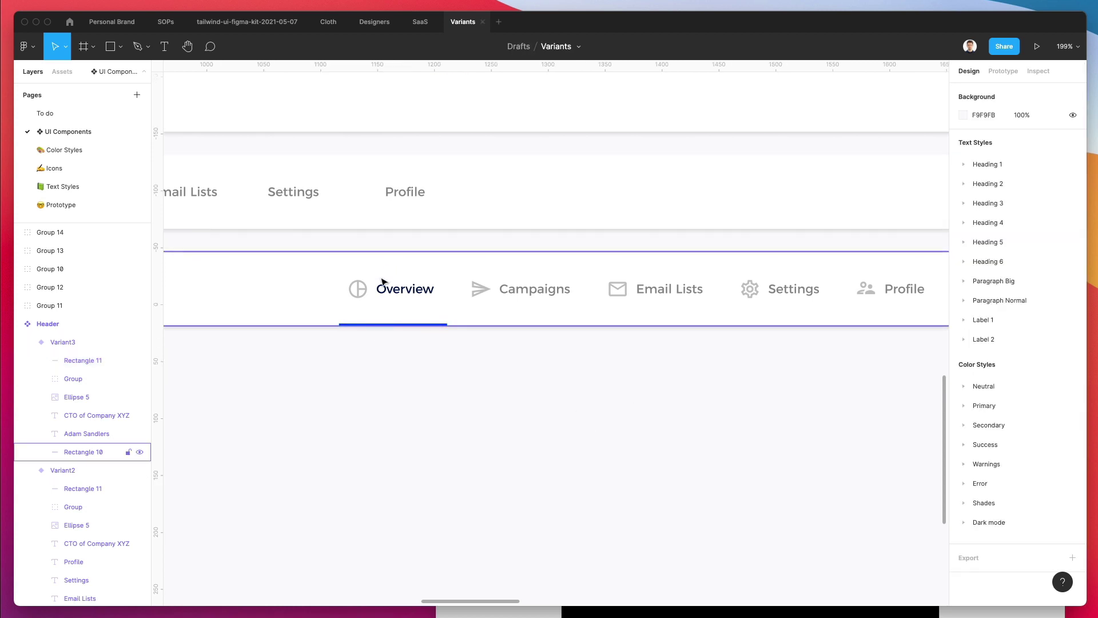
Step: Recolor the pie chart icon's vector by sampling the underline's blue, #0029FF, with the eyedropper
{"action": "left_click", "coordinate": [358, 289], "text": "super"}
{"action": "key", "text": "i"}
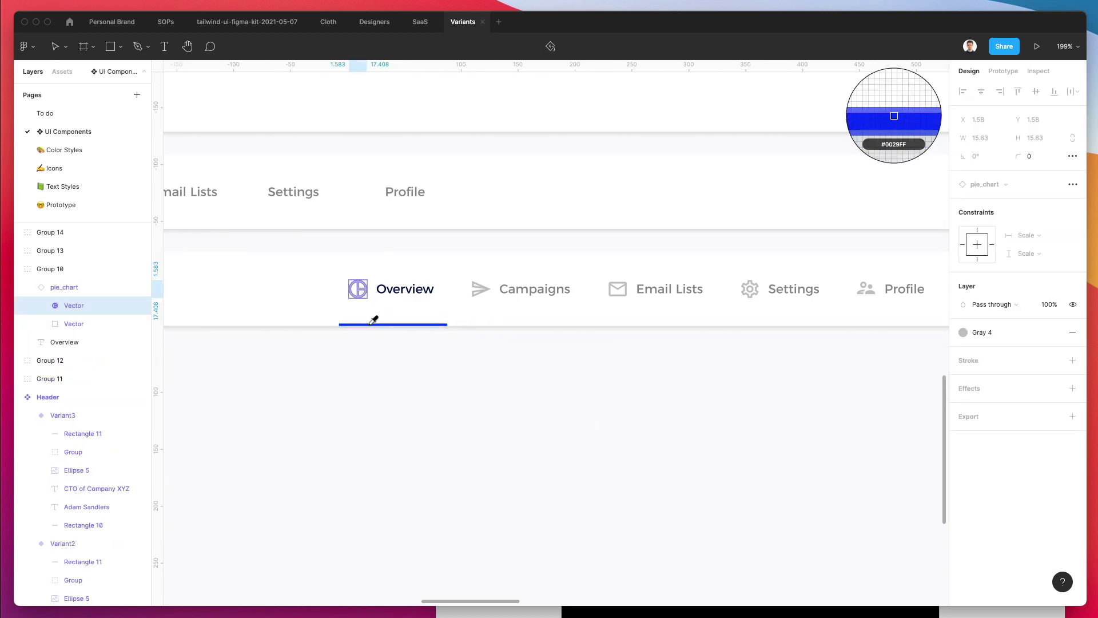
{"action": "left_click", "coordinate": [372, 324]}
{"action": "left_click", "coordinate": [438, 388]}
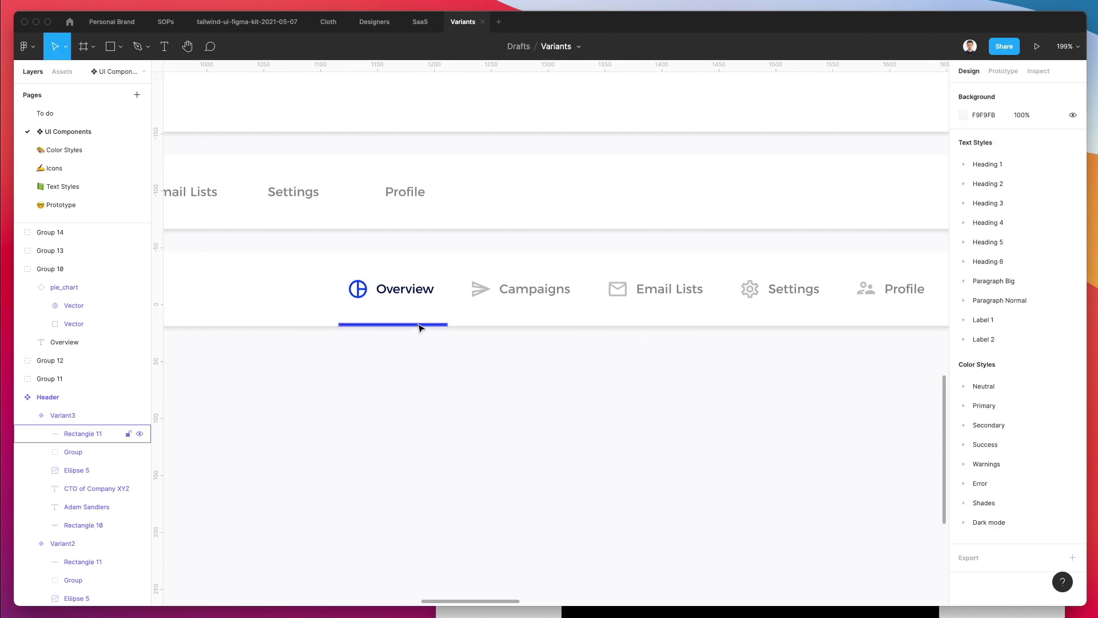
Step: Nudge the active underline 1 px left to center it beneath the Overview icon and label
{"action": "left_click", "coordinate": [419, 325]}
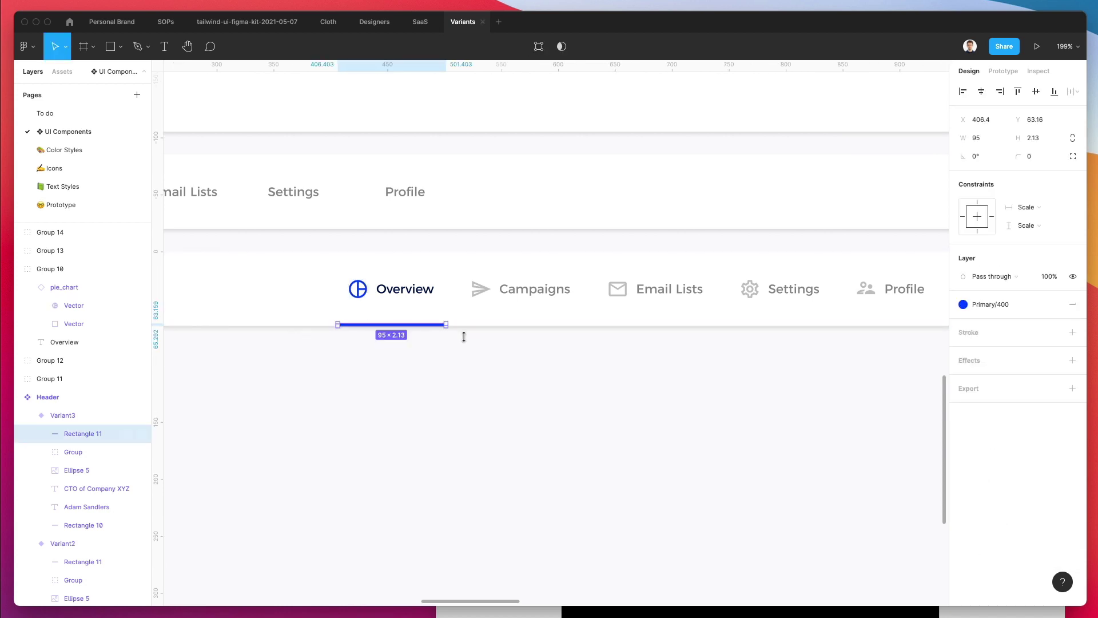
{"action": "left_click", "coordinate": [519, 375]}
{"action": "scroll", "coordinate": [520, 375], "scroll_direction": "down", "scroll_amount": 5}
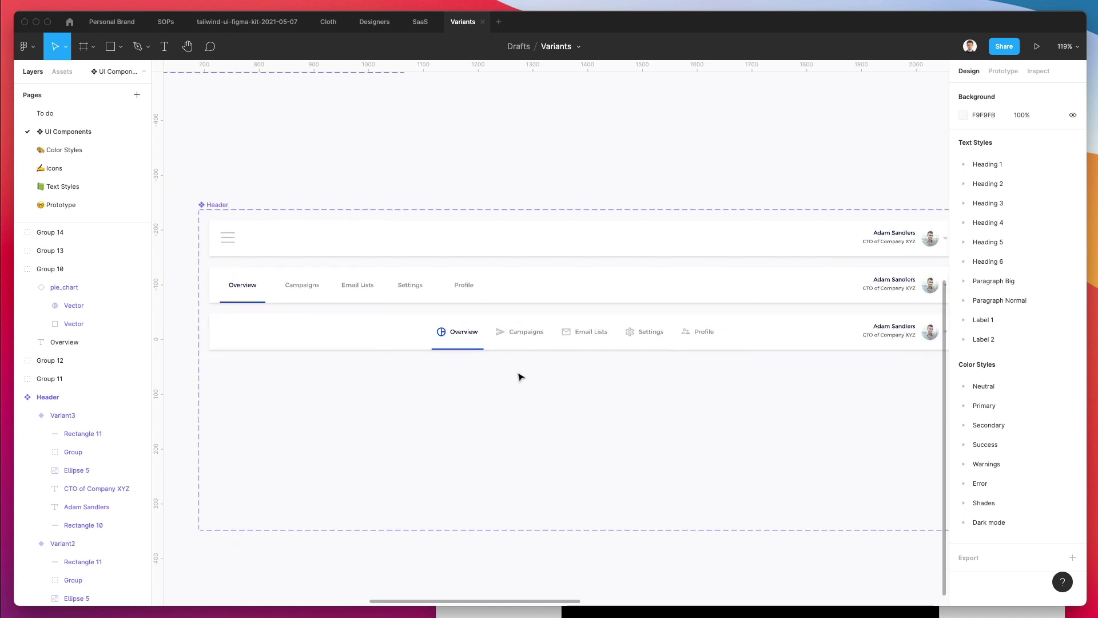
{"action": "scroll", "coordinate": [520, 376], "scroll_direction": "down", "scroll_amount": 3}
{"action": "scroll", "coordinate": [520, 376], "scroll_direction": "left", "scroll_amount": 2}
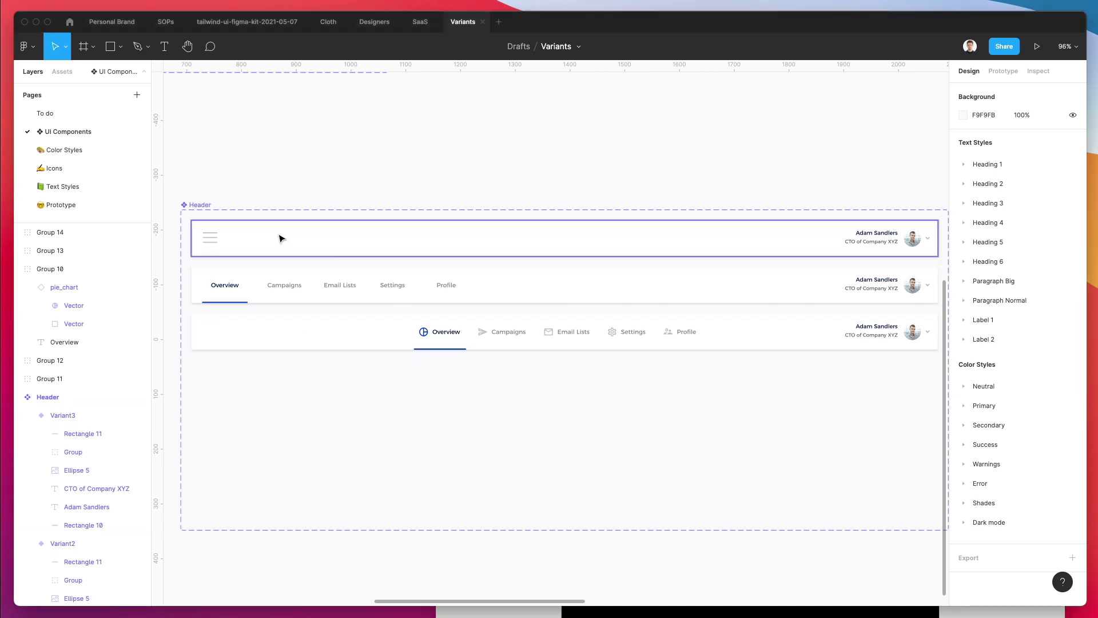
Step: Duplicate the first Header variant, the one with the hamburger icon, and place the copy below the third variant
{"action": "left_click_drag", "start_coordinate": [280, 238], "coordinate": [293, 380]}
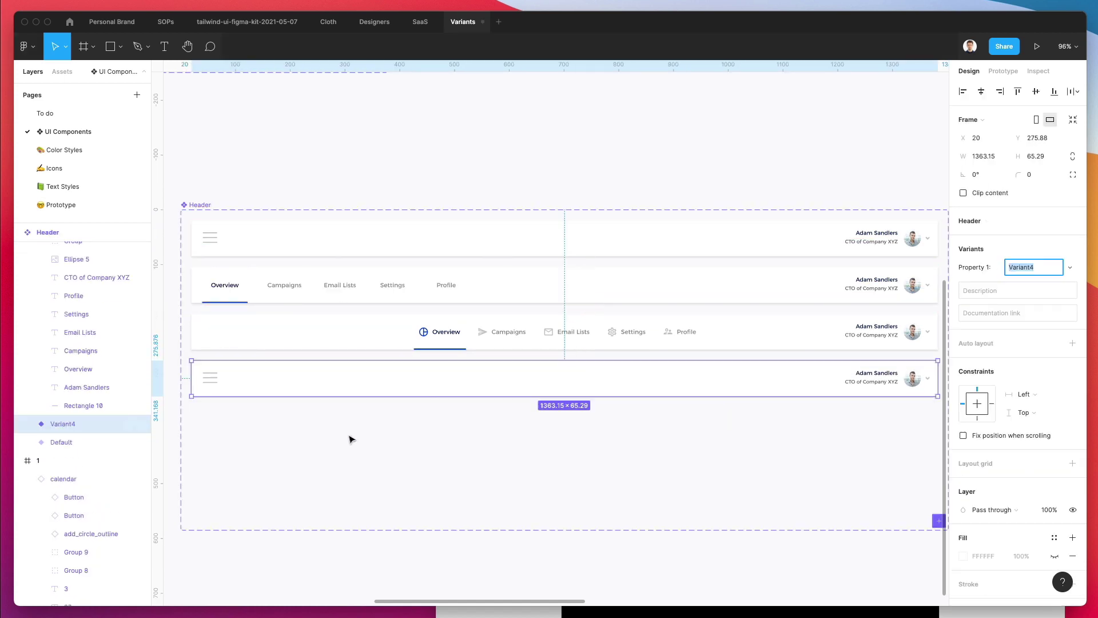
{"action": "left_click", "coordinate": [204, 395]}
Step: Copy the white logo vector at the top of the blue side menu
{"action": "scroll", "coordinate": [205, 401], "scroll_direction": "left", "scroll_amount": 3}
{"action": "scroll", "coordinate": [203, 401], "scroll_direction": "left", "scroll_amount": 15}
{"action": "scroll", "coordinate": [204, 400], "scroll_direction": "up", "scroll_amount": 8}
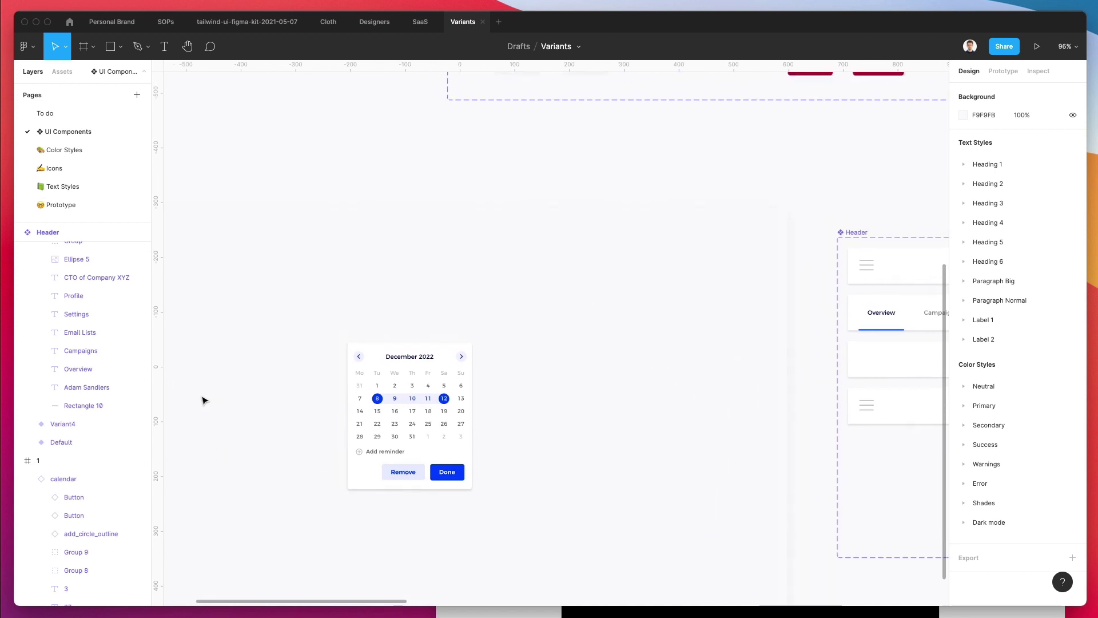
{"action": "scroll", "coordinate": [203, 399], "scroll_direction": "down", "scroll_amount": 10}
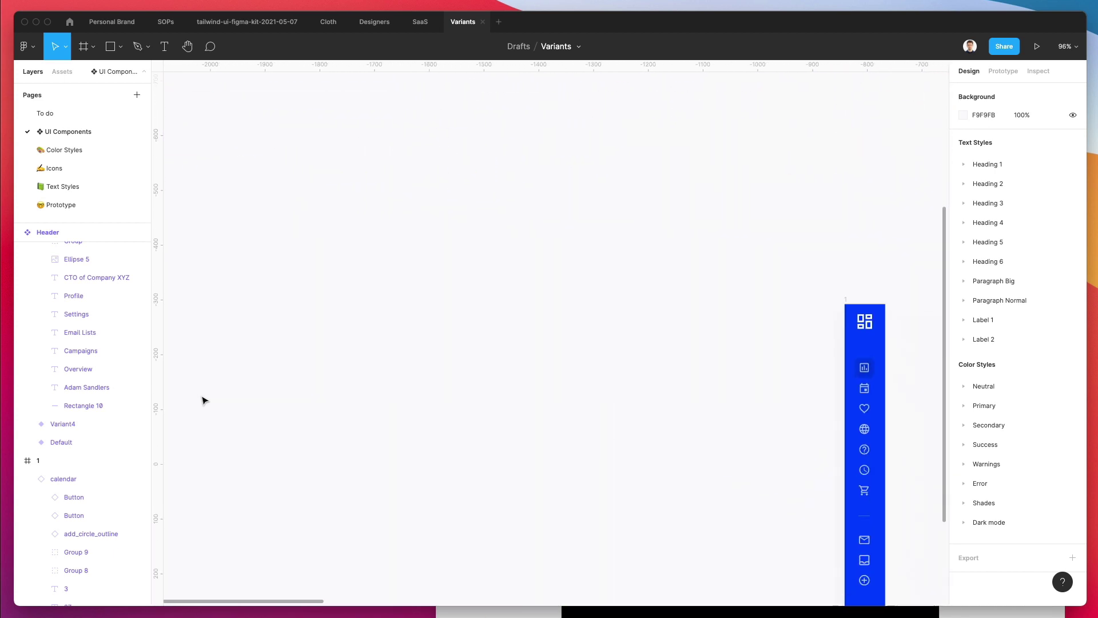
{"action": "scroll", "coordinate": [319, 379], "scroll_direction": "left", "scroll_amount": 5}
{"action": "scroll", "coordinate": [509, 309], "scroll_direction": "up", "scroll_amount": 5}
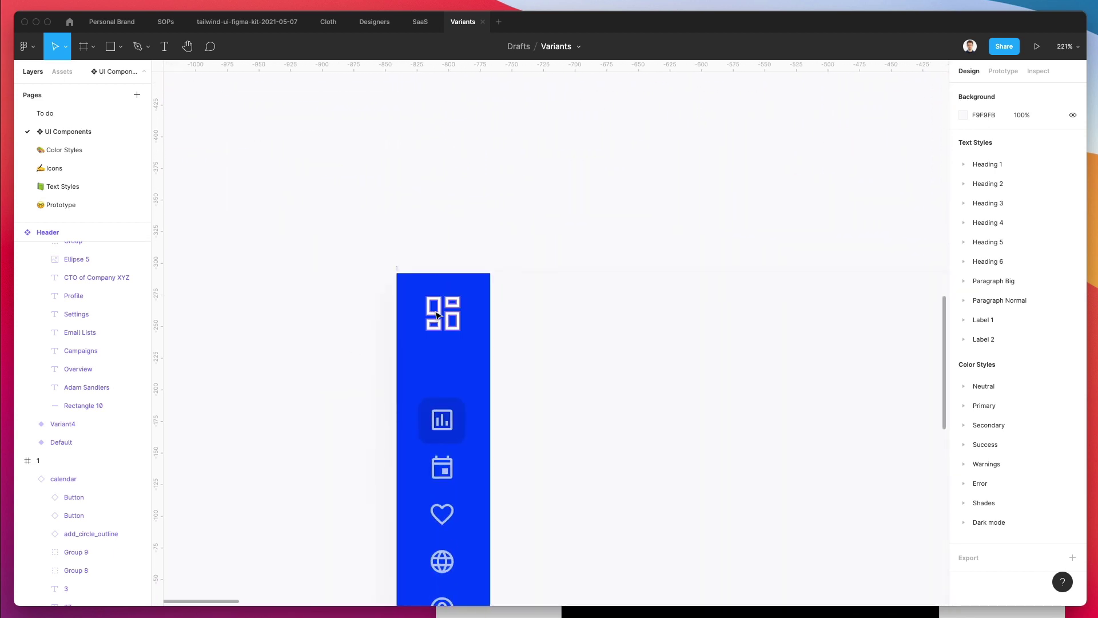
{"action": "left_click", "coordinate": [436, 314]}
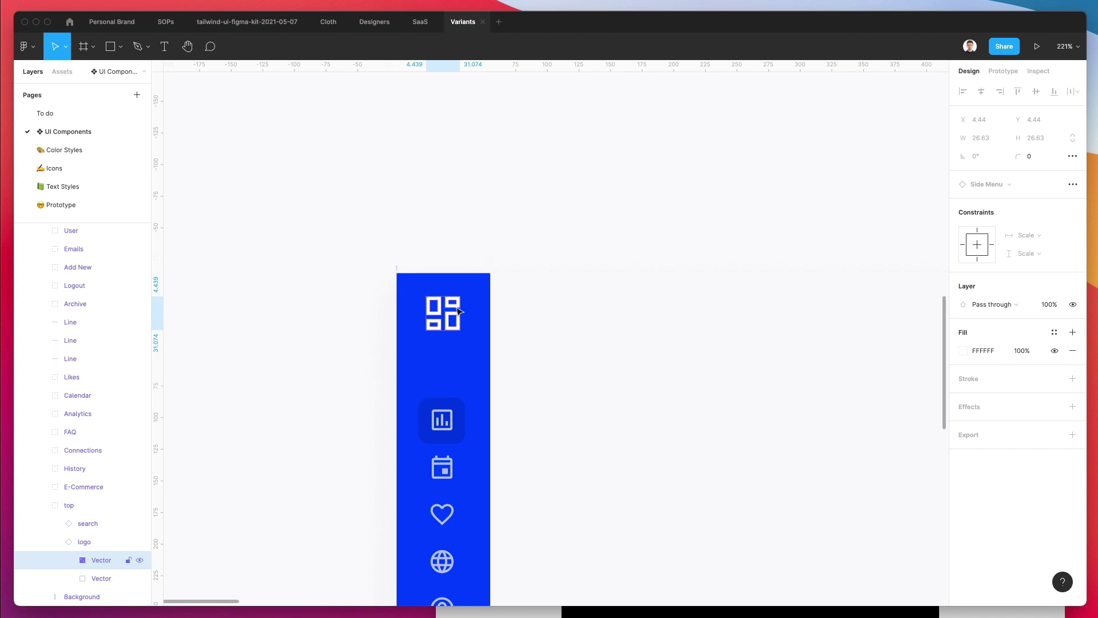
Step: Paste the logo vector into the fourth Header variant and place it just right of the hamburger icon
{"action": "scroll", "coordinate": [464, 325], "scroll_direction": "down", "scroll_amount": 5}
{"action": "scroll", "coordinate": [465, 324], "scroll_direction": "right", "scroll_amount": 10}
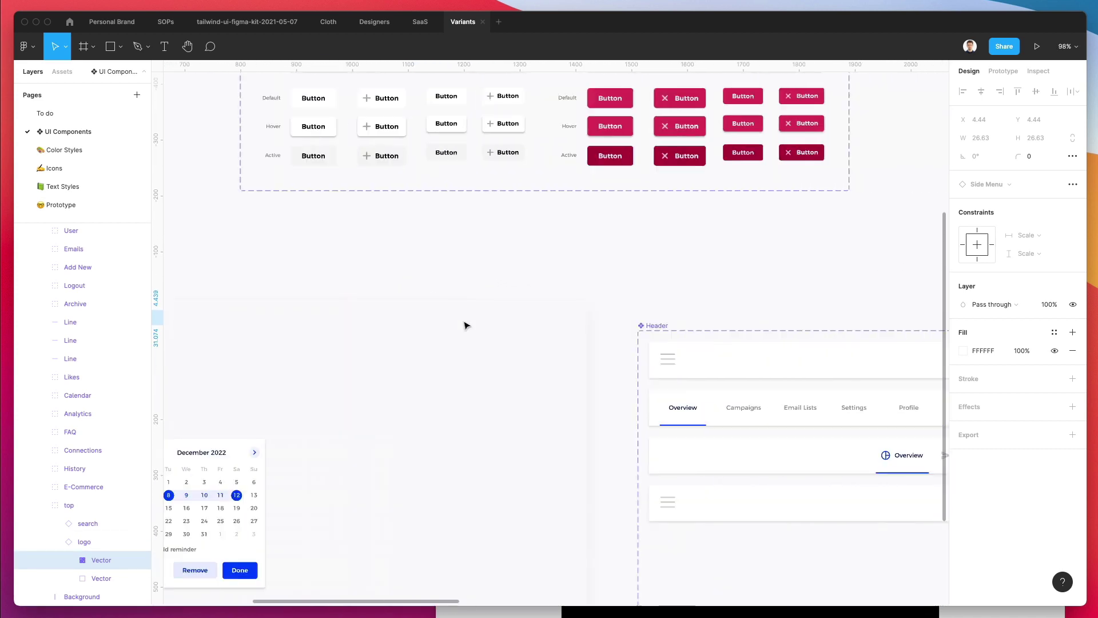
{"action": "scroll", "coordinate": [400, 372], "scroll_direction": "down", "scroll_amount": 2}
{"action": "scroll", "coordinate": [293, 405], "scroll_direction": "up", "scroll_amount": 5}
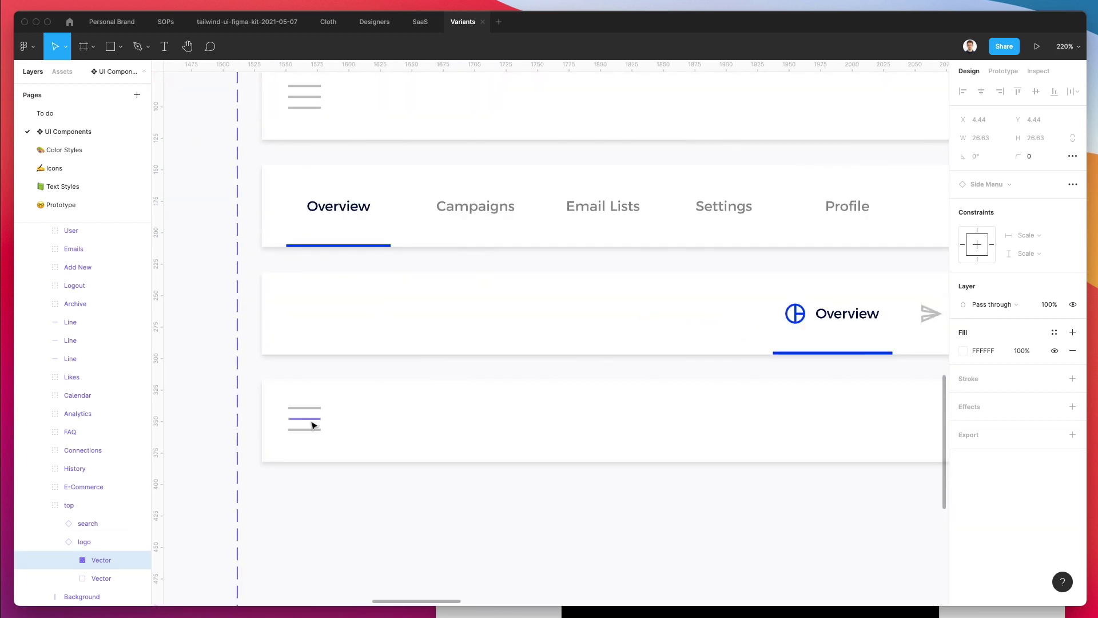
{"action": "key", "text": "super+v"}
{"action": "left_click_drag", "start_coordinate": [551, 343], "coordinate": [361, 420]}
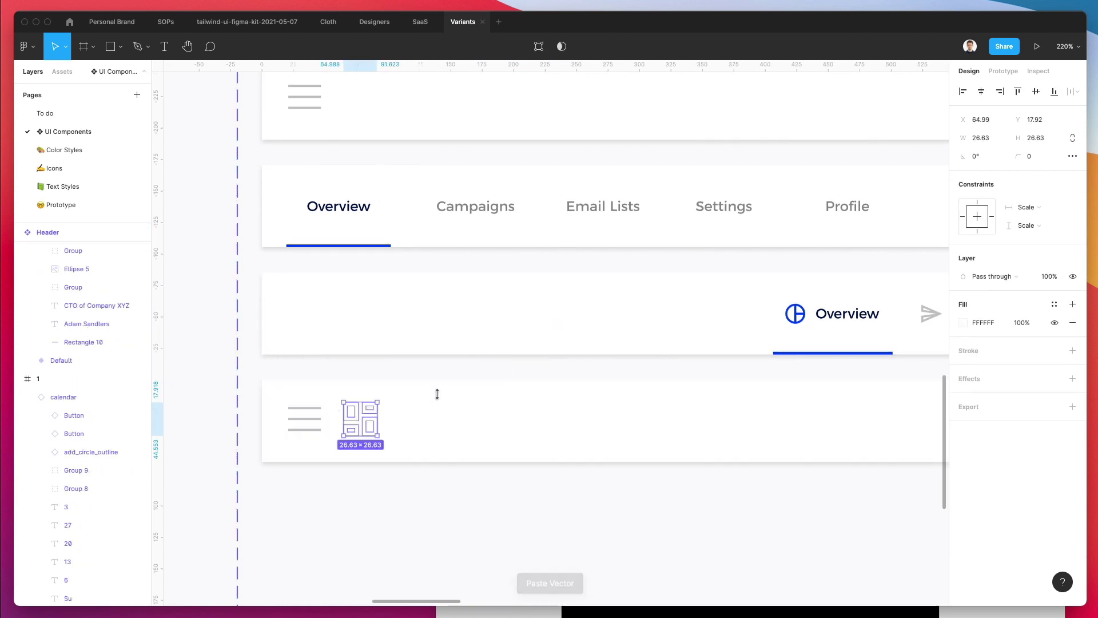
Step: Apply the Primary/400 color style to the pasted logo's fill
{"action": "left_click", "coordinate": [1054, 304]}
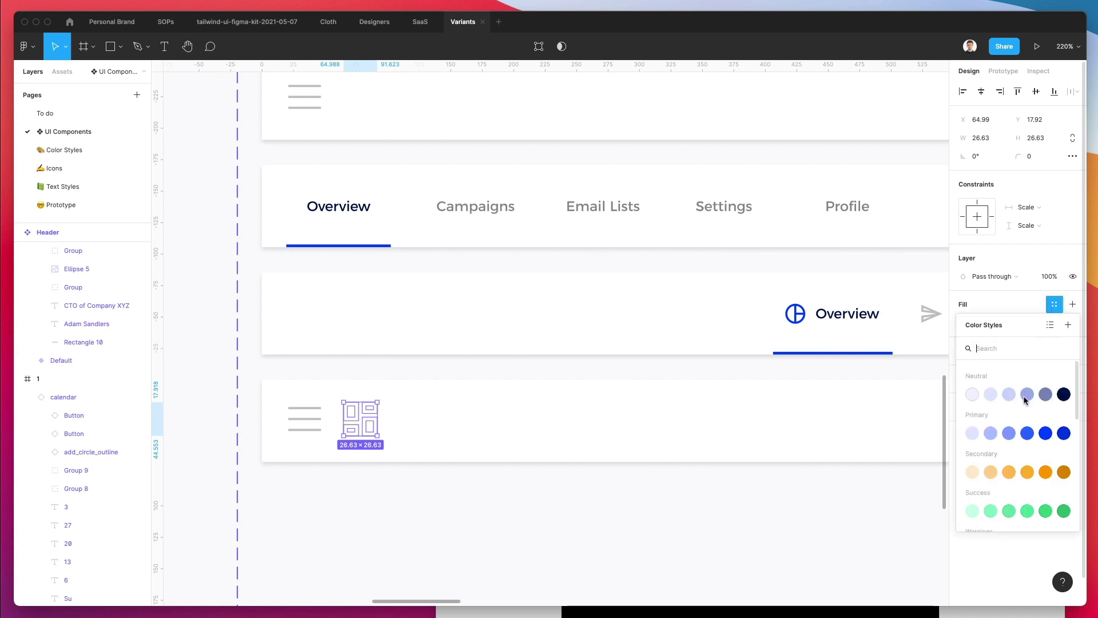
{"action": "left_click", "coordinate": [1045, 433]}
{"action": "left_click", "coordinate": [403, 475]}
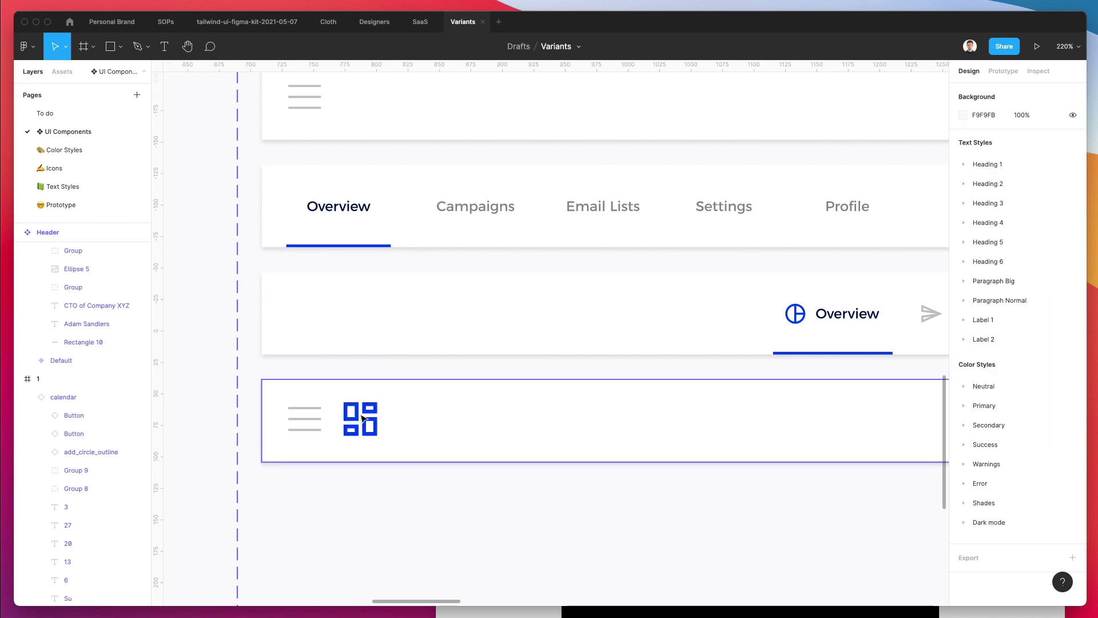
Step: Delete the hamburger icon from the fourth Header variant and move the blue logo into its place
{"action": "double_click", "coordinate": [315, 419]}
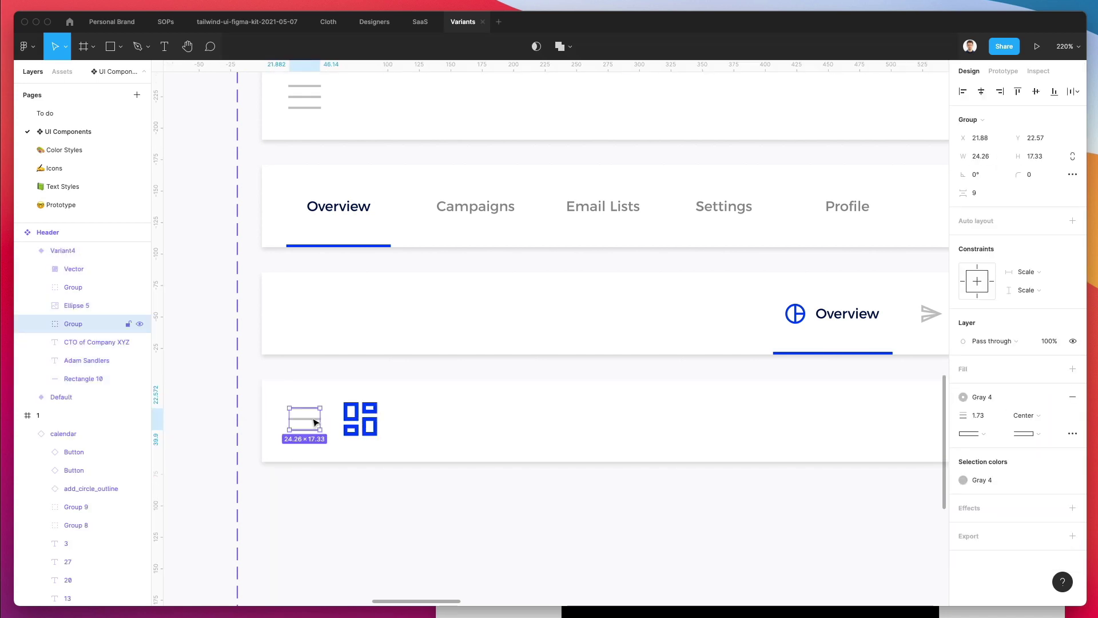
{"action": "key", "text": "Delete"}
{"action": "double_click", "coordinate": [355, 422]}
{"action": "left_click_drag", "start_coordinate": [355, 422], "coordinate": [297, 423]}
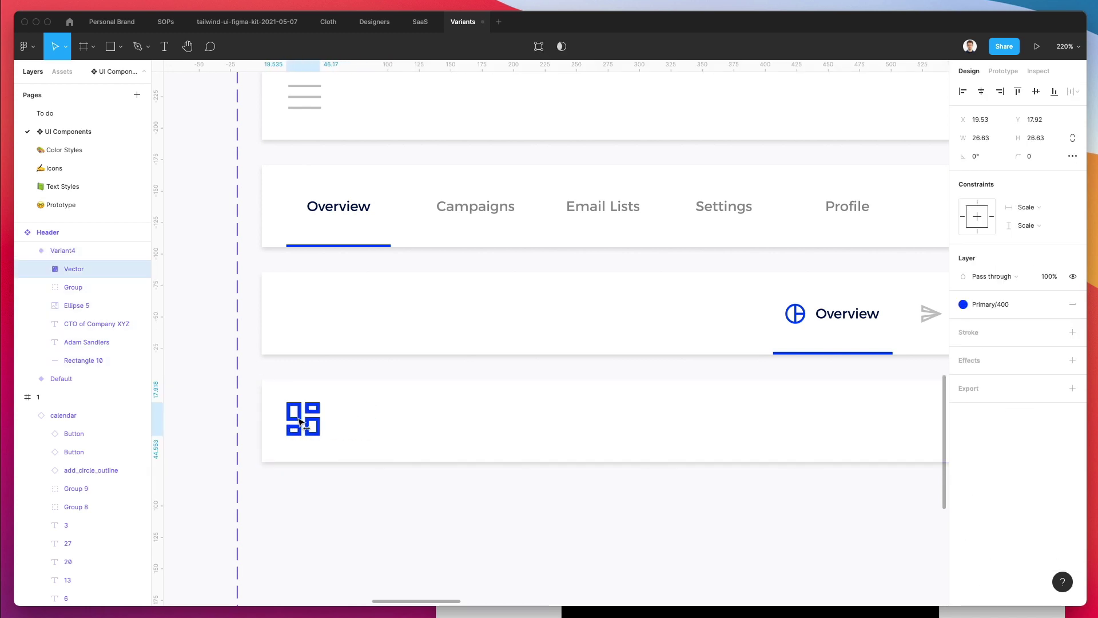
{"action": "left_click_drag", "start_coordinate": [158, 139], "coordinate": [86, 131]}
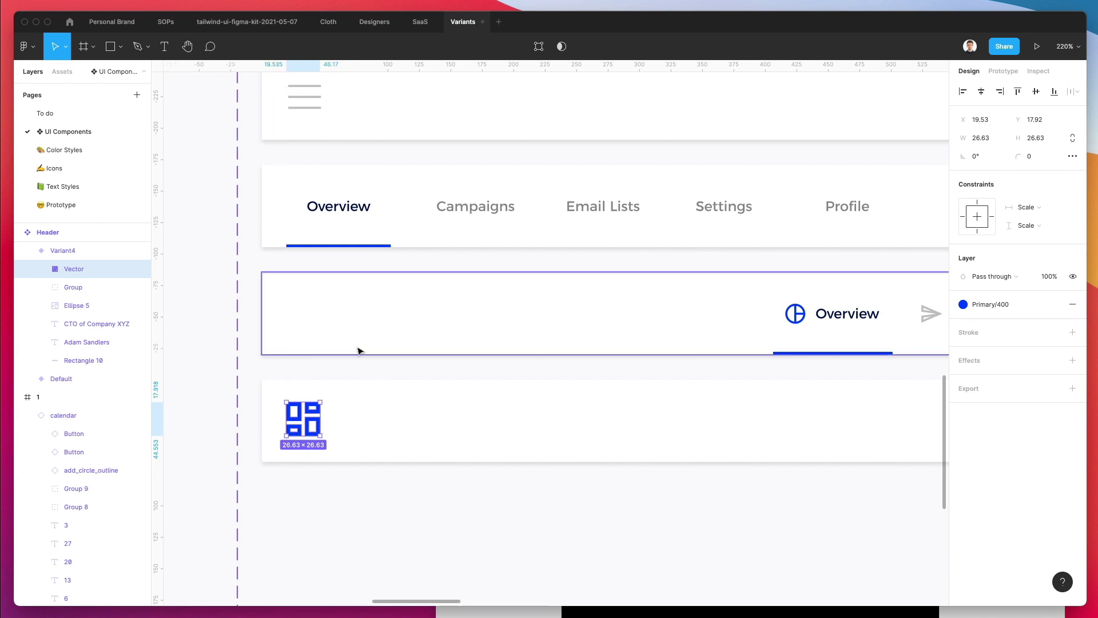
Step: Nudge the blue logo 1 px down in the fourth Header variant
{"action": "left_click", "coordinate": [440, 534]}
{"action": "scroll", "coordinate": [441, 509], "scroll_direction": "down", "scroll_amount": 3}
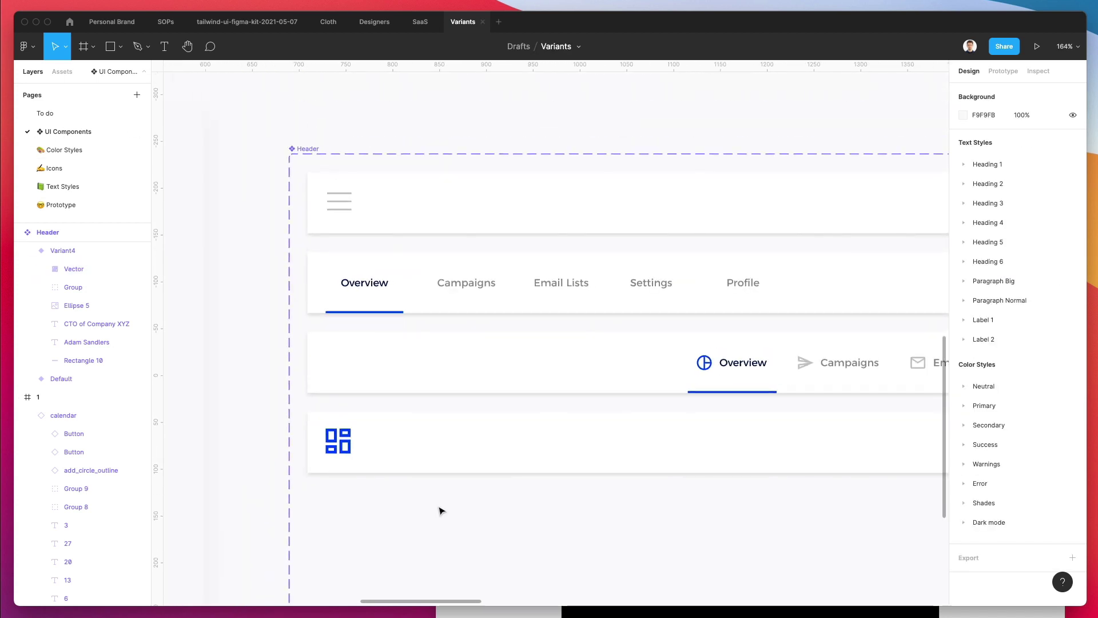
{"action": "left_click", "coordinate": [349, 445]}
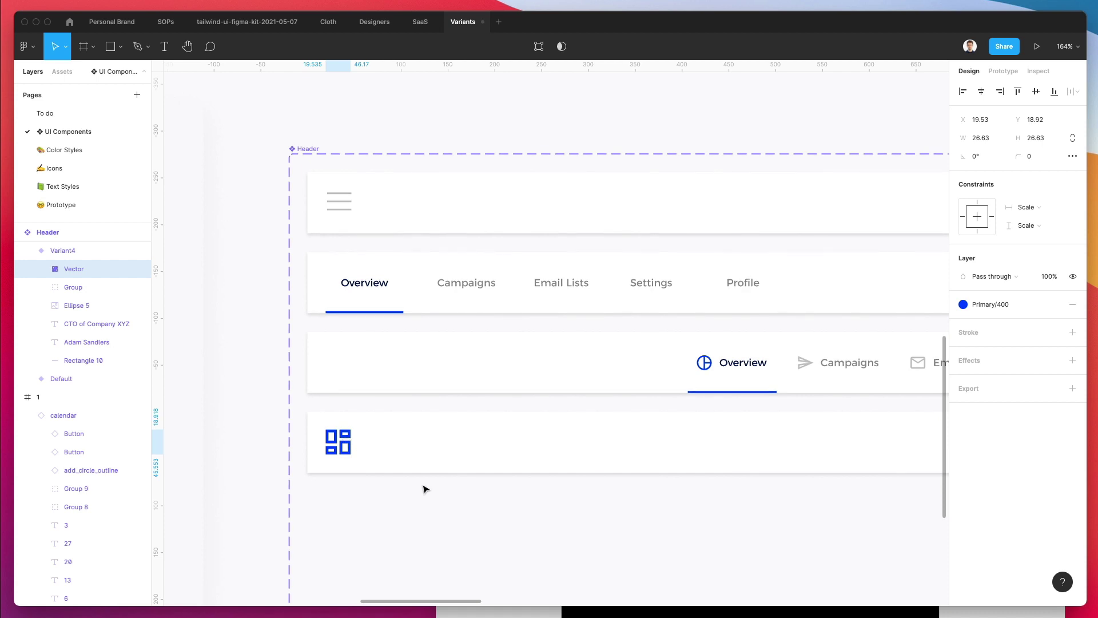
{"action": "left_click", "coordinate": [478, 532]}
Step: Copy the hamburger icon group from the first Header variant
{"action": "scroll", "coordinate": [479, 533], "scroll_direction": "down", "scroll_amount": 3}
{"action": "scroll", "coordinate": [479, 533], "scroll_direction": "right", "scroll_amount": 5}
{"action": "scroll", "coordinate": [480, 534], "scroll_direction": "down", "scroll_amount": 2}
{"action": "scroll", "coordinate": [479, 533], "scroll_direction": "down", "scroll_amount": 3}
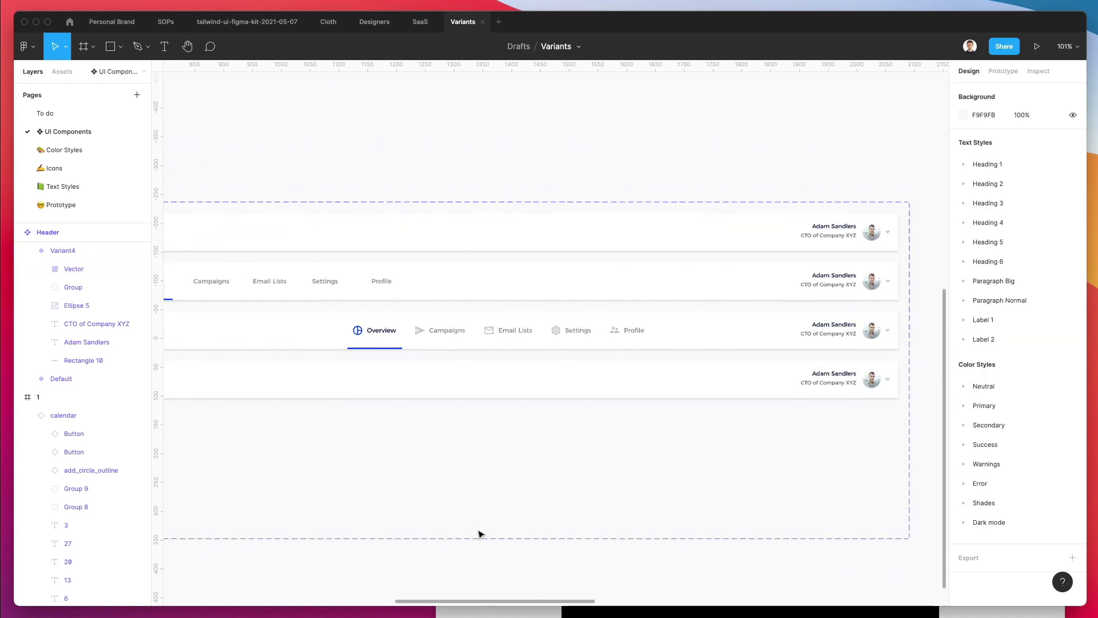
{"action": "scroll", "coordinate": [505, 492], "scroll_direction": "down", "scroll_amount": 3}
{"action": "scroll", "coordinate": [505, 491], "scroll_direction": "left", "scroll_amount": 4}
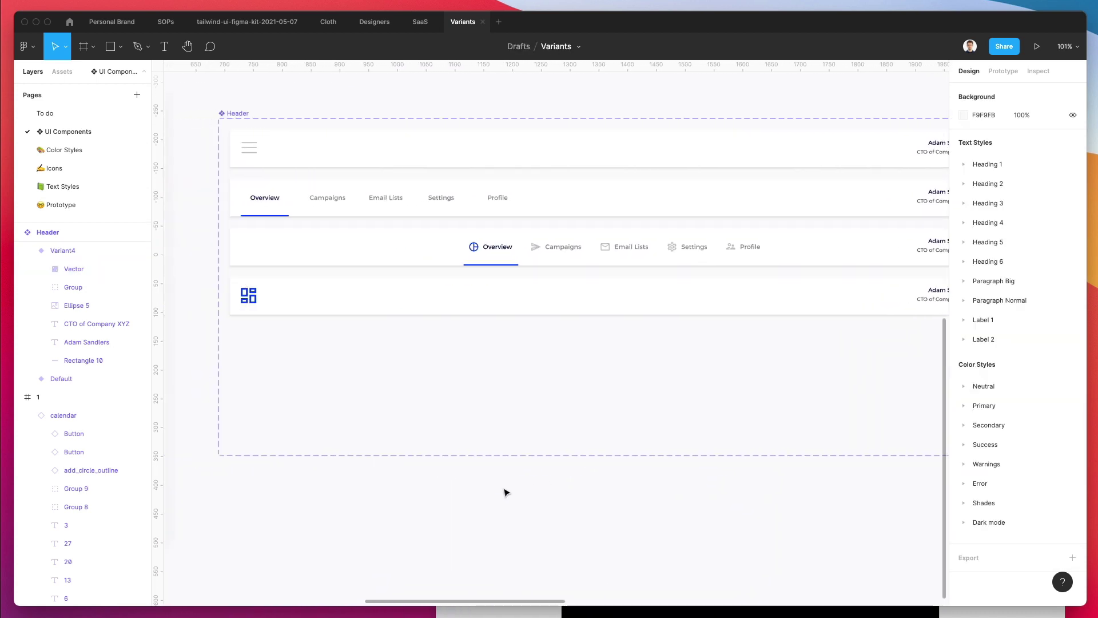
{"action": "double_click", "coordinate": [248, 153]}
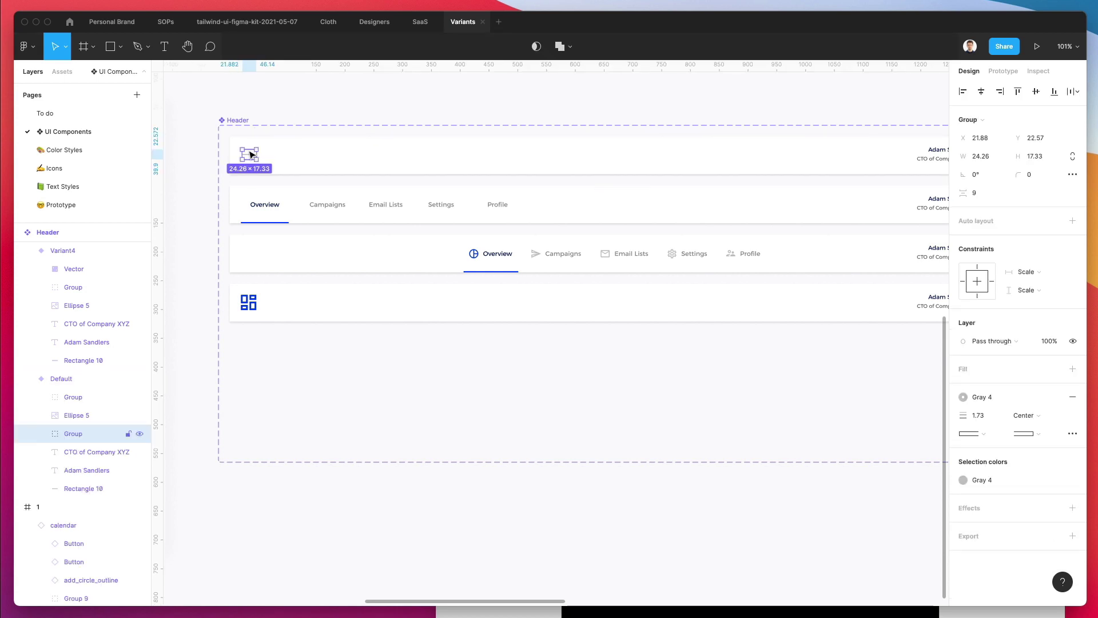
Step: Delete the avatar, profile name, job title and dropdown arrow from the fourth Header variant
{"action": "scroll", "coordinate": [737, 303], "scroll_direction": "up", "scroll_amount": 10}
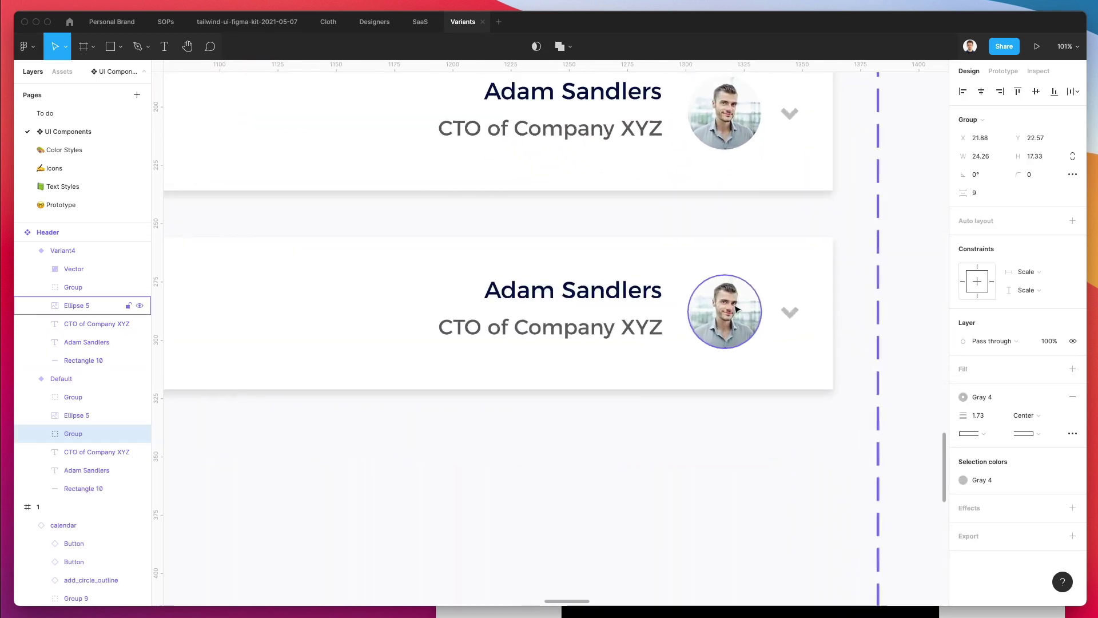
{"action": "left_click", "coordinate": [723, 309]}
{"action": "left_click", "coordinate": [716, 308]}
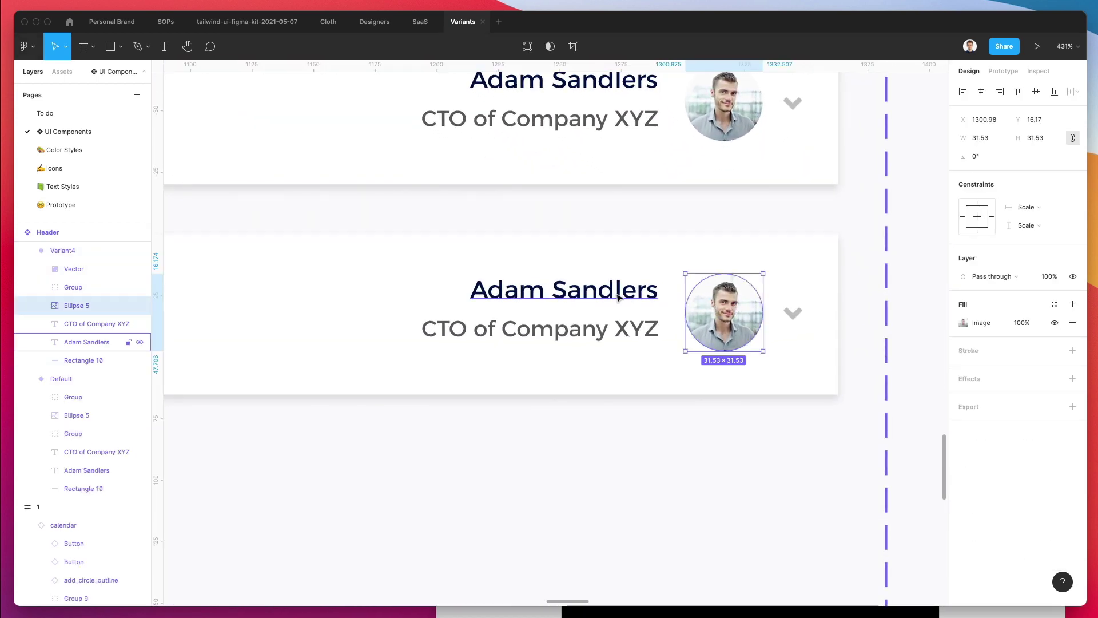
{"action": "left_click", "coordinate": [617, 296], "text": "shift"}
{"action": "left_click", "coordinate": [543, 329], "text": "shift"}
{"action": "left_click", "coordinate": [792, 313], "text": "shift"}
{"action": "key", "text": "Delete"}
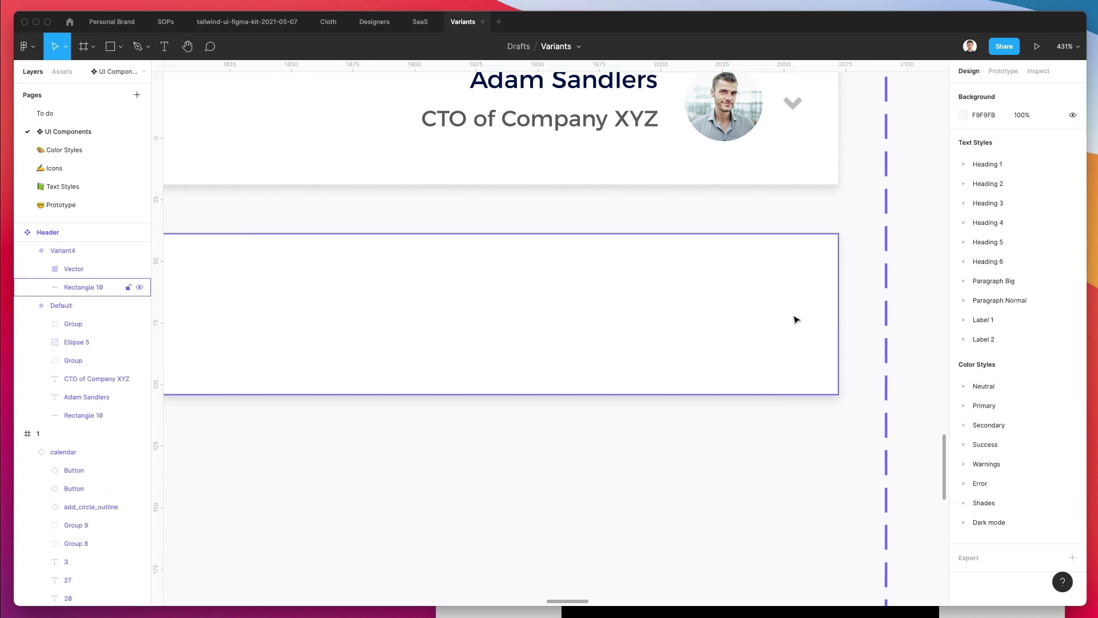
Step: Paste the hamburger icon into the fourth Header variant and move it to the right end of the bar
{"action": "left_click", "coordinate": [775, 312]}
{"action": "key", "text": "super+v"}
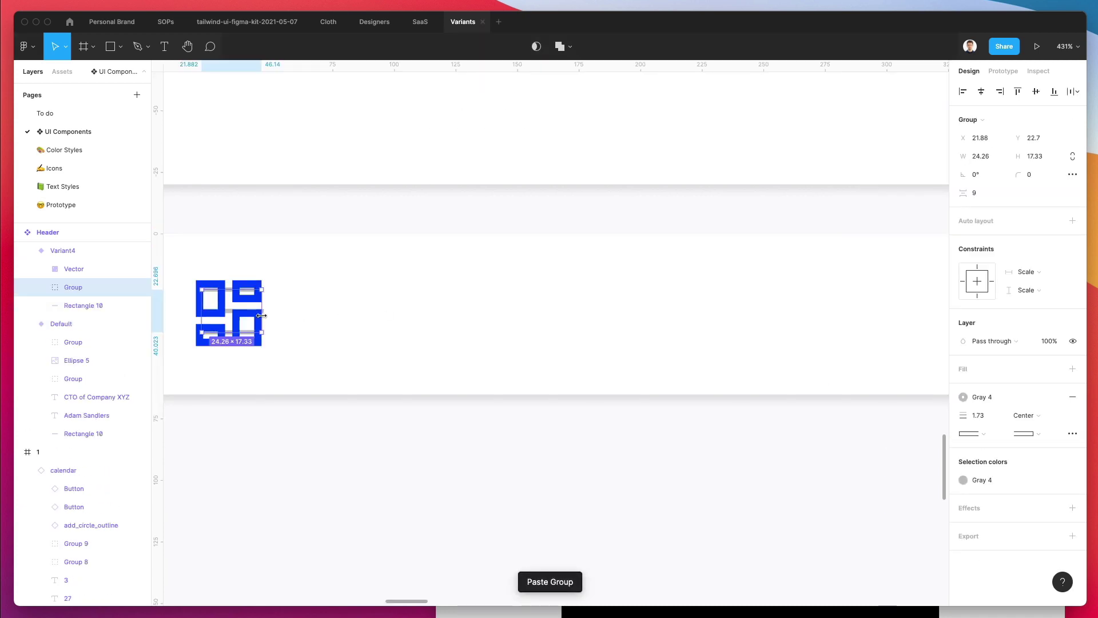
{"action": "key", "text": "shift+Right"}
{"action": "key", "text": "shift+Right"}
{"action": "key", "text": "shift+Right"}
{"action": "key", "text": "shift+Right"}
{"action": "key", "text": "shift+Right"}
{"action": "left_click_drag", "start_coordinate": [356, 314], "coordinate": [923, 331]}
{"action": "scroll", "coordinate": [922, 335], "scroll_direction": "down", "scroll_amount": 5}
{"action": "scroll", "coordinate": [922, 330], "scroll_direction": "down", "scroll_amount": 5}
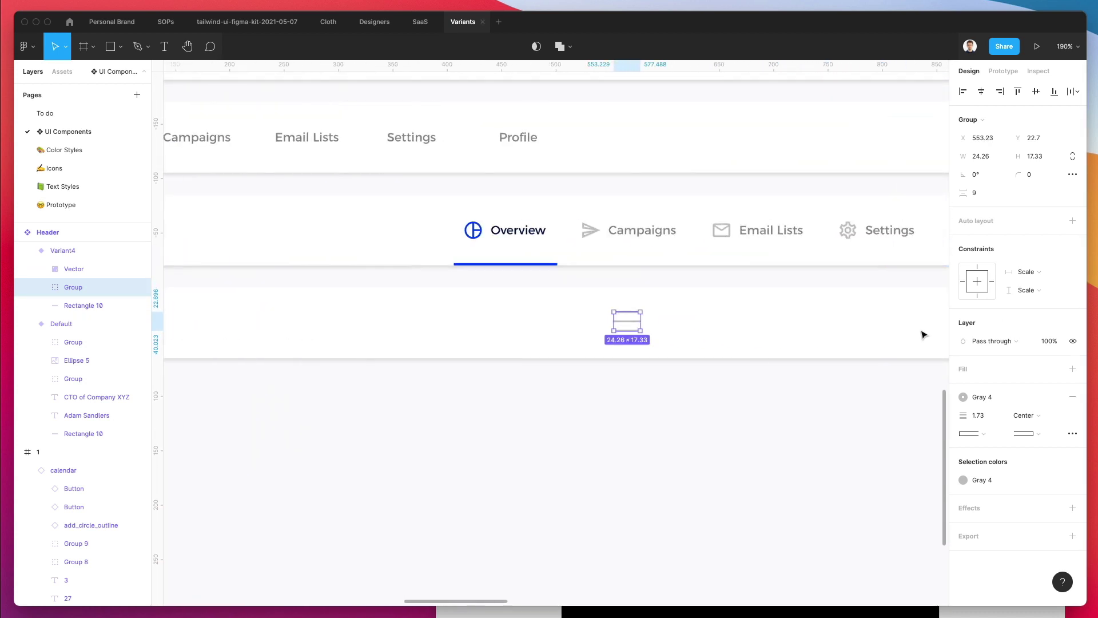
{"action": "scroll", "coordinate": [255, 320], "scroll_direction": "right", "scroll_amount": 5}
{"action": "left_click_drag", "start_coordinate": [301, 321], "coordinate": [779, 326]}
{"action": "left_click", "coordinate": [593, 461]}
Step: Copy the five text navigation links and the blue underline from the second Header variant
{"action": "scroll", "coordinate": [593, 461], "scroll_direction": "down", "scroll_amount": 3}
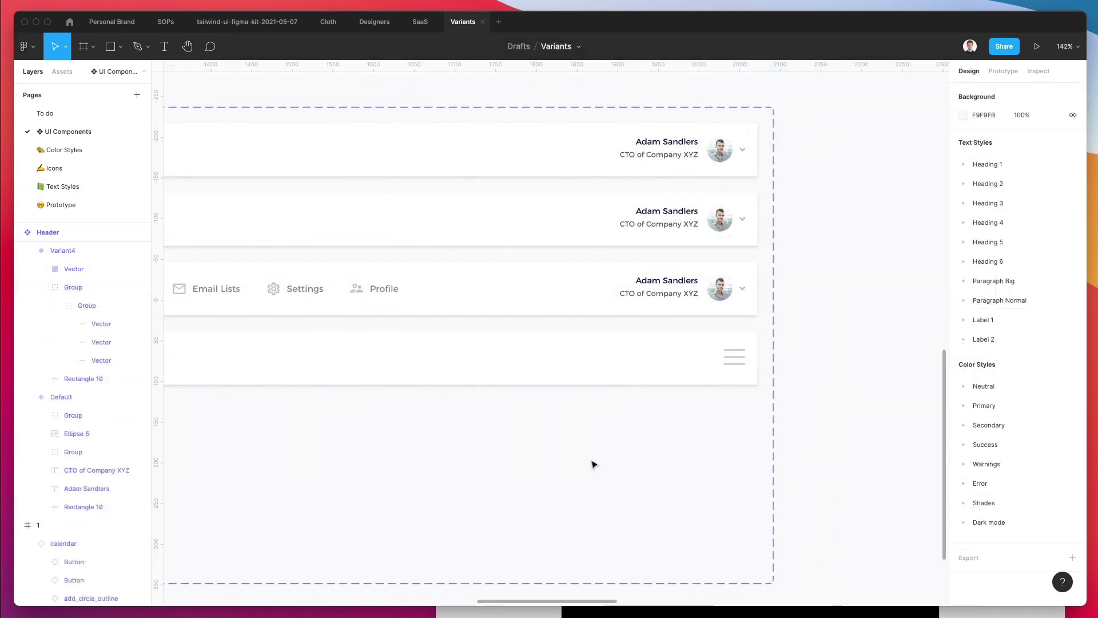
{"action": "scroll", "coordinate": [592, 463], "scroll_direction": "left", "scroll_amount": 5}
{"action": "scroll", "coordinate": [561, 459], "scroll_direction": "down", "scroll_amount": 3}
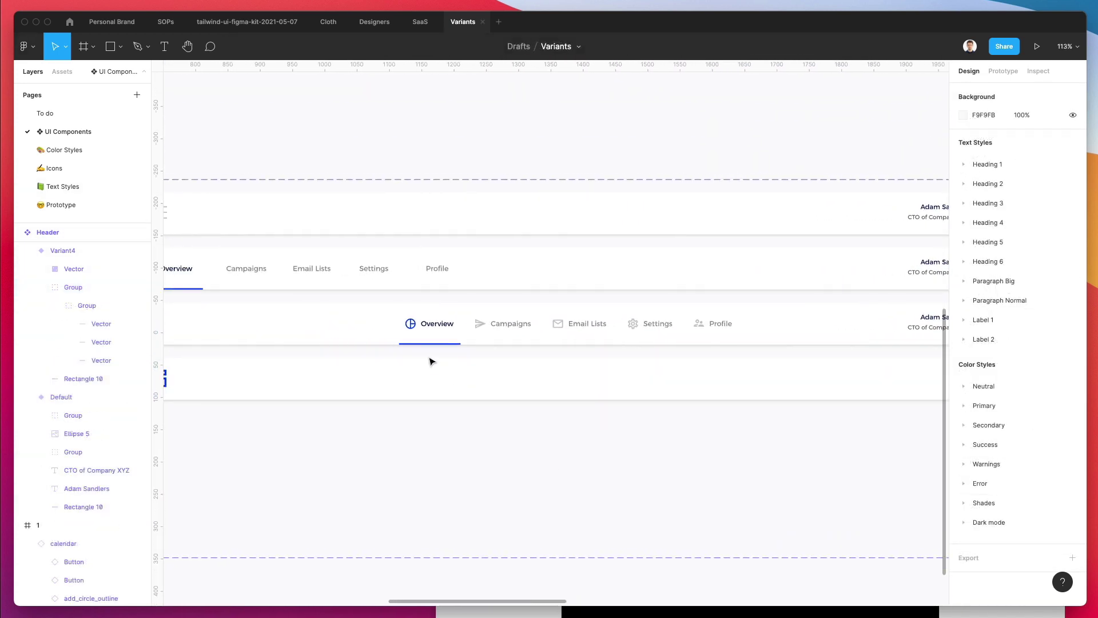
{"action": "scroll", "coordinate": [260, 269], "scroll_direction": "left", "scroll_amount": 10}
{"action": "left_click", "coordinate": [382, 288]}
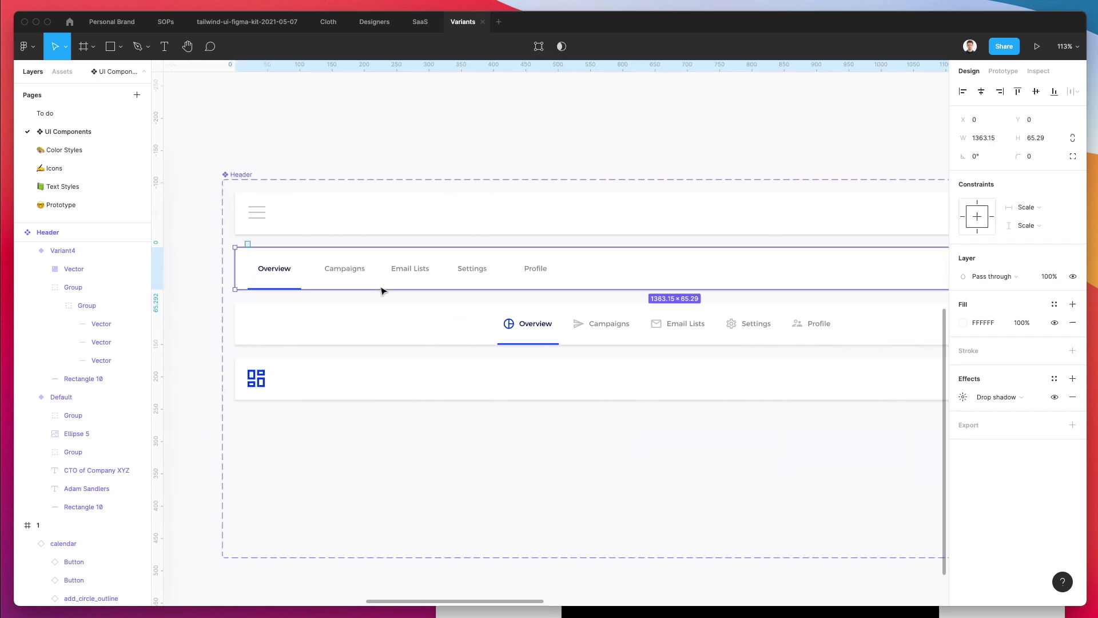
{"action": "left_click_drag", "start_coordinate": [244, 242], "coordinate": [581, 297]}
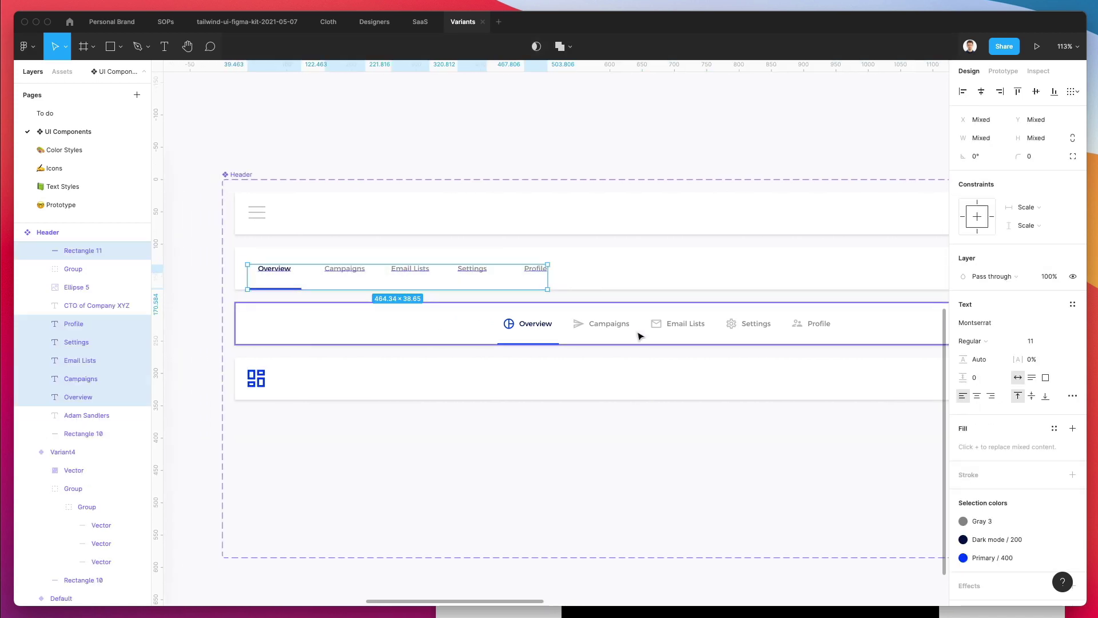
Step: Duplicate the fourth Header variant, with its logo and hamburger icon, directly below itself
{"action": "scroll", "coordinate": [634, 353], "scroll_direction": "down", "scroll_amount": 3}
{"action": "scroll", "coordinate": [634, 356], "scroll_direction": "right", "scroll_amount": 4}
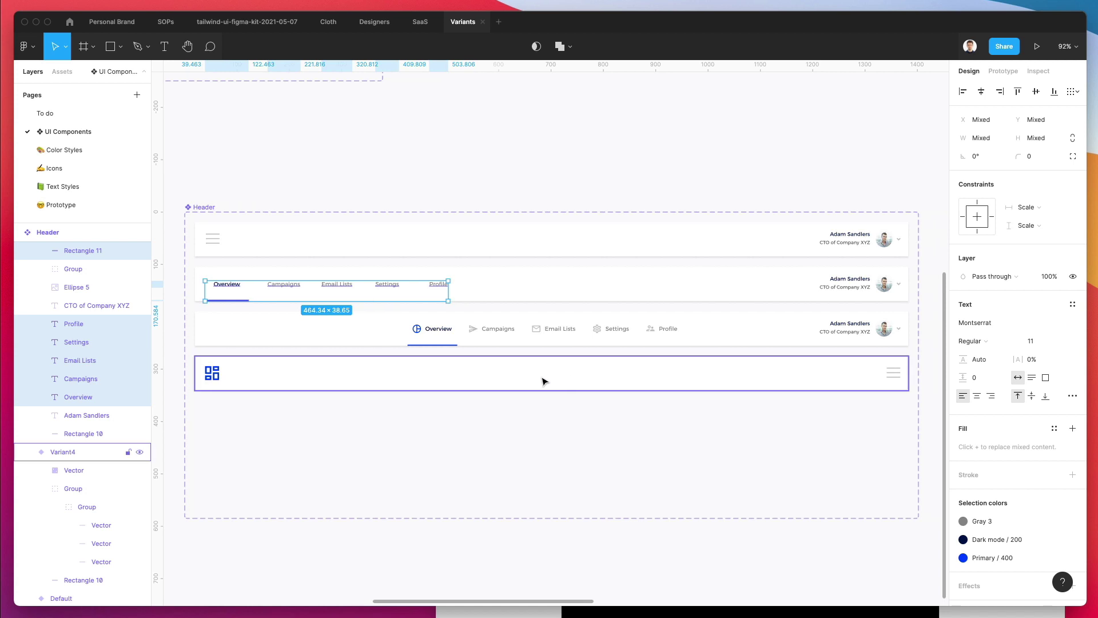
{"action": "left_click_drag", "start_coordinate": [542, 382], "coordinate": [542, 429]}
Step: Paste the navigation links and underline into the fifth Header variant and group them
{"action": "scroll", "coordinate": [542, 413], "scroll_direction": "up", "scroll_amount": 3}
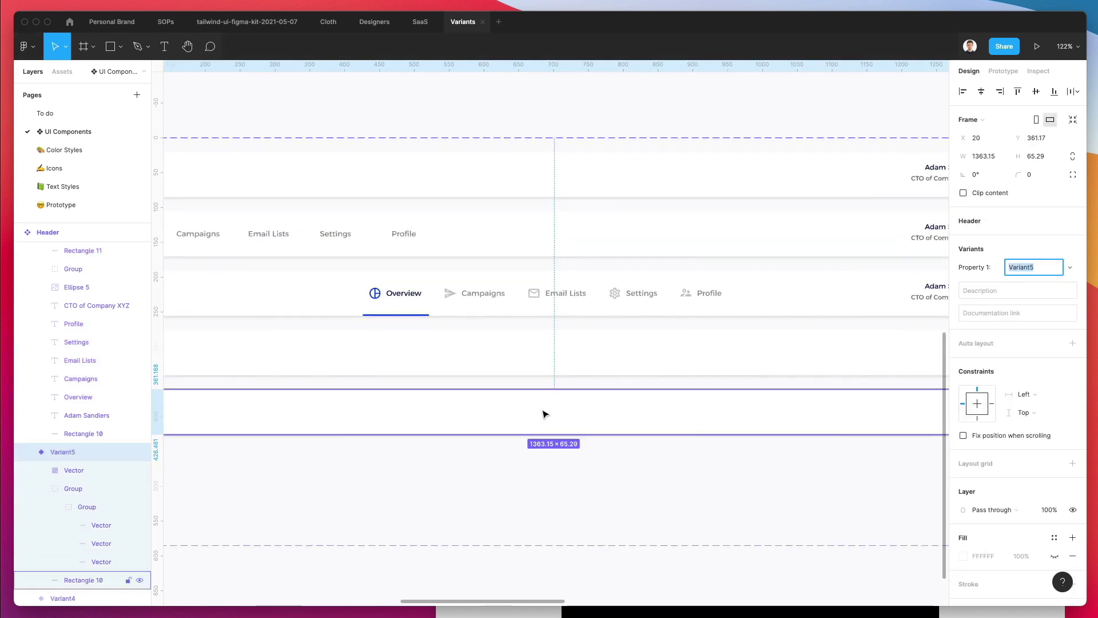
{"action": "key", "text": "super+v"}
{"action": "scroll", "coordinate": [371, 418], "scroll_direction": "left", "scroll_amount": 3}
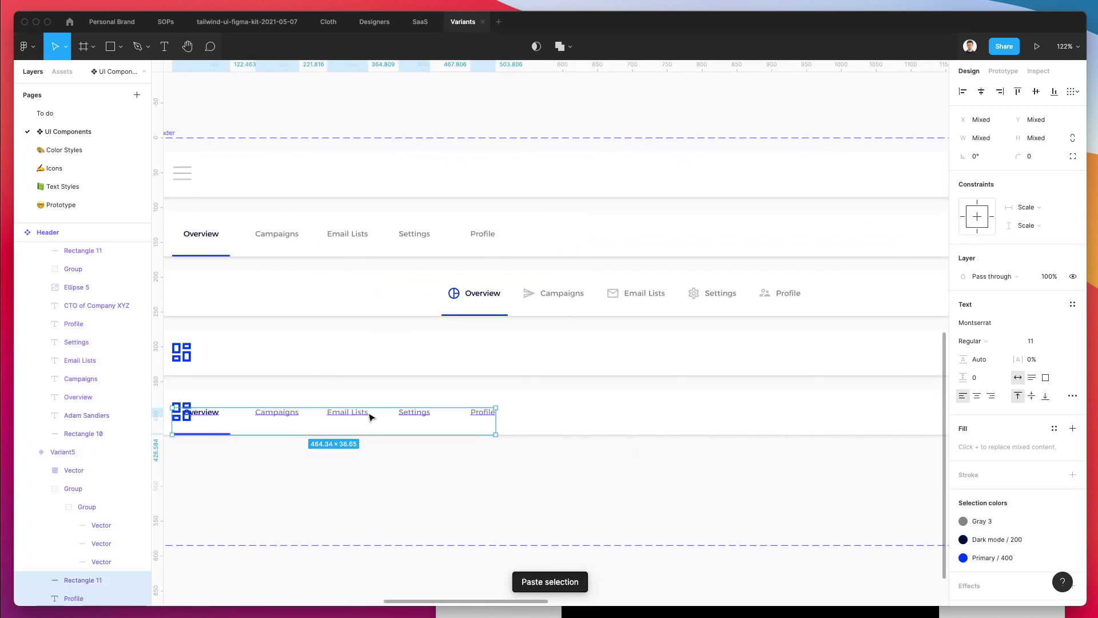
{"action": "scroll", "coordinate": [372, 416], "scroll_direction": "down", "scroll_amount": 2}
{"action": "key", "text": "super+g"}
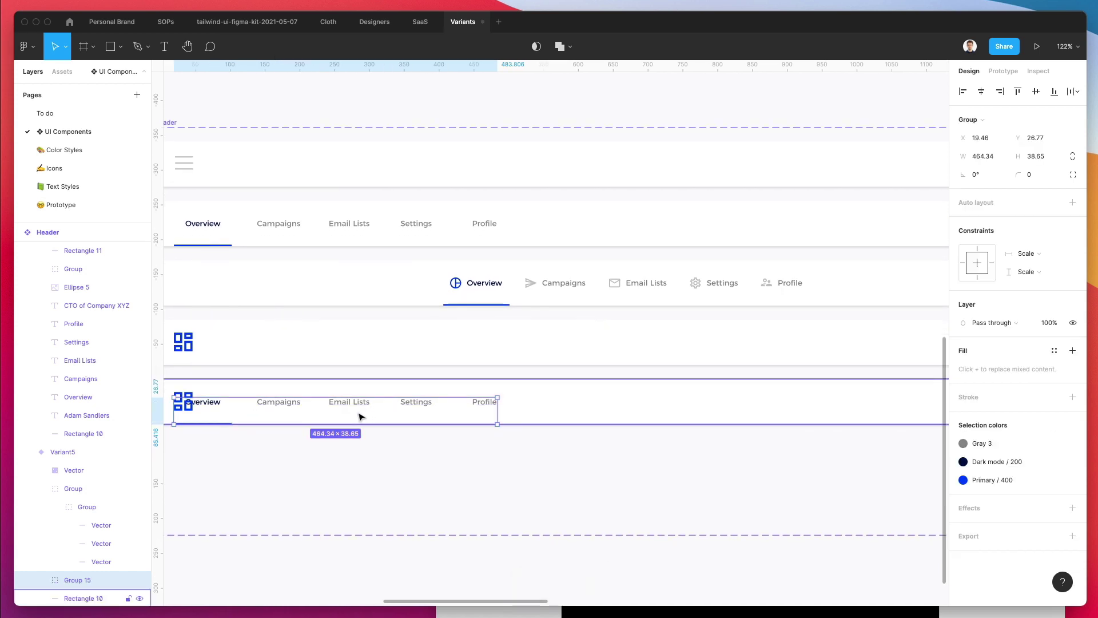
Step: Center the grouped navigation links horizontally within the fifth Header variant
{"action": "left_click", "coordinate": [540, 413]}
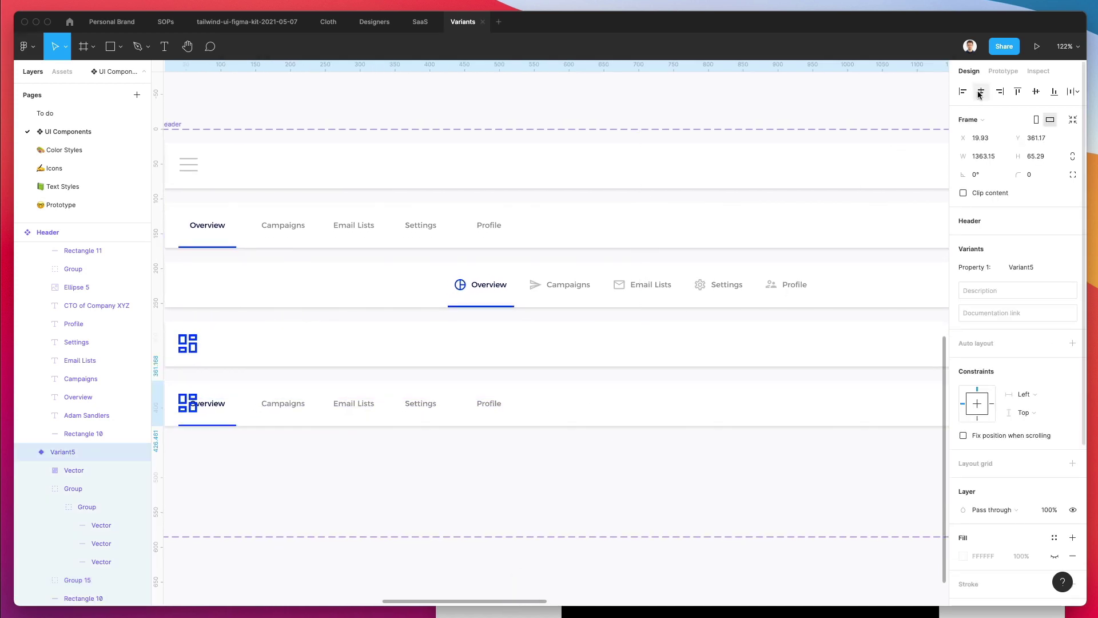
{"action": "left_click", "coordinate": [330, 398]}
{"action": "left_click", "coordinate": [334, 409]}
{"action": "left_click", "coordinate": [333, 410]}
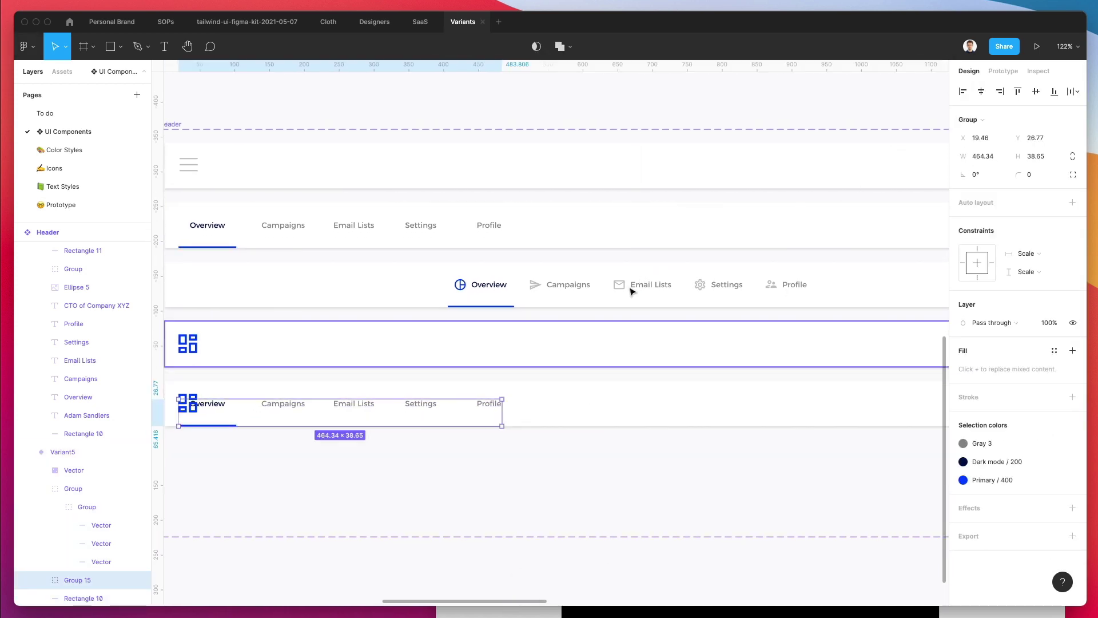
{"action": "left_click", "coordinate": [980, 91]}
{"action": "left_click", "coordinate": [539, 485]}
{"action": "scroll", "coordinate": [539, 485], "scroll_direction": "down", "scroll_amount": 2}
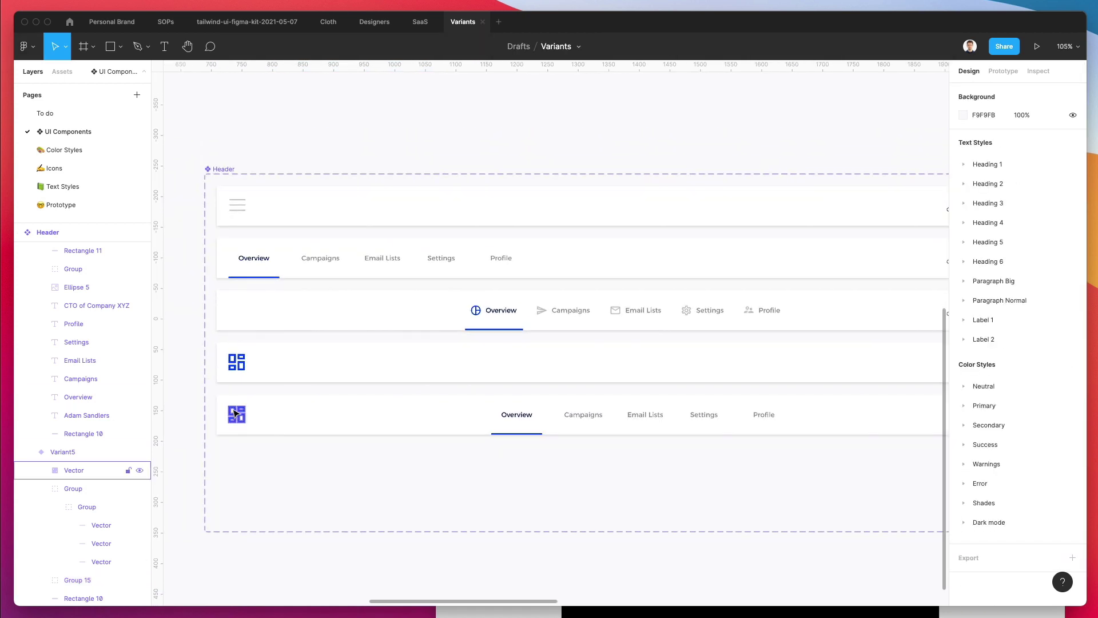
Step: Try the Neutral/100, Neutral/200 and Neutral/300 color styles on the logo icon in the fifth Header variant
{"action": "left_click", "coordinate": [74, 470]}
{"action": "scroll", "coordinate": [575, 388], "scroll_direction": "right", "scroll_amount": 3}
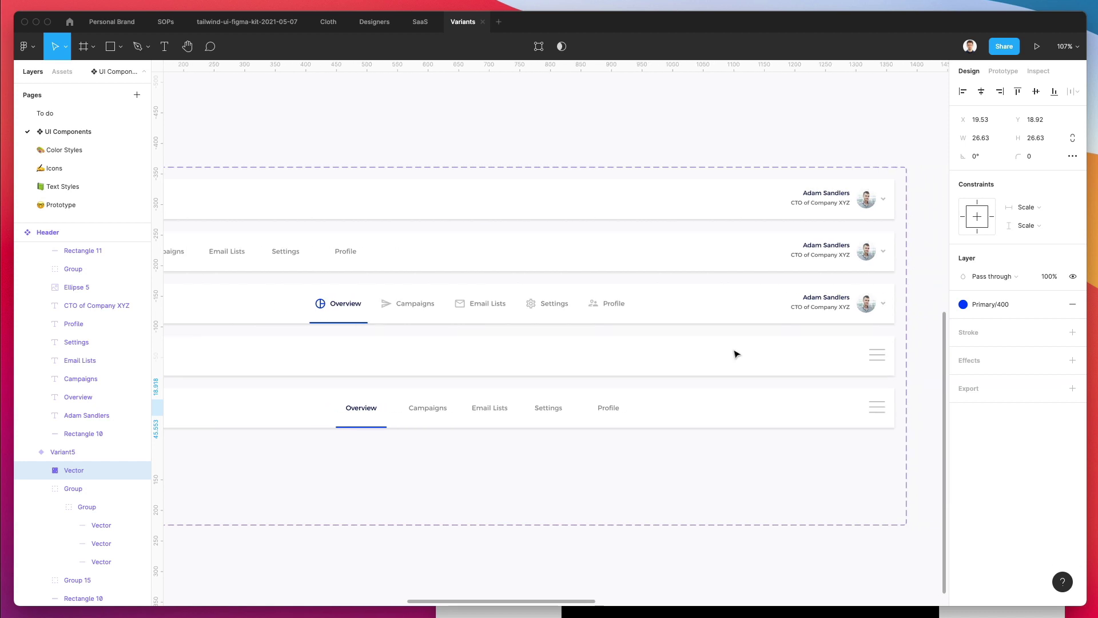
{"action": "scroll", "coordinate": [732, 351], "scroll_direction": "left", "scroll_amount": 5}
{"action": "left_click", "coordinate": [986, 306]}
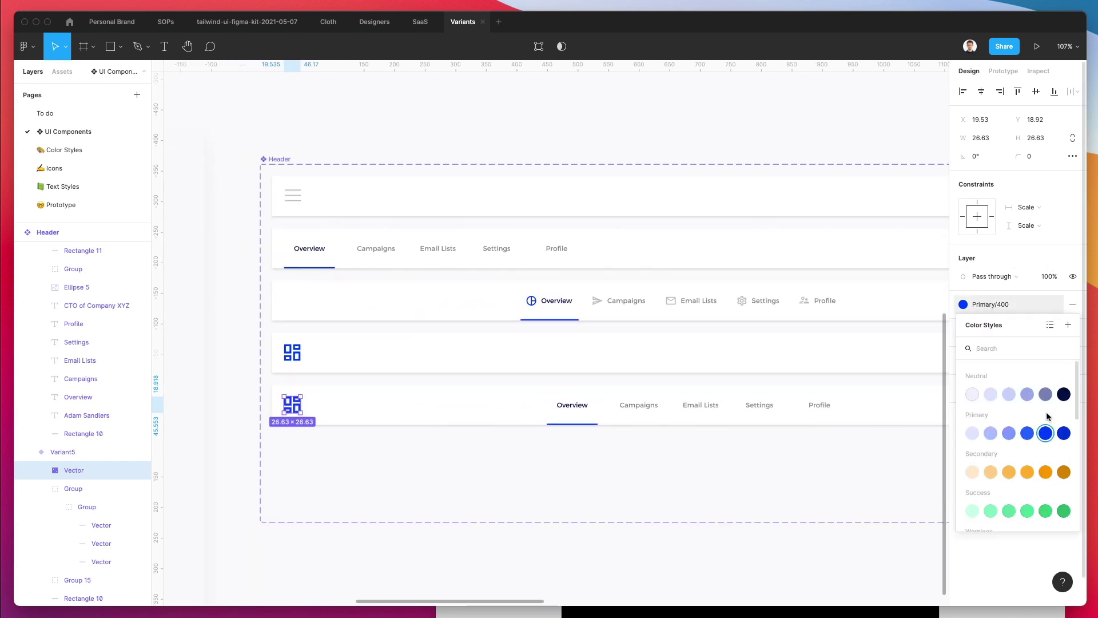
{"action": "scroll", "coordinate": [1016, 397], "scroll_direction": "down", "scroll_amount": 1}
{"action": "left_click", "coordinate": [990, 385]}
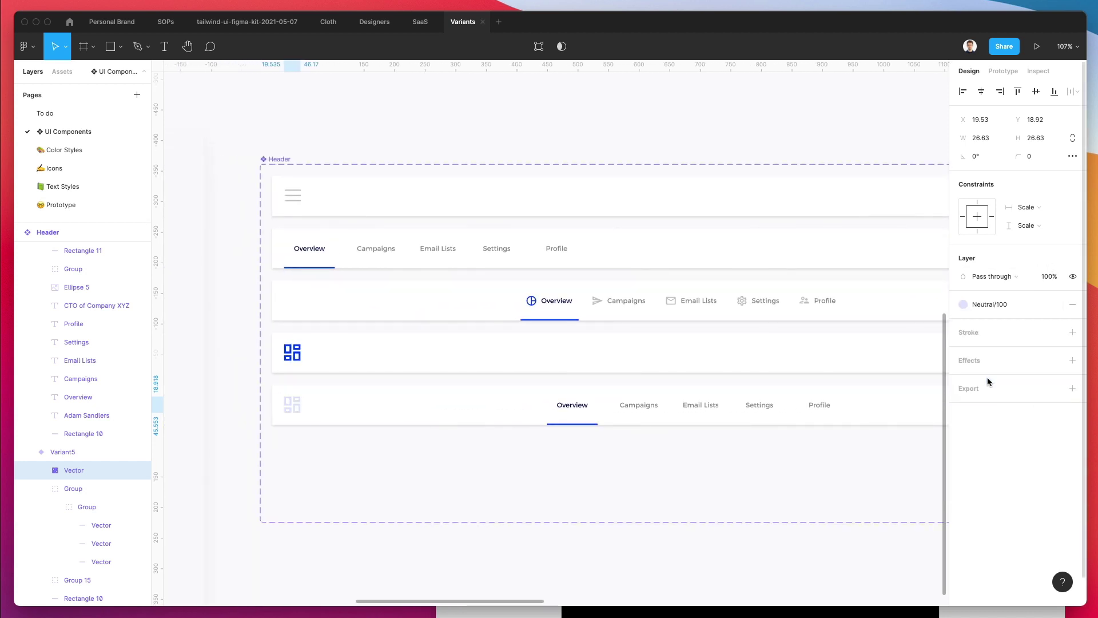
{"action": "left_click", "coordinate": [988, 306]}
{"action": "left_click", "coordinate": [1004, 397]}
{"action": "left_click", "coordinate": [994, 305]}
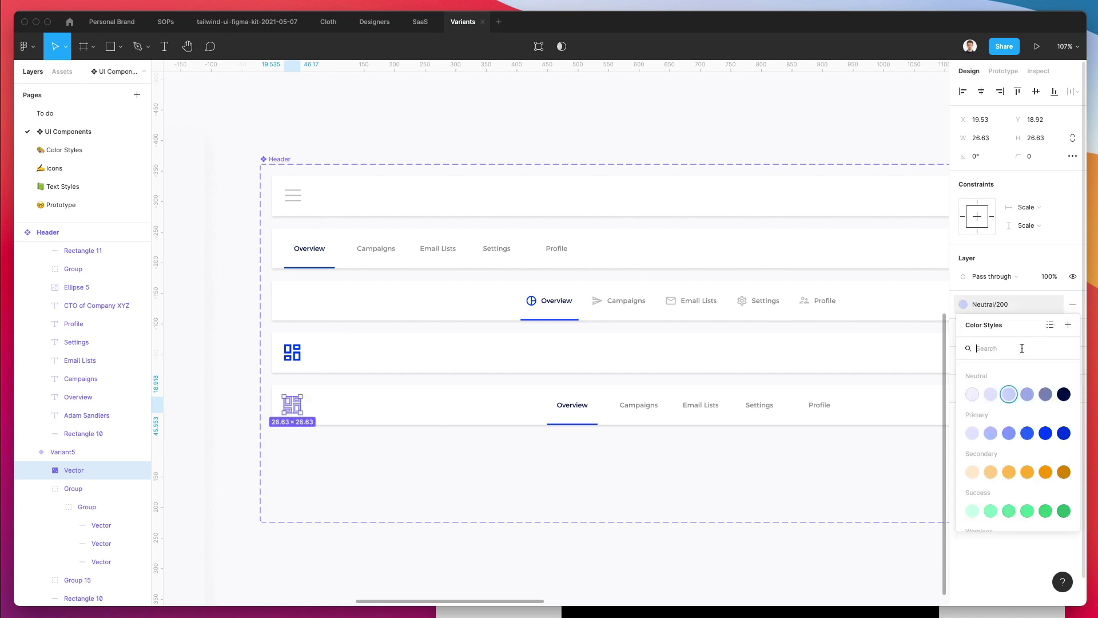
{"action": "left_click", "coordinate": [1026, 394]}
{"action": "left_click", "coordinate": [1005, 304]}
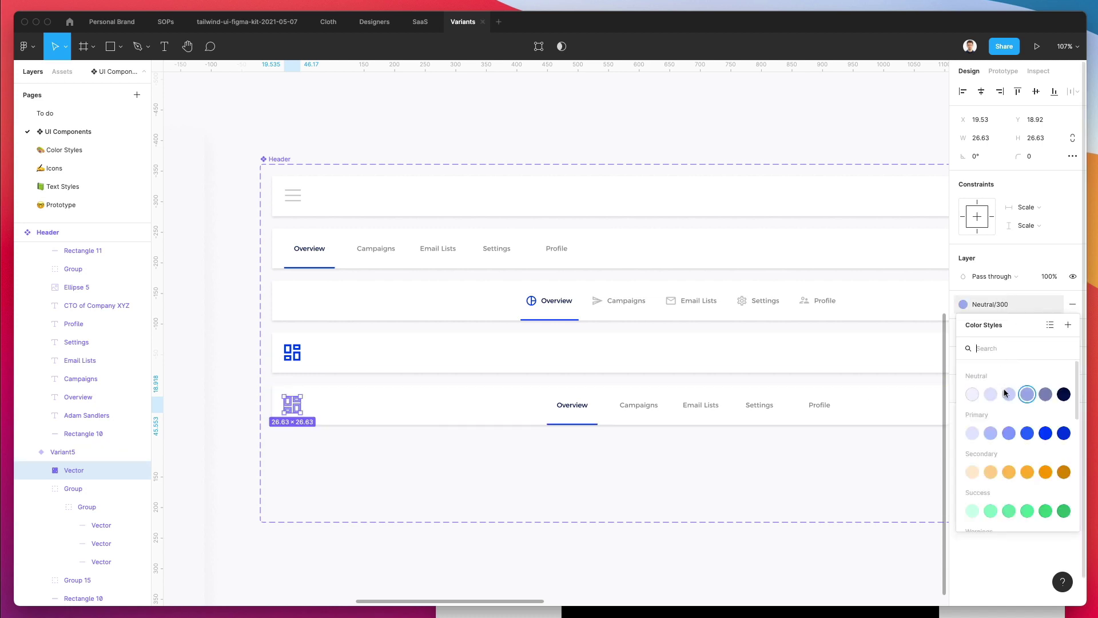
{"action": "left_click", "coordinate": [1006, 393]}
Step: Apply the second-lightest Primary color style to the logo icon in the fifth Header variant
{"action": "left_click", "coordinate": [995, 304]}
{"action": "left_click", "coordinate": [992, 431]}
{"action": "left_click", "coordinate": [588, 475]}
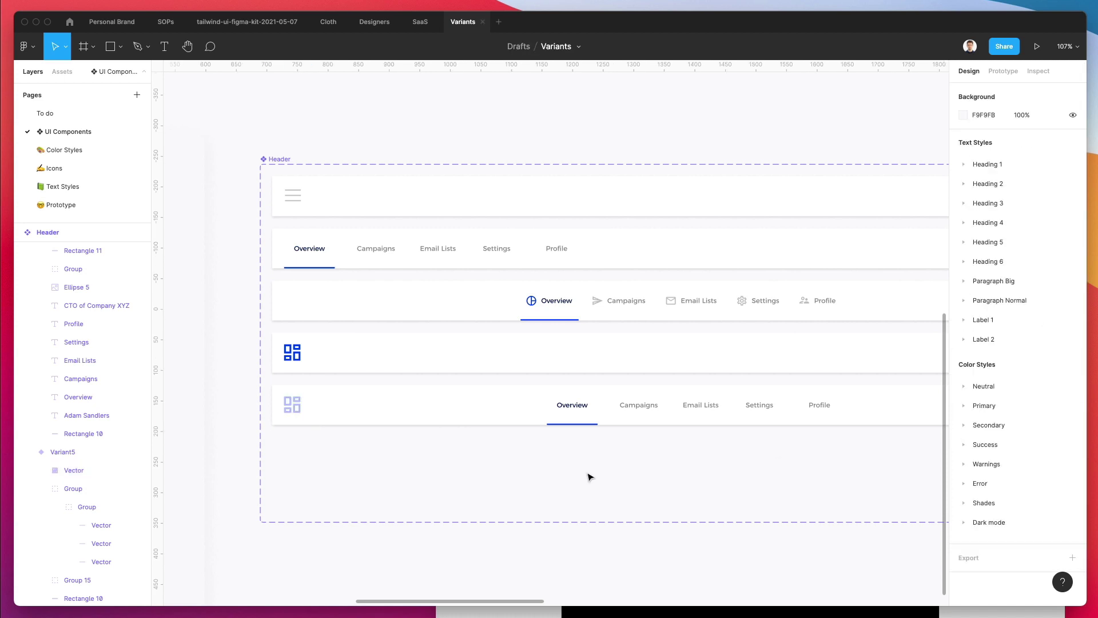
Step: Shorten the Header component frame from its lower edge to a height of 464
{"action": "scroll", "coordinate": [588, 476], "scroll_direction": "down", "scroll_amount": 2}
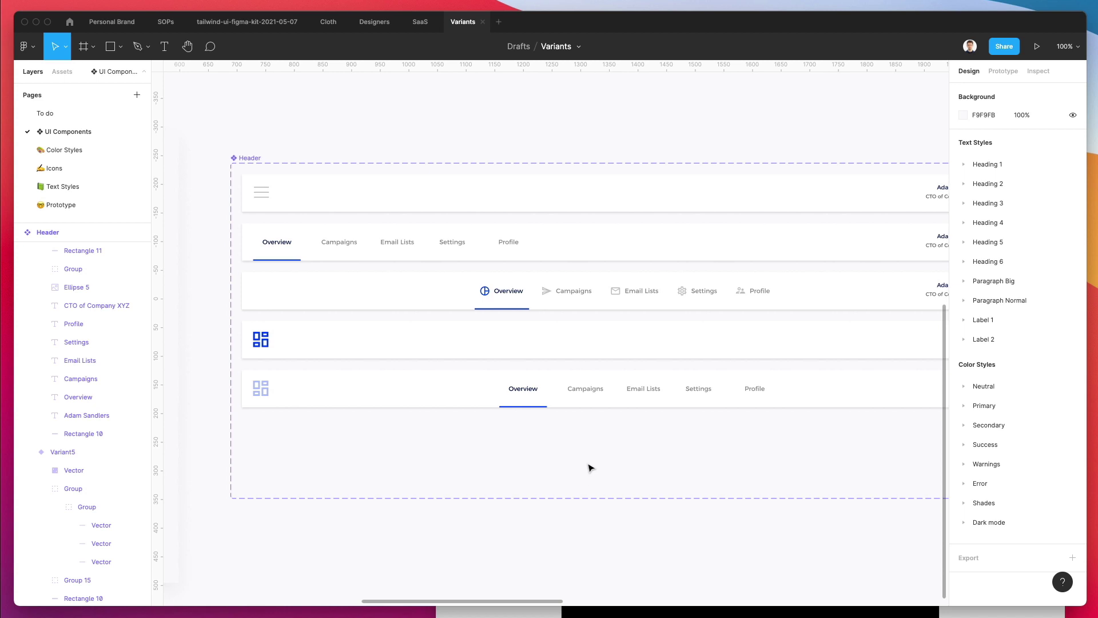
{"action": "scroll", "coordinate": [589, 473], "scroll_direction": "down", "scroll_amount": 3}
{"action": "scroll", "coordinate": [603, 464], "scroll_direction": "right", "scroll_amount": 2}
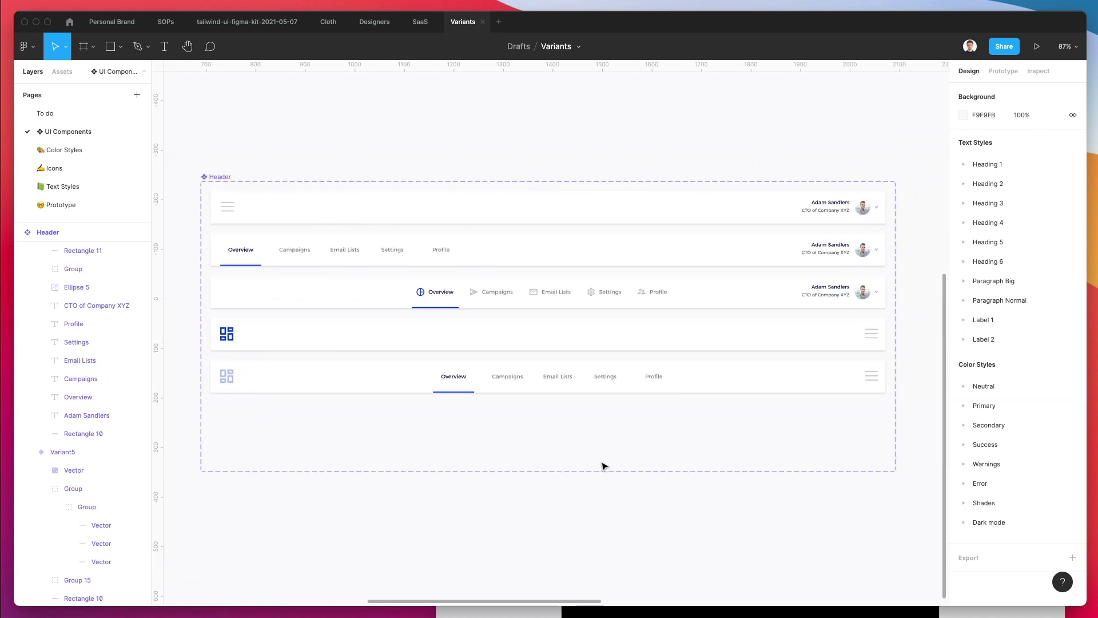
{"action": "left_click", "coordinate": [213, 176]}
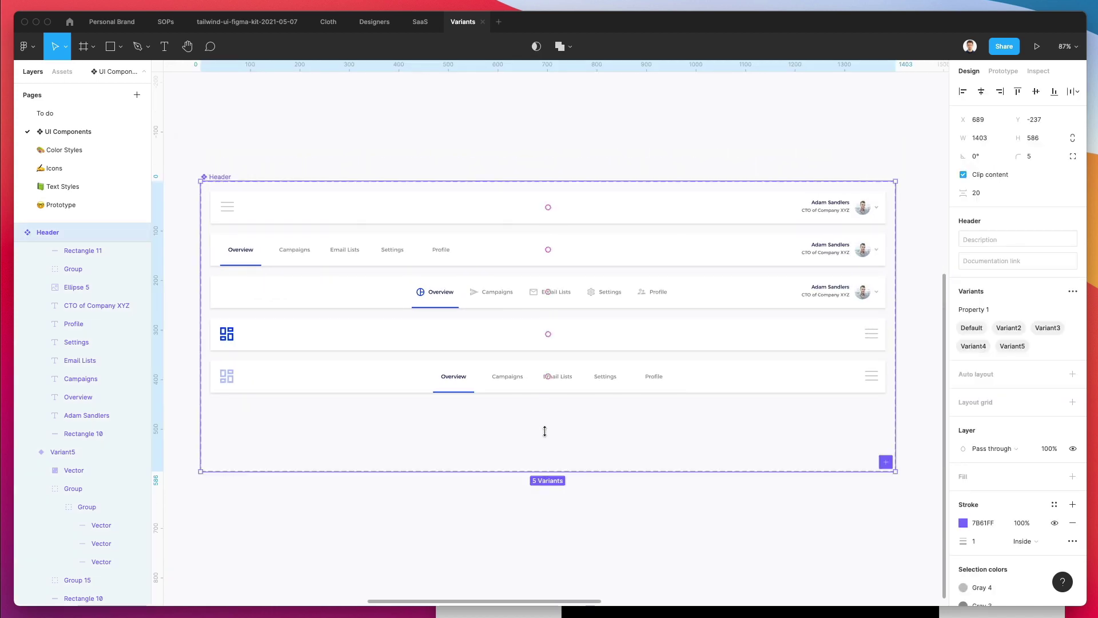
{"action": "left_click_drag", "start_coordinate": [544, 431], "coordinate": [546, 411]}
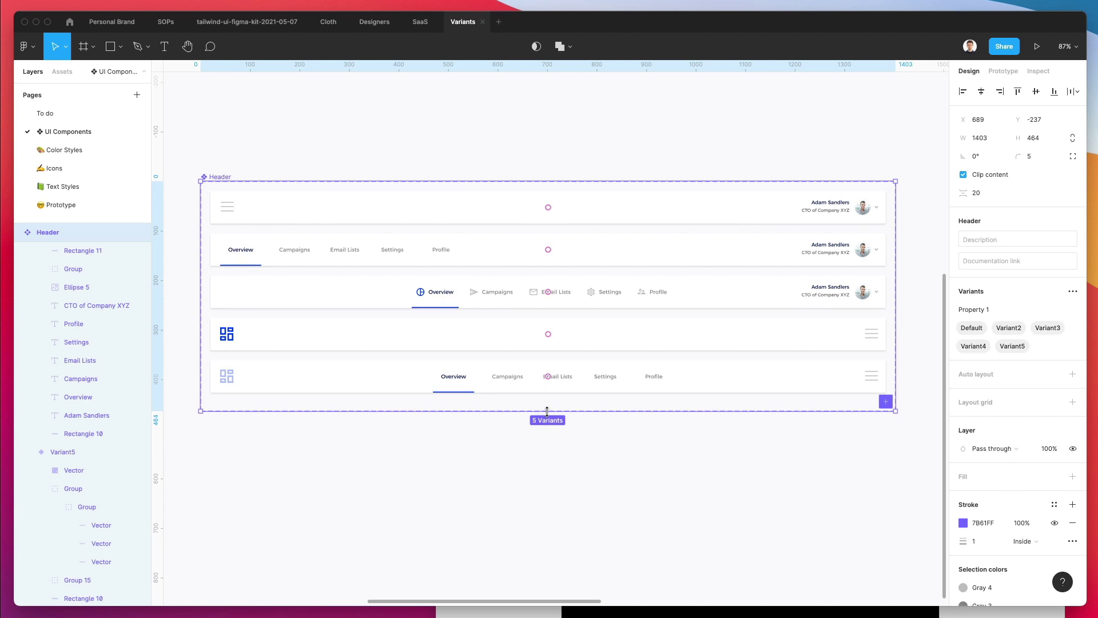
Step: Try to enlarge the Header component frame evenly around its center to about 1479 × 488
{"action": "left_click_drag", "start_coordinate": [204, 179], "coordinate": [185, 172]}
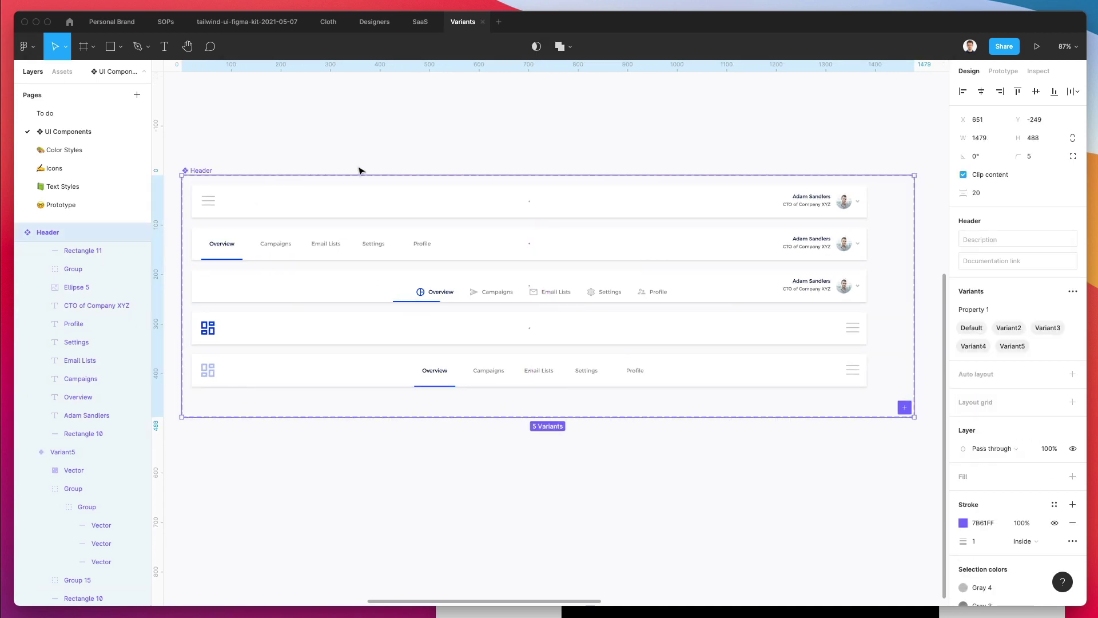
{"action": "key", "text": "super+z"}
{"action": "left_click", "coordinate": [380, 157]}
Step: Select the five icon navigation link groups, Overview through Profile, and move them into Variant3 in the layer hierarchy
{"action": "left_click", "coordinate": [439, 294], "text": "super"}
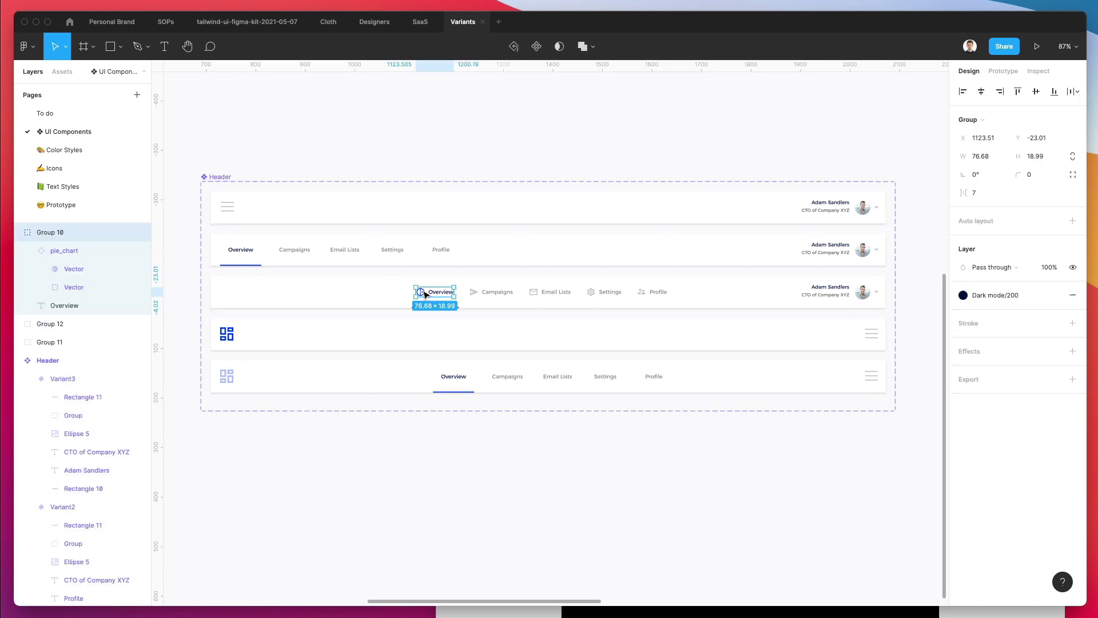
{"action": "left_click", "coordinate": [492, 293], "text": "shift"}
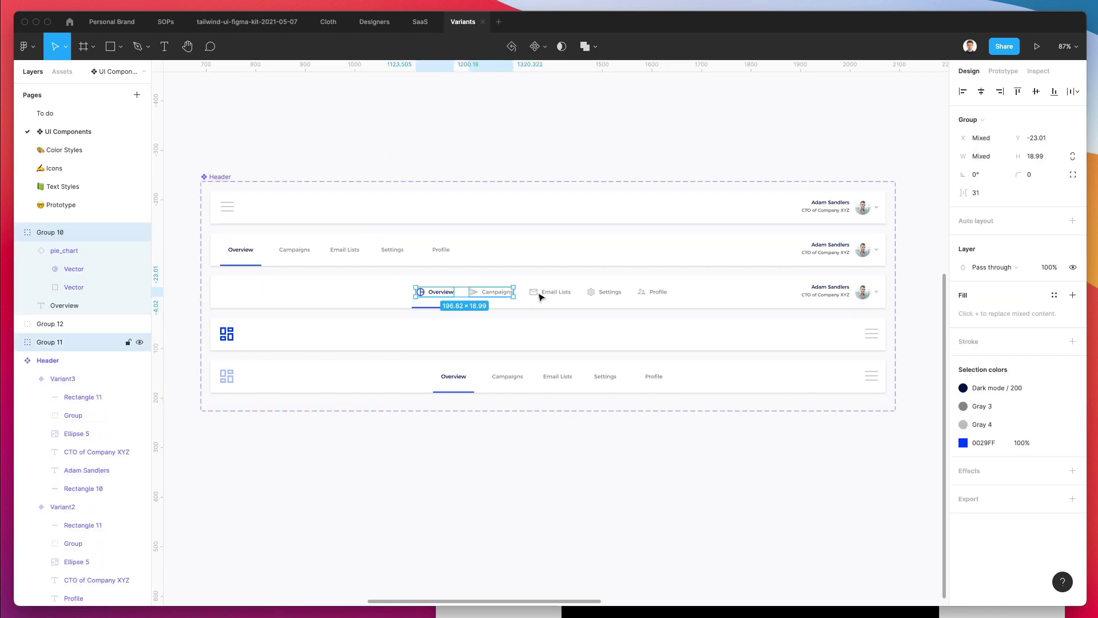
{"action": "left_click", "coordinate": [554, 292], "text": "shift"}
{"action": "left_click", "coordinate": [606, 292], "text": "shift"}
{"action": "left_click", "coordinate": [654, 293], "text": "shift"}
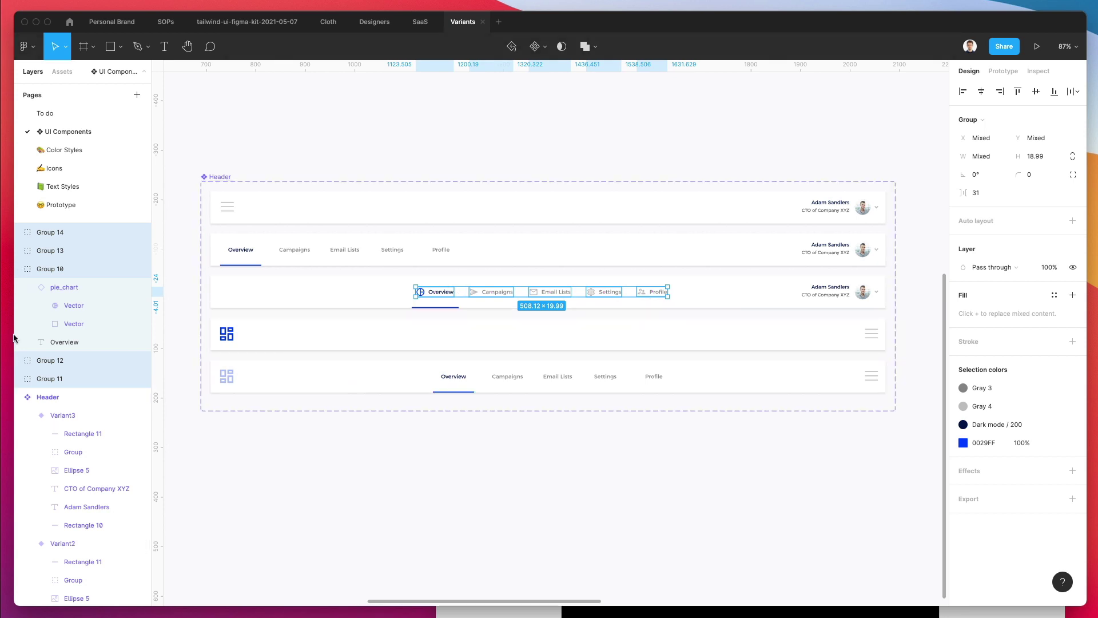
{"action": "left_click_drag", "start_coordinate": [66, 424], "coordinate": [67, 427]}
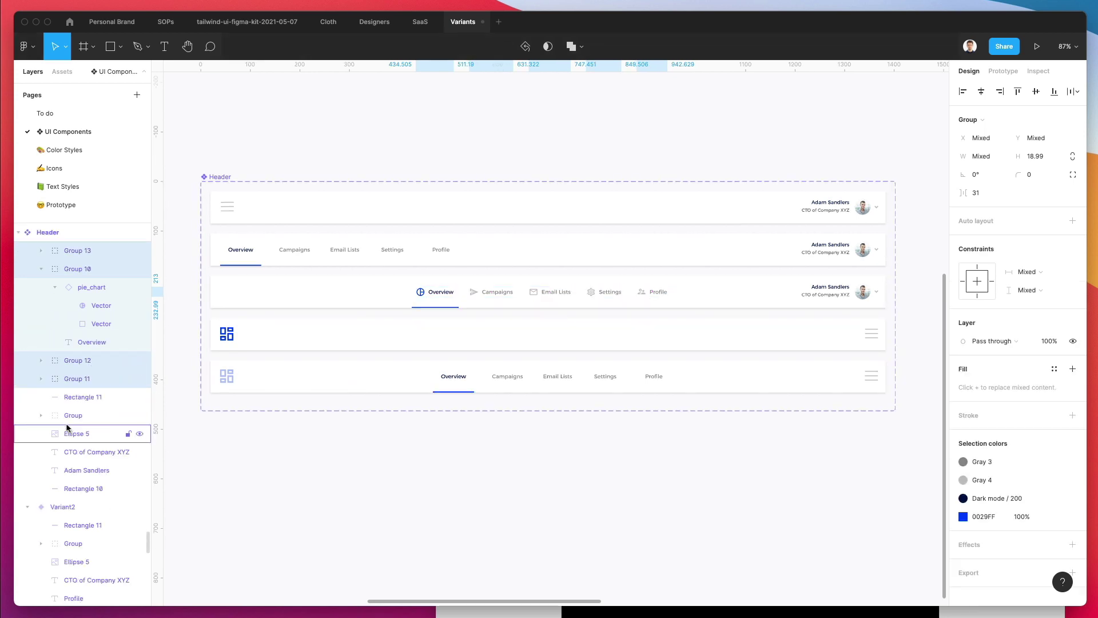
{"action": "scroll", "coordinate": [112, 360], "scroll_direction": "up", "scroll_amount": 2}
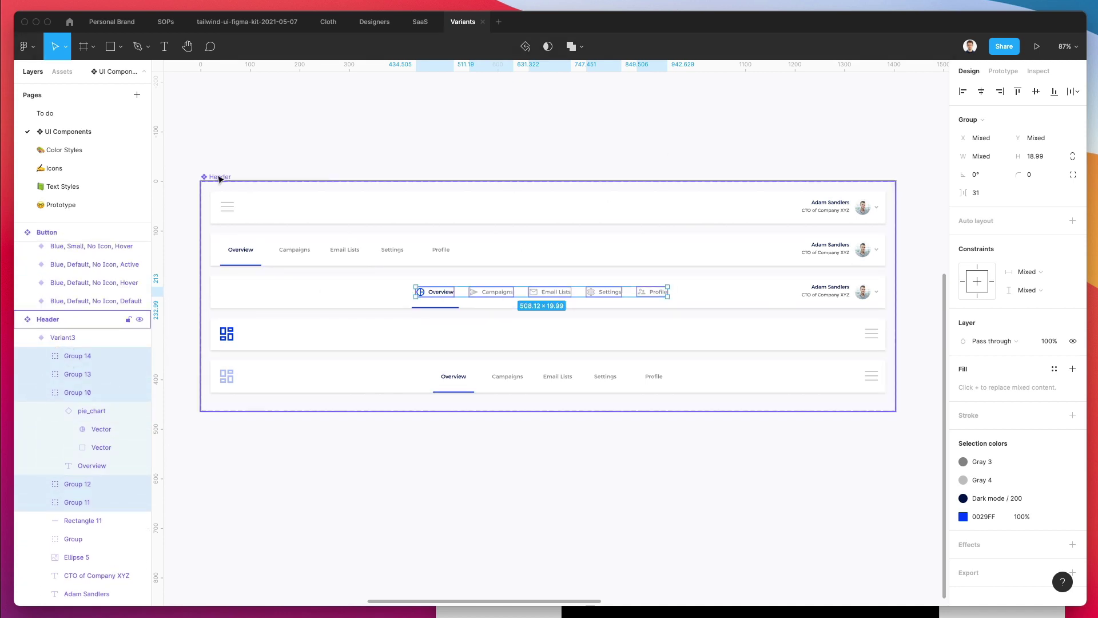
Step: Try to enlarge the Header component frame around its center to about 1569 × 518
{"action": "left_click", "coordinate": [242, 181]}
{"action": "left_click_drag", "start_coordinate": [268, 177], "coordinate": [269, 167]}
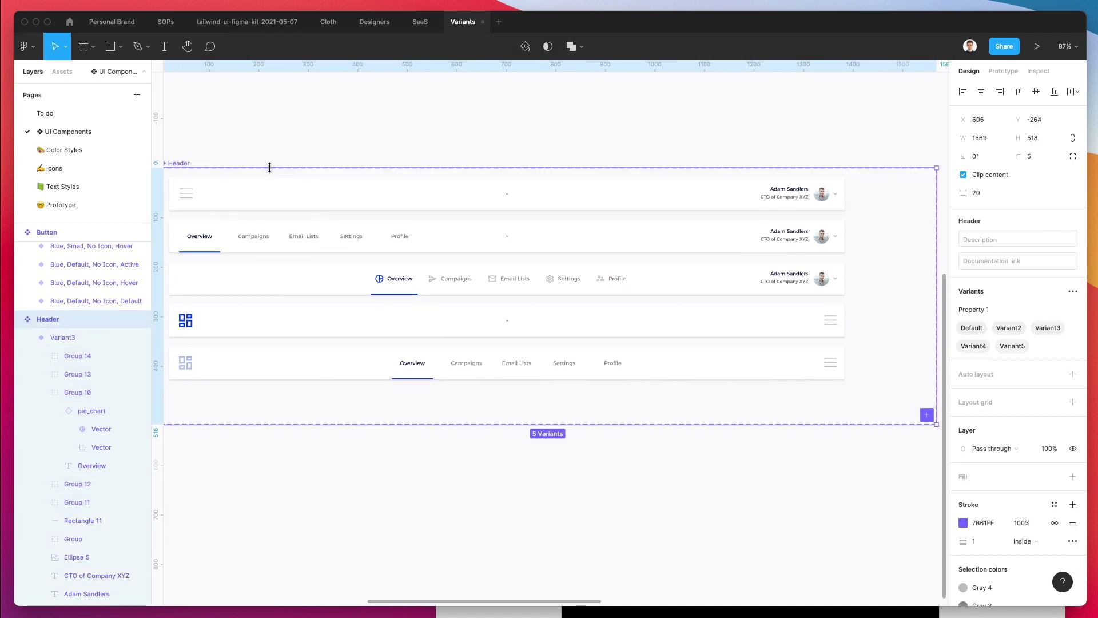
{"action": "key", "text": "super+z"}
{"action": "left_click", "coordinate": [503, 159]}
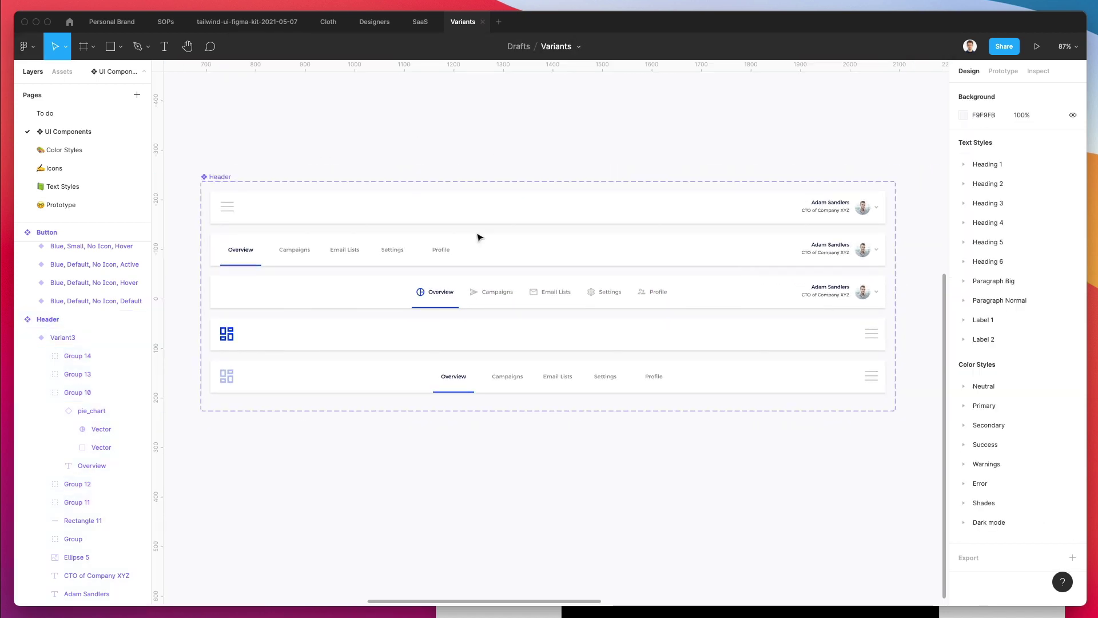
Step: Extend the Header component frame outward from its upper-left corner to add space around the variants
{"action": "left_click", "coordinate": [201, 179]}
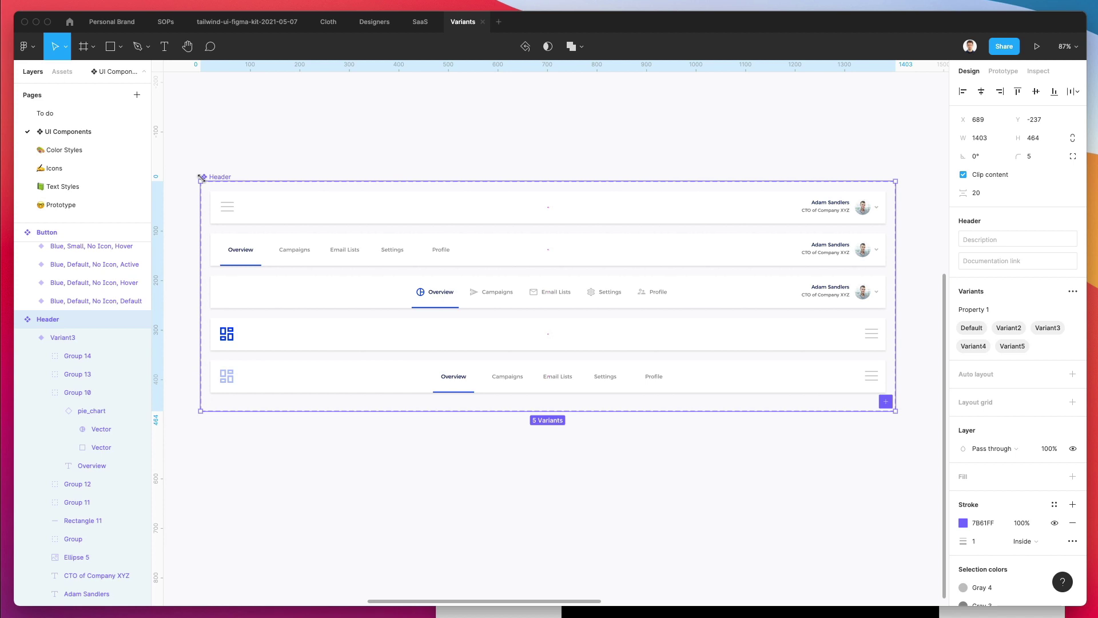
{"action": "mouse_move", "coordinate": [200, 180]}
{"action": "left_mouse_down"}
{"action": "mouse_move", "coordinate": [172, 167]}
{"action": "mouse_move", "coordinate": [194, 165]}
{"action": "mouse_move", "coordinate": [172, 165]}
{"action": "mouse_move", "coordinate": [211, 167]}
{"action": "left_mouse_up"}
{"action": "left_click", "coordinate": [319, 147]}
Step: Select all five header variants and center them horizontally inside the Header component frame
{"action": "scroll", "coordinate": [319, 146], "scroll_direction": "left", "scroll_amount": 2}
{"action": "scroll", "coordinate": [320, 157], "scroll_direction": "left", "scroll_amount": 2}
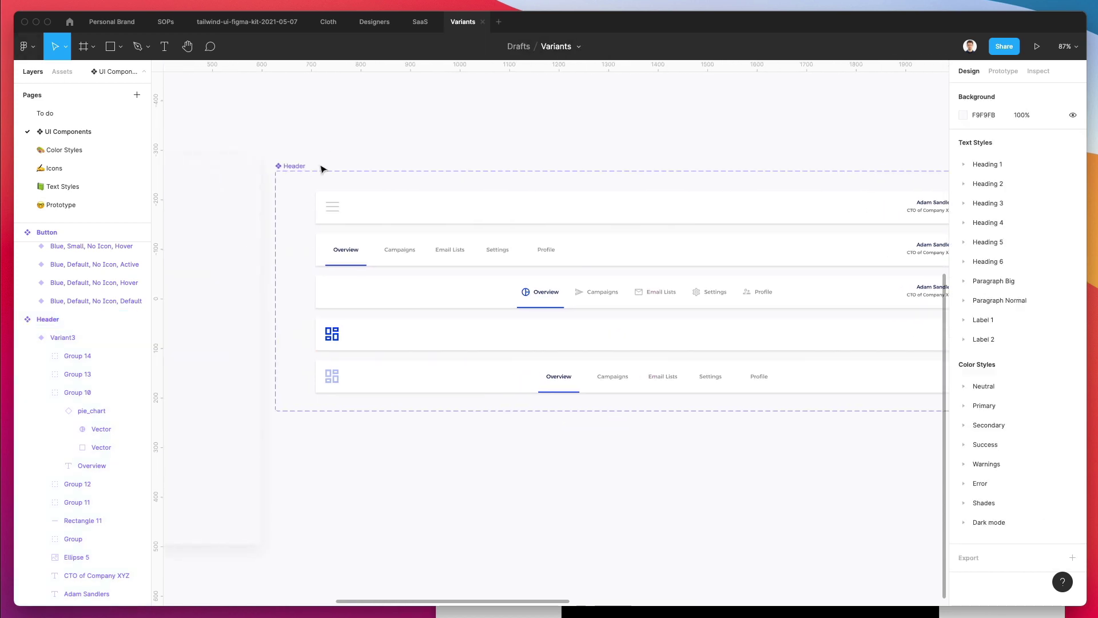
{"action": "left_click_drag", "start_coordinate": [280, 177], "coordinate": [884, 452]}
{"action": "scroll", "coordinate": [667, 376], "scroll_direction": "left", "scroll_amount": 2}
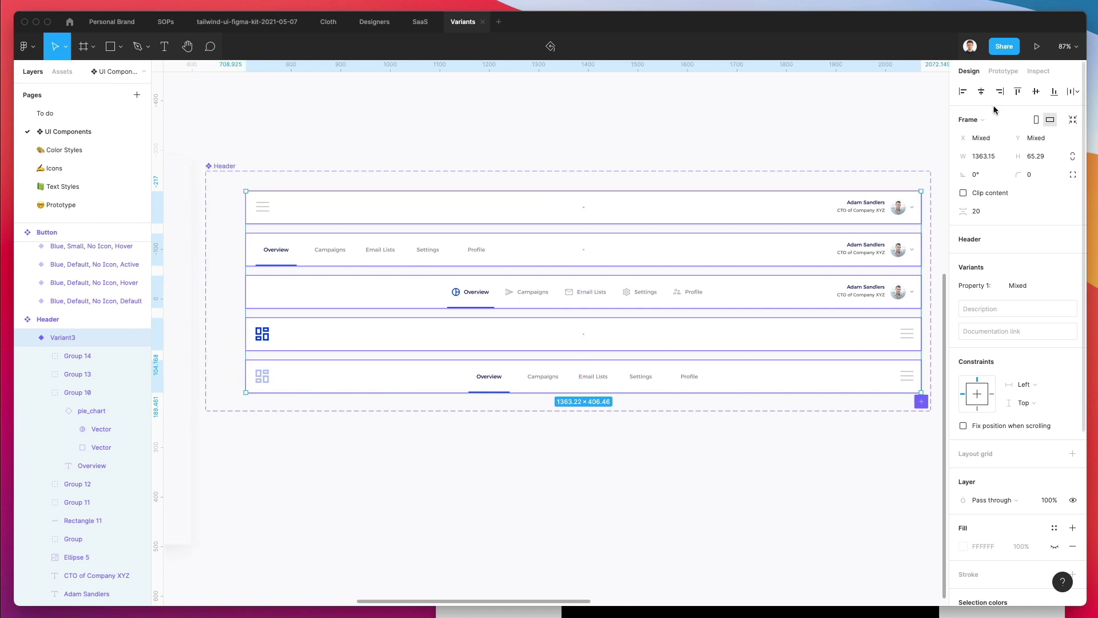
{"action": "left_click", "coordinate": [784, 160]}
{"action": "left_click_drag", "start_coordinate": [204, 184], "coordinate": [689, 413]}
{"action": "scroll", "coordinate": [691, 414], "scroll_direction": "right", "scroll_amount": 2}
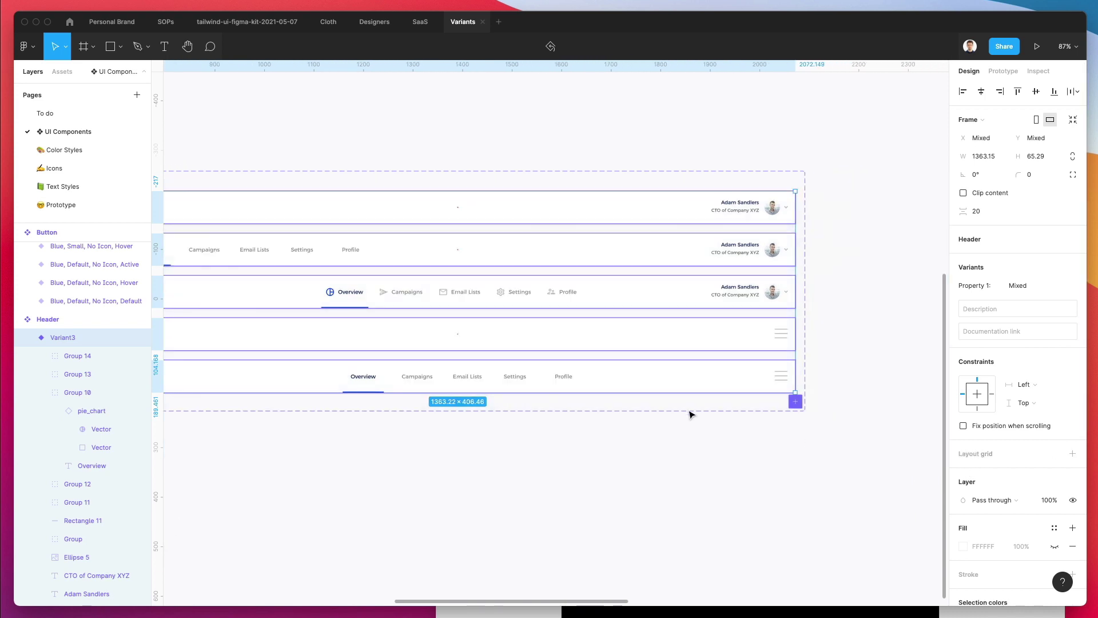
{"action": "scroll", "coordinate": [674, 409], "scroll_direction": "left", "scroll_amount": 4}
{"action": "scroll", "coordinate": [674, 411], "scroll_direction": "right", "scroll_amount": 2}
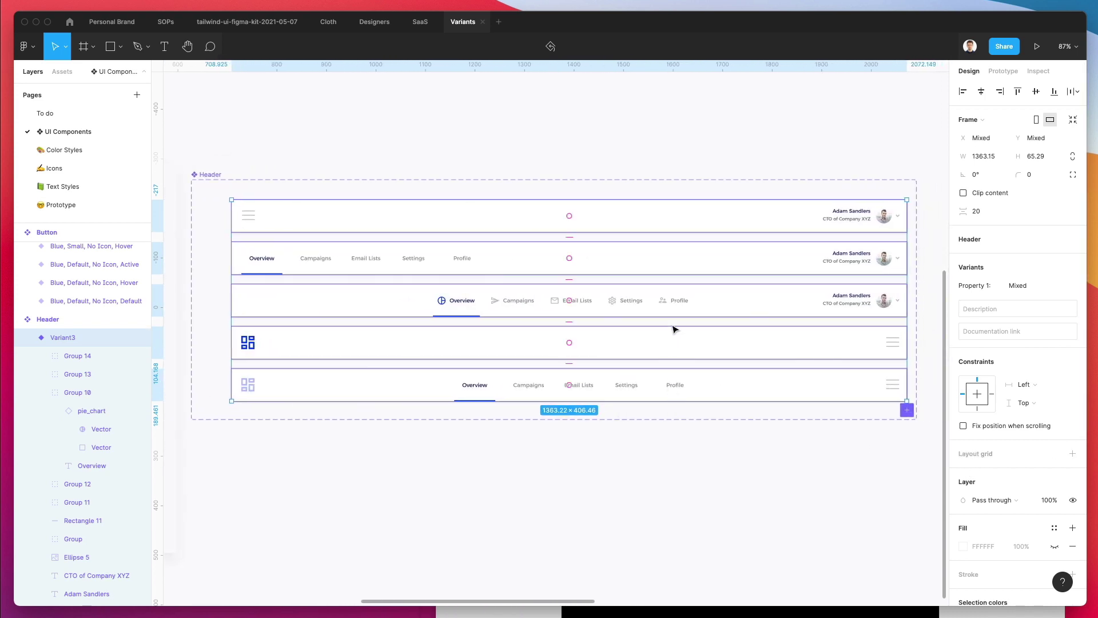
{"action": "left_click_drag", "start_coordinate": [662, 302], "coordinate": [651, 300]}
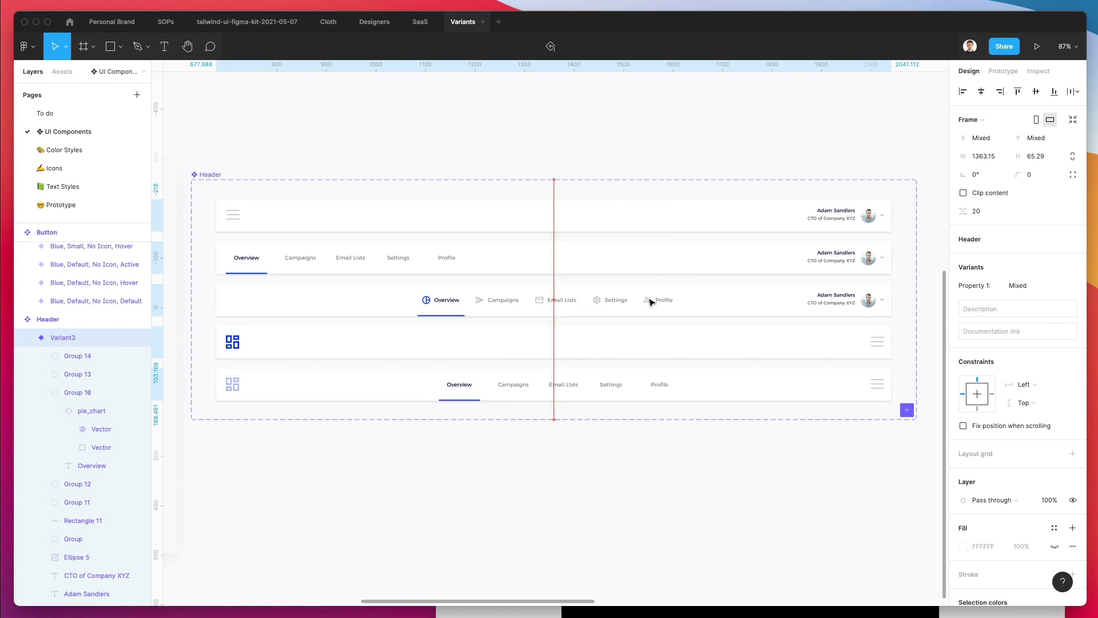
Step: Increase the Header component frame's height slightly and evenly above and below the variants
{"action": "left_click", "coordinate": [449, 198]}
{"action": "left_click_drag", "start_coordinate": [501, 177], "coordinate": [501, 173]}
{"action": "left_click", "coordinate": [542, 150]}
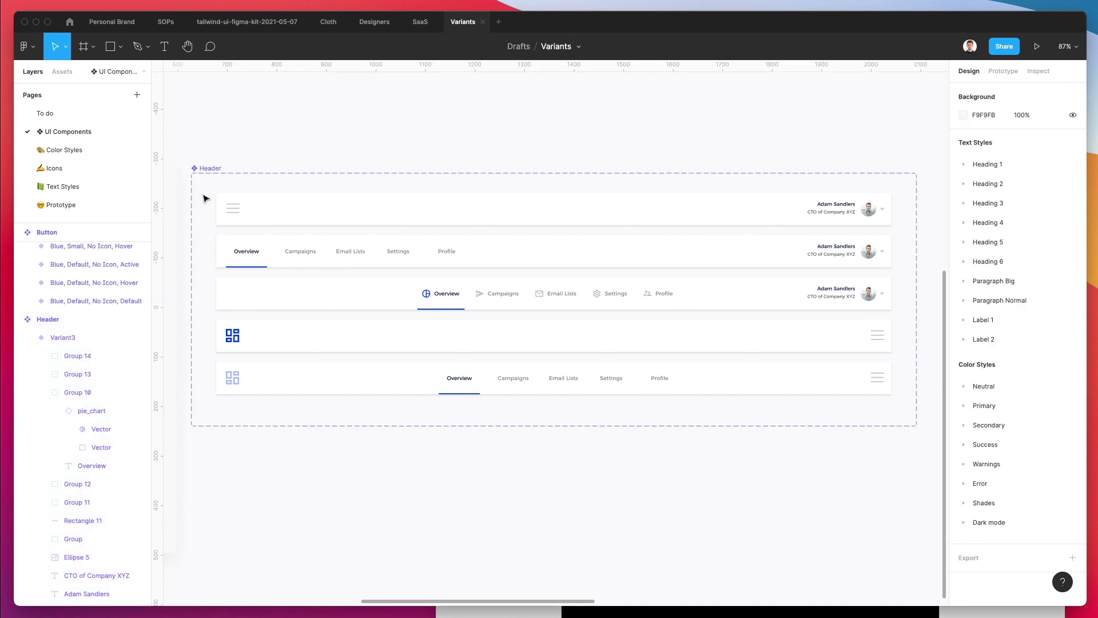
Step: Move all five header variants down together to center them vertically in the Header component frame
{"action": "left_click_drag", "start_coordinate": [206, 199], "coordinate": [907, 417]}
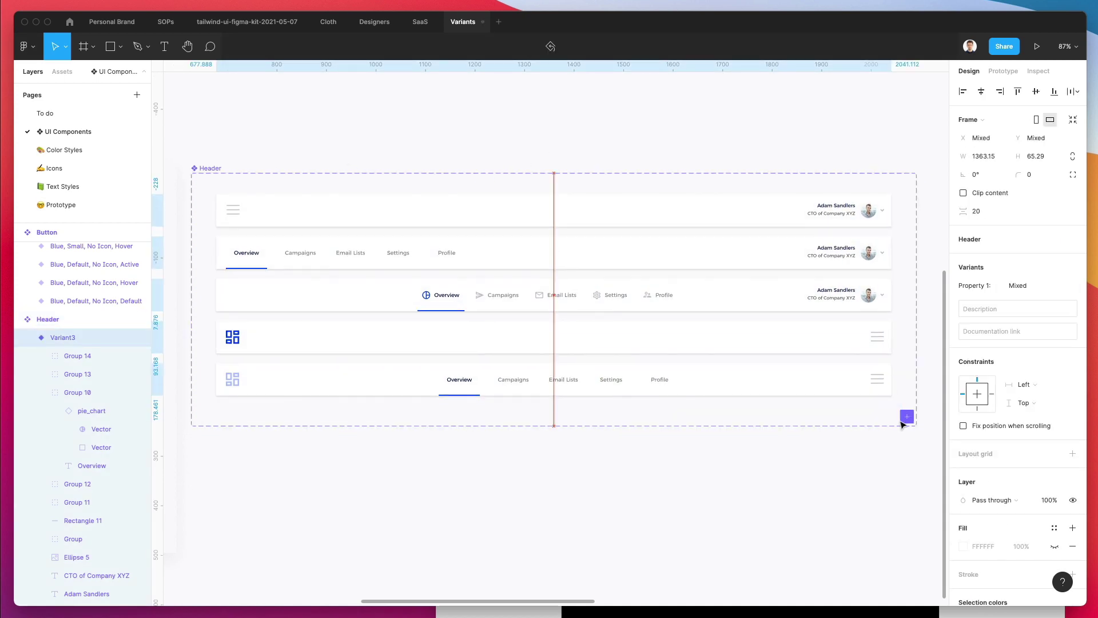
{"action": "key", "text": "Down"}
{"action": "key", "text": "Down"}
{"action": "key", "text": "Down"}
{"action": "key", "text": "Down"}
{"action": "key", "text": "Down"}
{"action": "key", "text": "Down"}
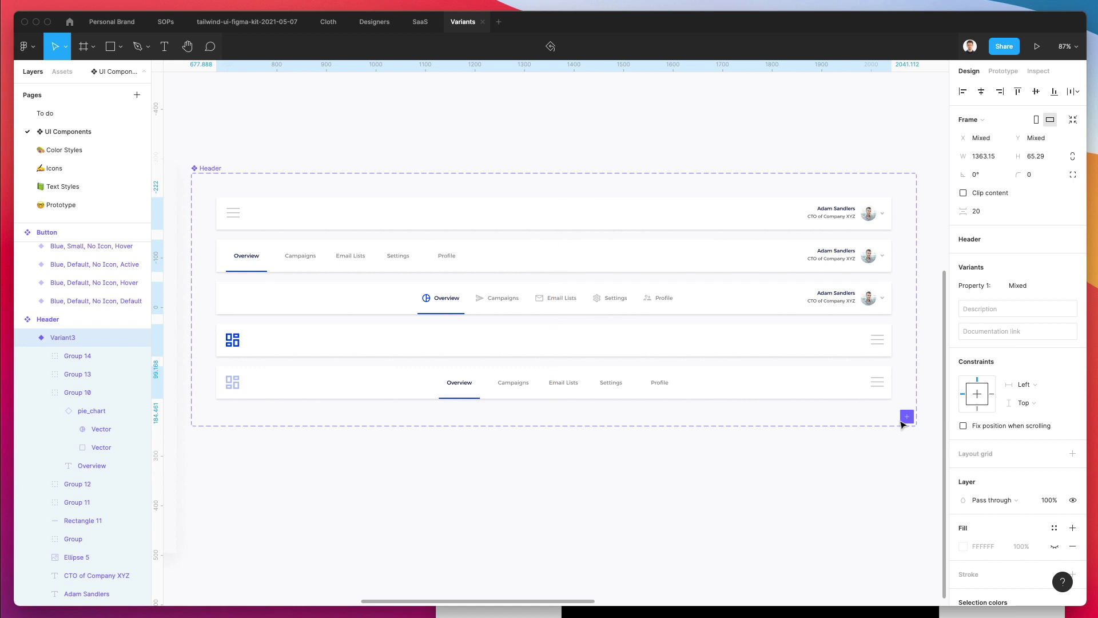
{"action": "left_click", "coordinate": [848, 434]}
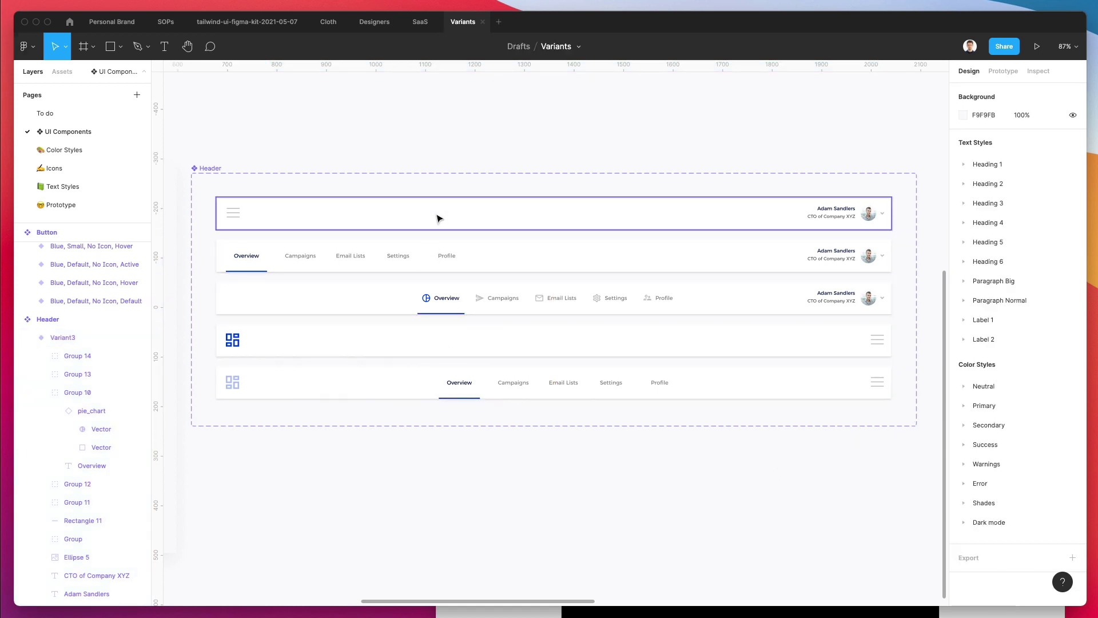
Step: Rename the variant property of the default header variant to Type, keeping the value Default
{"action": "left_click", "coordinate": [438, 218]}
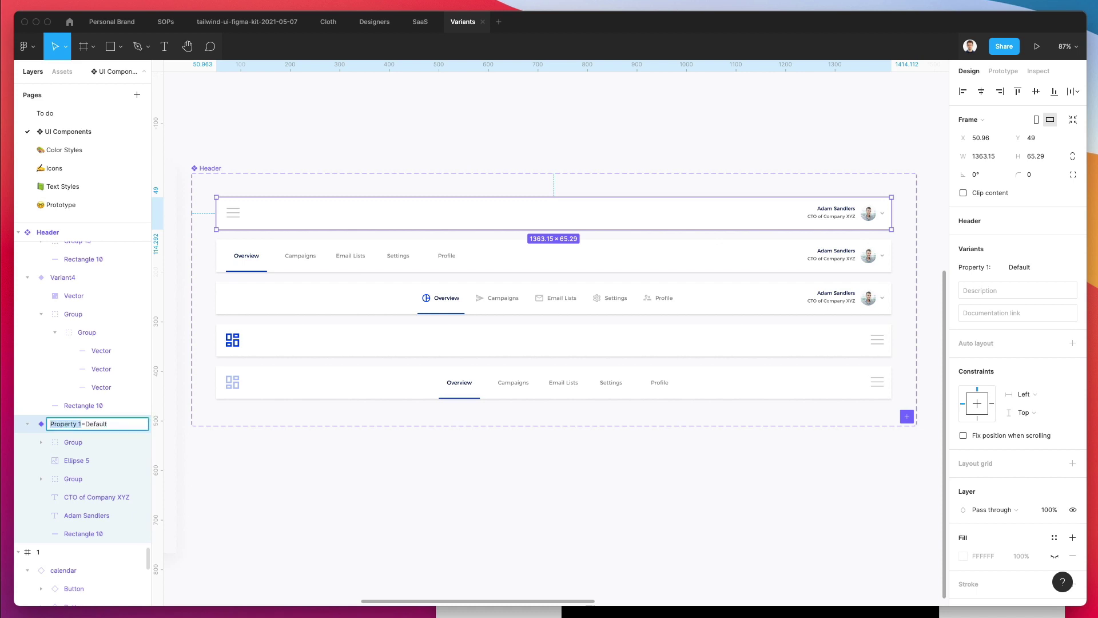
{"action": "type", "text": "Type"}
{"action": "key", "text": "shift+super+Right"}
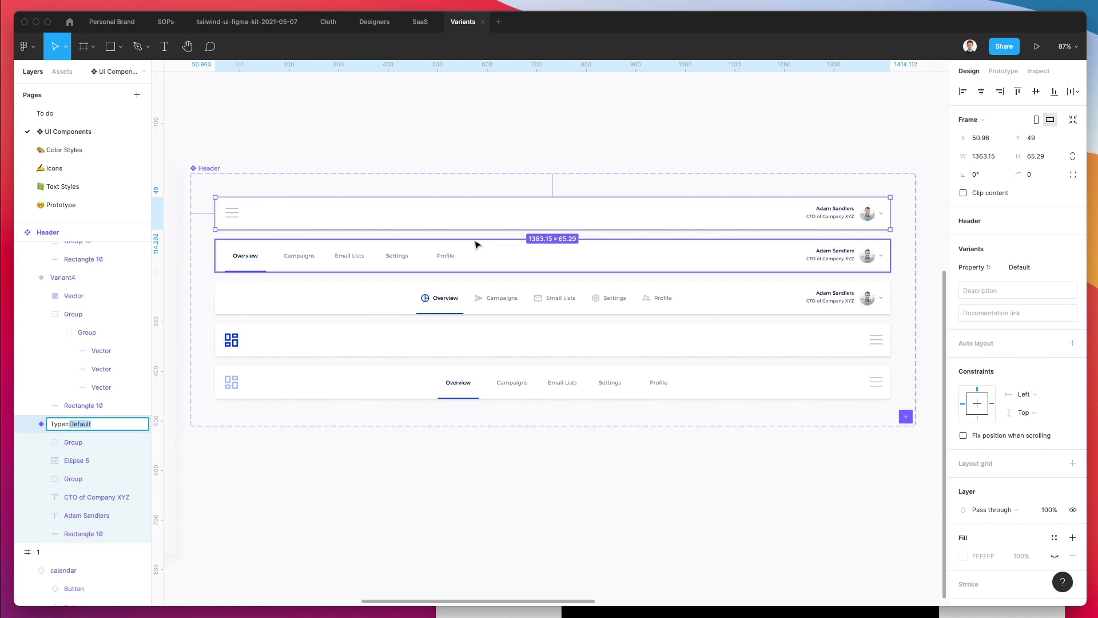
{"action": "scroll", "coordinate": [282, 218], "scroll_direction": "right", "scroll_amount": 1}
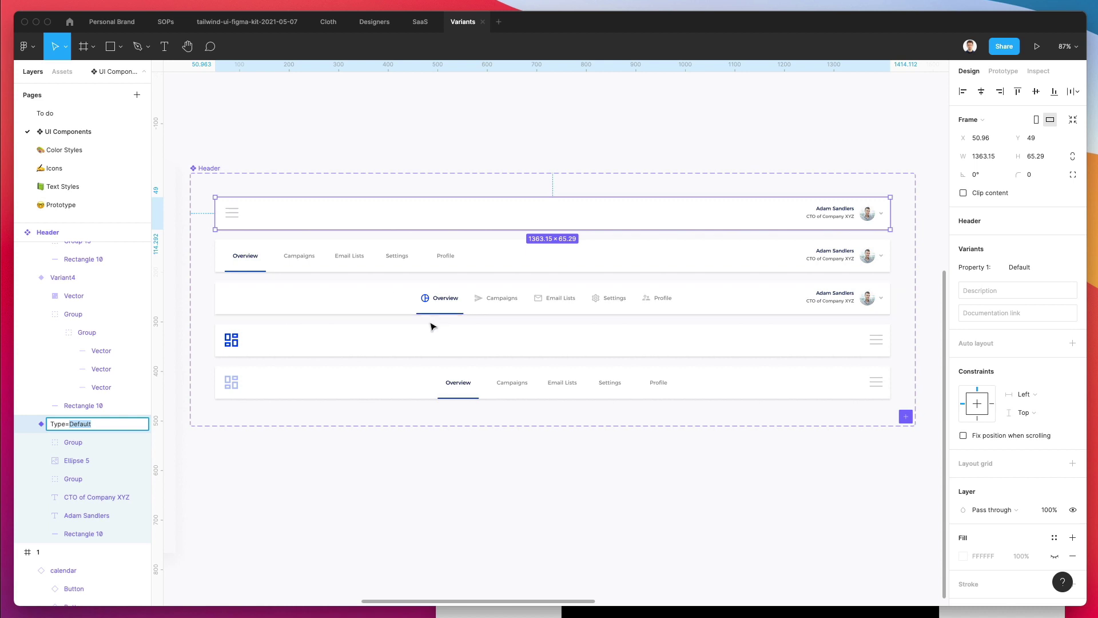
Step: Select the navigation links in the second, third and fifth header variants and nudge them up by 2 px
{"action": "left_click_drag", "start_coordinate": [437, 362], "coordinate": [663, 395]}
{"action": "left_click_drag", "start_coordinate": [406, 276], "coordinate": [692, 312]}
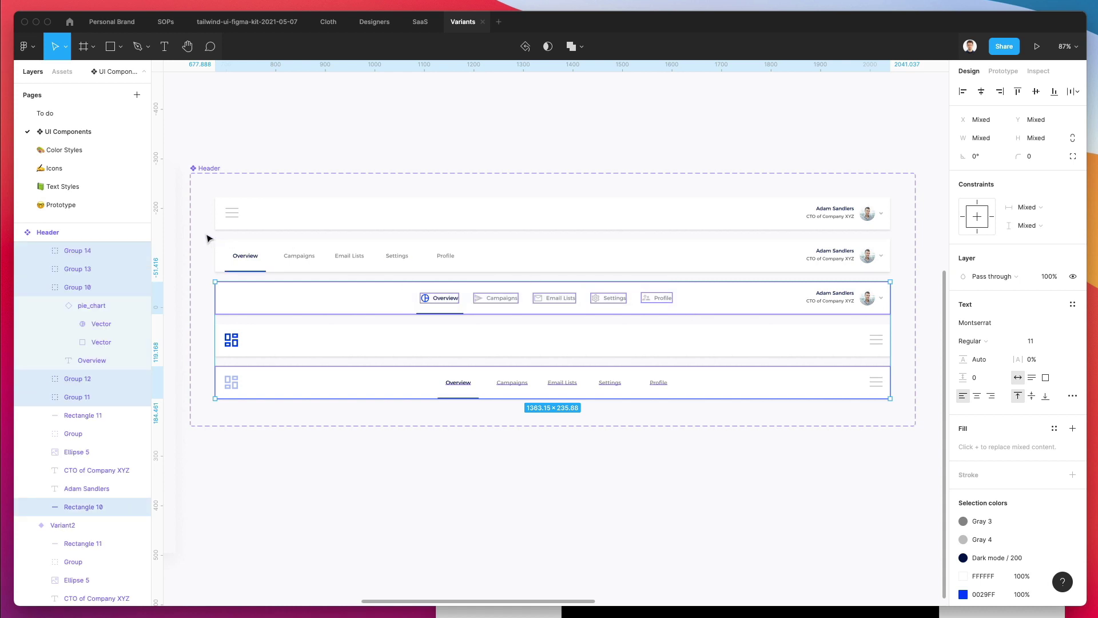
{"action": "left_click_drag", "start_coordinate": [206, 233], "coordinate": [534, 255]}
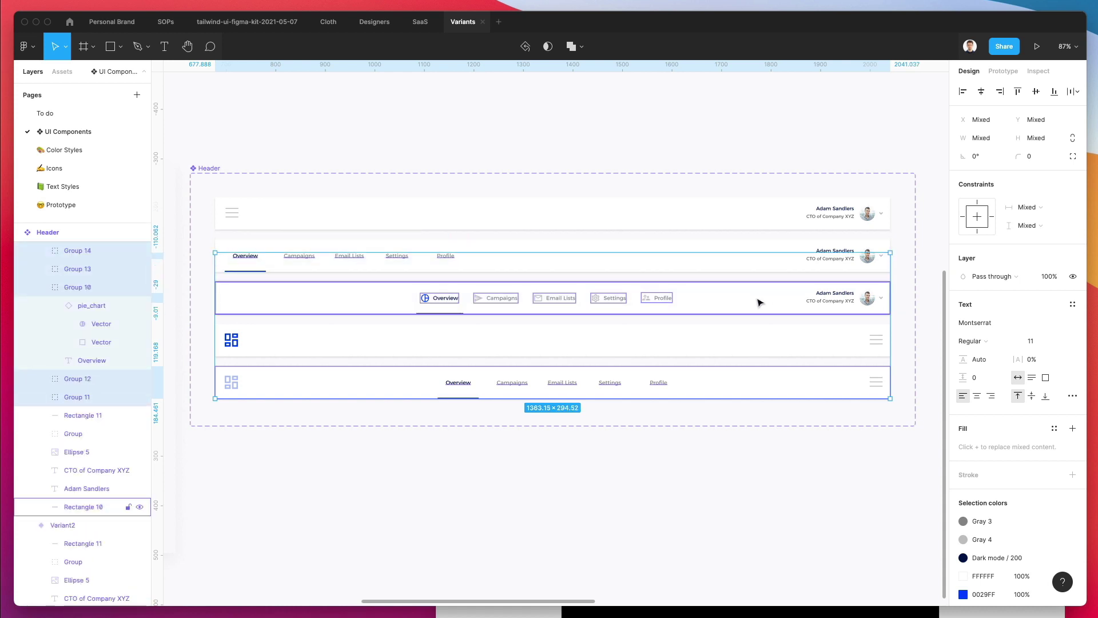
{"action": "key", "text": "Up"}
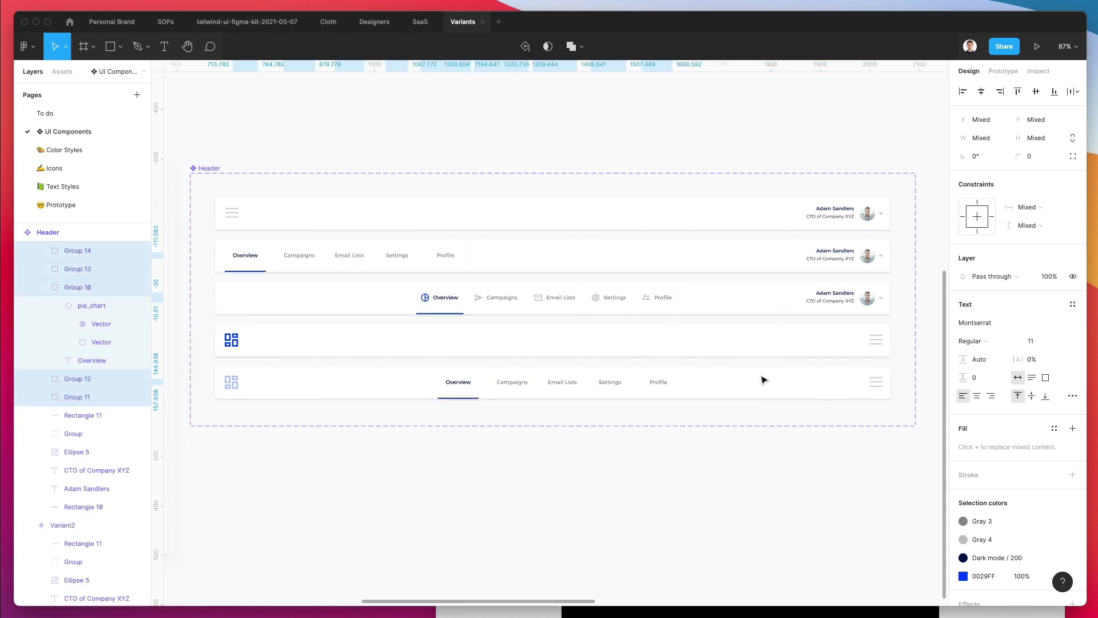
{"action": "key", "text": "Up"}
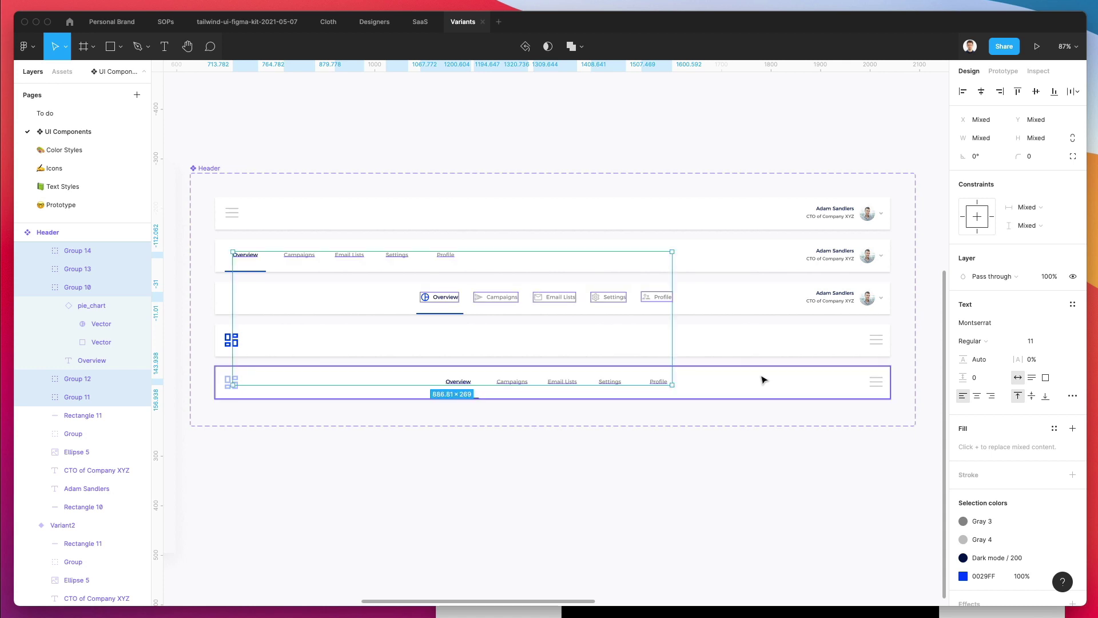
Step: Rename the first header variant, with the hamburger menu and profile, to Type=1
{"action": "left_click", "coordinate": [416, 214]}
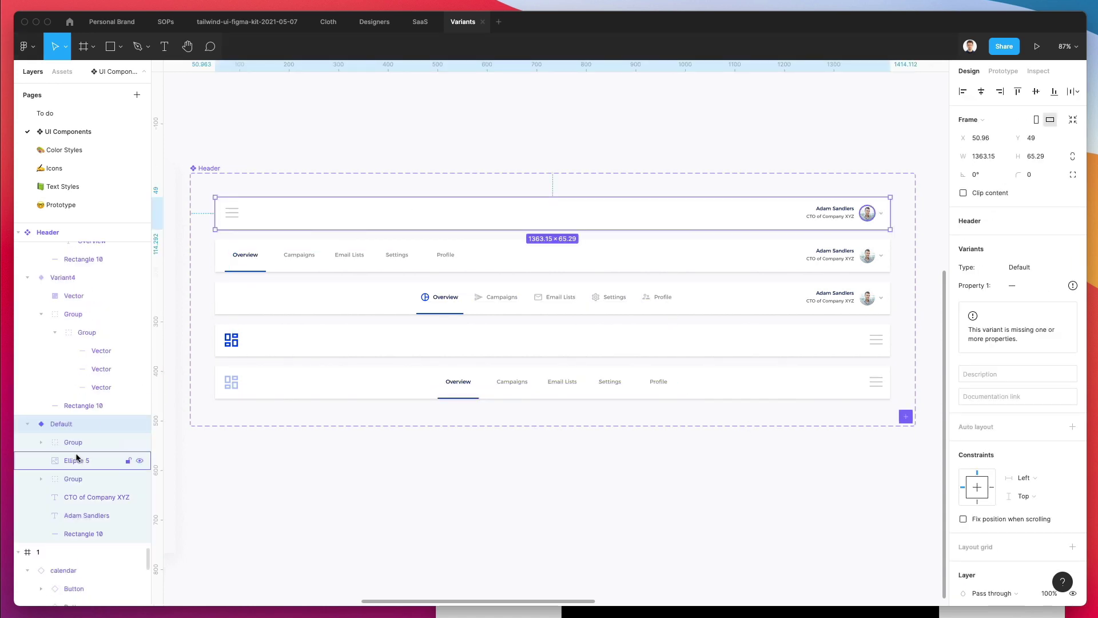
{"action": "double_click", "coordinate": [60, 424]}
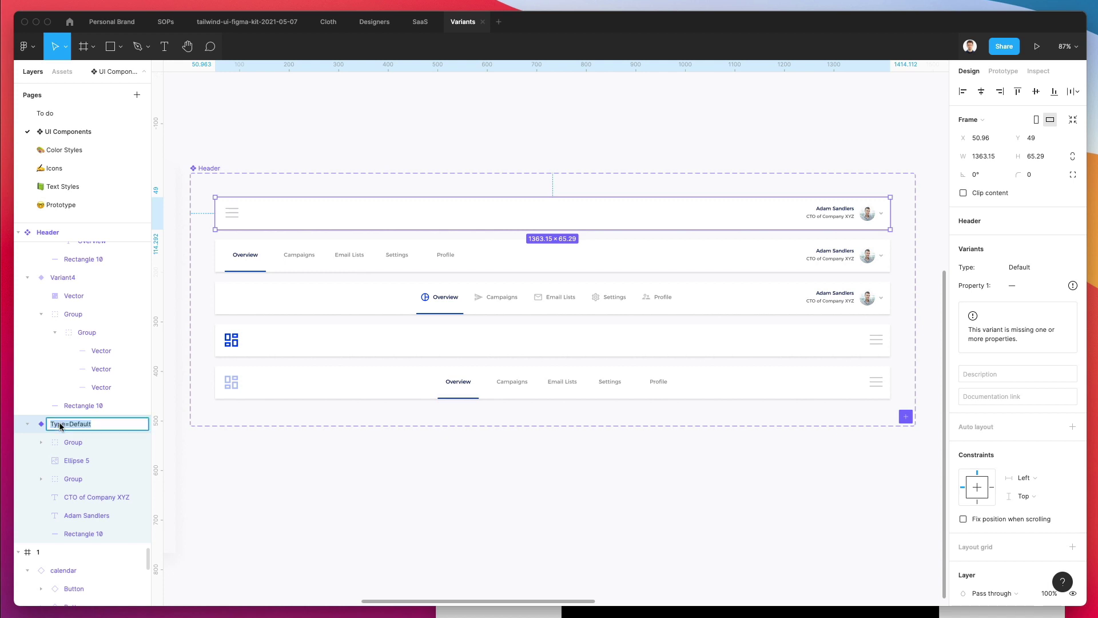
{"action": "double_click", "coordinate": [81, 424]}
{"action": "type", "text": "1"}
{"action": "key", "text": "Return"}
Step: Rename the second header variant to Type=2 and the third to Type=3
{"action": "left_click", "coordinate": [333, 258]}
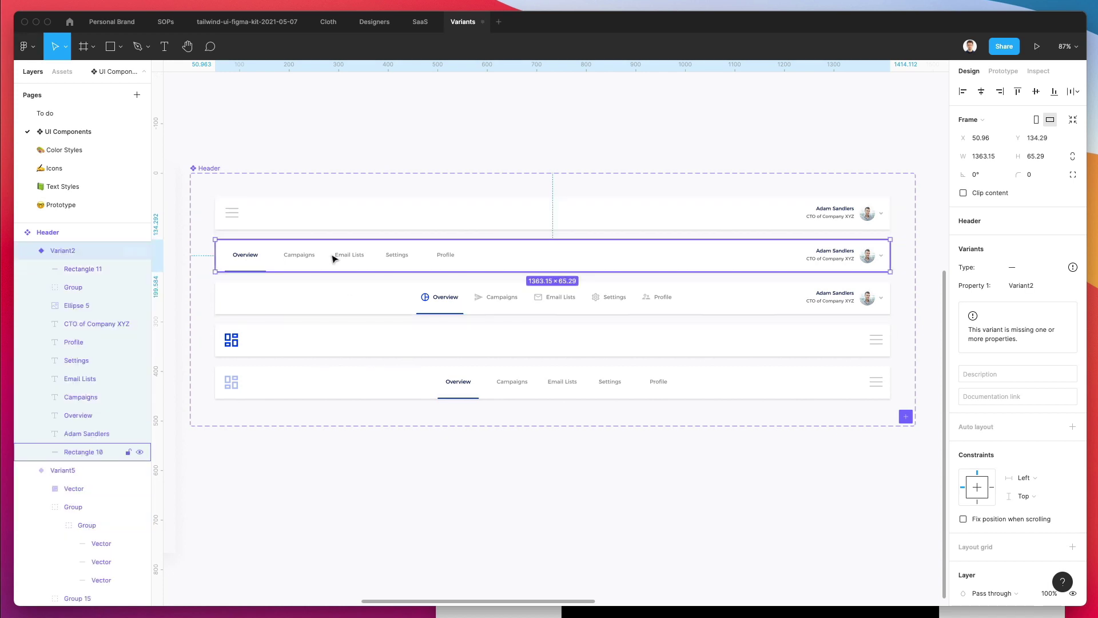
{"action": "key", "text": "ctrl+r"}
{"action": "type", "text": "Type=1"}
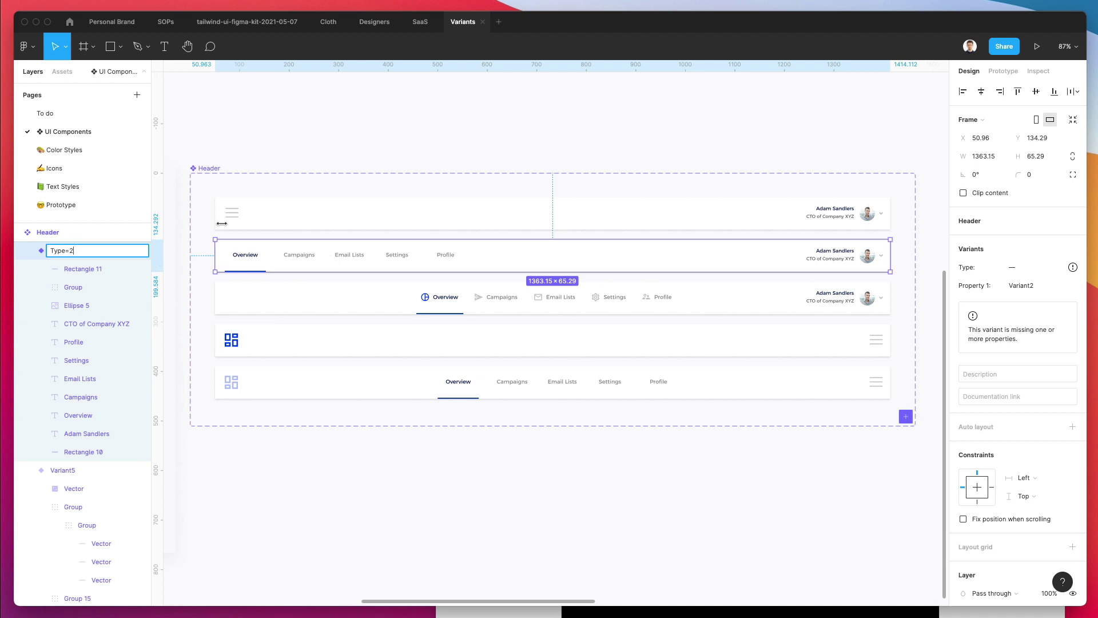
{"action": "left_click", "coordinate": [343, 304]}
{"action": "key", "text": "ctrl+r"}
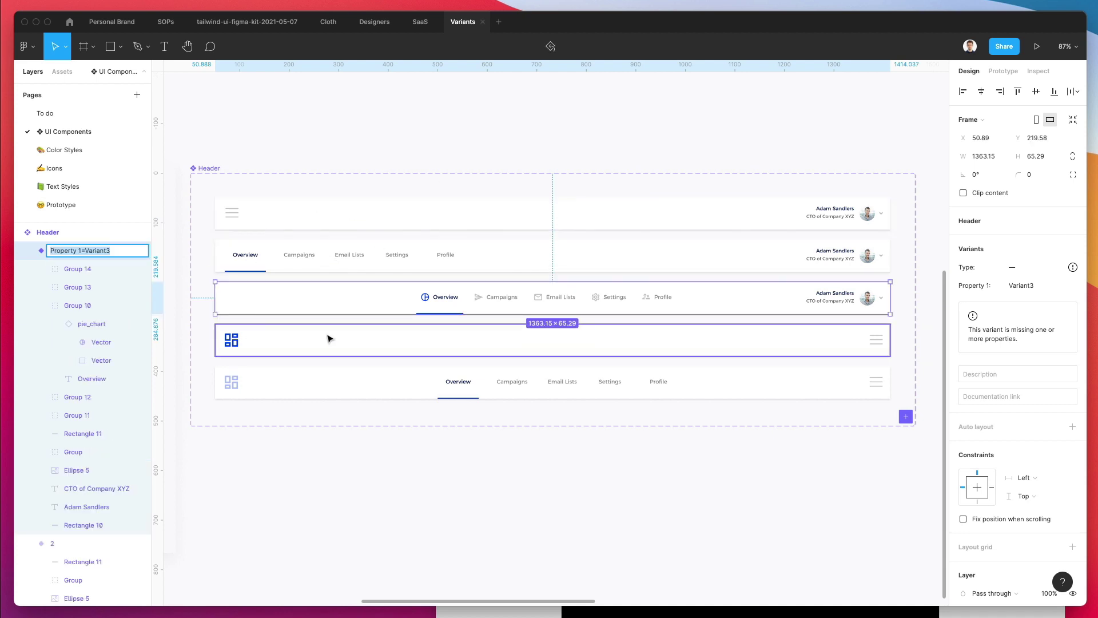
{"action": "type", "text": "Type=1"}
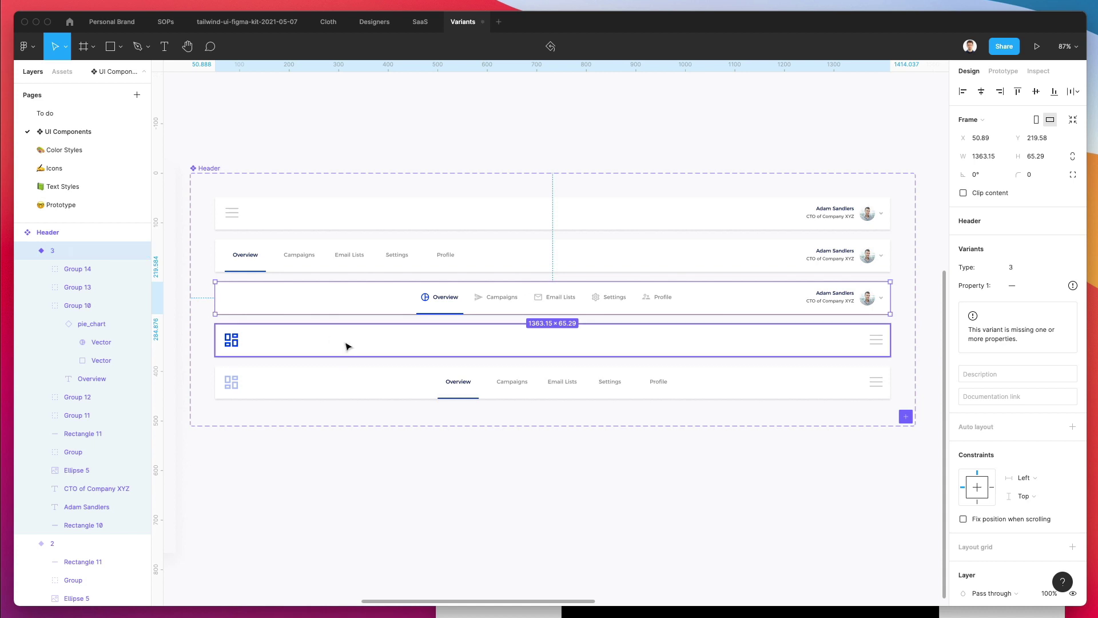
Step: Rename the fourth header variant to Type=4 and the fifth to Type=5
{"action": "left_click", "coordinate": [392, 352]}
{"action": "key", "text": "ctrl+r"}
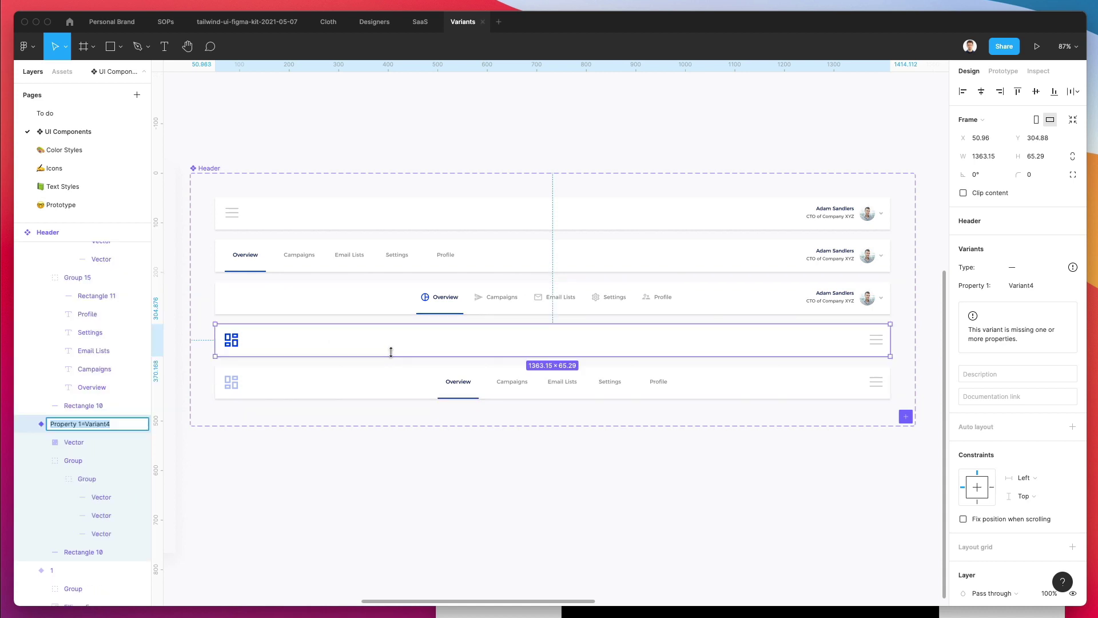
{"action": "type", "text": "Type=1"}
{"action": "left_click", "coordinate": [407, 387]}
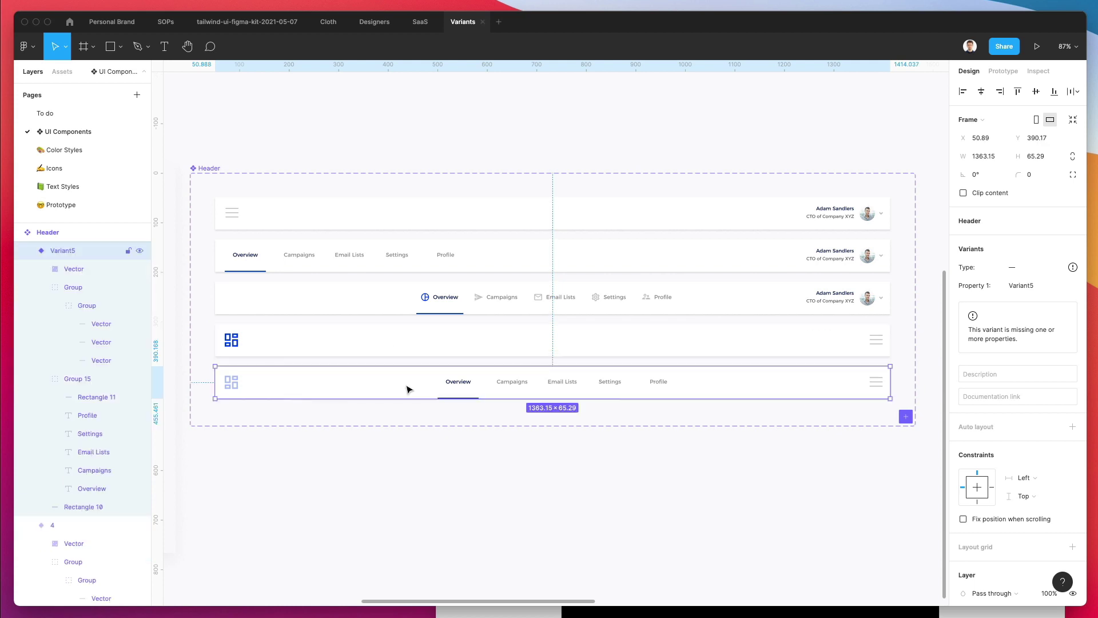
{"action": "key", "text": "ctrl+r"}
{"action": "type", "text": "Type=1"}
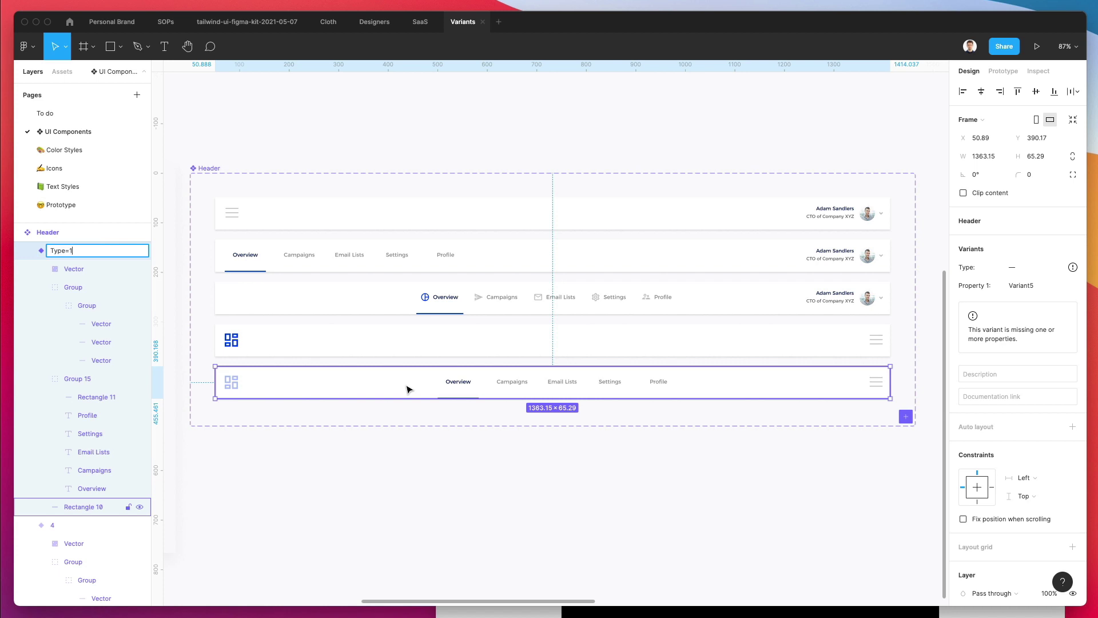
{"action": "key", "text": "Return"}
{"action": "left_click", "coordinate": [560, 490]}
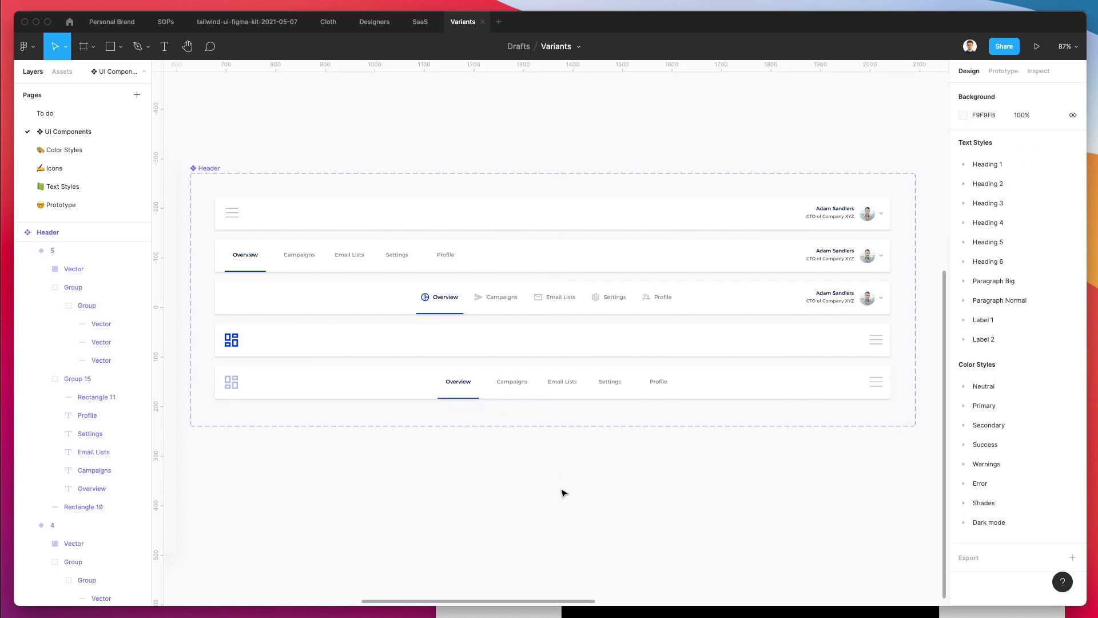
Step: Move the Header component set into the row of component sets, to the right of the calendar set and aligned with its top edge
{"action": "scroll", "coordinate": [561, 490], "scroll_direction": "down", "scroll_amount": 5}
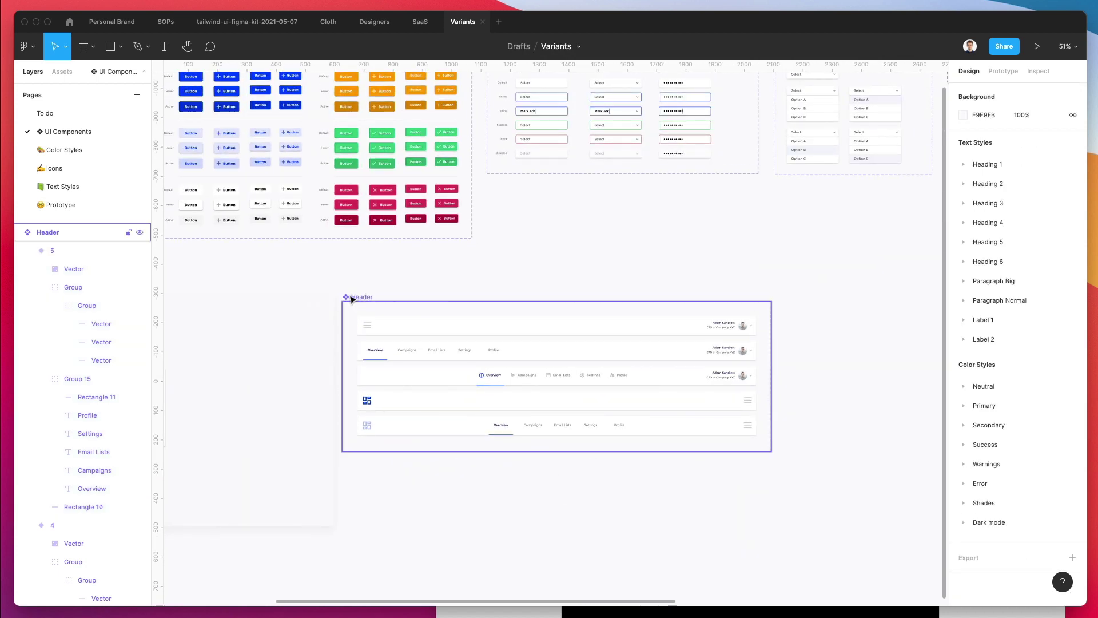
{"action": "left_click", "coordinate": [367, 314]}
{"action": "scroll", "coordinate": [397, 303], "scroll_direction": "down", "scroll_amount": 3}
{"action": "left_click_drag", "start_coordinate": [440, 325], "coordinate": [801, 184]}
{"action": "scroll", "coordinate": [809, 183], "scroll_direction": "up", "scroll_amount": 5}
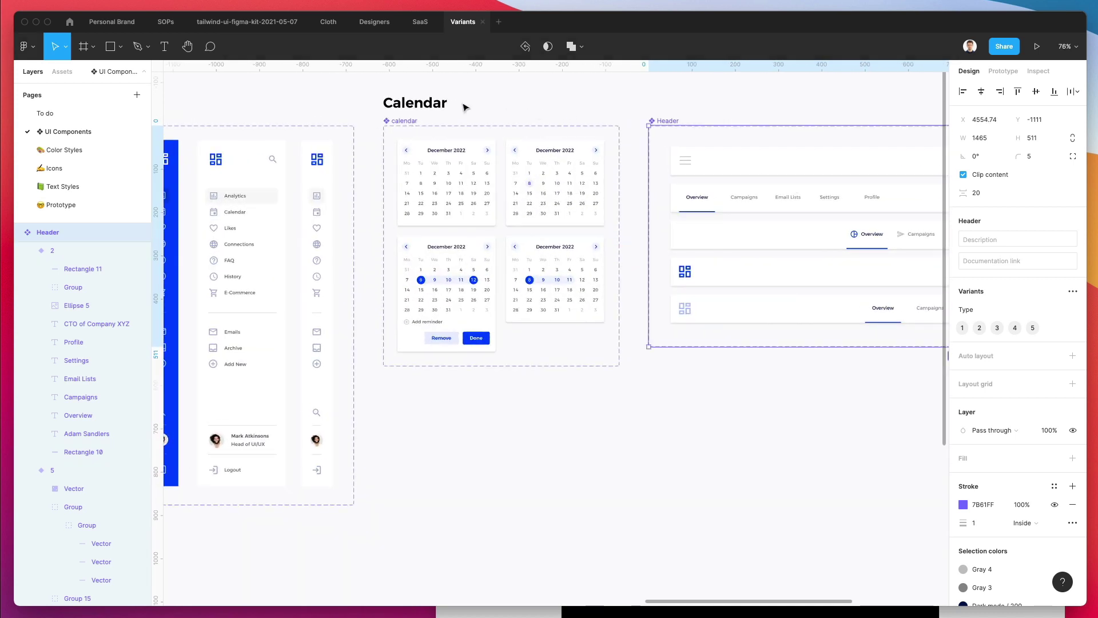
Step: Duplicate the Calendar heading above the Header component set and change its text to Header
{"action": "type", "text": "Calendar"}
{"action": "key", "text": "Return"}
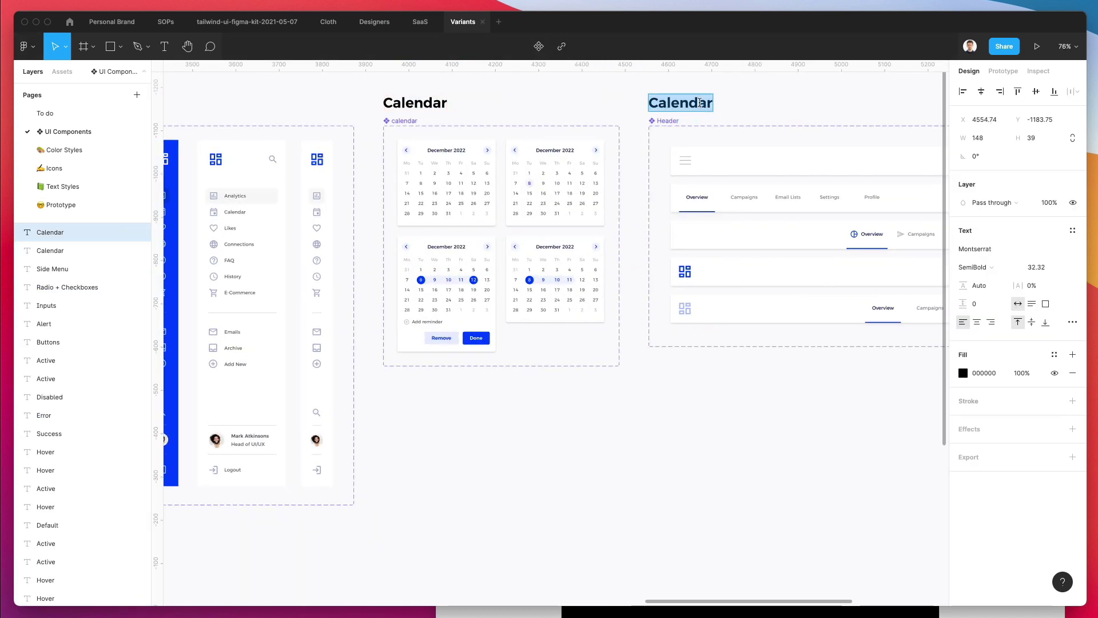
{"action": "type", "text": "Header"}
{"action": "key", "text": "Escape"}
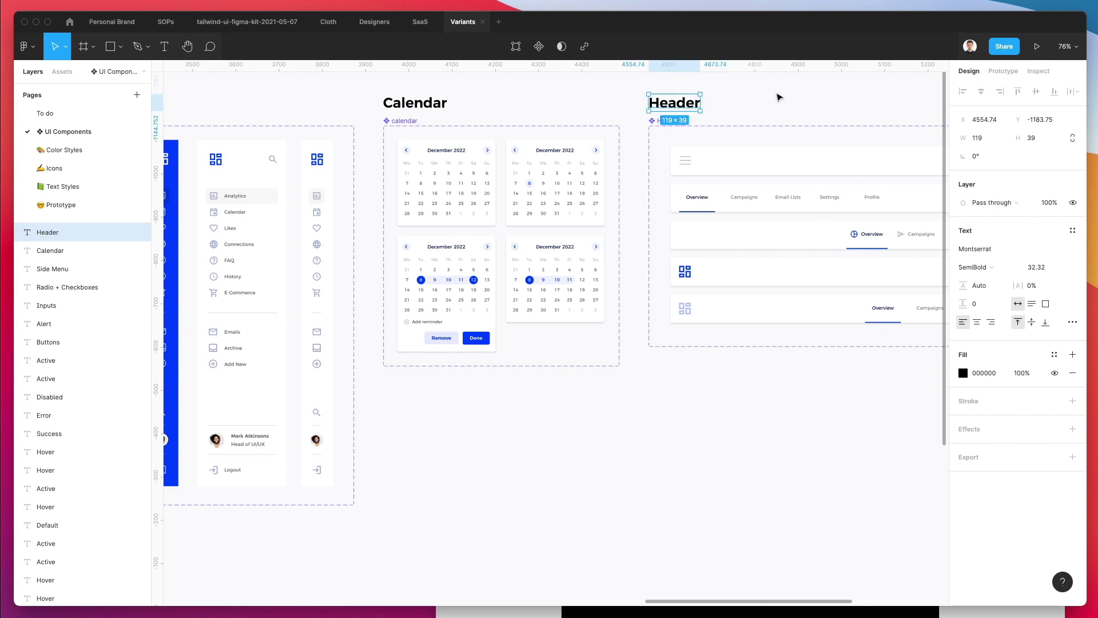
{"action": "left_click", "coordinate": [779, 95]}
Step: Insert an instance of the Header component along the top of dashboard frame 1, beside the blue side menu
{"action": "scroll", "coordinate": [820, 124], "scroll_direction": "down", "scroll_amount": 3}
{"action": "scroll", "coordinate": [820, 125], "scroll_direction": "left", "scroll_amount": 10}
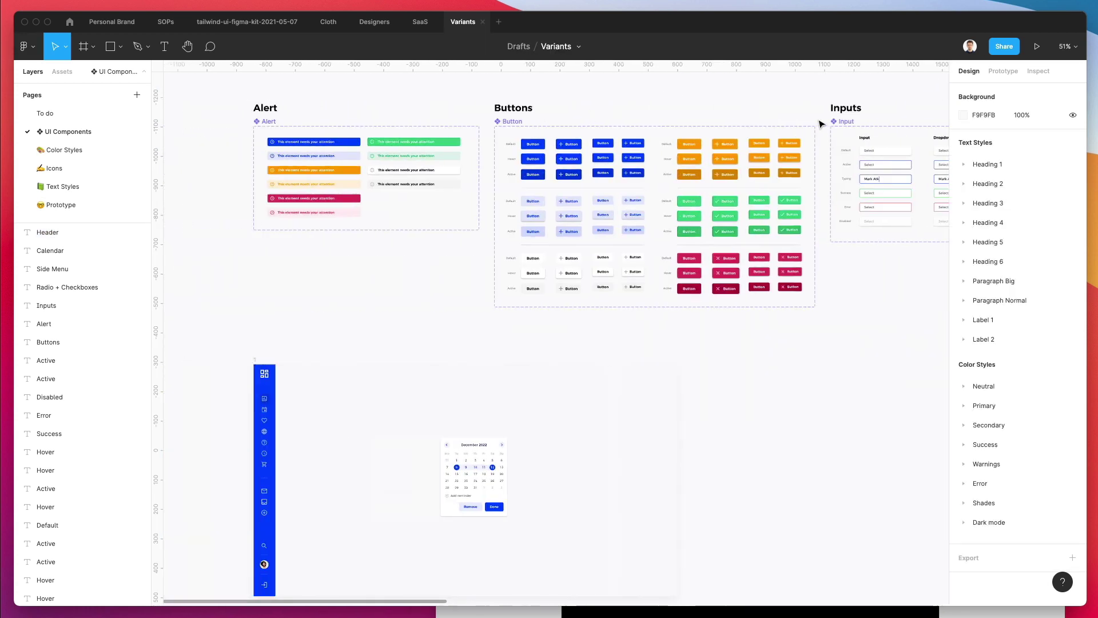
{"action": "scroll", "coordinate": [820, 124], "scroll_direction": "down", "scroll_amount": 5}
{"action": "scroll", "coordinate": [667, 340], "scroll_direction": "up", "scroll_amount": 4}
{"action": "scroll", "coordinate": [664, 336], "scroll_direction": "right", "scroll_amount": 4}
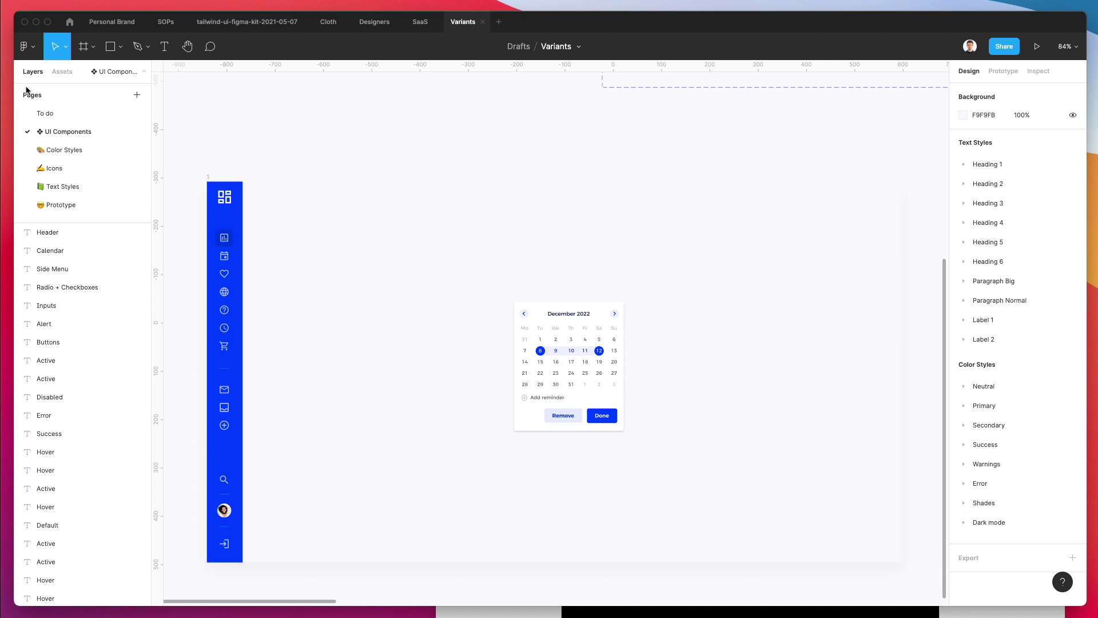
{"action": "left_click", "coordinate": [62, 71]}
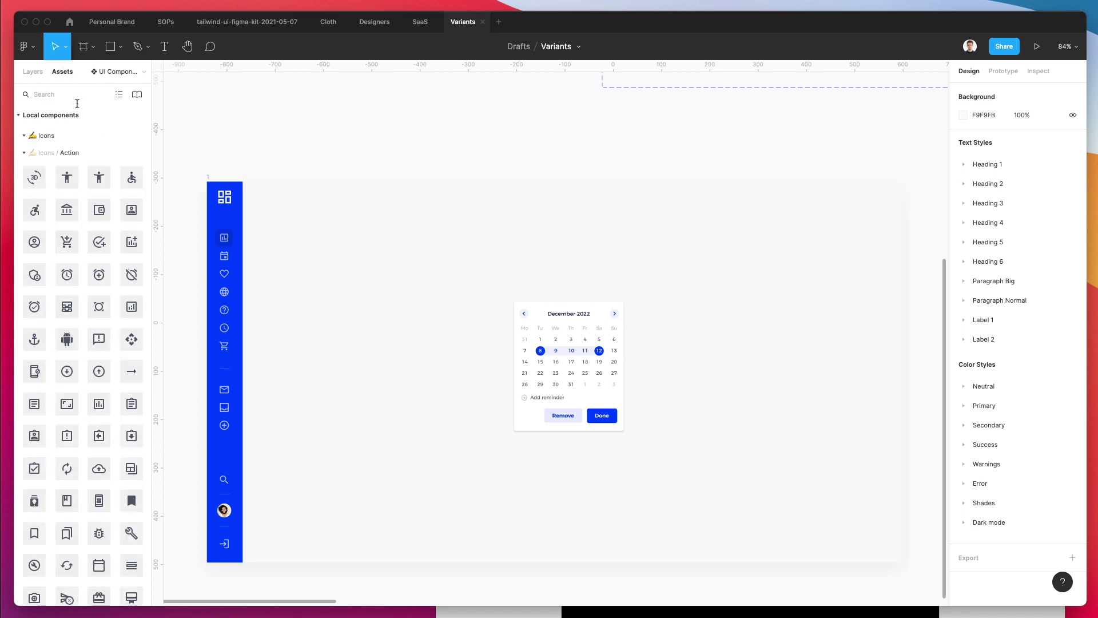
{"action": "left_click", "coordinate": [24, 153]}
{"action": "scroll", "coordinate": [55, 441], "scroll_direction": "down", "scroll_amount": 5}
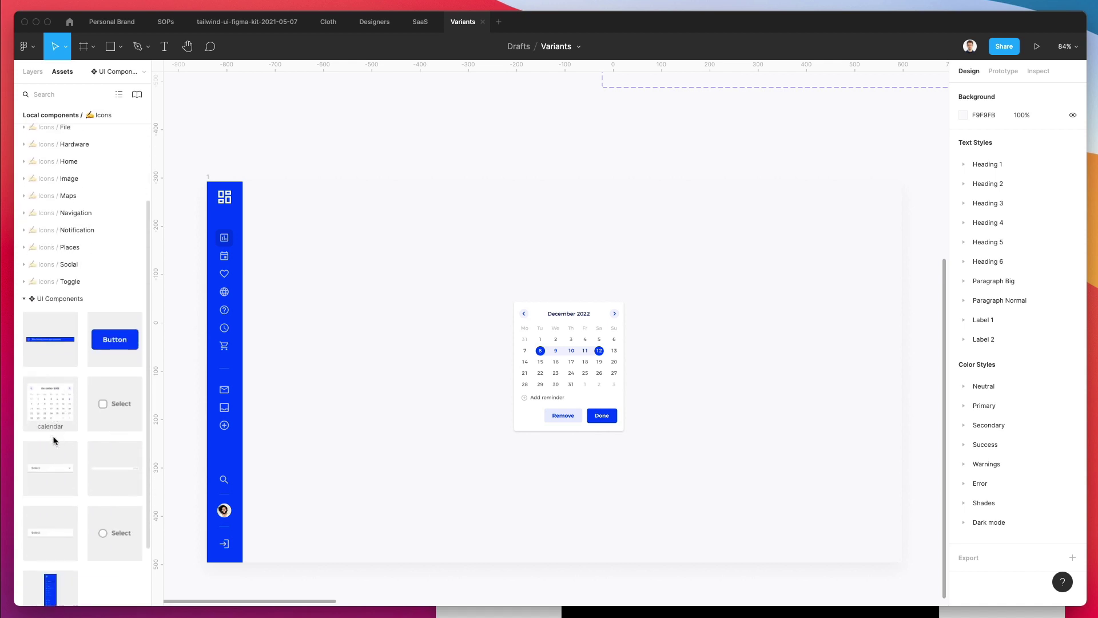
{"action": "scroll", "coordinate": [54, 440], "scroll_direction": "down", "scroll_amount": 2}
{"action": "left_click_drag", "start_coordinate": [108, 400], "coordinate": [445, 206]}
Step: Try the header instance's Type options 2, 3, 4 and 5 in the dashboard, and return it to Type 1
{"action": "left_click", "coordinate": [1012, 239]}
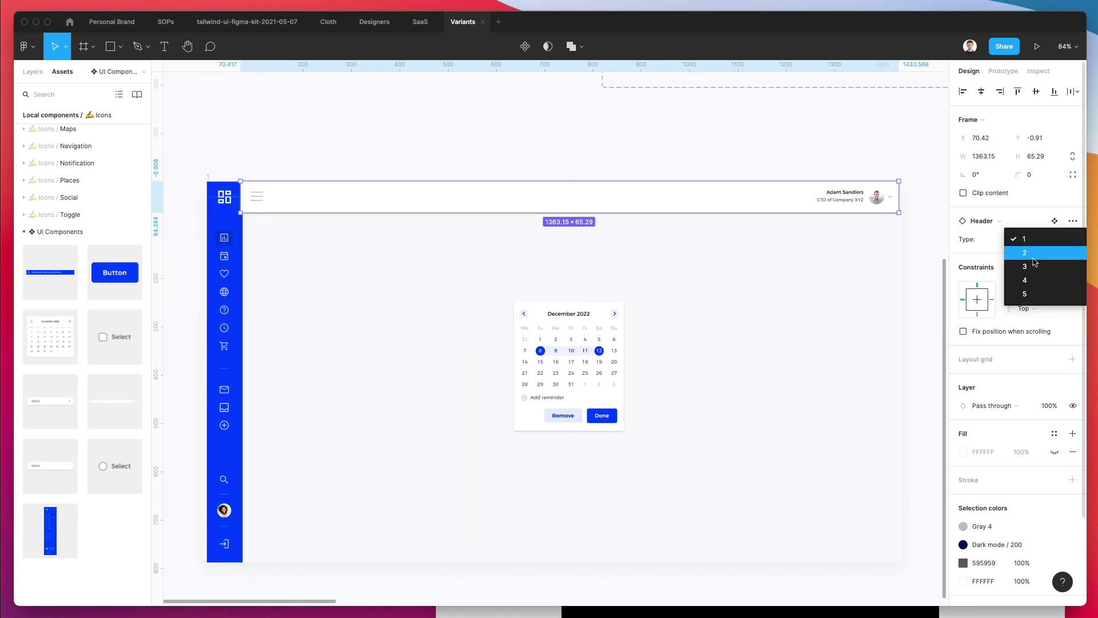
{"action": "left_click", "coordinate": [1026, 252]}
{"action": "left_click", "coordinate": [1024, 245]}
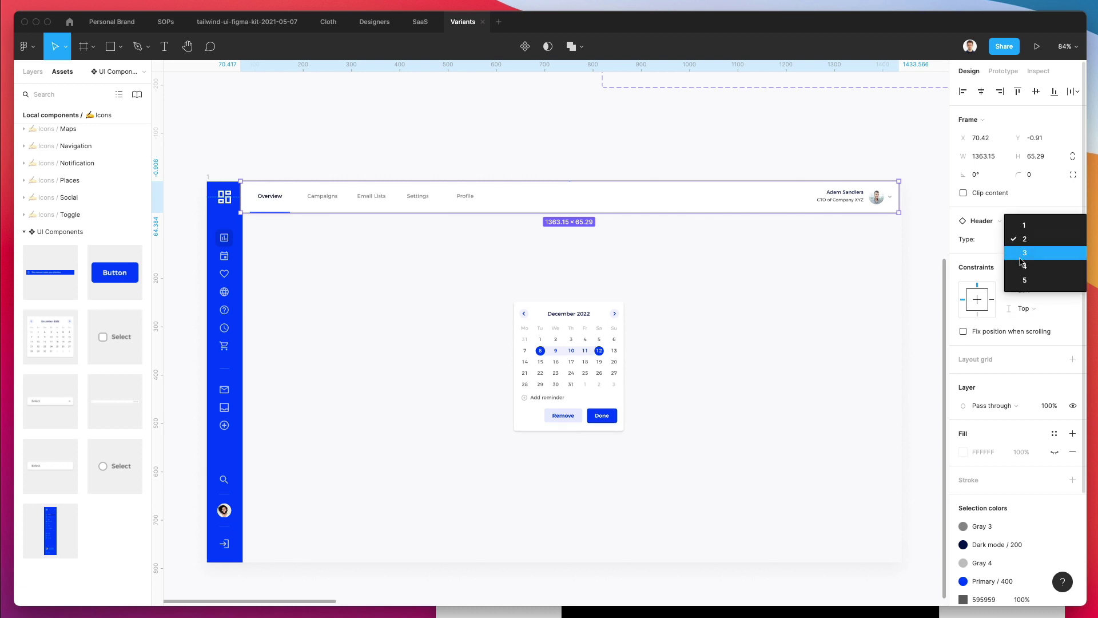
{"action": "left_click", "coordinate": [1023, 253]}
{"action": "left_click", "coordinate": [1021, 245]}
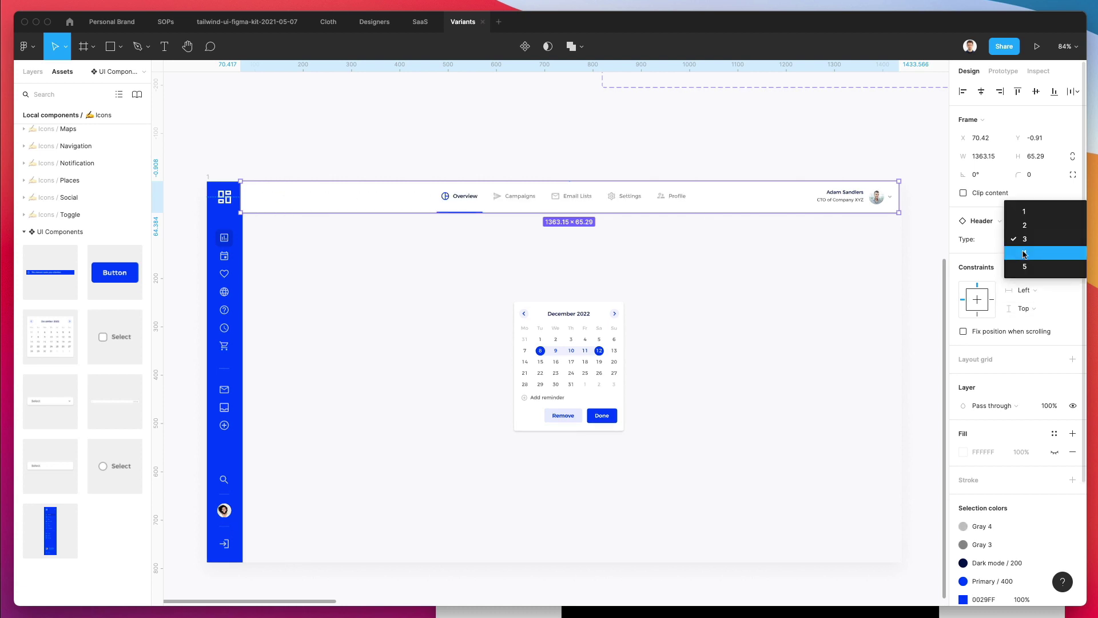
{"action": "left_click", "coordinate": [1023, 254]}
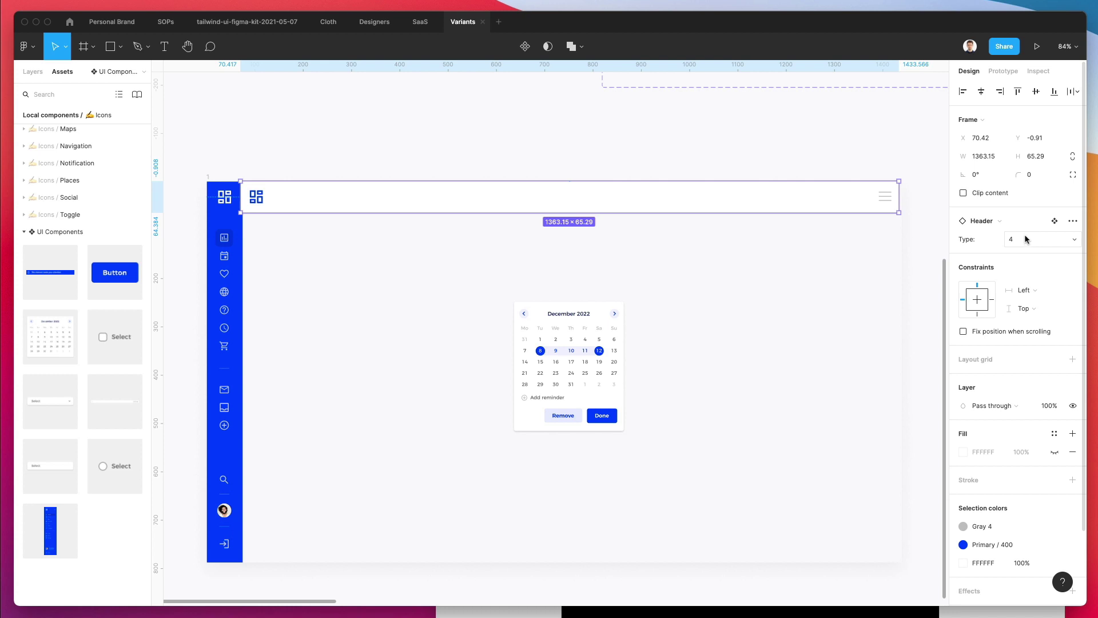
{"action": "left_click", "coordinate": [1024, 239]}
{"action": "left_click", "coordinate": [1025, 253]}
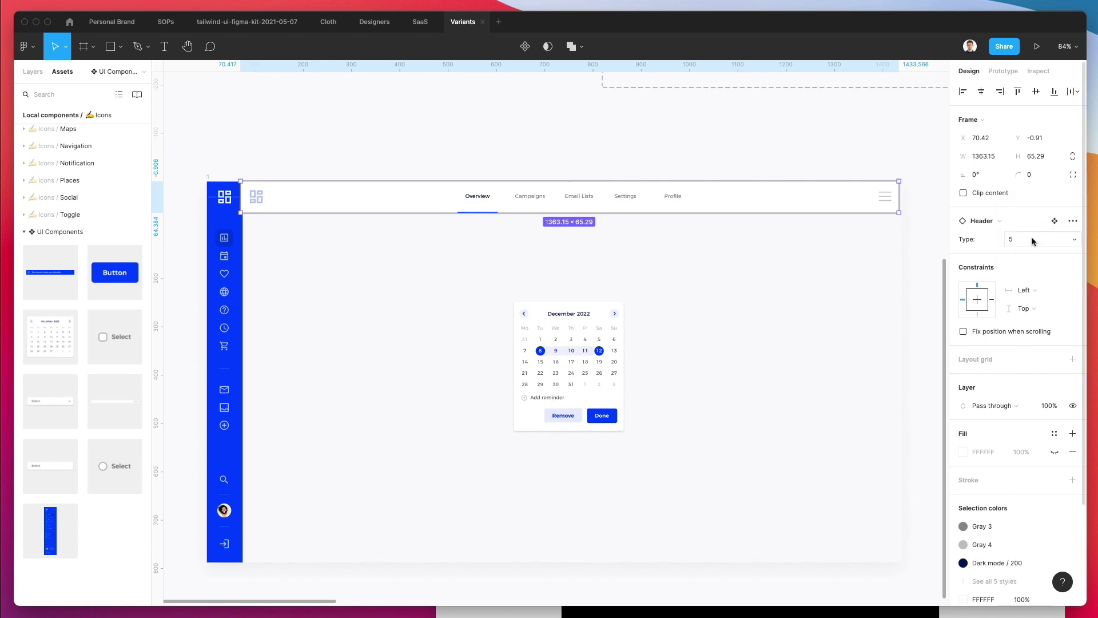
{"action": "left_click", "coordinate": [1032, 240]}
{"action": "left_click", "coordinate": [1044, 226]}
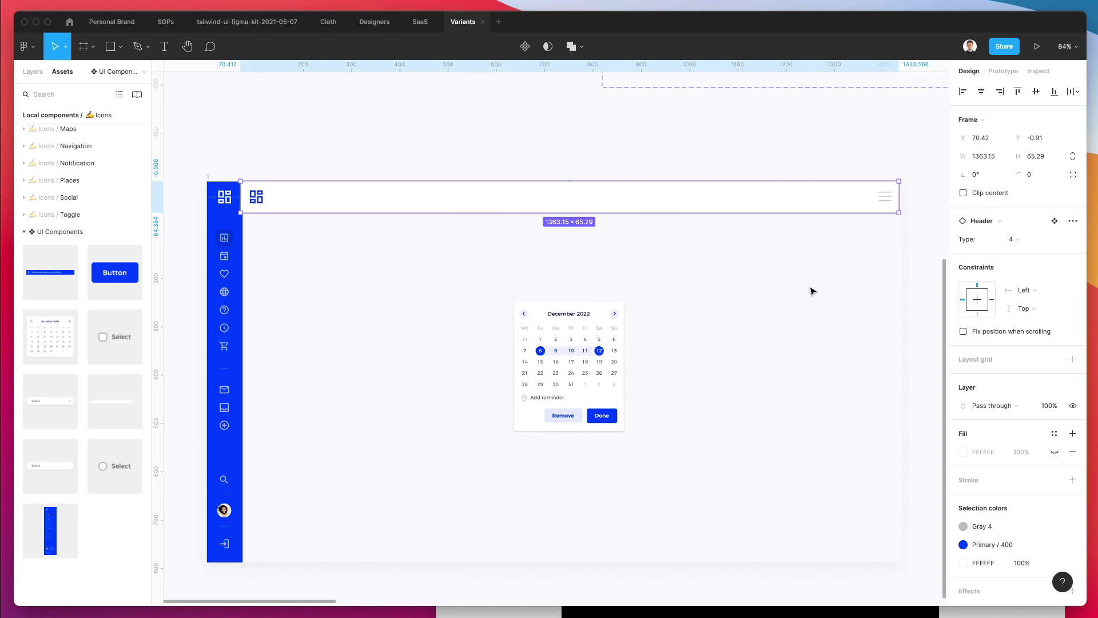
{"action": "left_click", "coordinate": [1036, 239]}
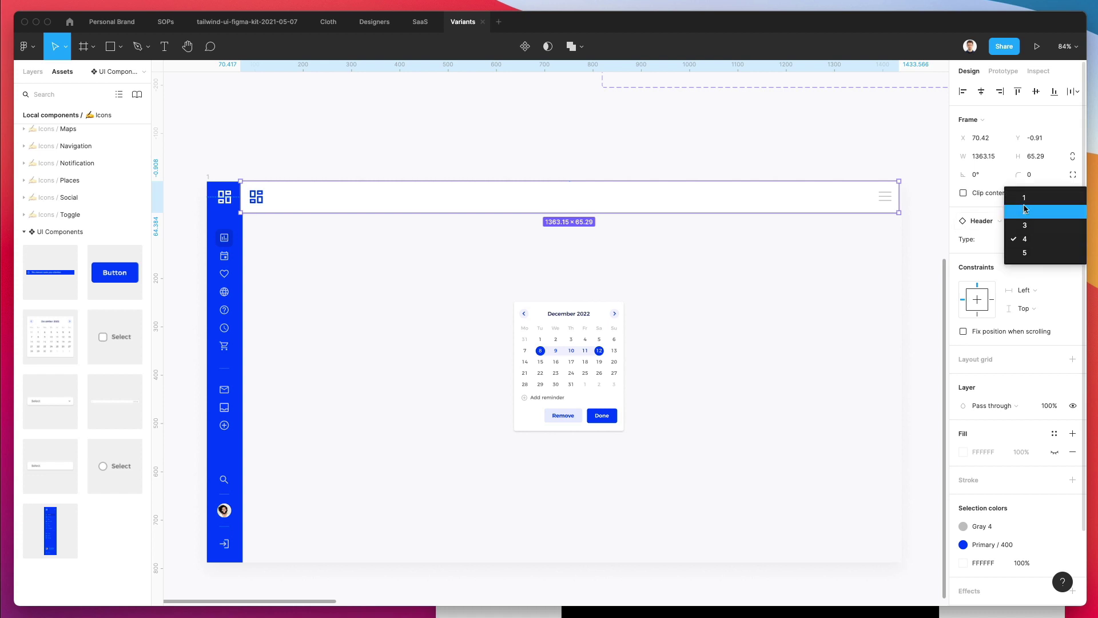
{"action": "left_click", "coordinate": [1024, 199]}
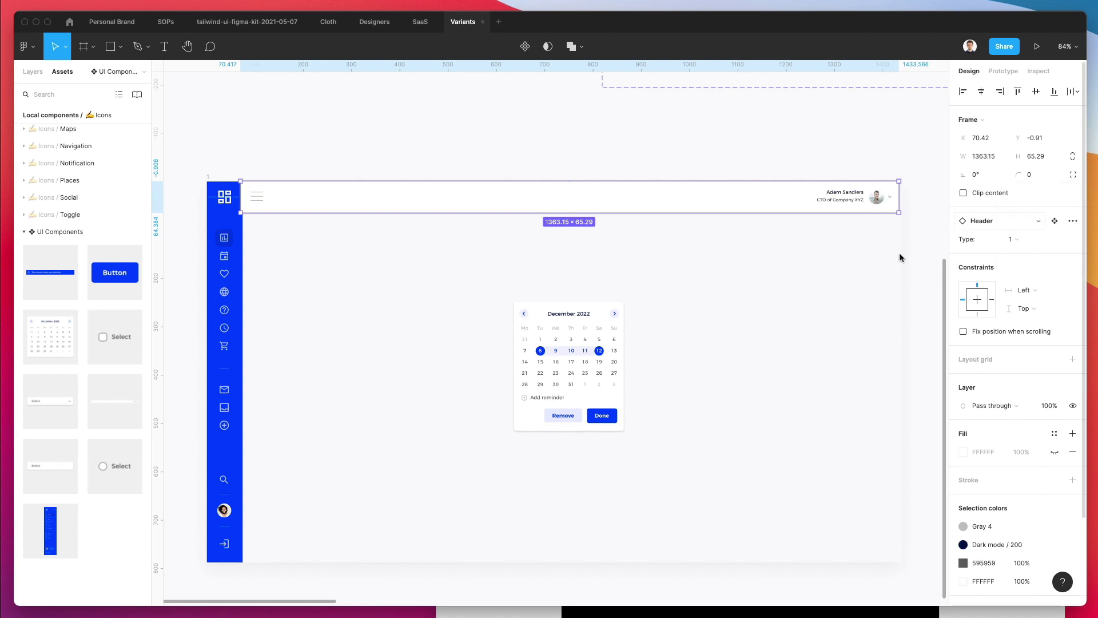
{"action": "left_click", "coordinate": [823, 261]}
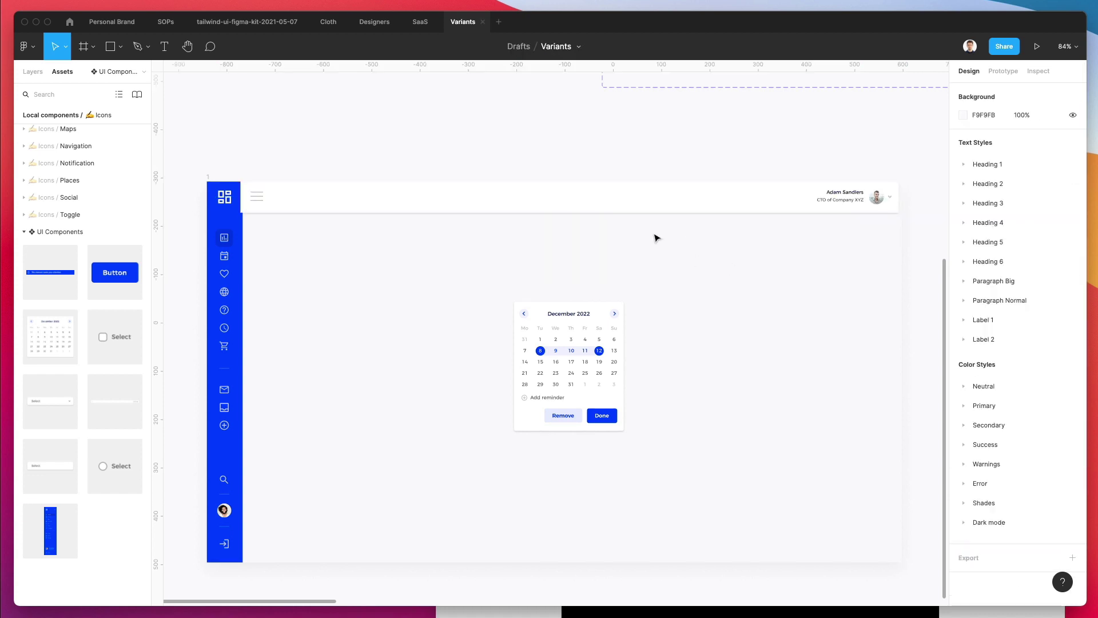
Step: Nudge the header instance 3 px to the right so it sits flush against the side menu
{"action": "left_click", "coordinate": [343, 210]}
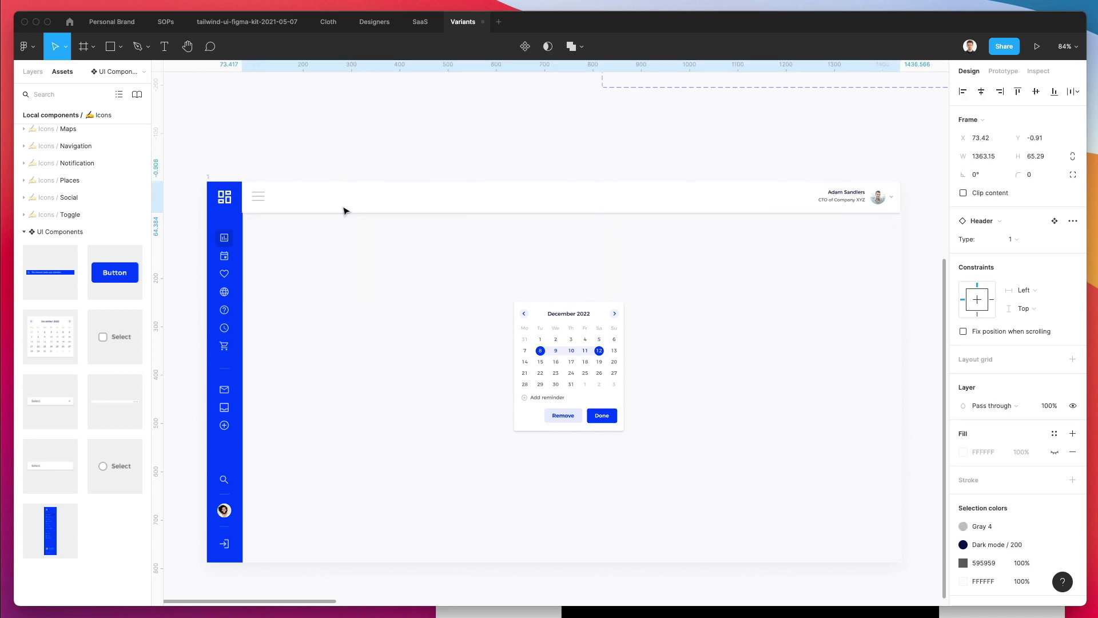
{"action": "left_click", "coordinate": [376, 237]}
{"action": "scroll", "coordinate": [376, 238], "scroll_direction": "up", "scroll_amount": 2}
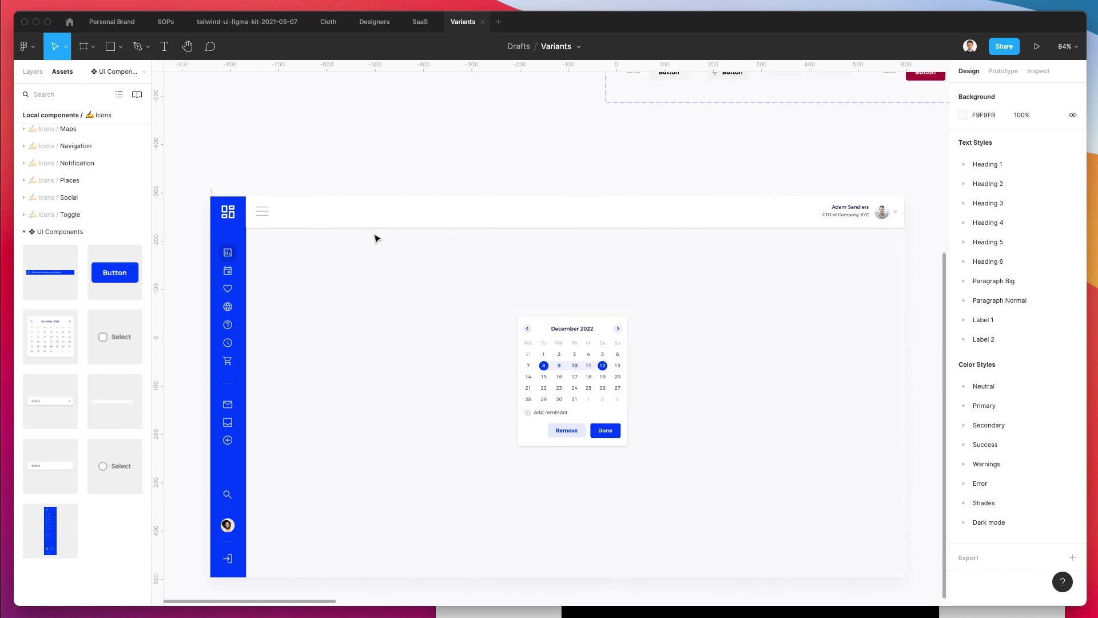